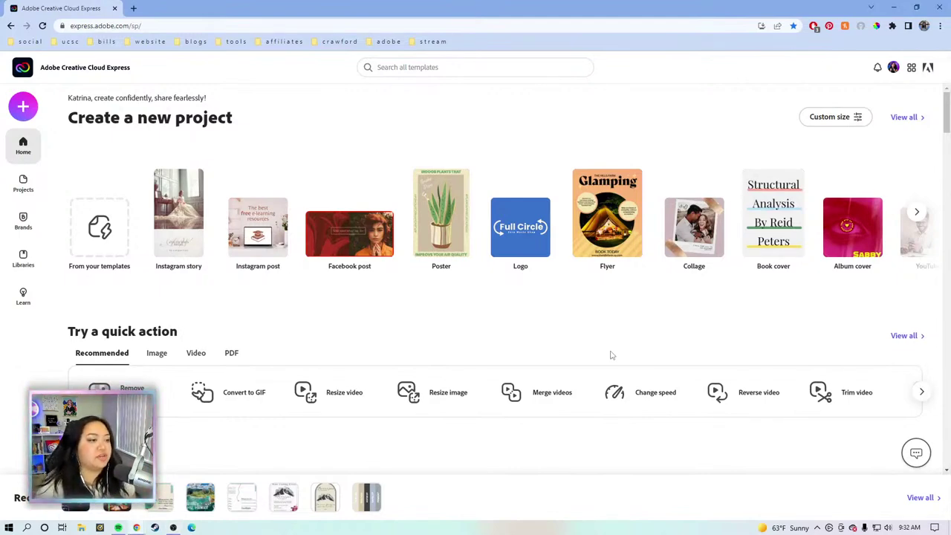
# Step: Start the Resize image quick action from the image actions and load the sample photo of three women
pyautogui.scroll(-3, 481, 344)
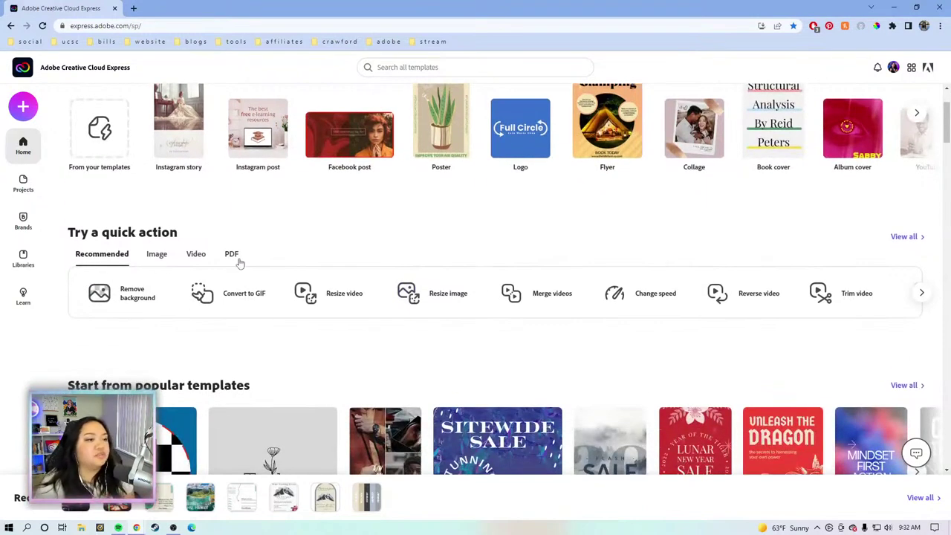
pyautogui.click(157, 255)
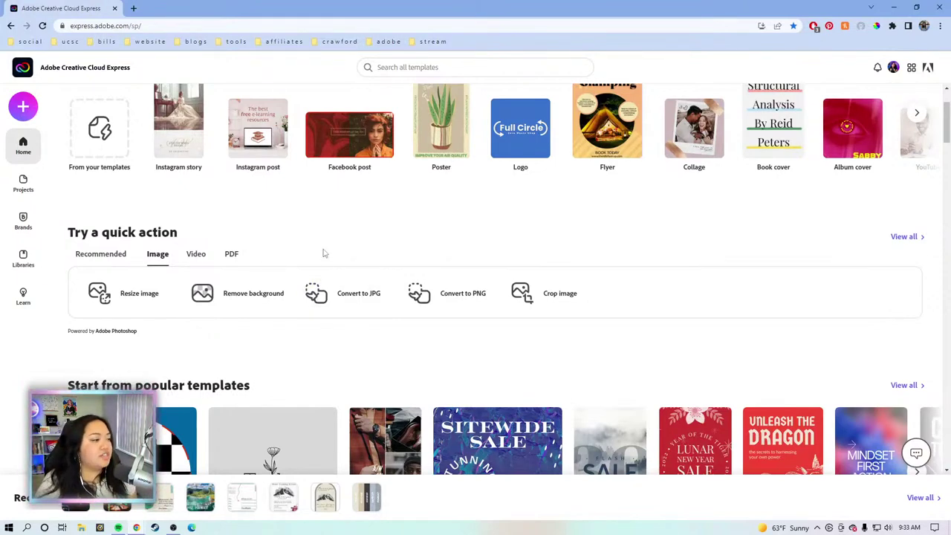
pyautogui.click(136, 295)
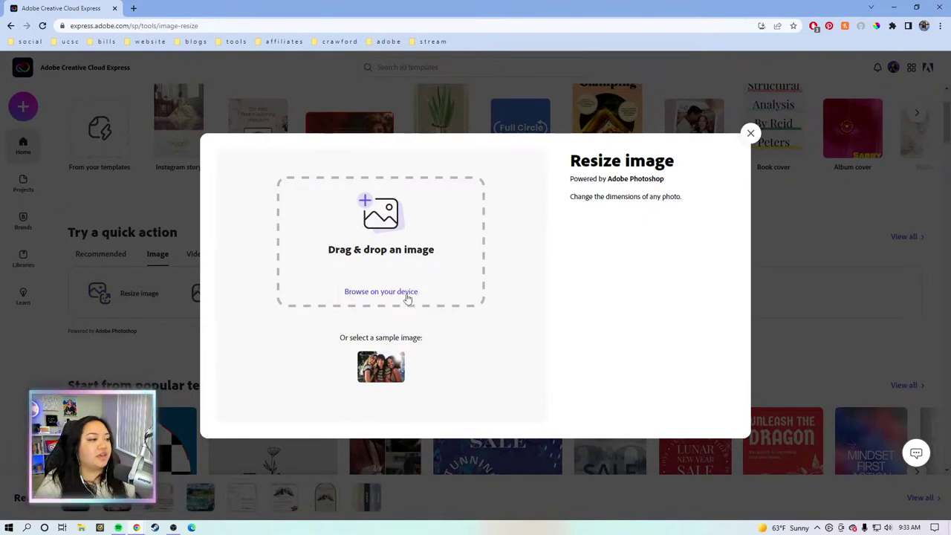
pyautogui.click(367, 368)
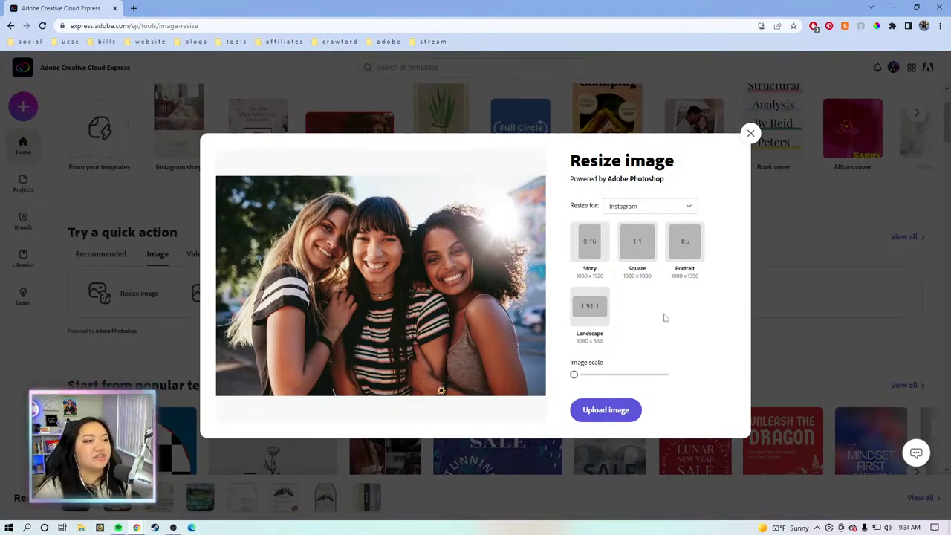
# Step: Preview the Facebook and Custom resize options for the sample photo and return the resize target to Instagram
pyautogui.click(689, 208)
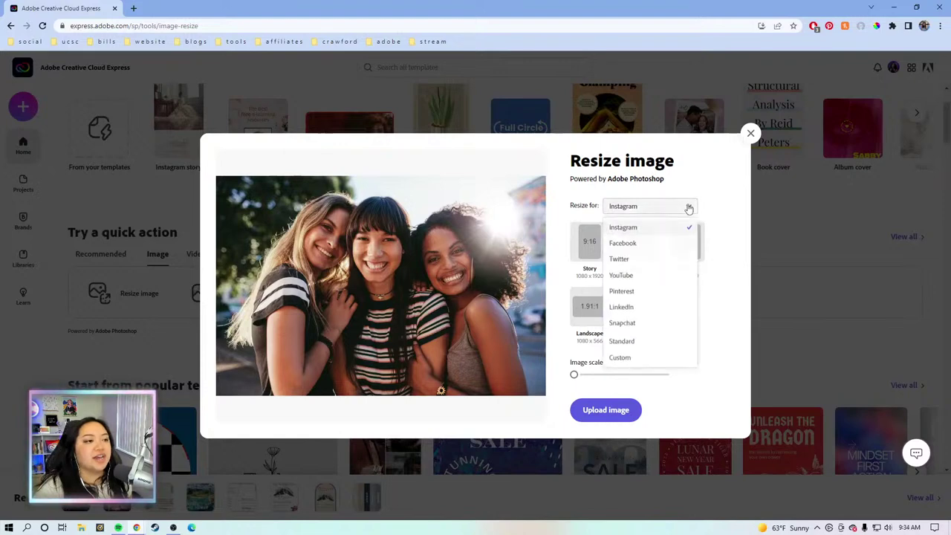
pyautogui.click(655, 244)
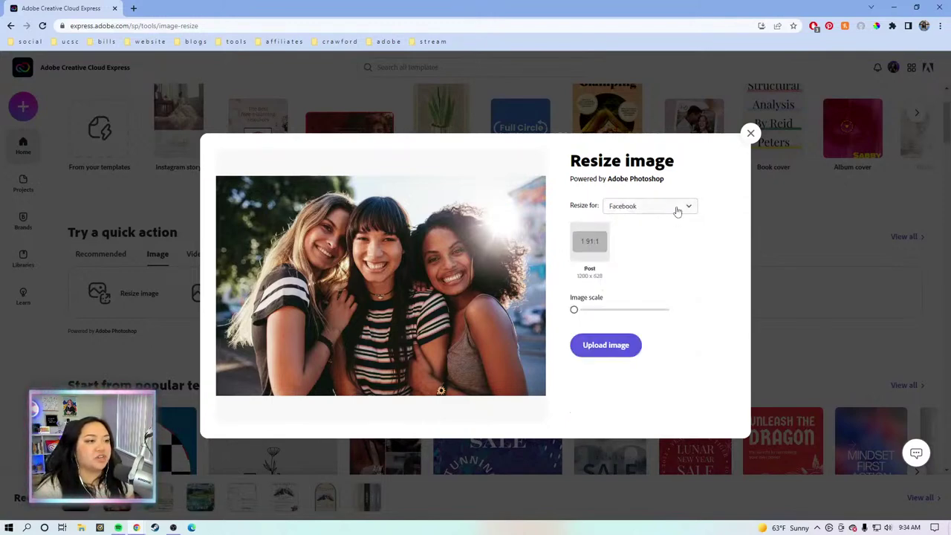
pyautogui.click(677, 212)
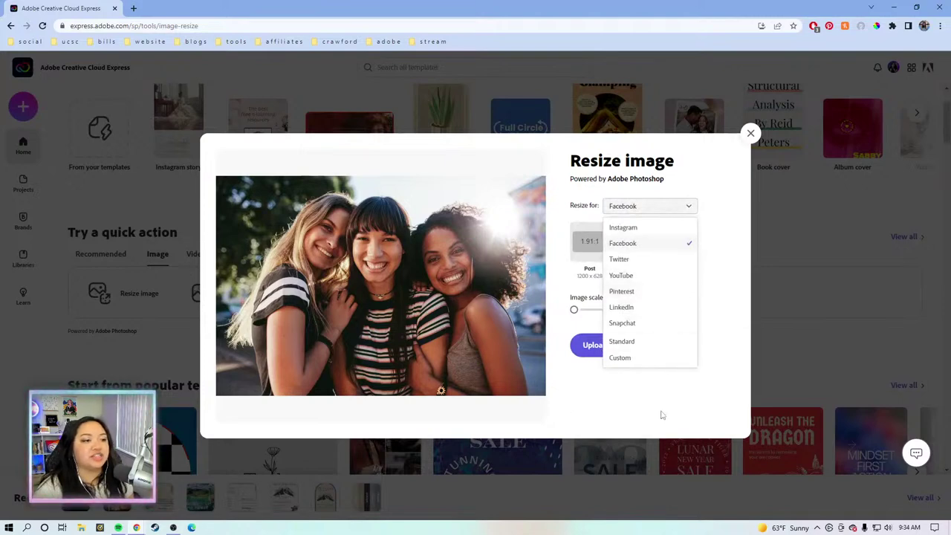
pyautogui.click(643, 359)
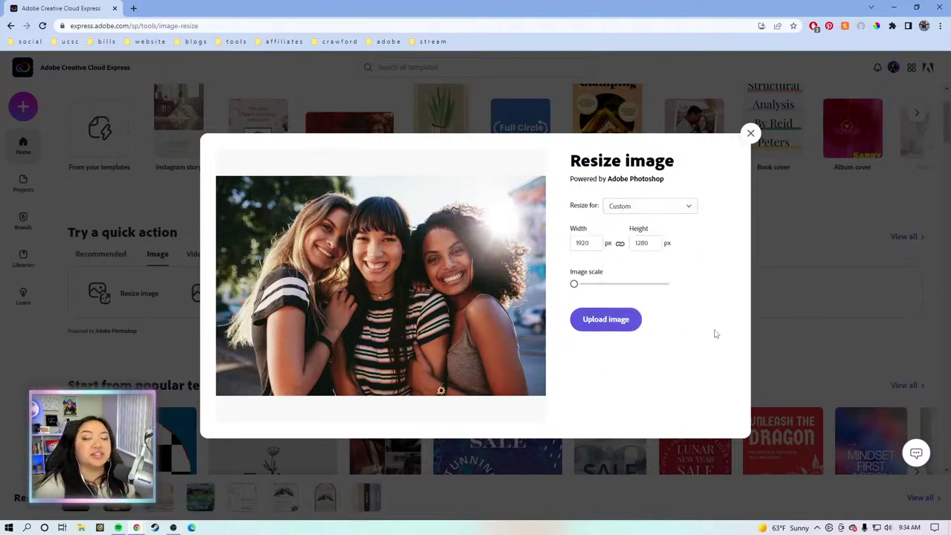
pyautogui.click(677, 208)
pyautogui.click(644, 230)
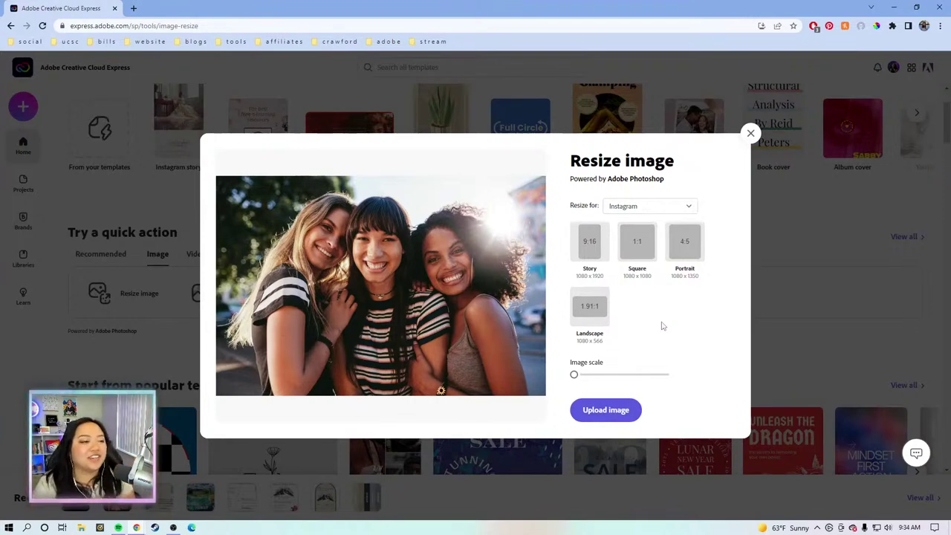
# Step: Try the Instagram Square, Landscape and Story sizes on the sample photo, finishing with Portrait 1080 x 1350
pyautogui.click(637, 257)
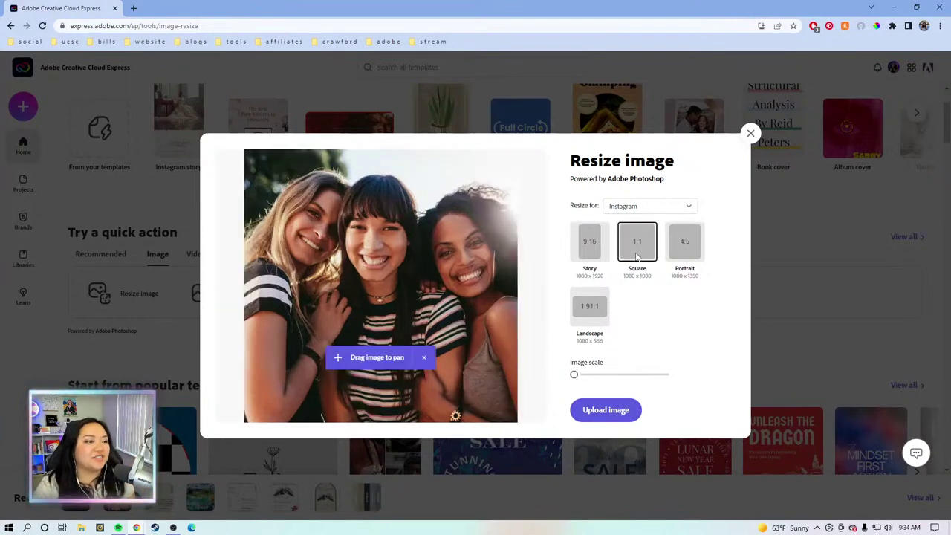
pyautogui.click(592, 306)
pyautogui.click(592, 250)
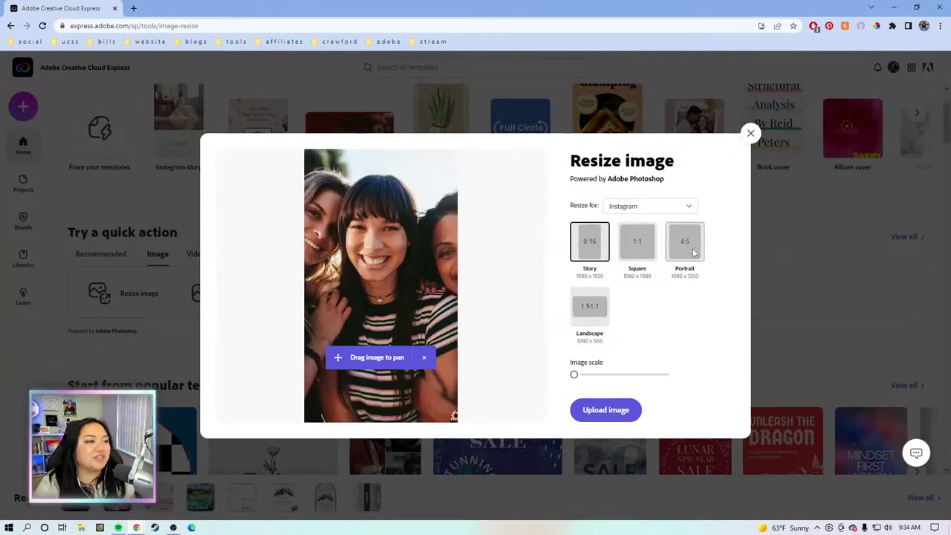
pyautogui.click(690, 253)
pyautogui.moveTo(573, 376)
pyautogui.mouseDown()
pyautogui.moveTo(610, 375)
pyautogui.moveTo(574, 376)
pyautogui.mouseUp()
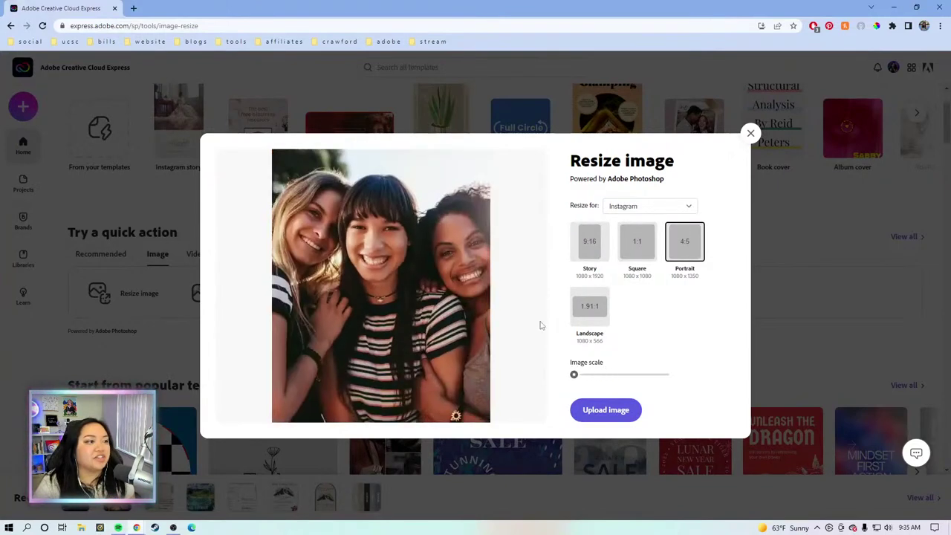
# Step: Resize the sample photo for Facebook using the 1200 x 628 Post size
pyautogui.click(648, 209)
pyautogui.click(643, 239)
pyautogui.click(595, 245)
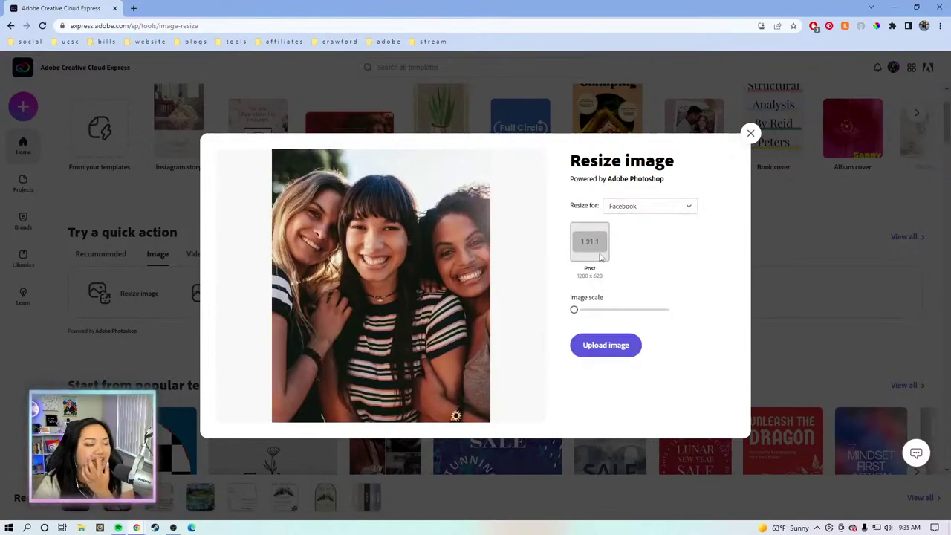
pyautogui.moveTo(573, 309)
pyautogui.mouseDown()
pyautogui.moveTo(610, 309)
pyautogui.moveTo(570, 311)
pyautogui.mouseUp()
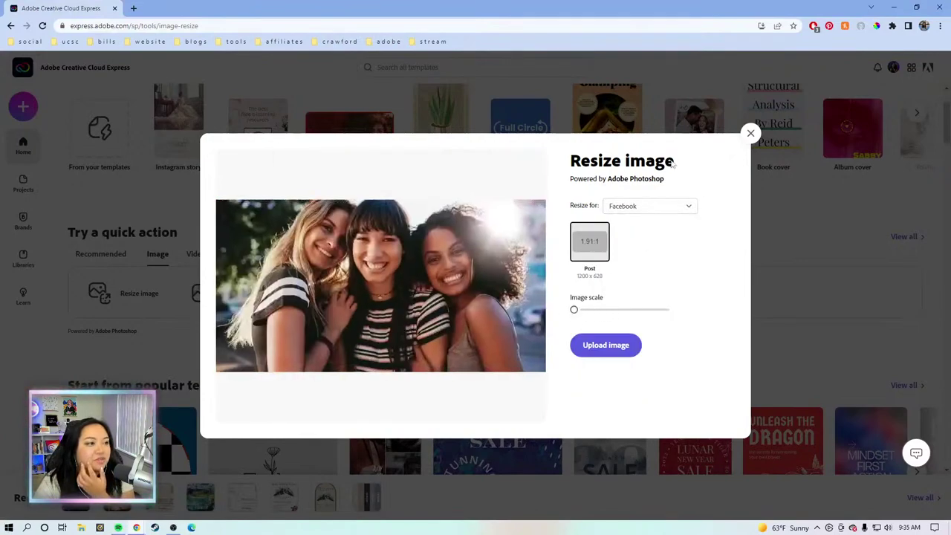
# Step: Set the resize target to Standard and try its aspect ratios on the sample photo, finishing with Square 1:1
pyautogui.click(661, 208)
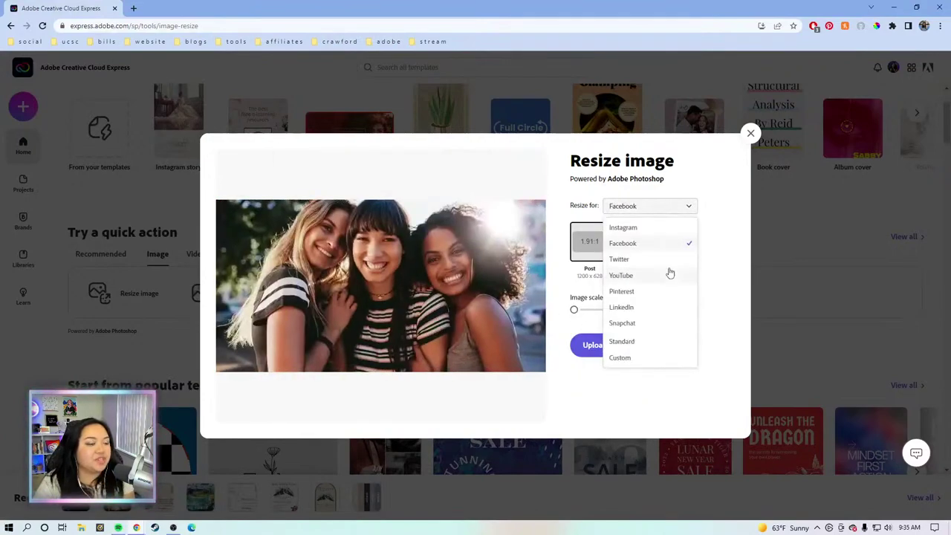
pyautogui.click(649, 341)
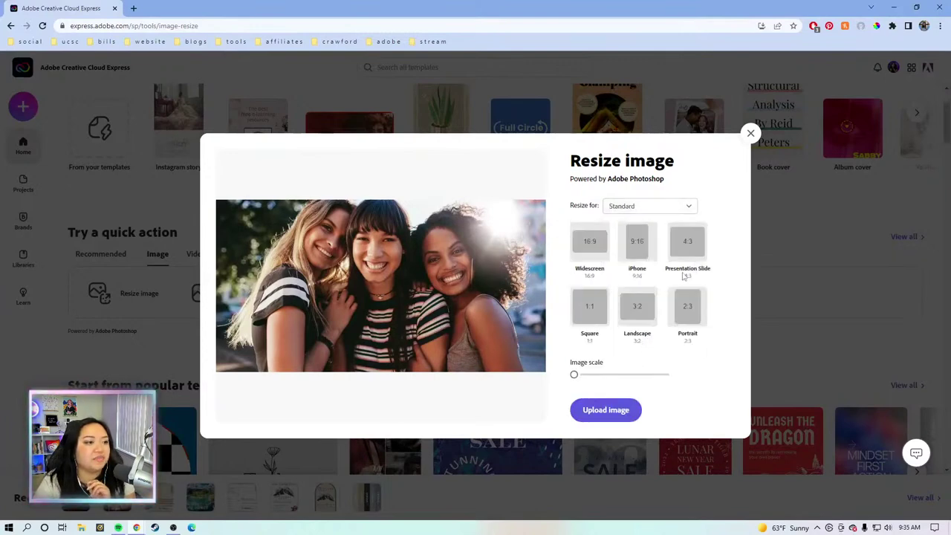
pyautogui.click(601, 313)
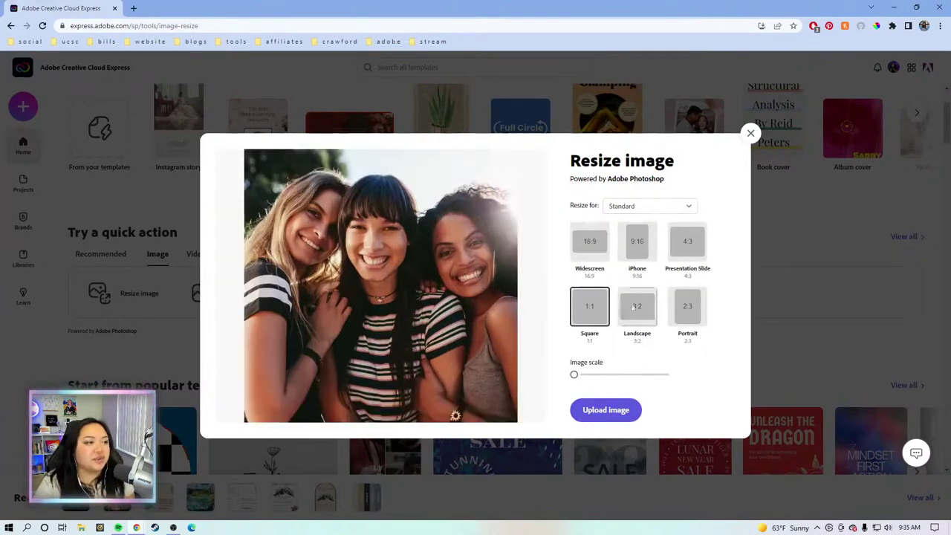
pyautogui.click(636, 309)
pyautogui.click(697, 311)
pyautogui.click(687, 240)
pyautogui.click(637, 241)
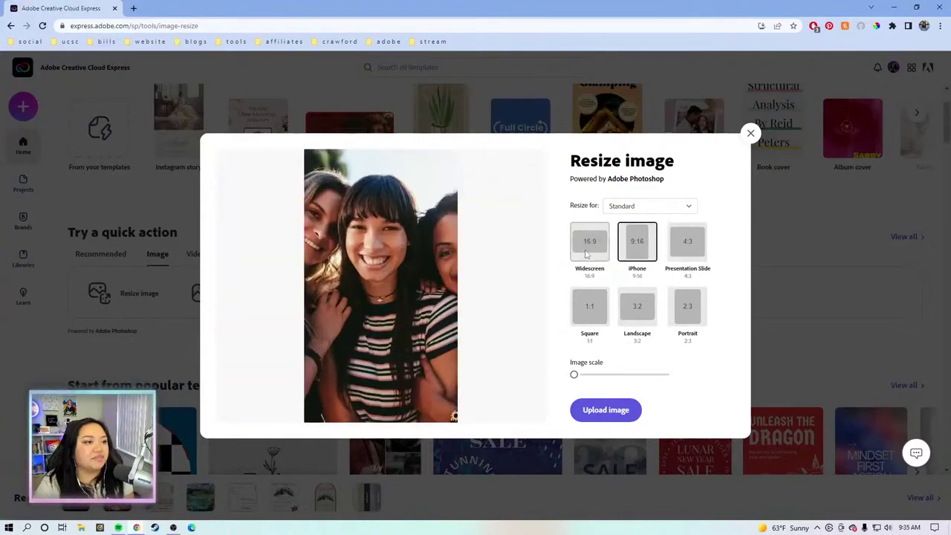
pyautogui.click(590, 252)
pyautogui.click(645, 251)
pyautogui.click(637, 305)
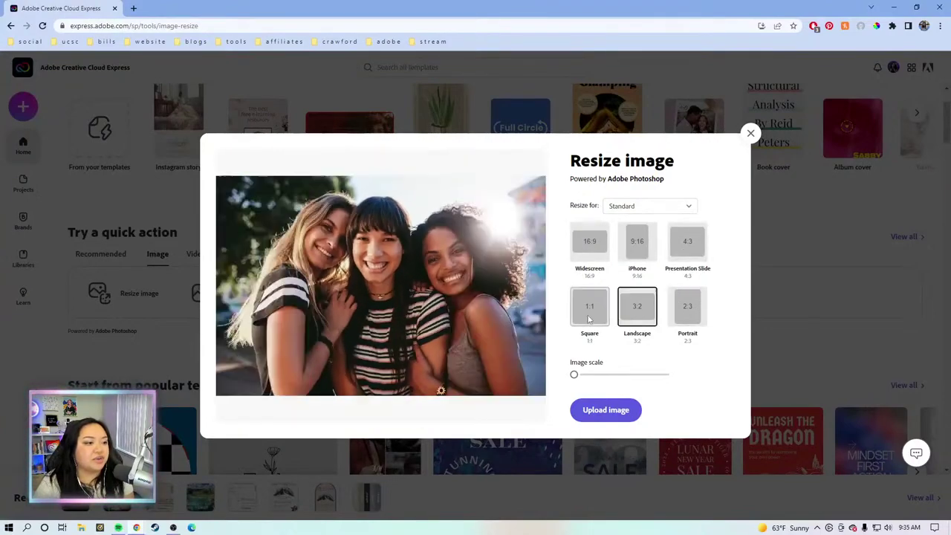
pyautogui.click(589, 305)
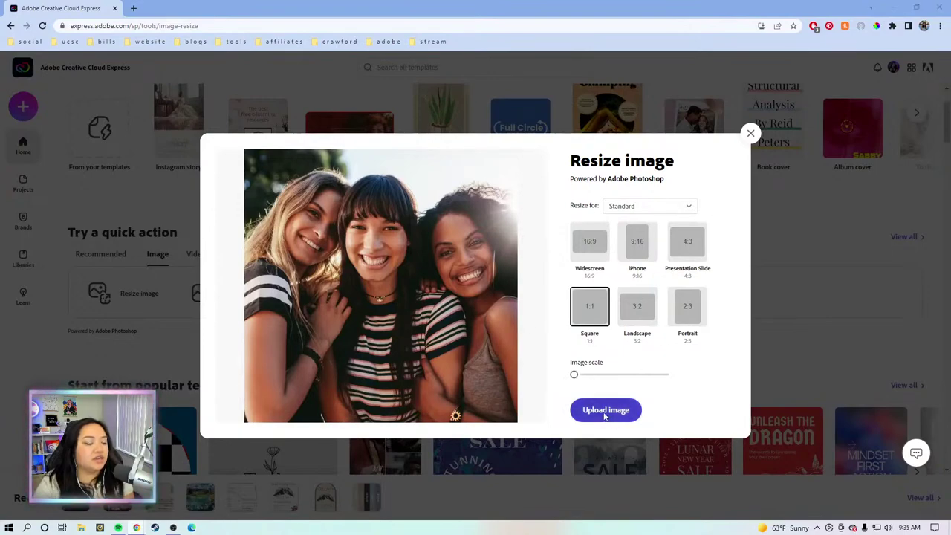
# Step: Upload the LOGO image from the WINERY BRAND folder in place of the sample photo
pyautogui.click(606, 410)
pyautogui.click(446, 336)
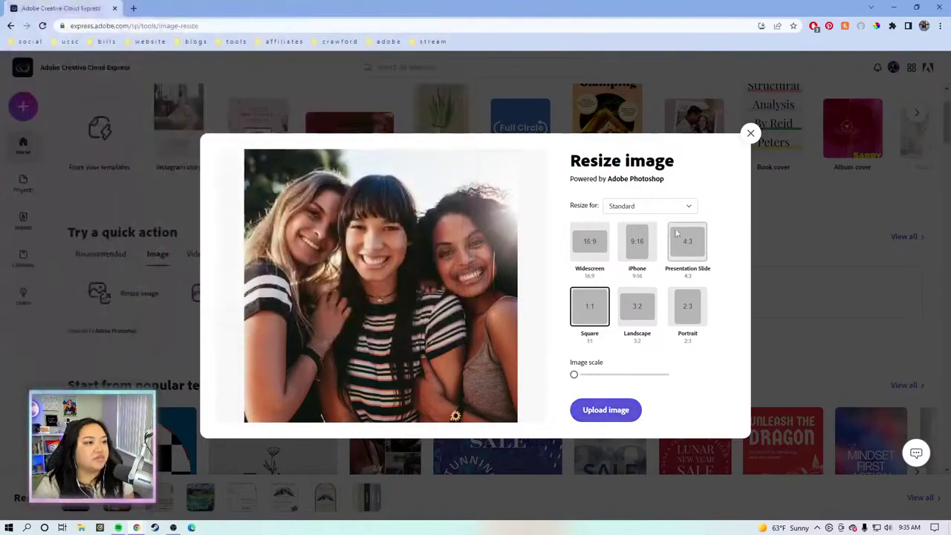
pyautogui.click(611, 409)
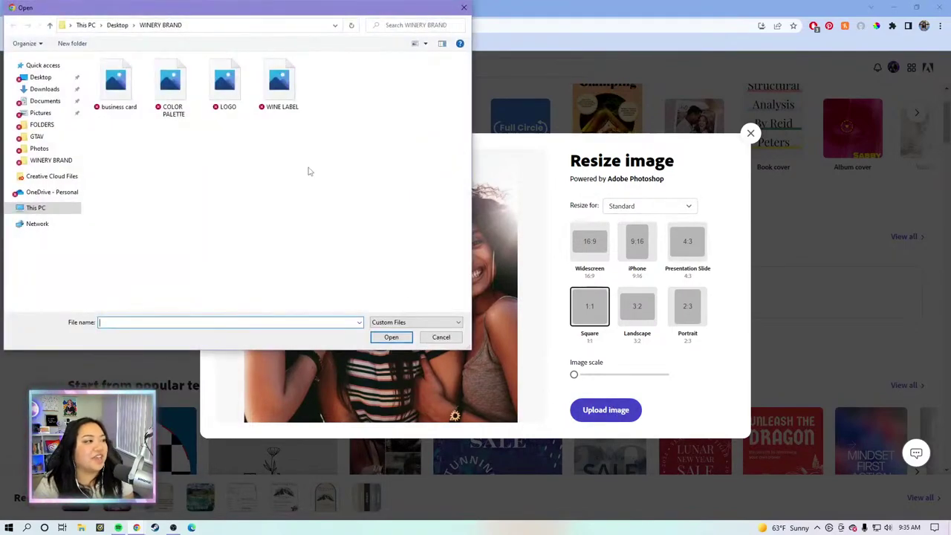
pyautogui.click(213, 87)
pyautogui.doubleClick(213, 87)
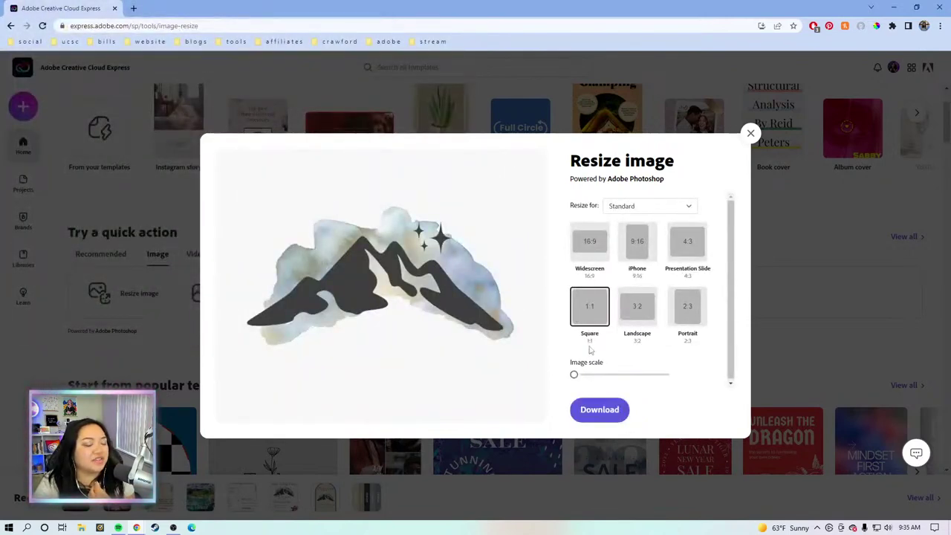
# Step: Try a larger image scale on the logo, restore the minimum scale, and apply the Widescreen 16:9 ratio
pyautogui.click(582, 375)
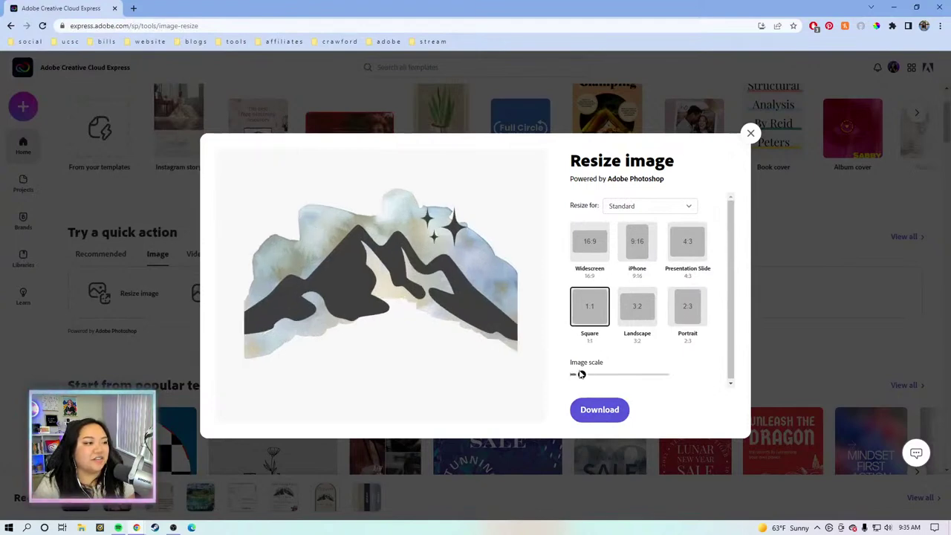
pyautogui.moveTo(581, 374); pyautogui.dragTo(573, 375)
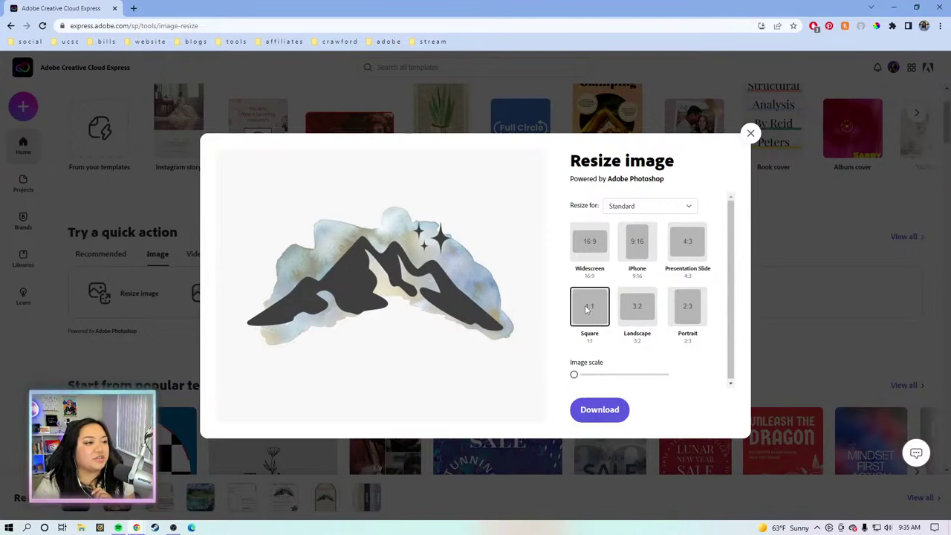
pyautogui.click(590, 242)
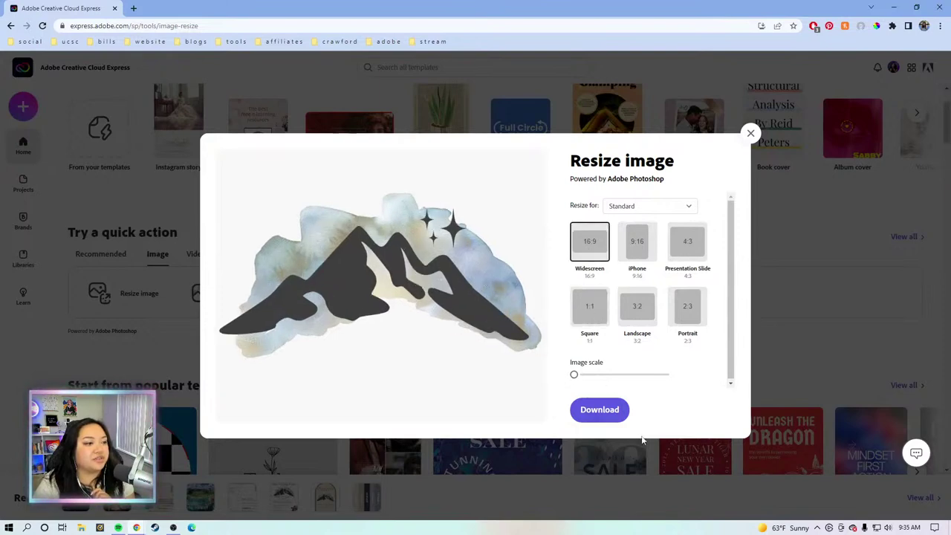
# Step: Download the resized logo to the Desktop as the PNG image LOGO_ccexpress and dismiss the download confirmation
pyautogui.click(613, 414)
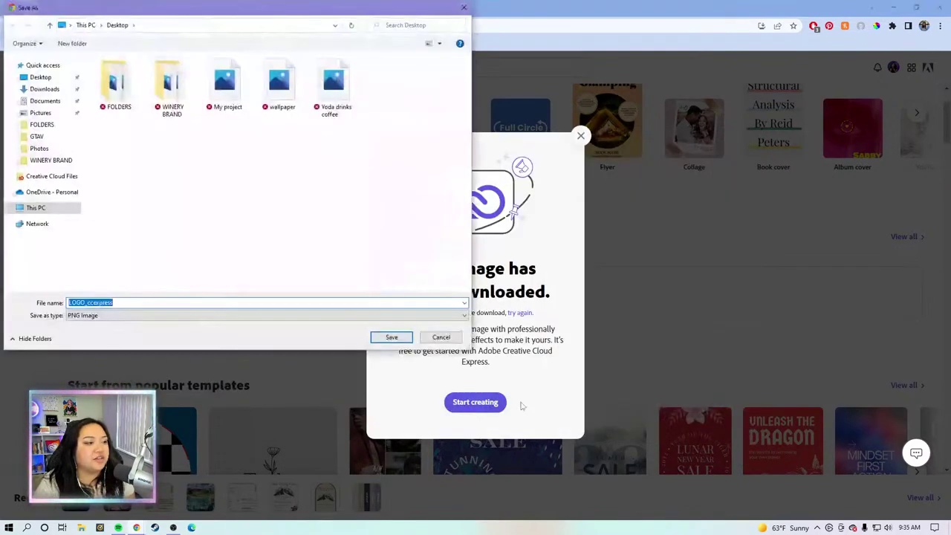
pyautogui.click(391, 340)
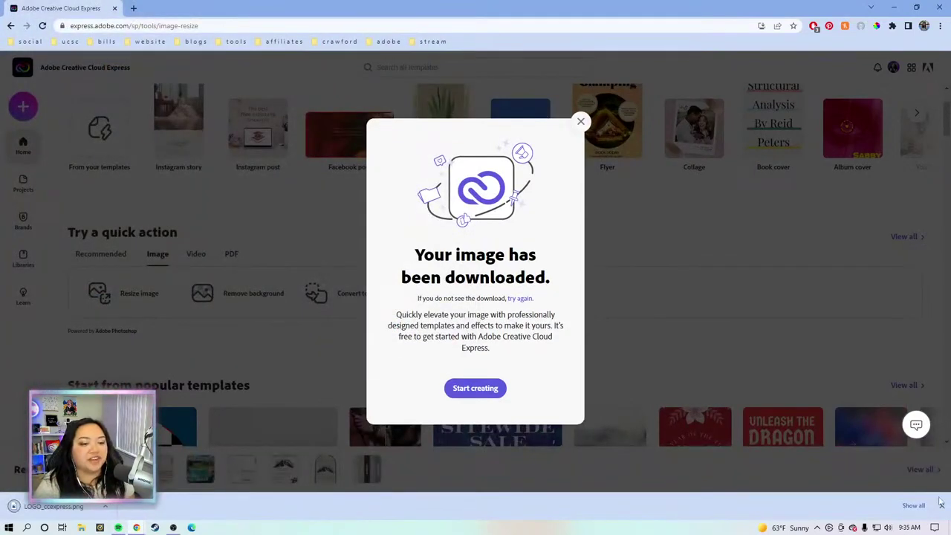
pyautogui.click(941, 506)
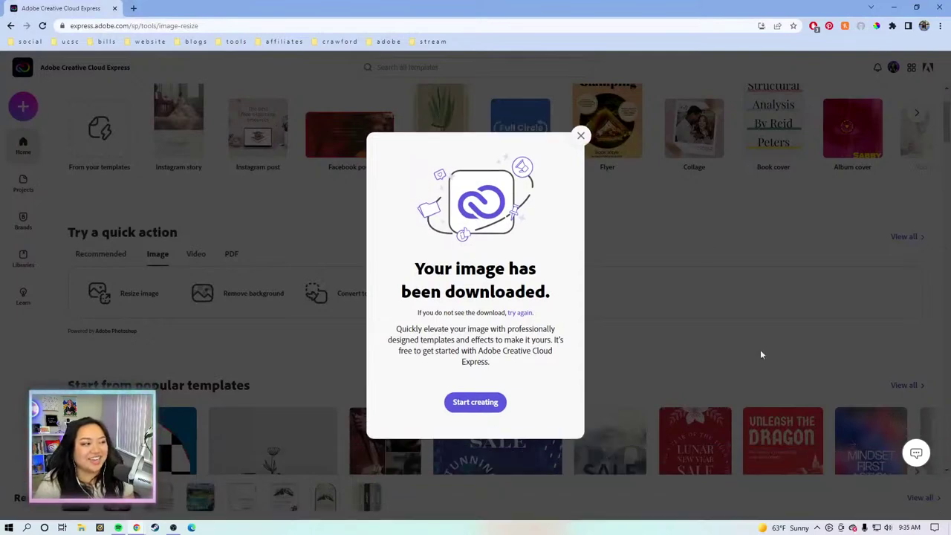
pyautogui.click(579, 136)
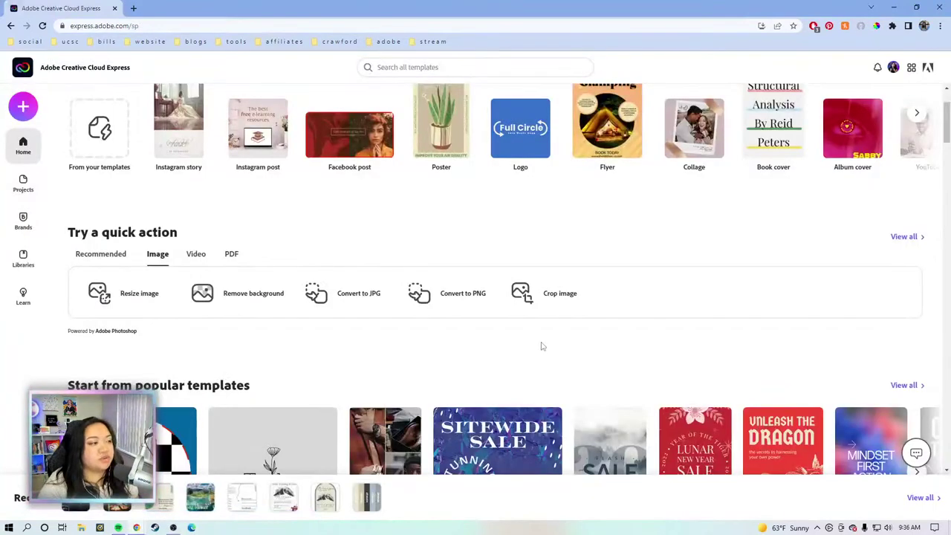
# Step: Open the Remove background quick action and browse the Photos folder inside the Desktop's FOLDERS directory for an image
pyautogui.click(239, 303)
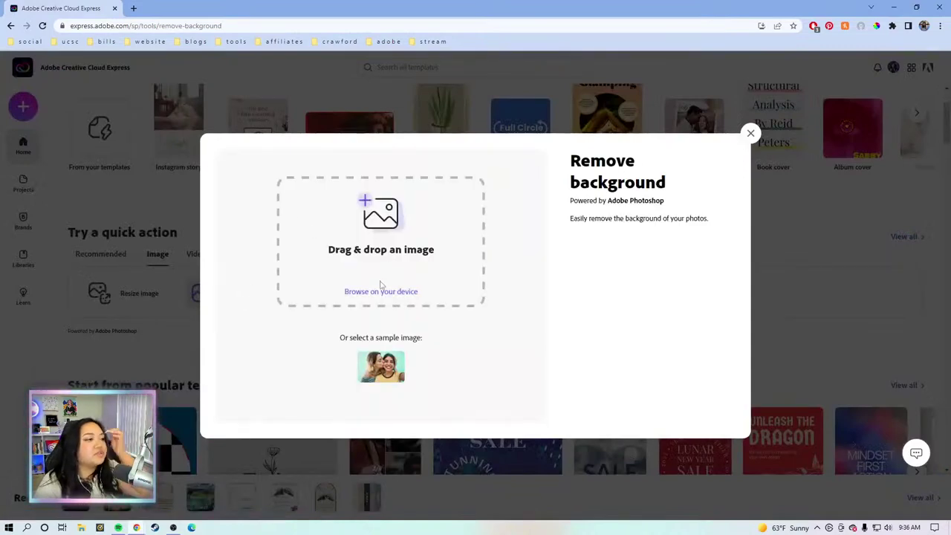
pyautogui.click(383, 293)
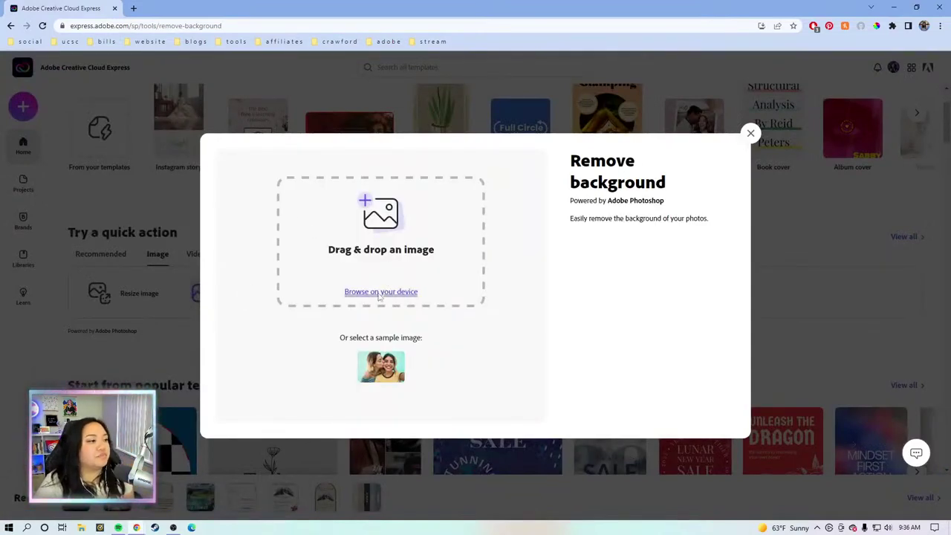
pyautogui.click(111, 27)
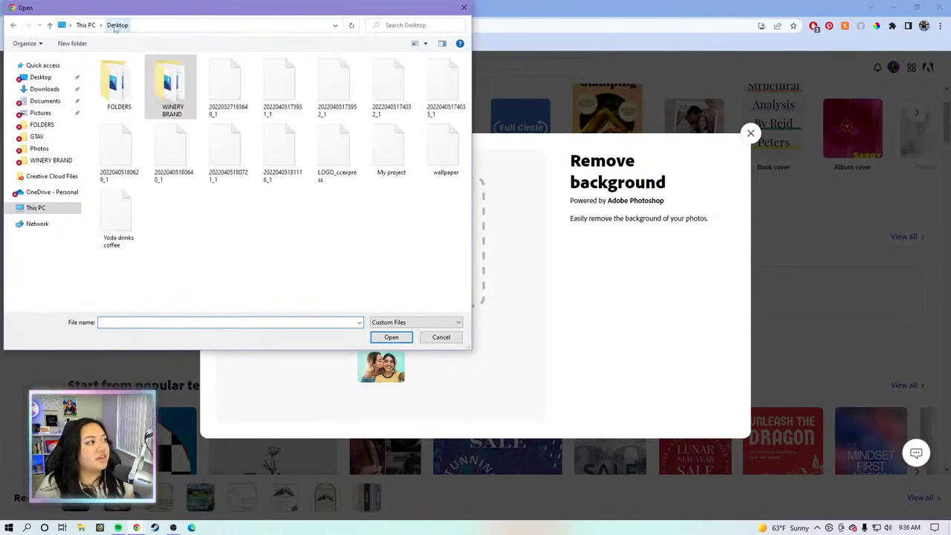
pyautogui.doubleClick(117, 86)
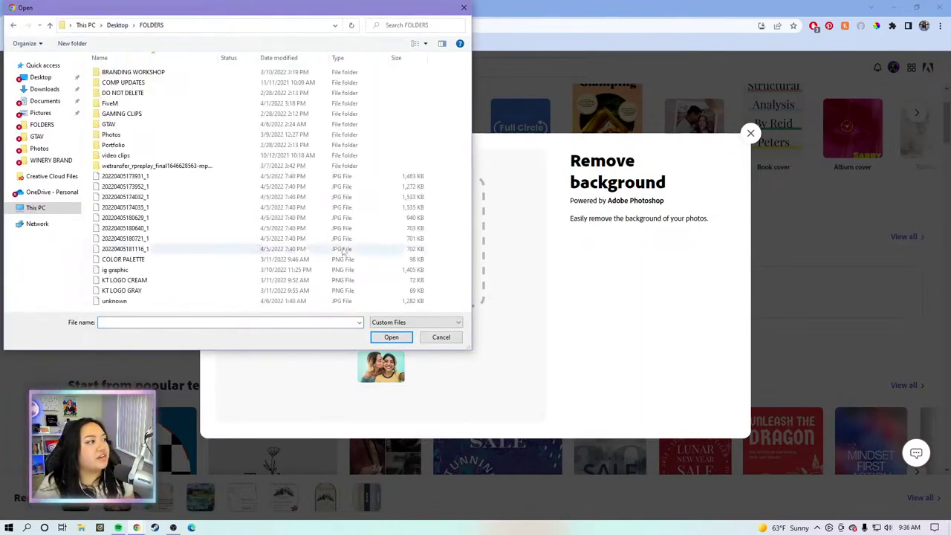
pyautogui.doubleClick(208, 138)
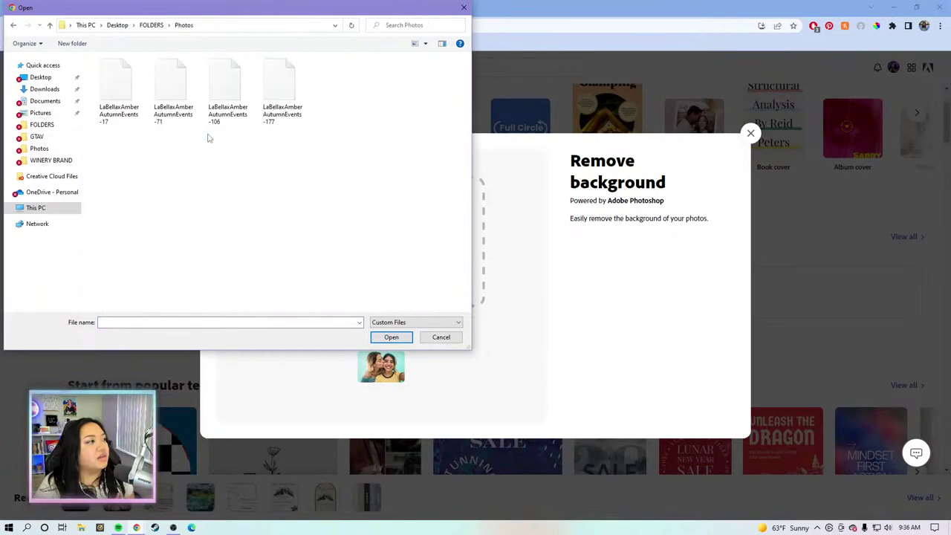
pyautogui.click(150, 26)
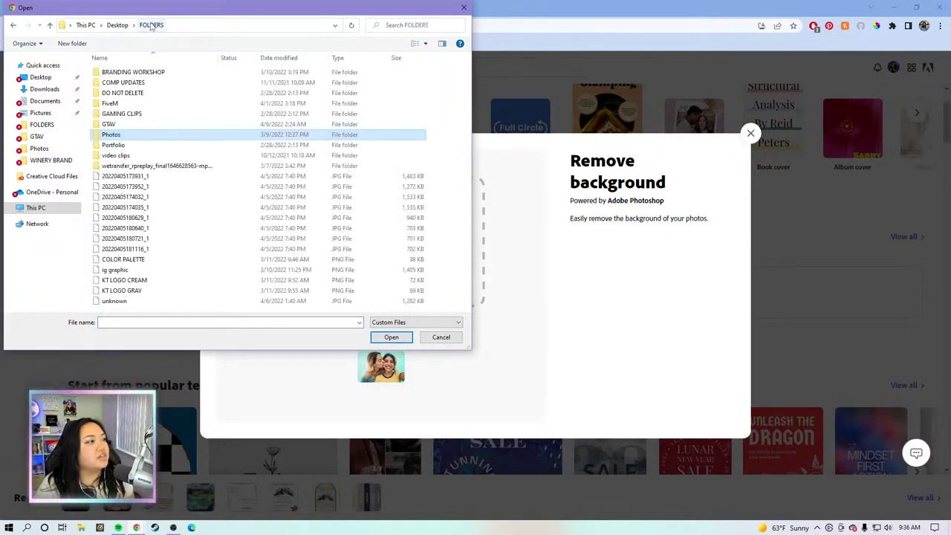
# Step: Try to upload the pfp image from the HEADSHOTS folder inside Portfolio, and cancel the file selection
pyautogui.doubleClick(138, 145)
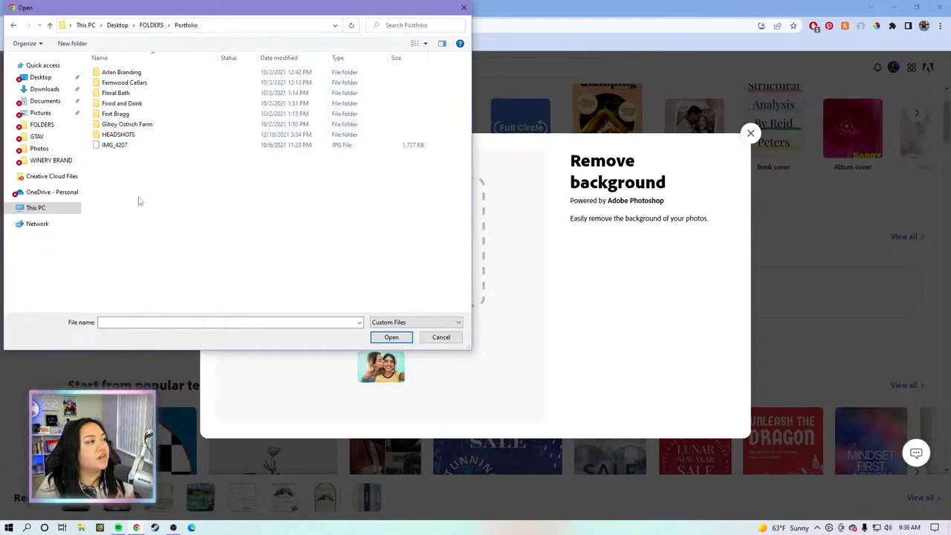
pyautogui.doubleClick(139, 135)
pyautogui.click(124, 90)
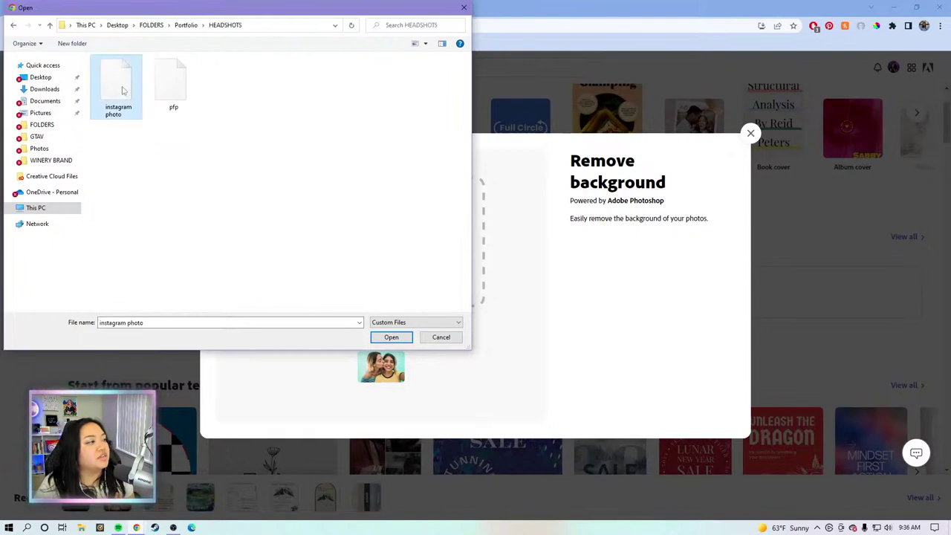
pyautogui.click(164, 84)
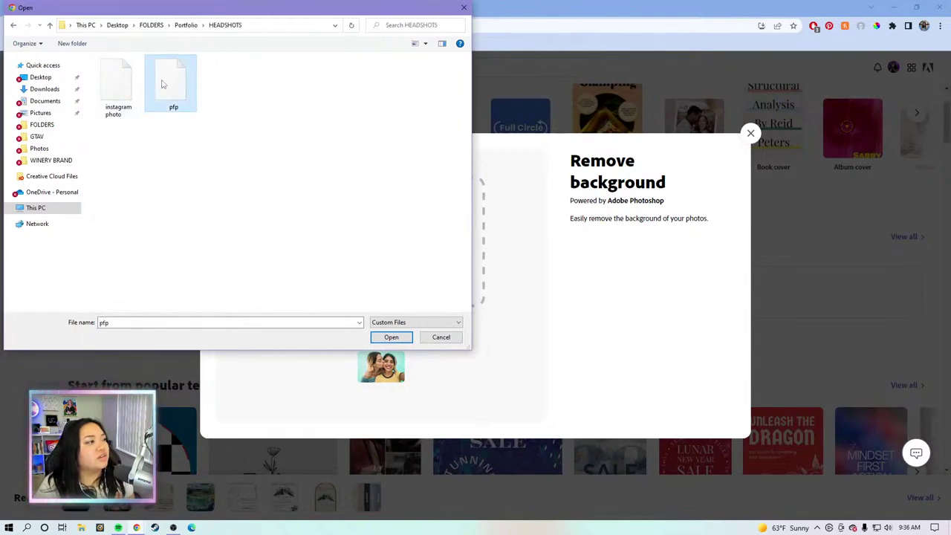
pyautogui.doubleClick(164, 84)
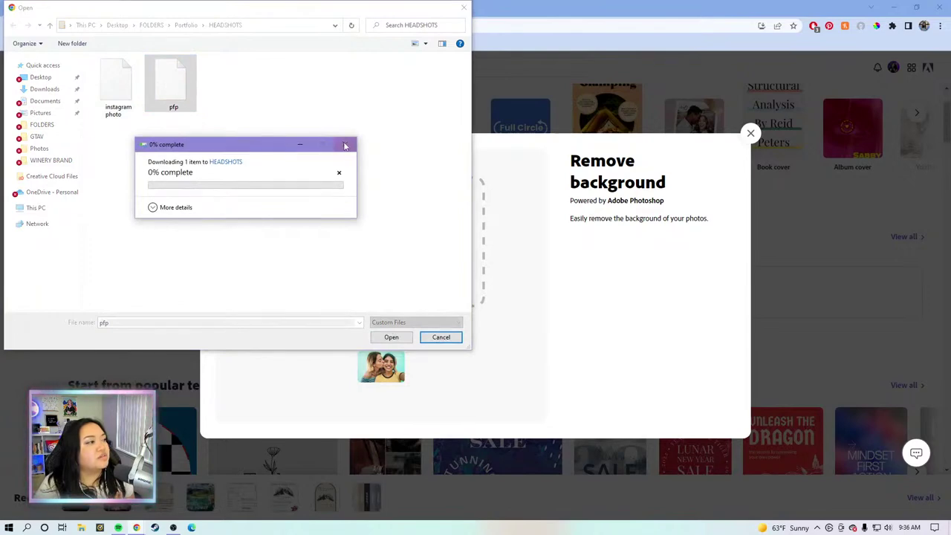
pyautogui.click(186, 25)
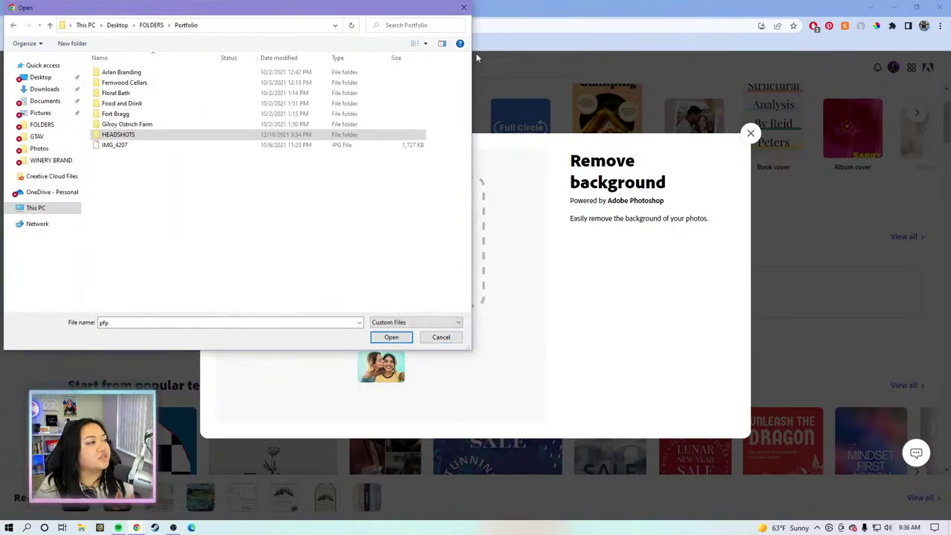
pyautogui.click(463, 9)
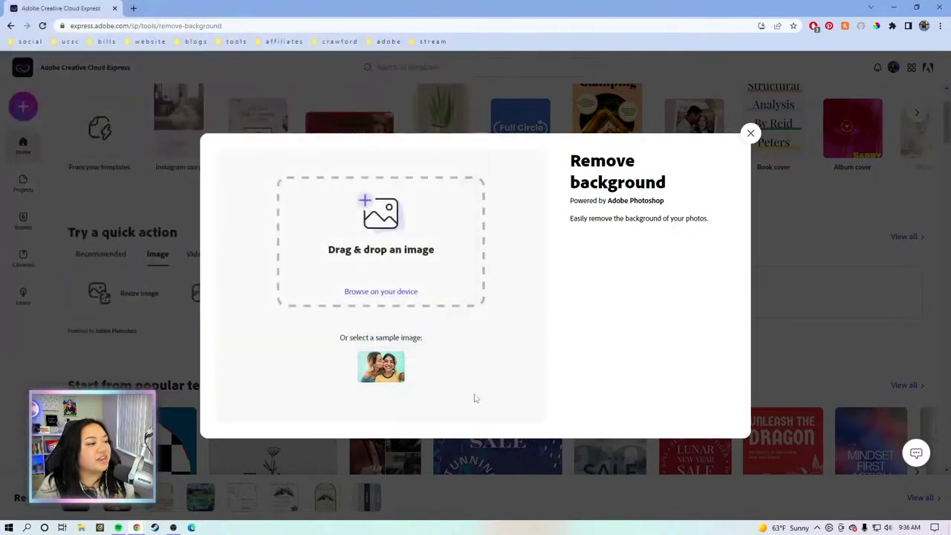
# Step: Remove the background from the sample photo of the two women and close the quick action
pyautogui.click(379, 360)
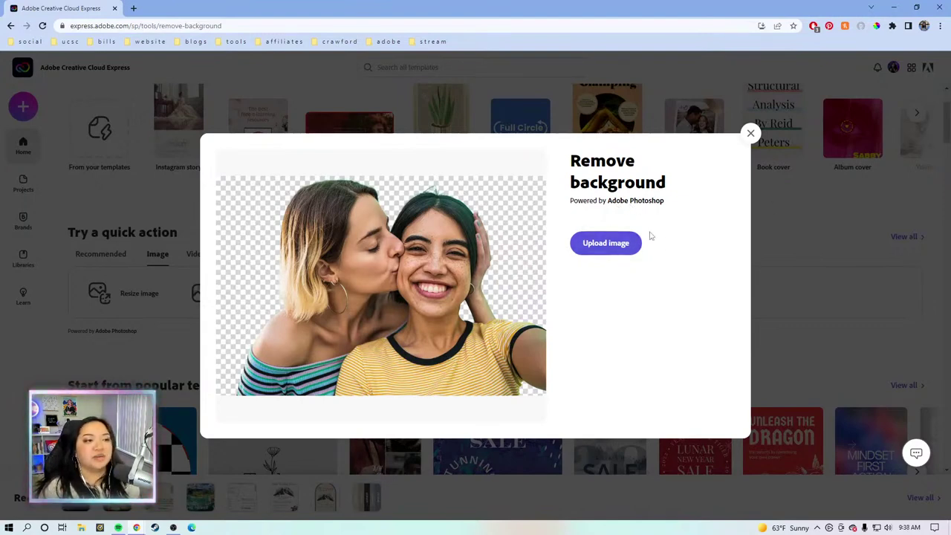
pyautogui.click(751, 133)
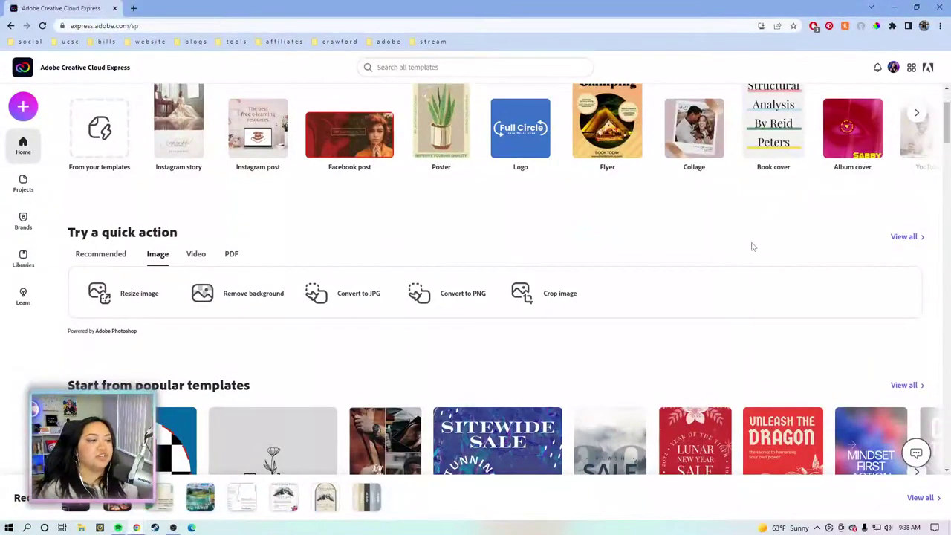
# Step: Load the sample photo into the Crop image quick action and try crop frames that trim its left, bottom and top edges
pyautogui.click(558, 288)
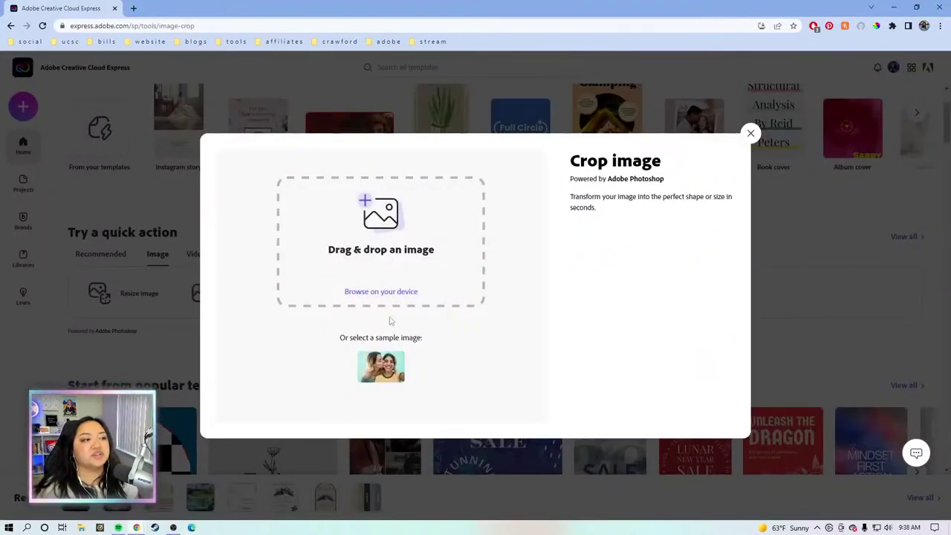
pyautogui.click(391, 363)
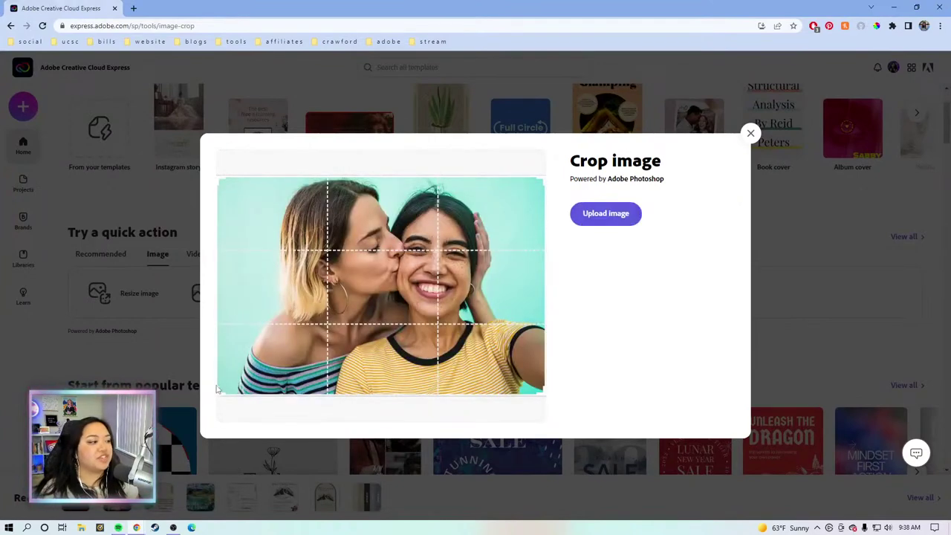
pyautogui.moveTo(220, 398); pyautogui.dragTo(269, 396)
pyautogui.moveTo(539, 395); pyautogui.dragTo(541, 360)
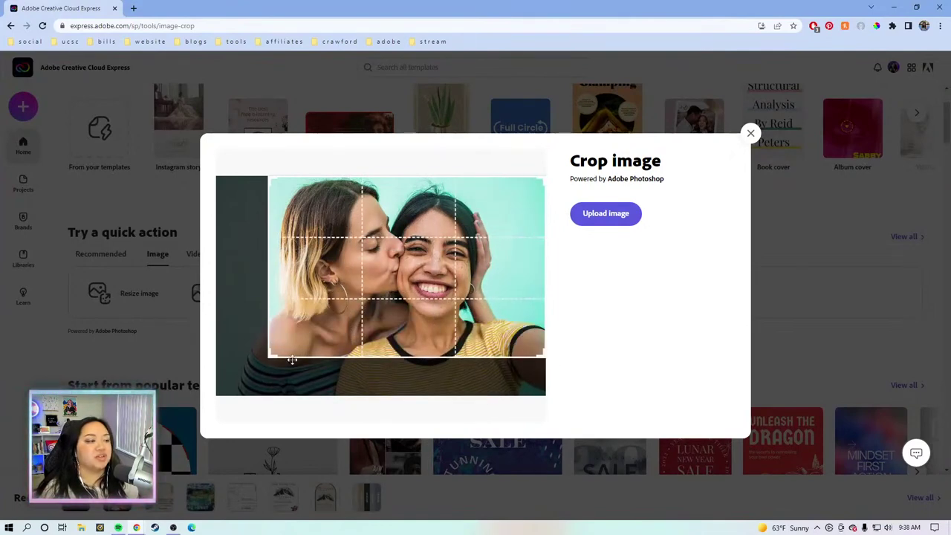
pyautogui.moveTo(274, 361); pyautogui.dragTo(259, 341)
pyautogui.moveTo(333, 224); pyautogui.dragTo(365, 304)
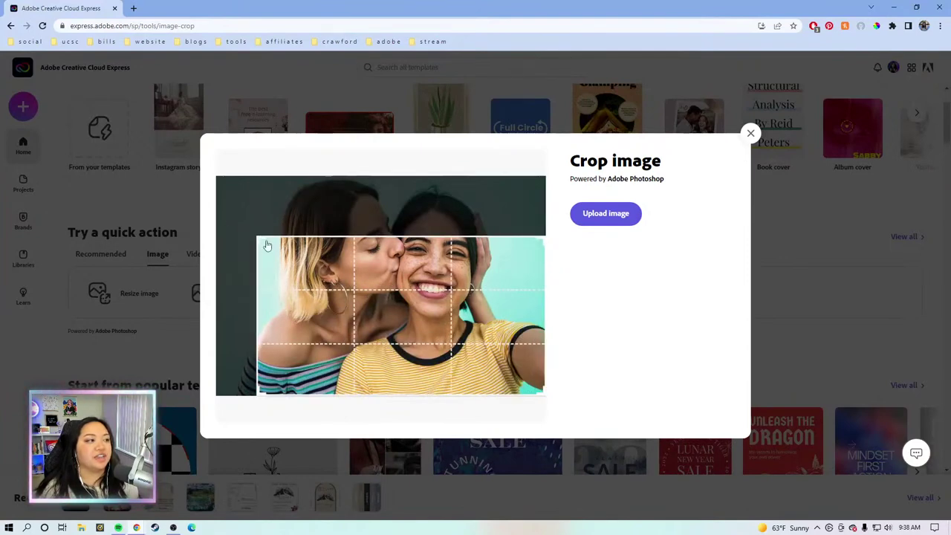
# Step: Reshape the crop frame to full photo height with both sides trimmed, and close Crop image without downloading
pyautogui.moveTo(265, 246); pyautogui.dragTo(249, 159)
pyautogui.moveTo(502, 371); pyautogui.dragTo(511, 396)
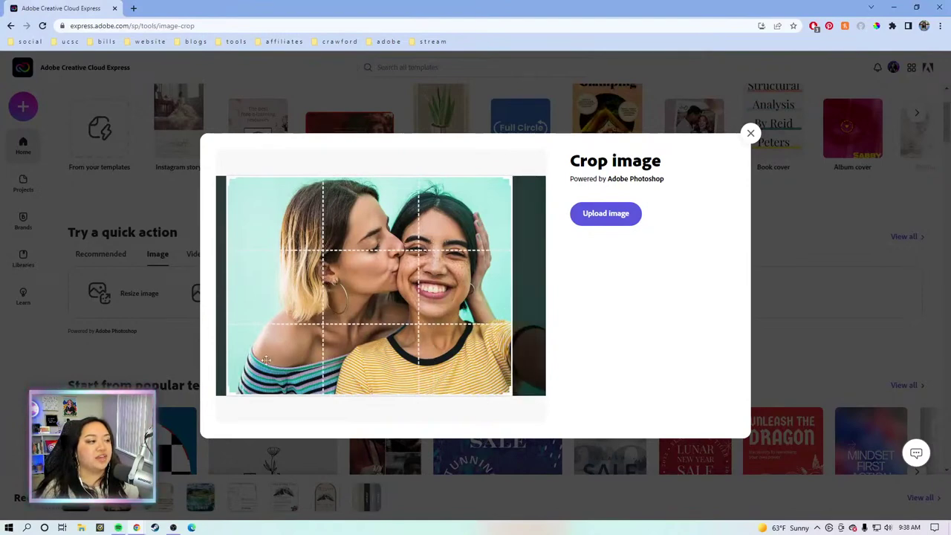
pyautogui.moveTo(231, 394); pyautogui.dragTo(261, 396)
pyautogui.moveTo(381, 284)
pyautogui.mouseDown()
pyautogui.moveTo(343, 285)
pyautogui.moveTo(383, 284)
pyautogui.moveTo(368, 285)
pyautogui.mouseUp()
pyautogui.moveTo(381, 288); pyautogui.dragTo(400, 287)
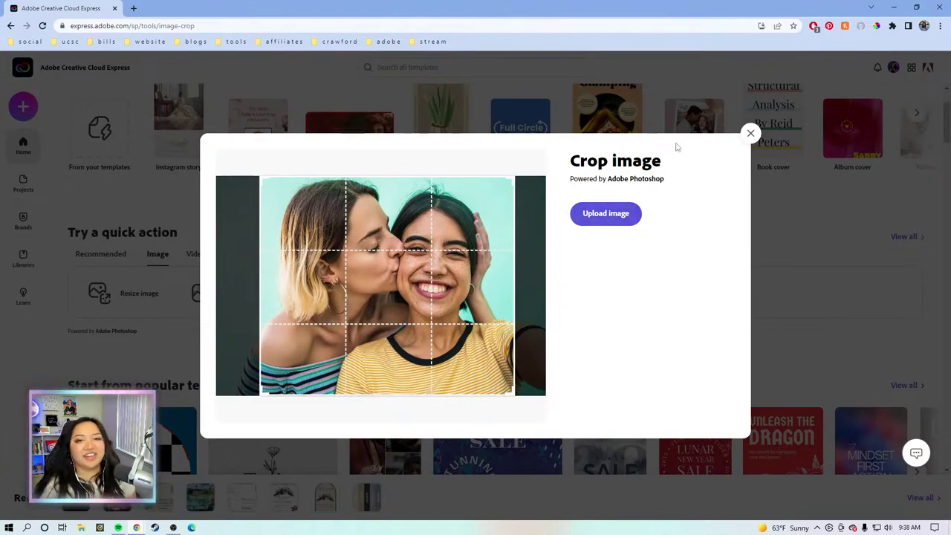
pyautogui.click(750, 134)
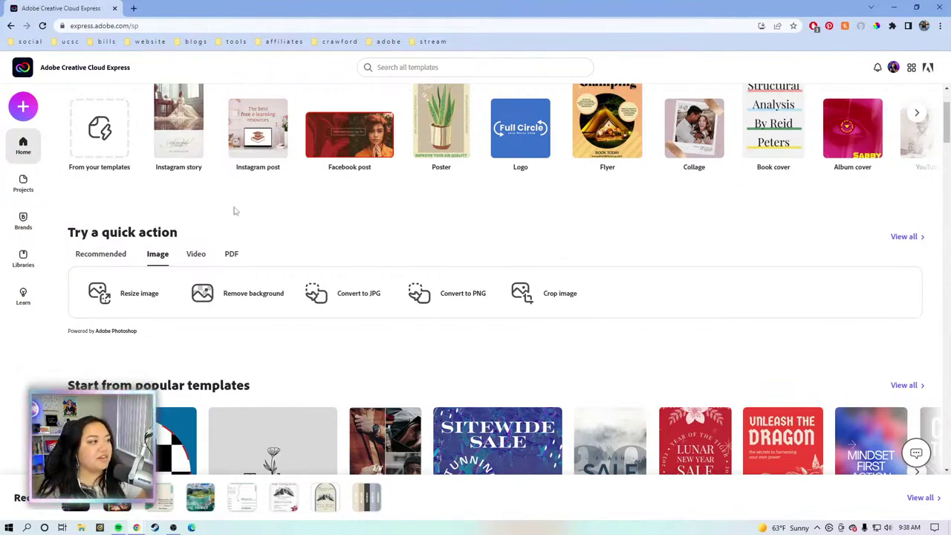
# Step: Create a blank Instagram post project and resize its page to the Instagram portrait format
pyautogui.scroll(2, 234, 211)
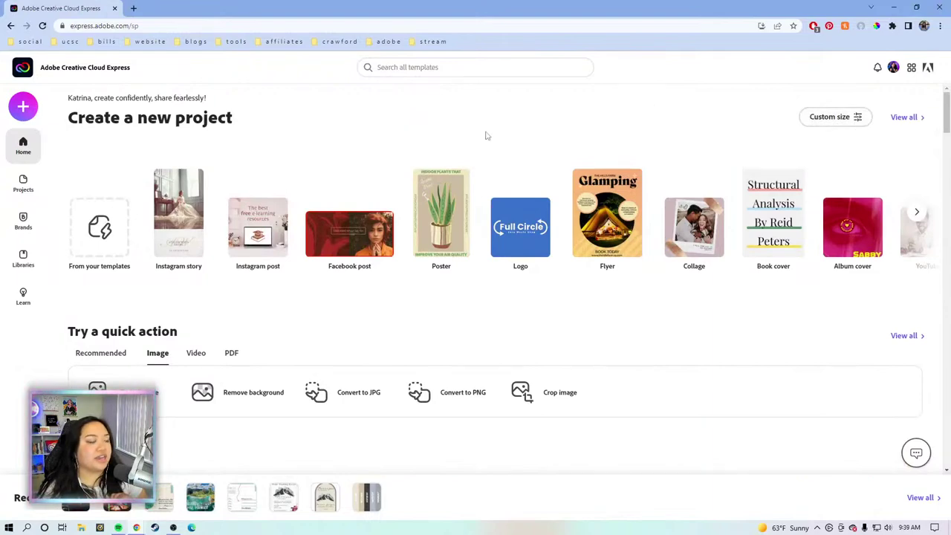
pyautogui.click(258, 227)
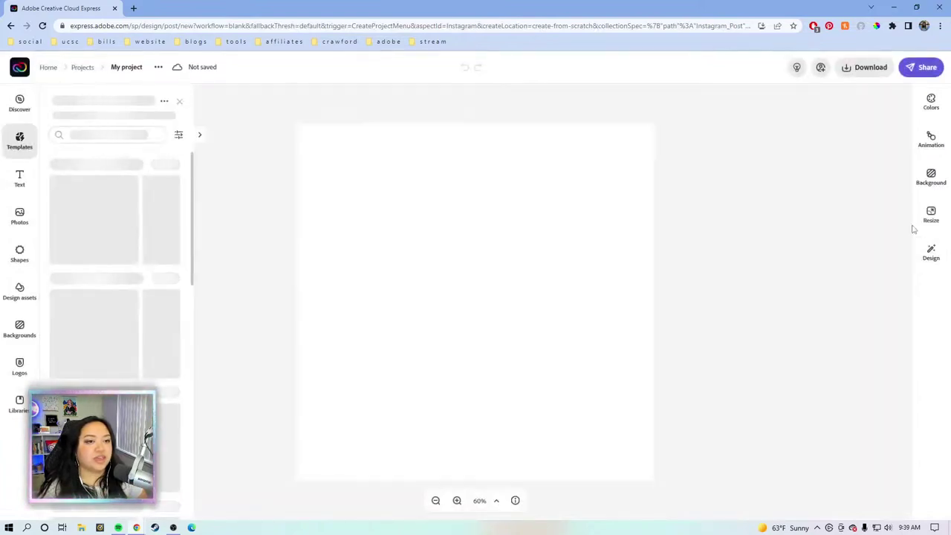
pyautogui.click(930, 214)
pyautogui.click(842, 460)
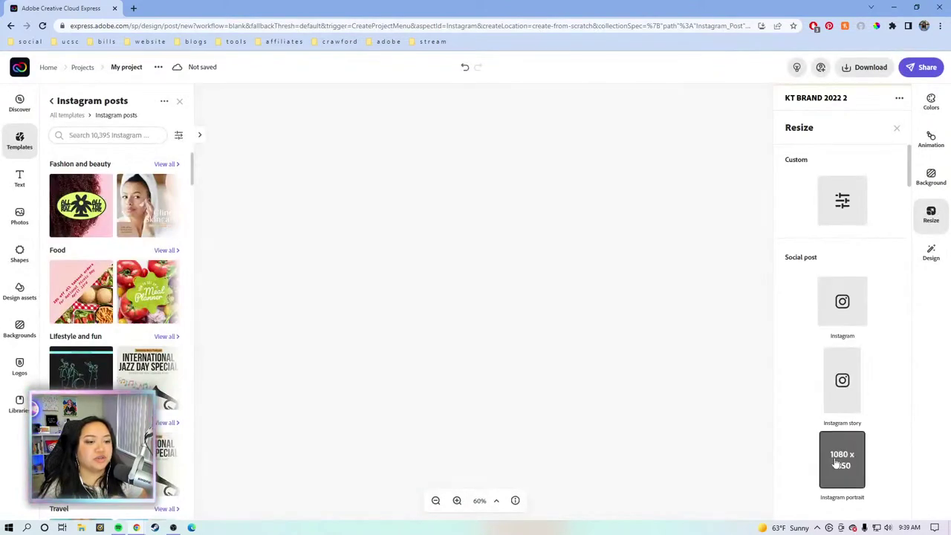
pyautogui.click(681, 314)
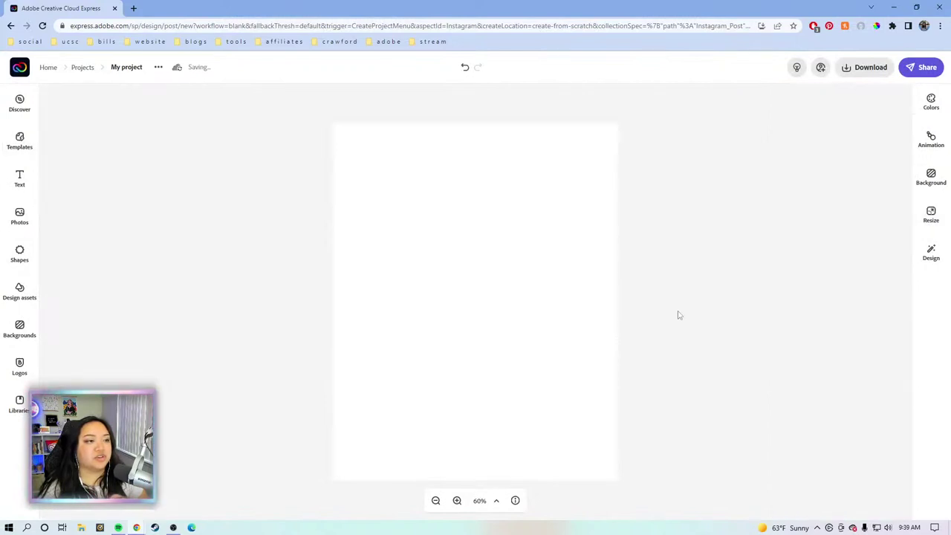
# Step: Import the photo of the woman in front of the crocheted rainbow from the ADOBE LIVE album in Lightroom
pyautogui.click(25, 219)
pyautogui.click(160, 129)
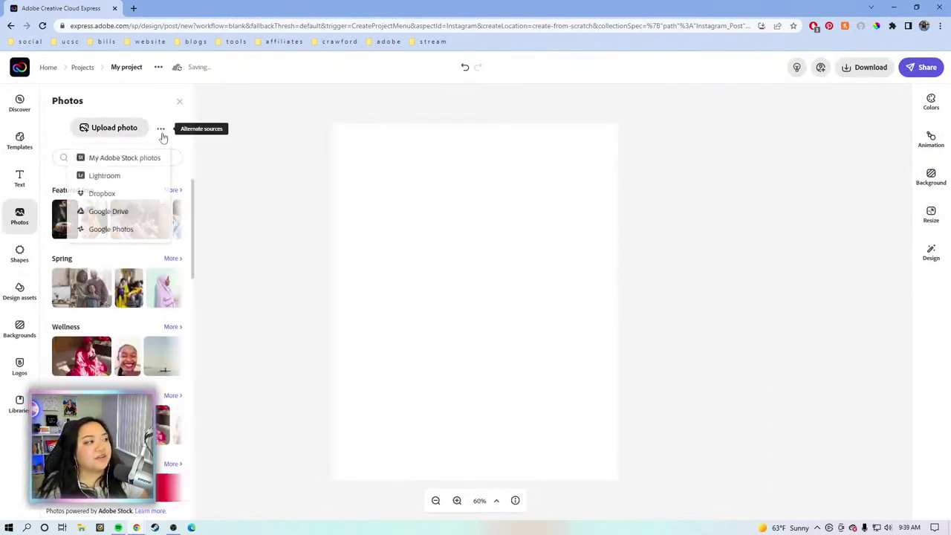
pyautogui.click(134, 174)
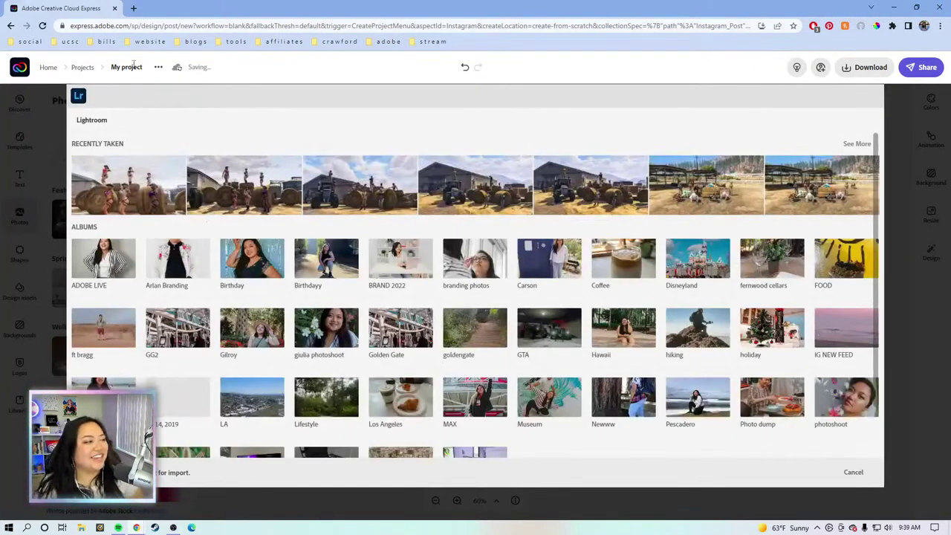
pyautogui.click(125, 266)
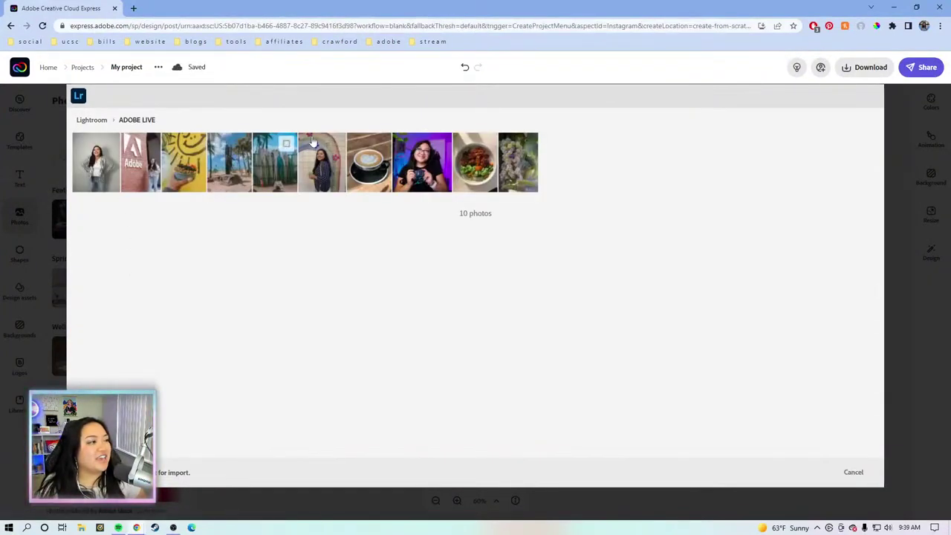
pyautogui.click(322, 171)
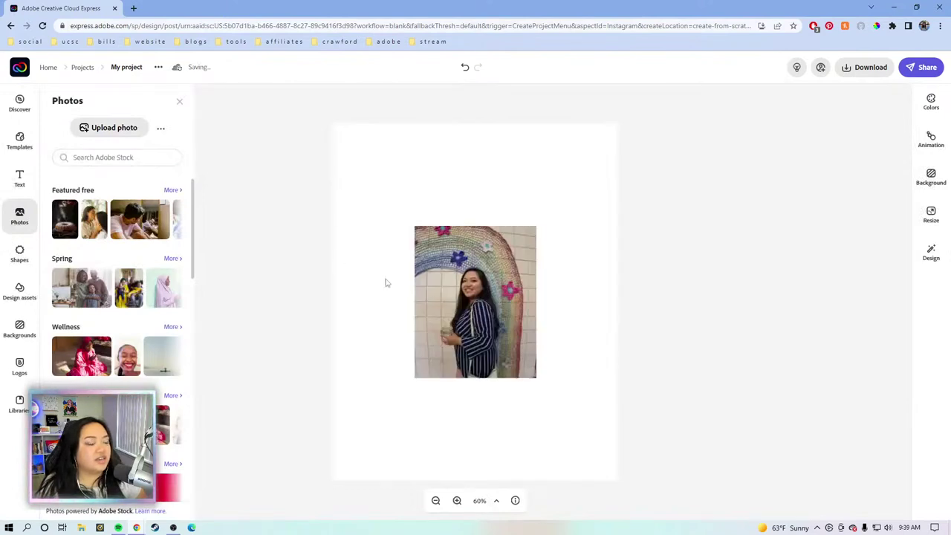
# Step: Move the rainbow photo toward the page's lower left, set it as the page background, and reselect it
pyautogui.click(481, 308)
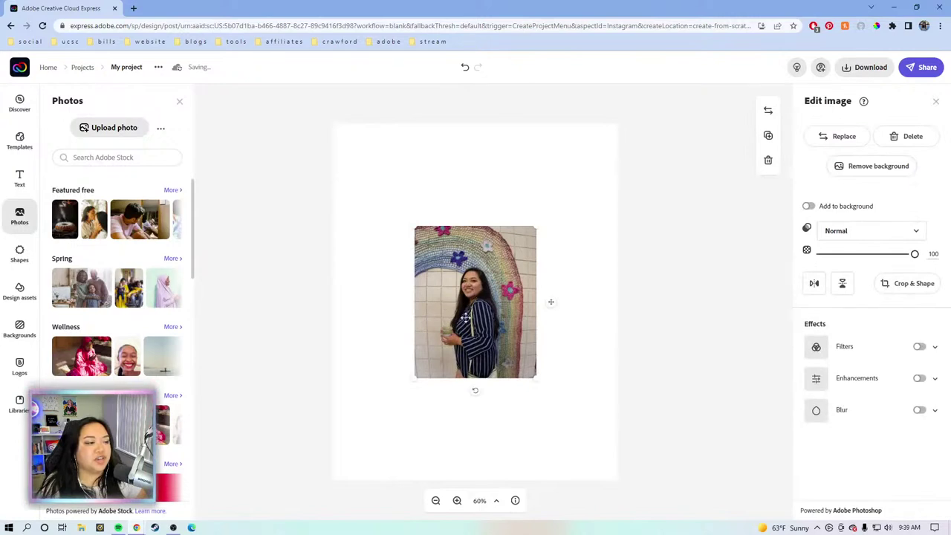
pyautogui.moveTo(476, 293); pyautogui.dragTo(453, 342)
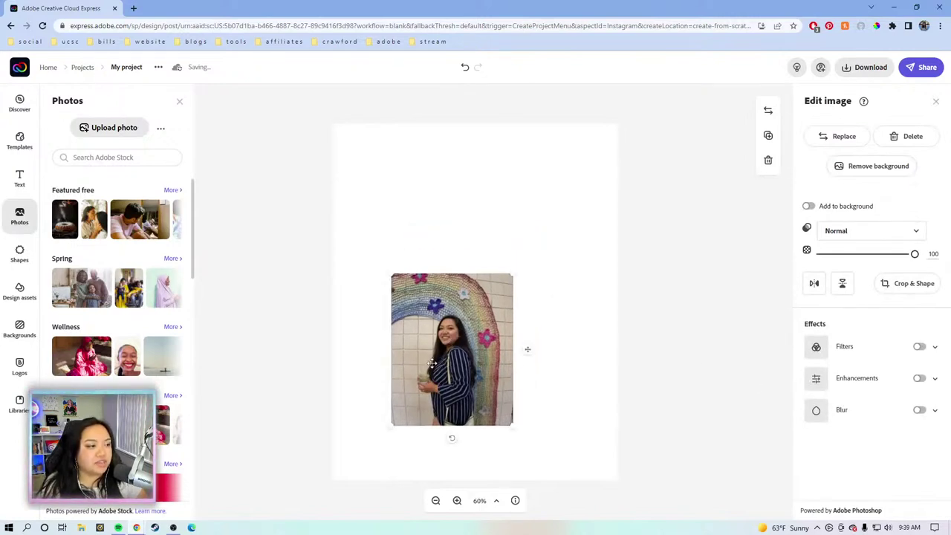
pyautogui.moveTo(422, 368); pyautogui.dragTo(413, 373)
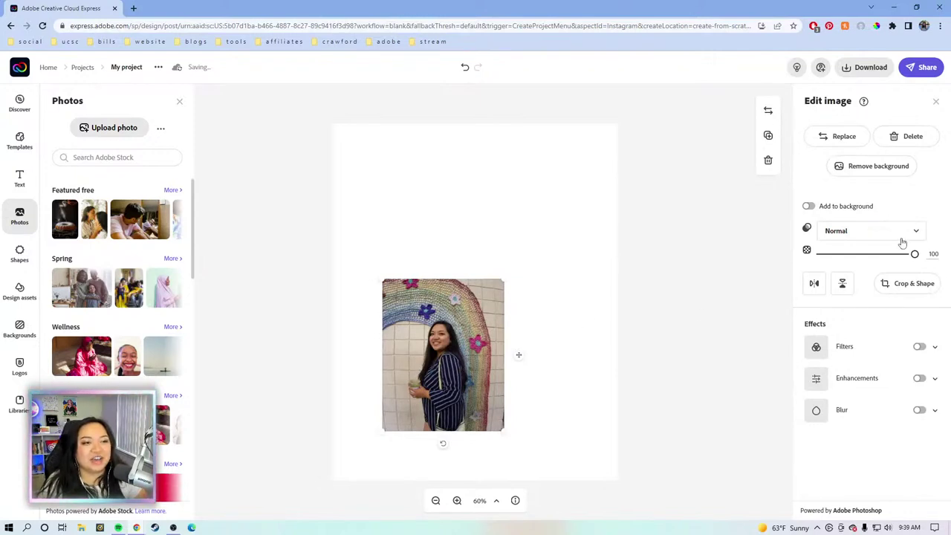
pyautogui.click(808, 206)
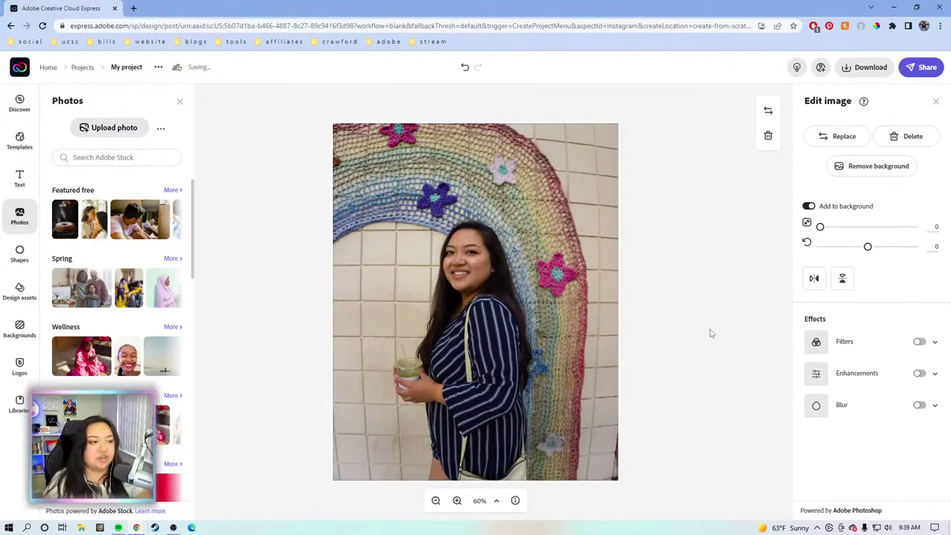
pyautogui.click(706, 332)
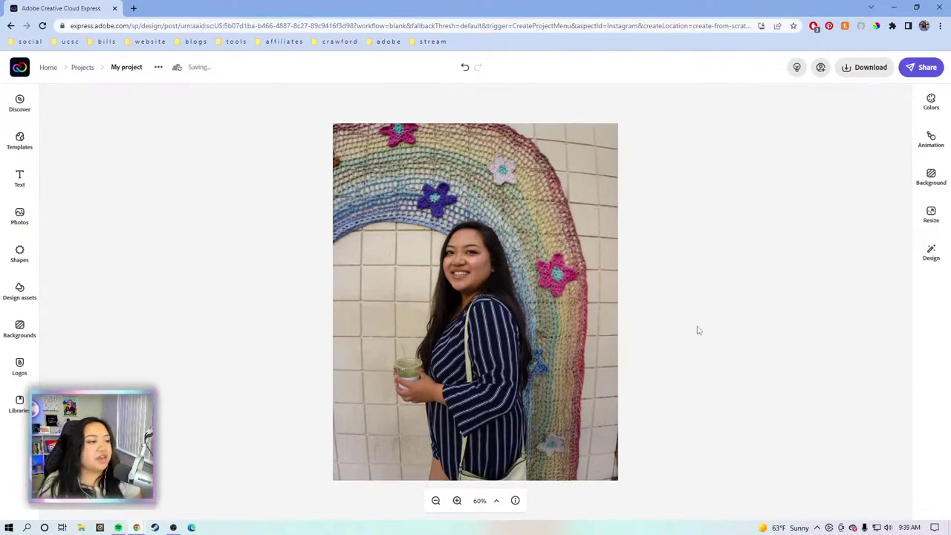
pyautogui.click(583, 253)
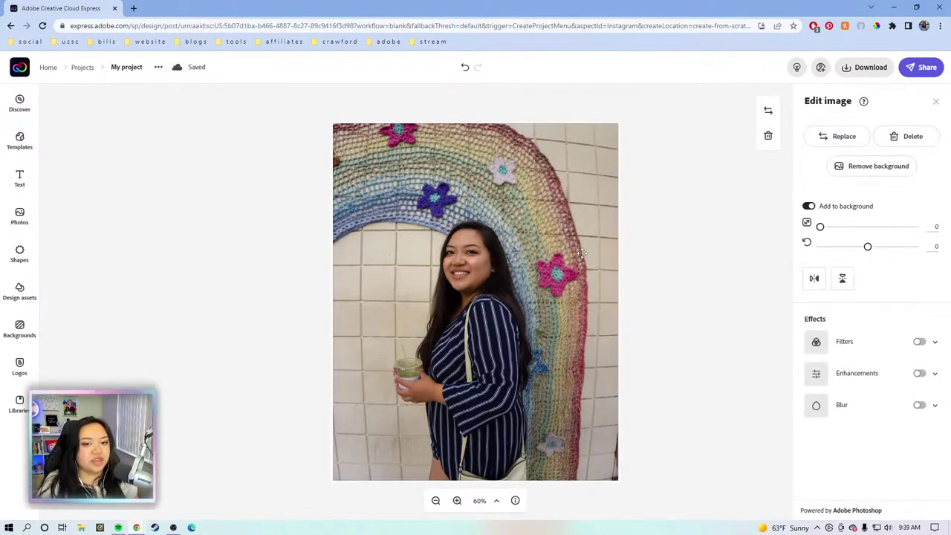
pyautogui.click(660, 220)
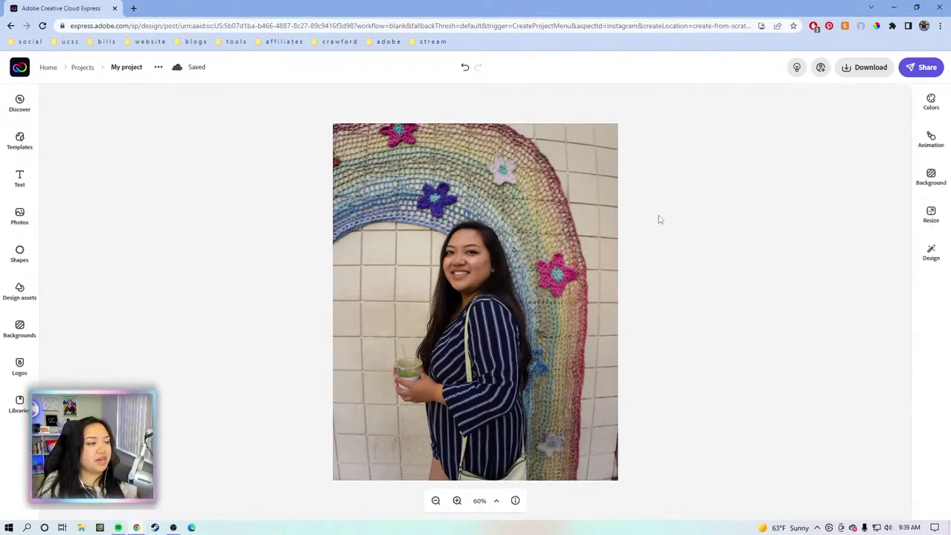
pyautogui.click(604, 242)
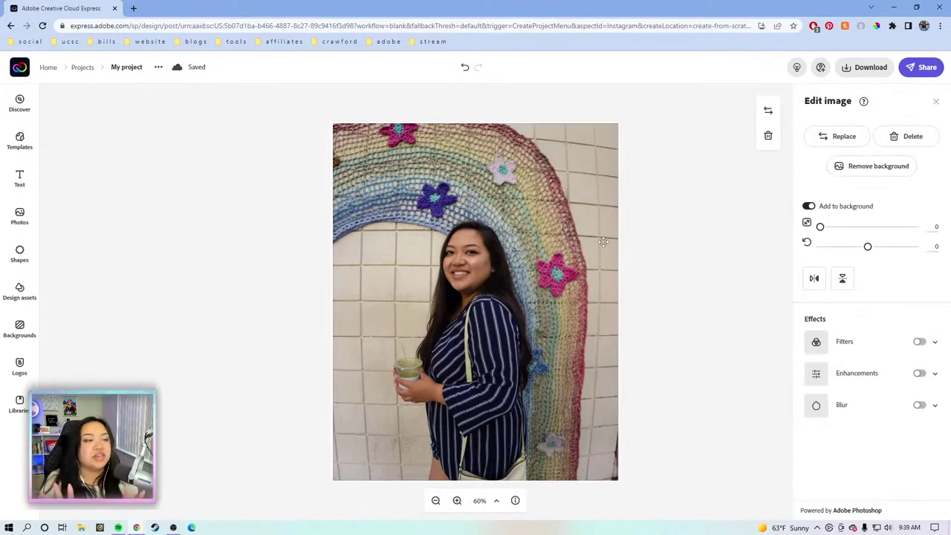
pyautogui.click(637, 239)
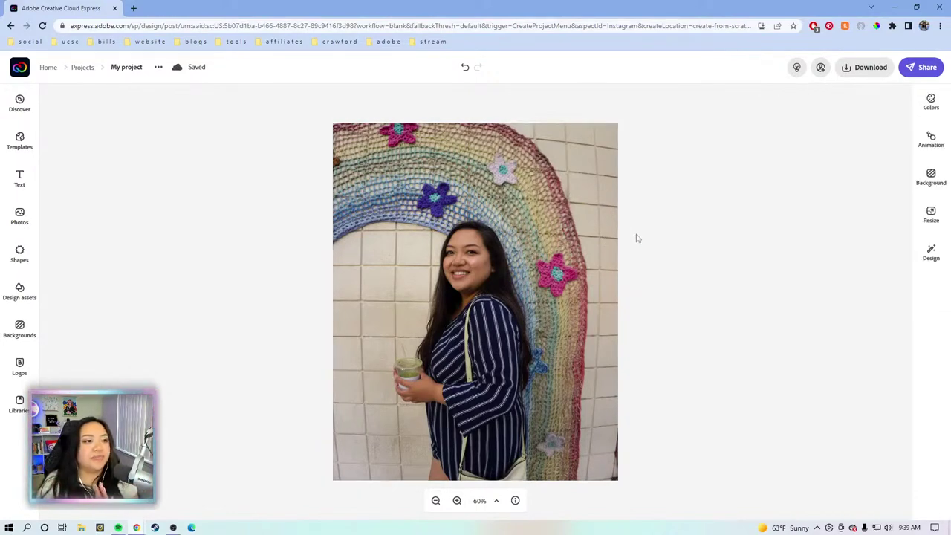
# Step: Turn on Enhancements for the rainbow background photo and set Contrast to 1
pyautogui.click(552, 261)
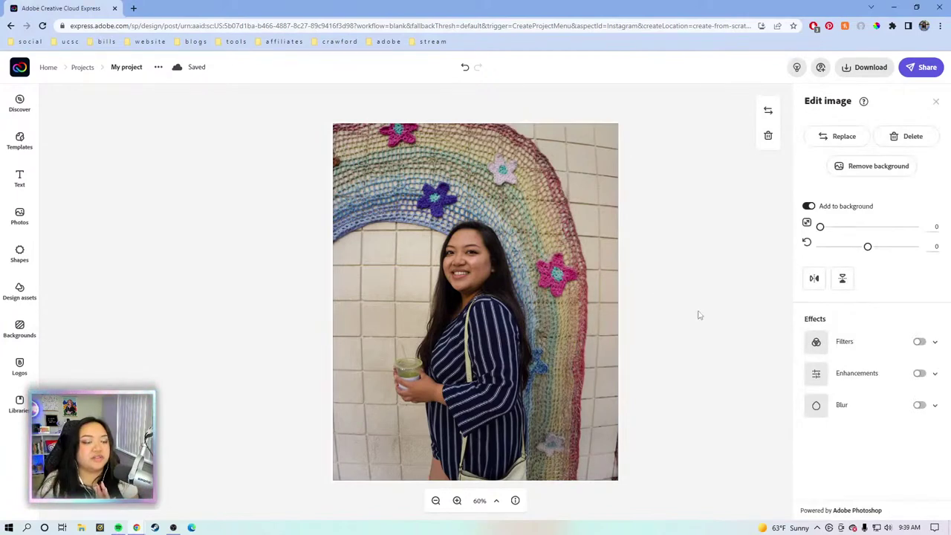
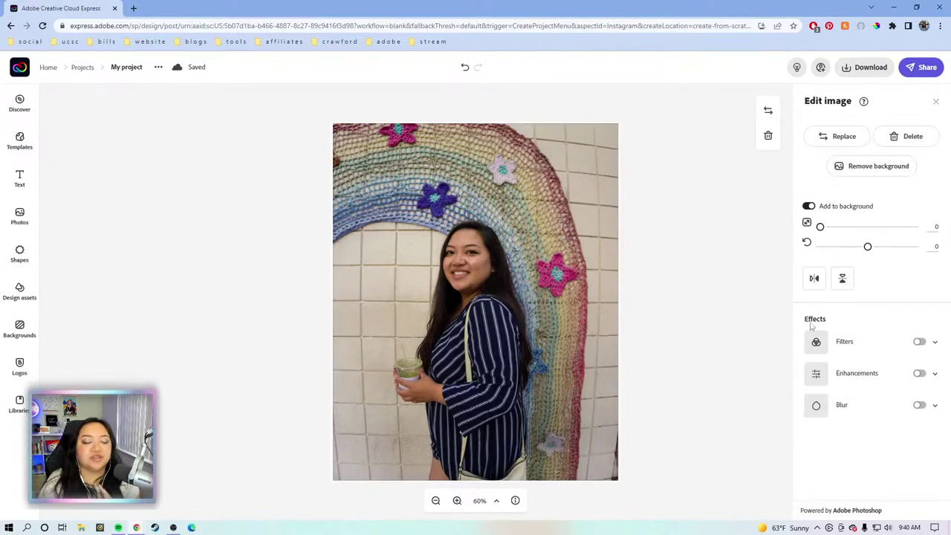
pyautogui.click(936, 377)
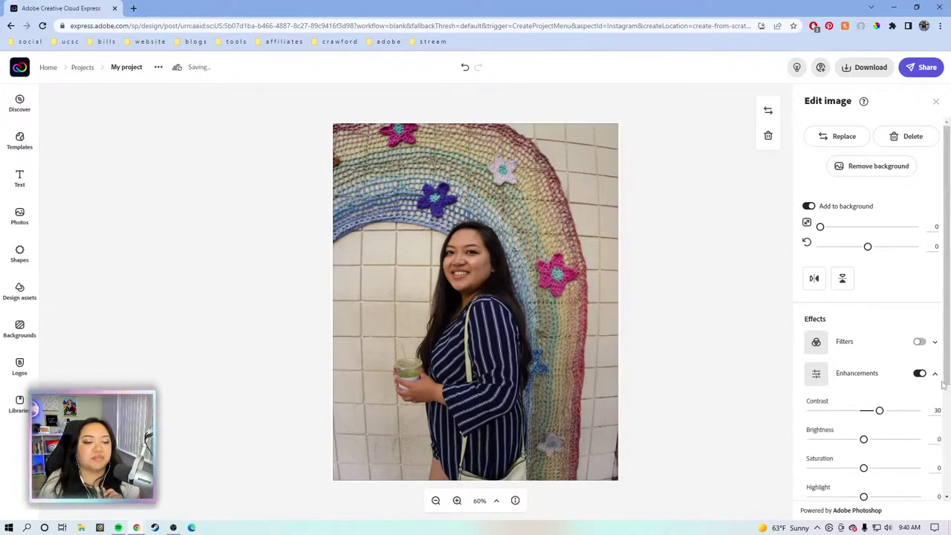
pyautogui.scroll(-2, 871, 359)
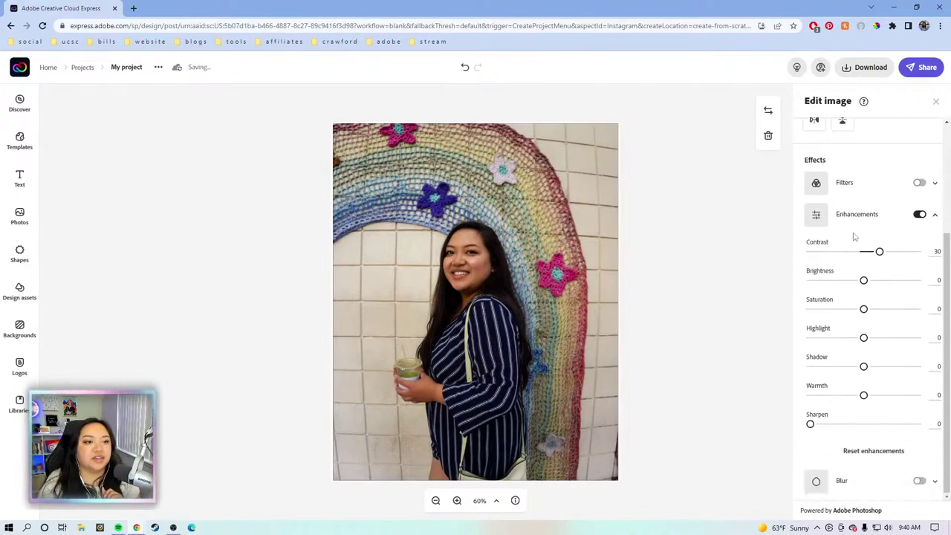
pyautogui.click(862, 252)
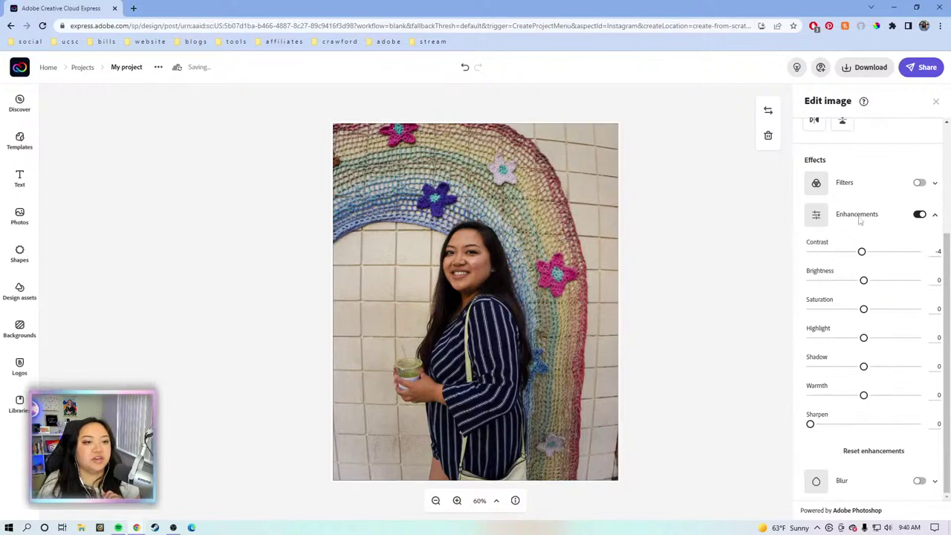
pyautogui.moveTo(868, 253); pyautogui.dragTo(864, 252)
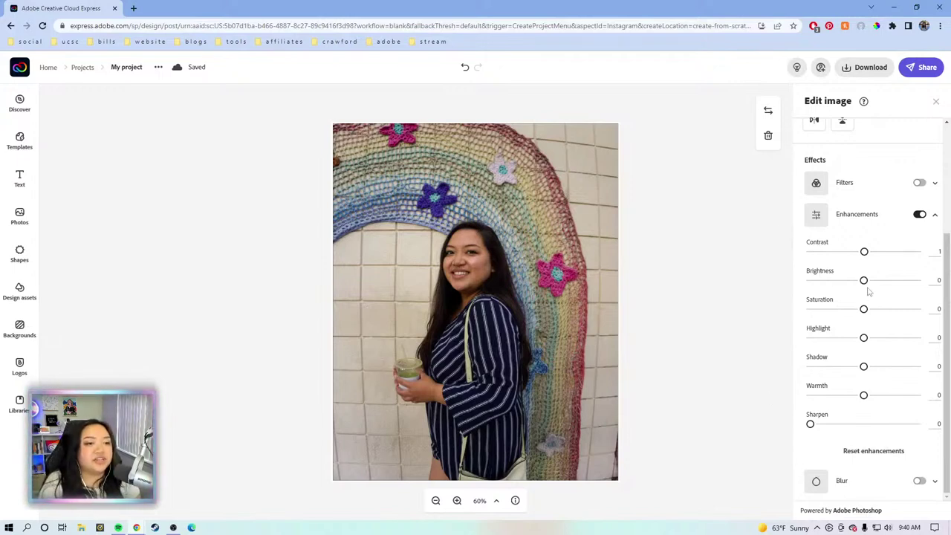
# Step: Brighten the rainbow background photo by setting Brightness to 61
pyautogui.moveTo(864, 280); pyautogui.dragTo(885, 282)
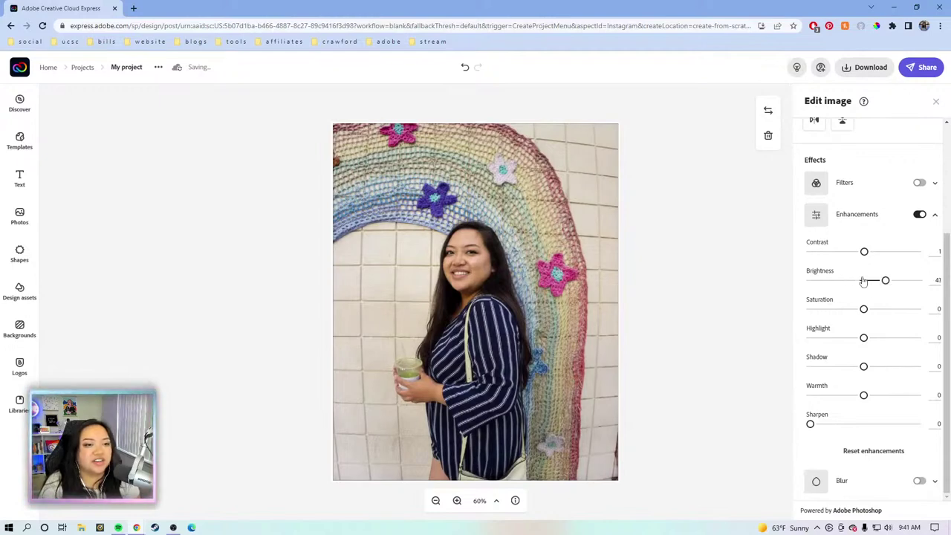
pyautogui.click(884, 283)
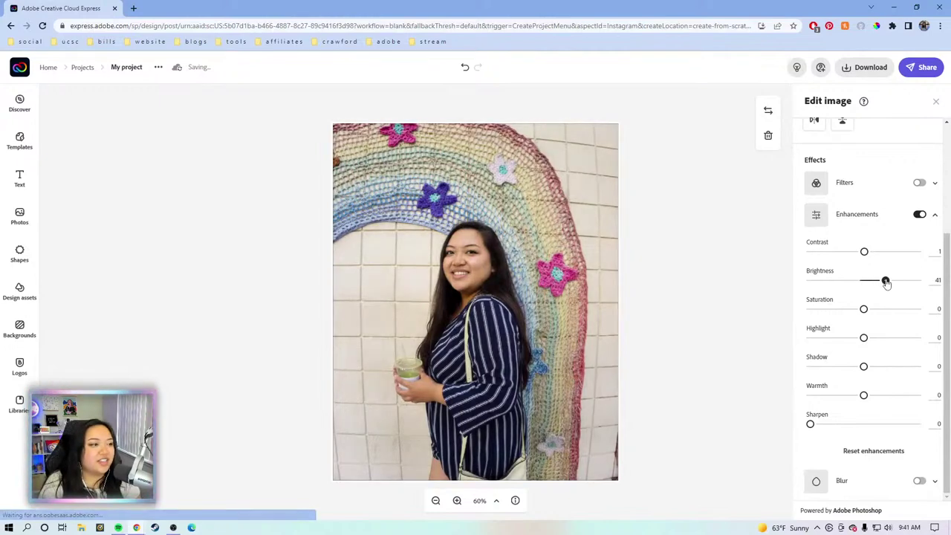
pyautogui.moveTo(888, 283); pyautogui.dragTo(897, 285)
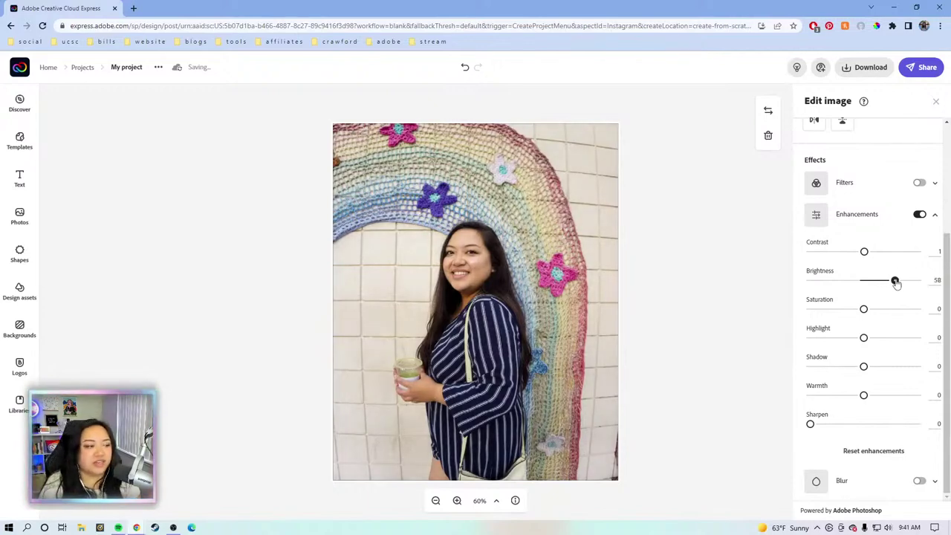
pyautogui.click(457, 500)
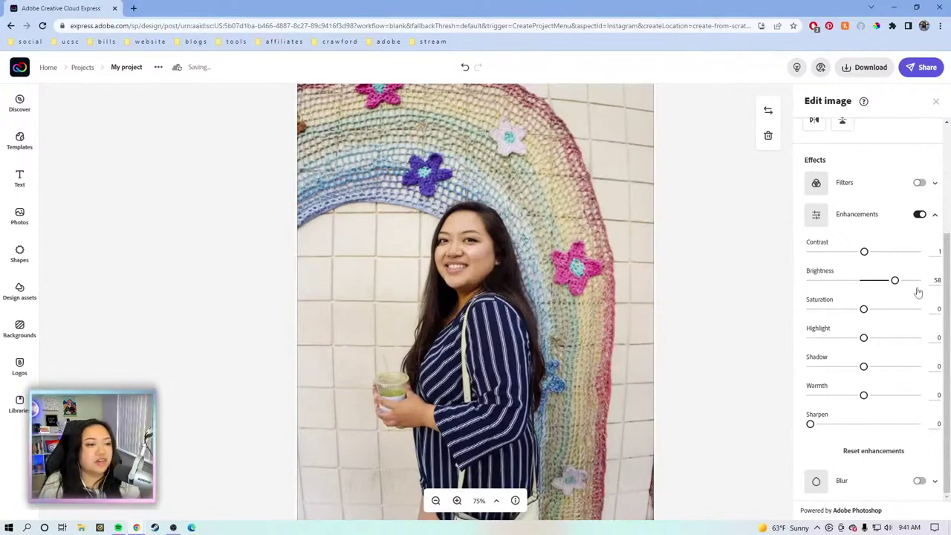
pyautogui.moveTo(901, 286); pyautogui.dragTo(896, 280)
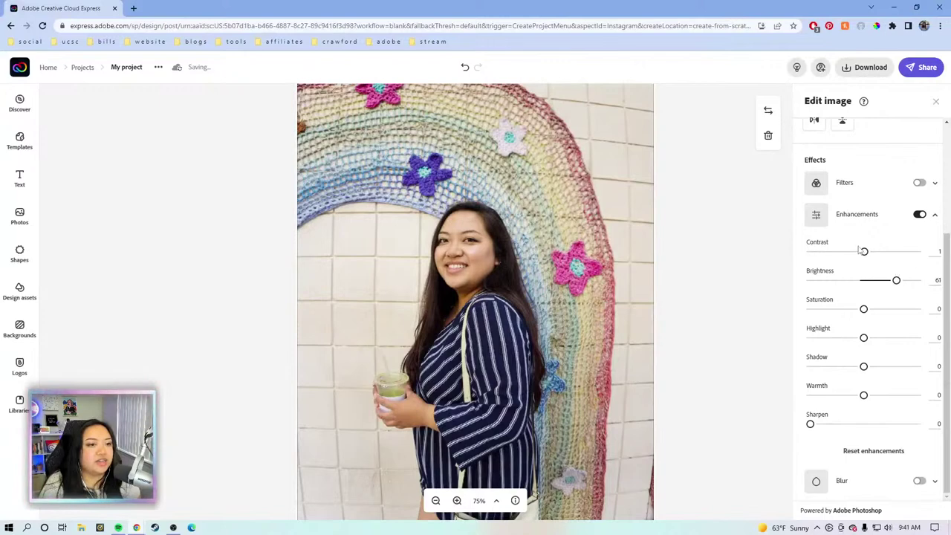
# Step: Set the background photo's Contrast to 6 and its Saturation to 44
pyautogui.moveTo(866, 254); pyautogui.dragTo(867, 256)
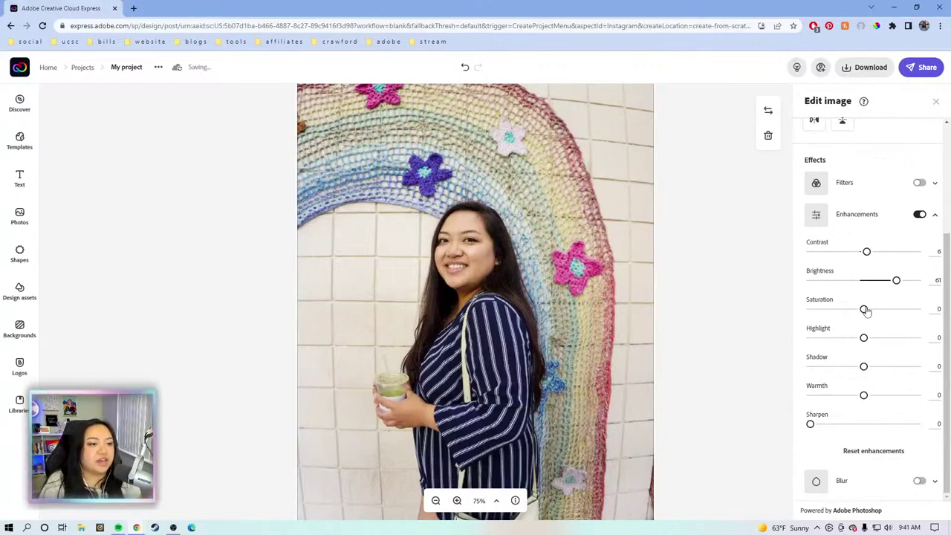
pyautogui.moveTo(866, 311); pyautogui.dragTo(877, 311)
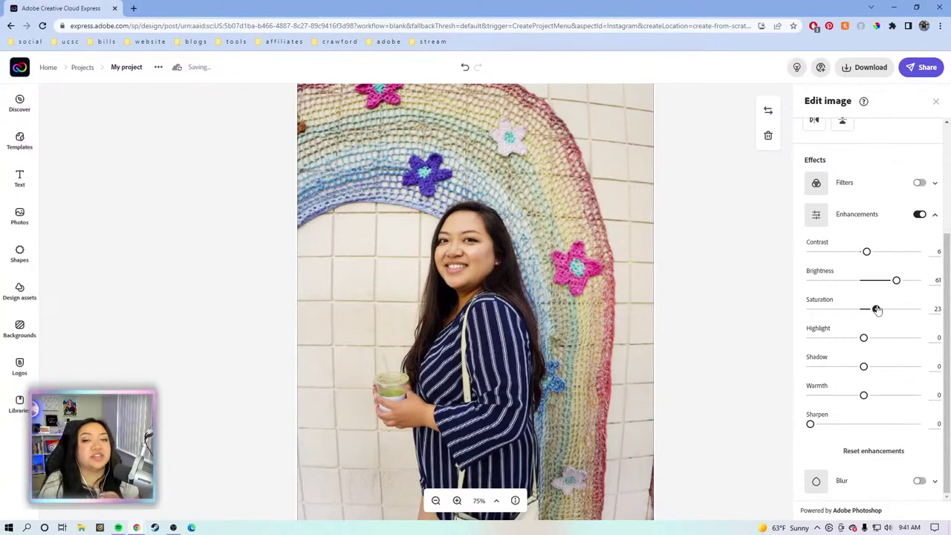
pyautogui.moveTo(877, 310); pyautogui.dragTo(888, 311)
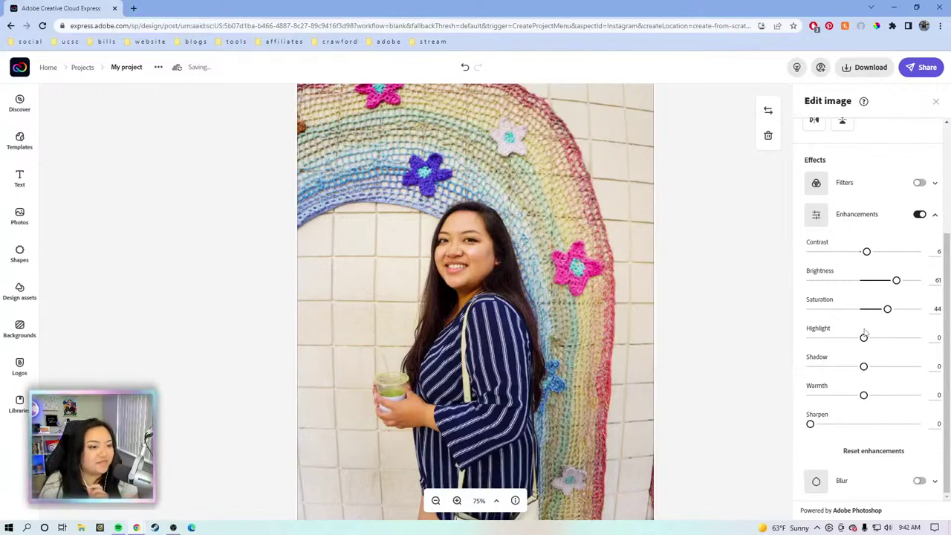
# Step: Try slightly raised Highlight values on the background photo, then settle on a Highlight of -29
pyautogui.moveTo(864, 338)
pyautogui.mouseDown()
pyautogui.moveTo(845, 338)
pyautogui.moveTo(867, 339)
pyautogui.mouseUp()
pyautogui.rightClick(866, 339)
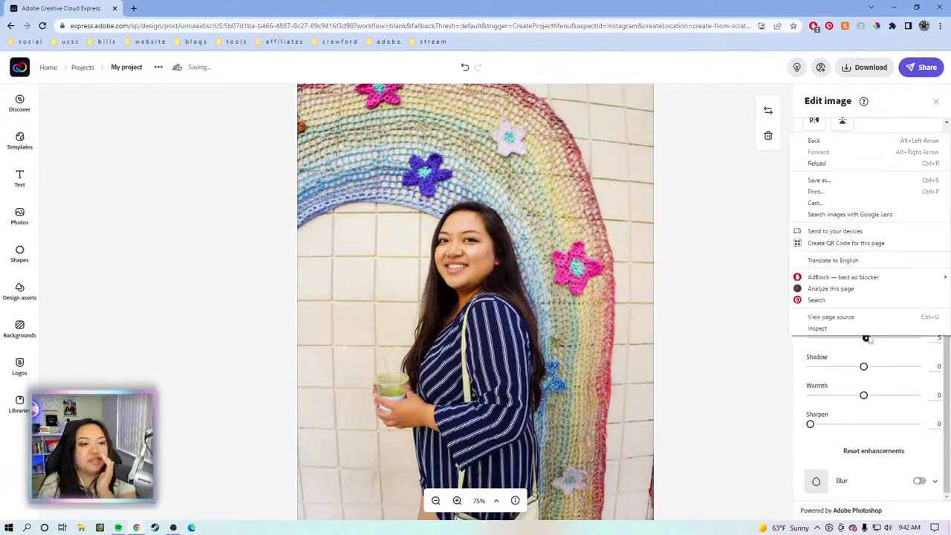
pyautogui.click(777, 364)
pyautogui.click(866, 339)
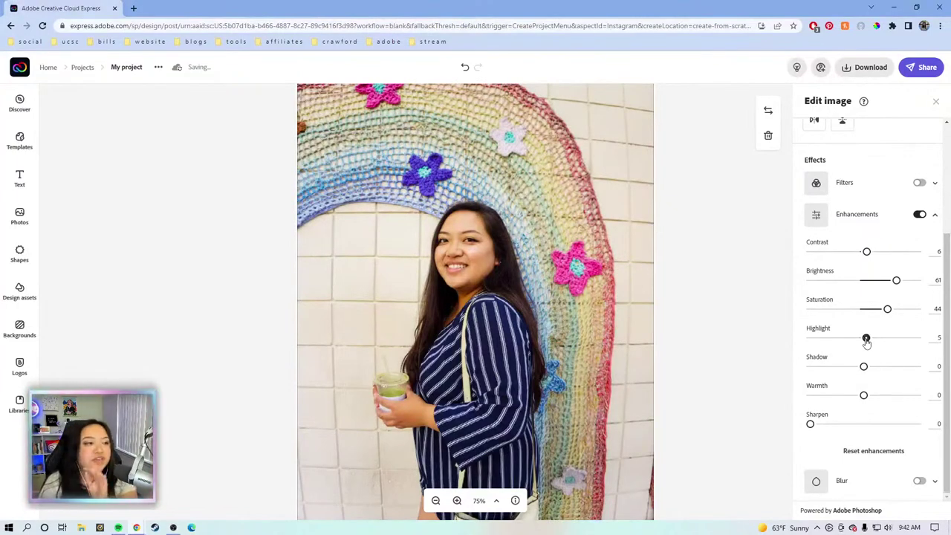
pyautogui.moveTo(867, 338); pyautogui.dragTo(874, 340)
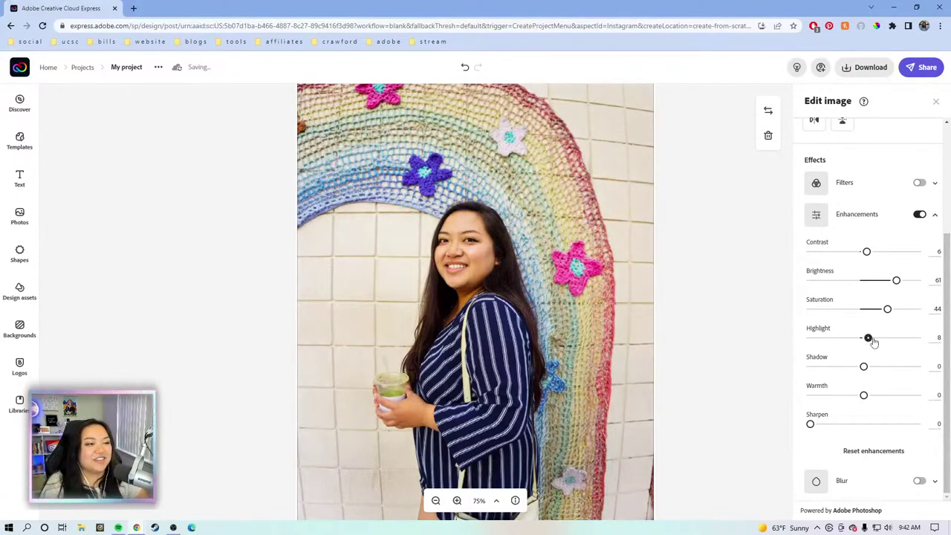
pyautogui.moveTo(874, 340); pyautogui.dragTo(849, 340)
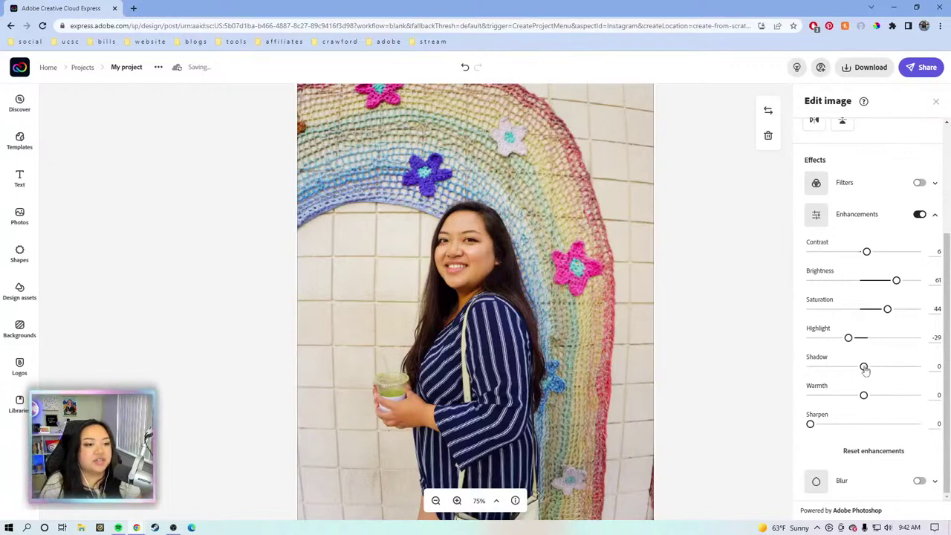
# Step: Lift the dark areas of the background photo by setting Shadow to 40
pyautogui.moveTo(863, 367); pyautogui.dragTo(884, 368)
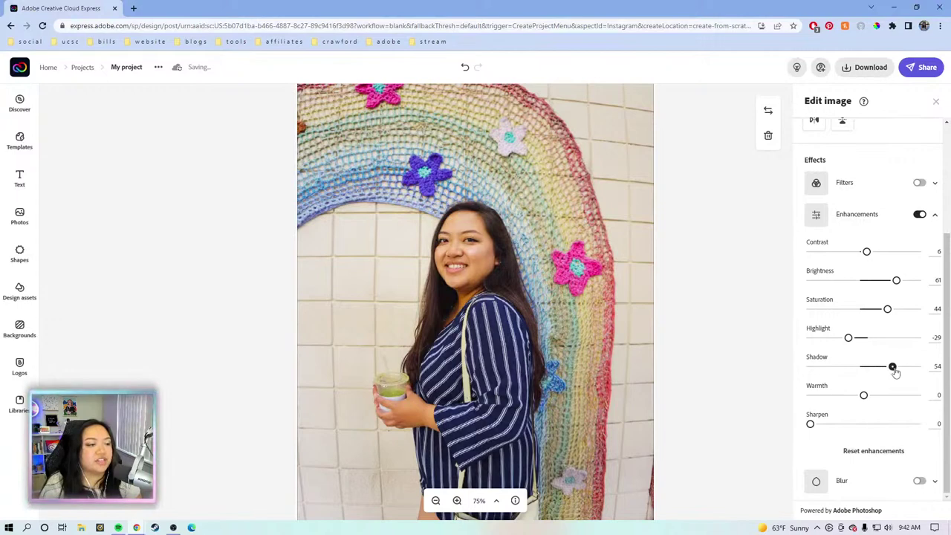
pyautogui.click(896, 367)
pyautogui.moveTo(898, 374)
pyautogui.mouseDown()
pyautogui.moveTo(911, 369)
pyautogui.moveTo(898, 377)
pyautogui.mouseUp()
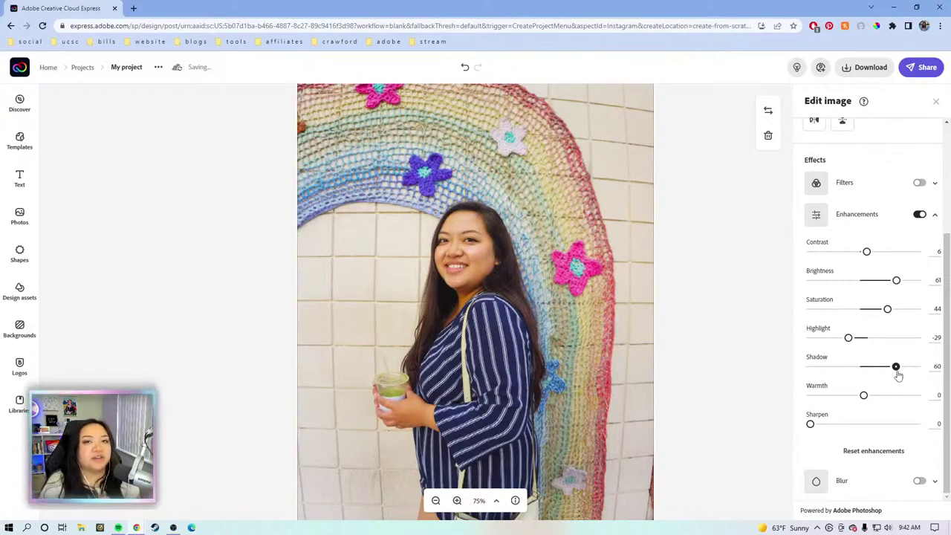
pyautogui.moveTo(898, 375)
pyautogui.mouseDown()
pyautogui.moveTo(838, 364)
pyautogui.moveTo(886, 371)
pyautogui.mouseUp()
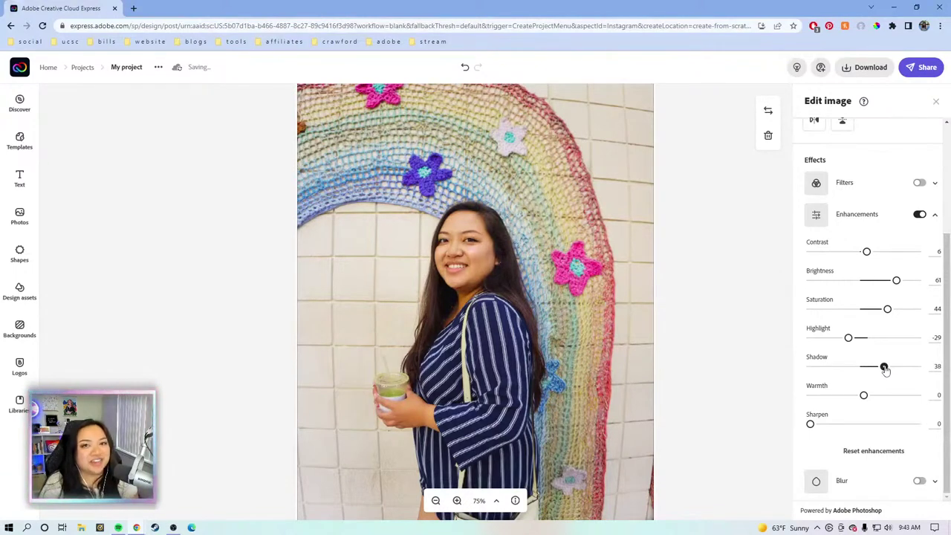
pyautogui.moveTo(886, 371)
pyautogui.mouseDown()
pyautogui.moveTo(904, 376)
pyautogui.moveTo(886, 381)
pyautogui.mouseUp()
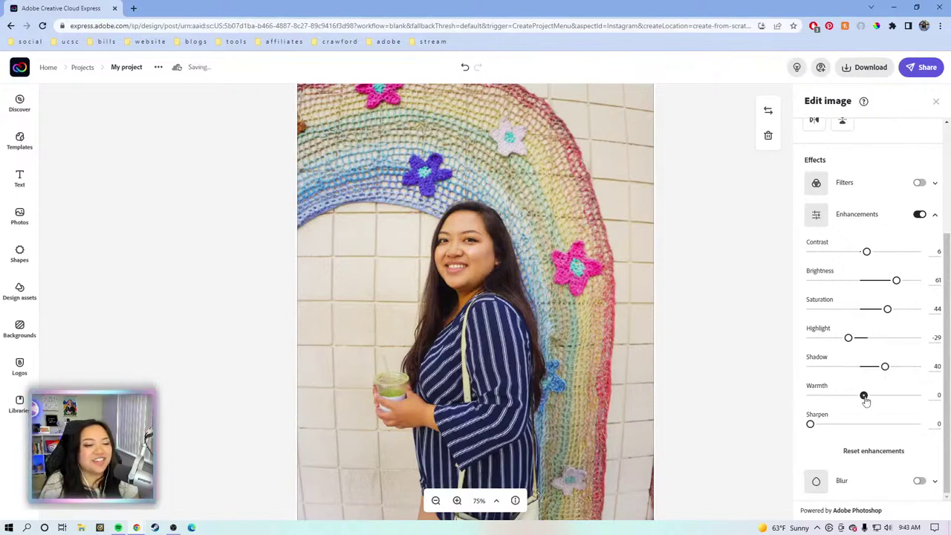
# Step: Cool the background photo's colors by setting Warmth to -23
pyautogui.moveTo(865, 400); pyautogui.dragTo(866, 402)
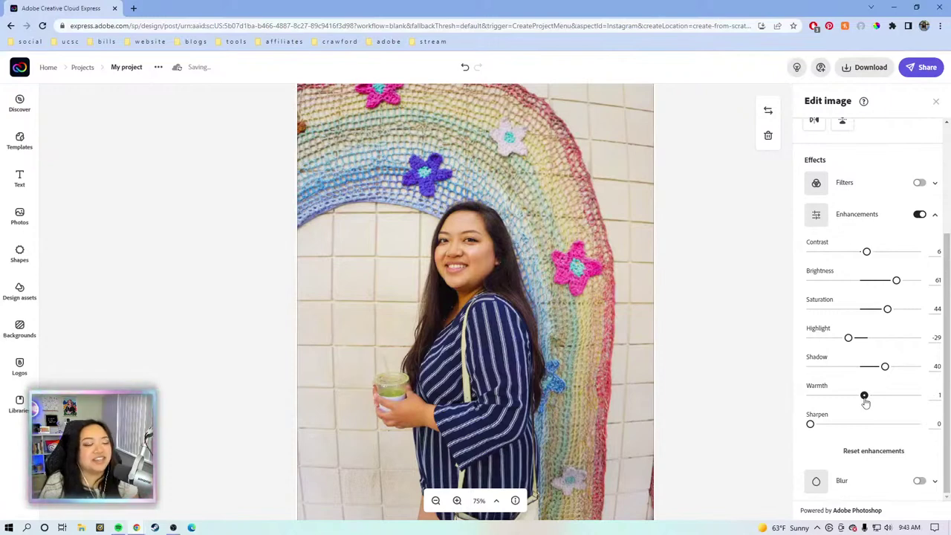
pyautogui.moveTo(866, 402); pyautogui.dragTo(866, 400)
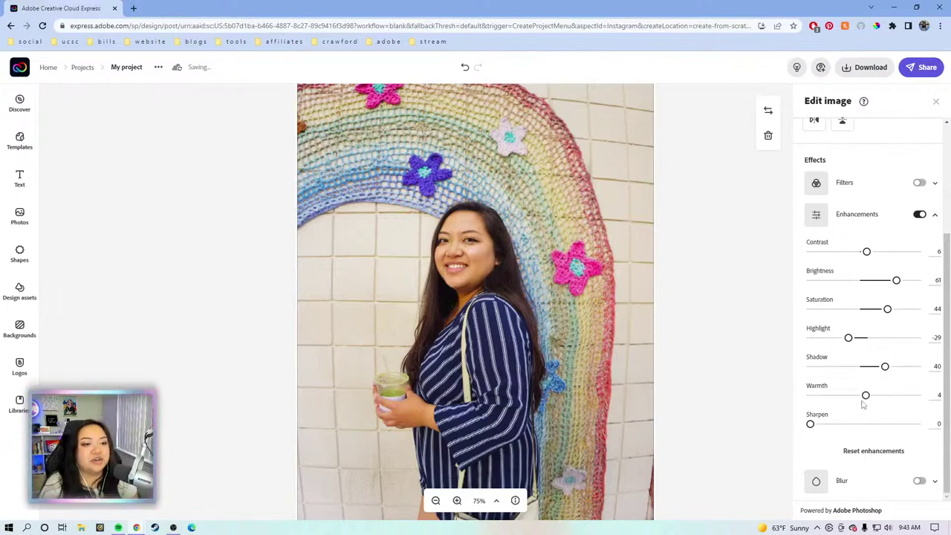
pyautogui.moveTo(866, 396); pyautogui.dragTo(860, 397)
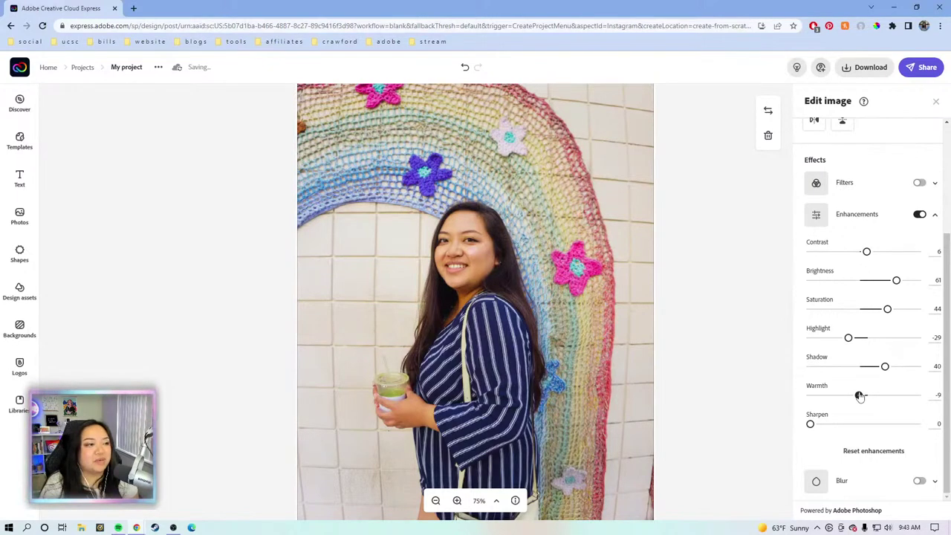
pyautogui.moveTo(860, 396)
pyautogui.mouseDown()
pyautogui.moveTo(827, 396)
pyautogui.moveTo(852, 400)
pyautogui.mouseUp()
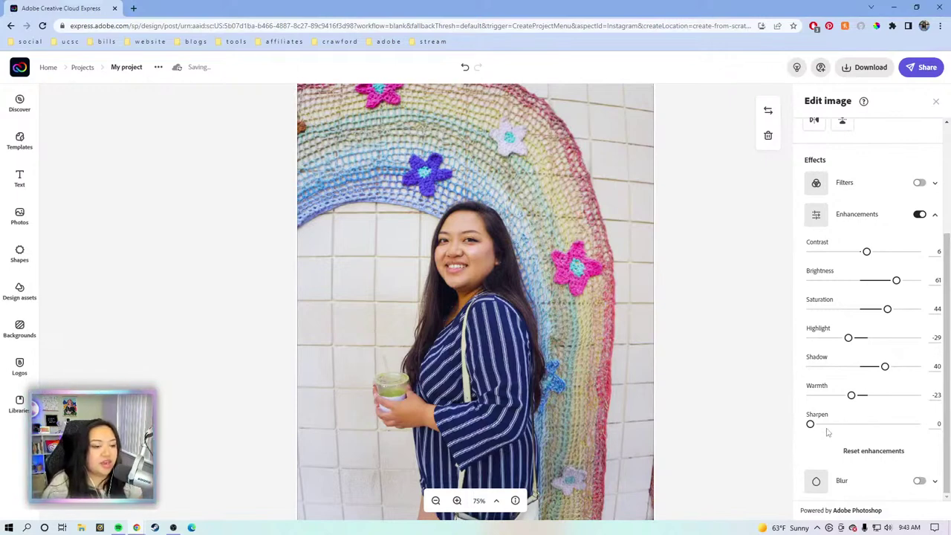
# Step: Set the background photo's Sharpen to 6 and fine-tune its Contrast to 7
pyautogui.moveTo(810, 424); pyautogui.dragTo(813, 425)
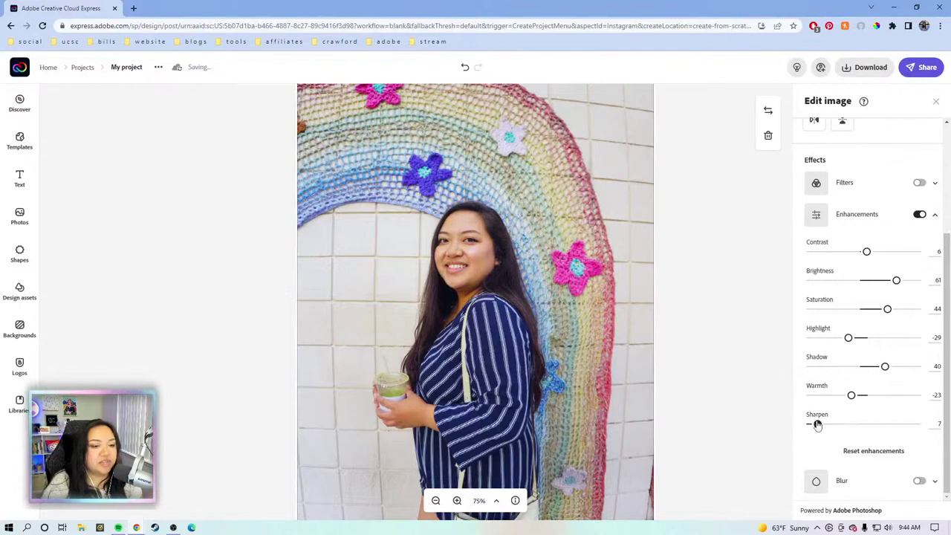
pyautogui.moveTo(816, 424); pyautogui.dragTo(820, 424)
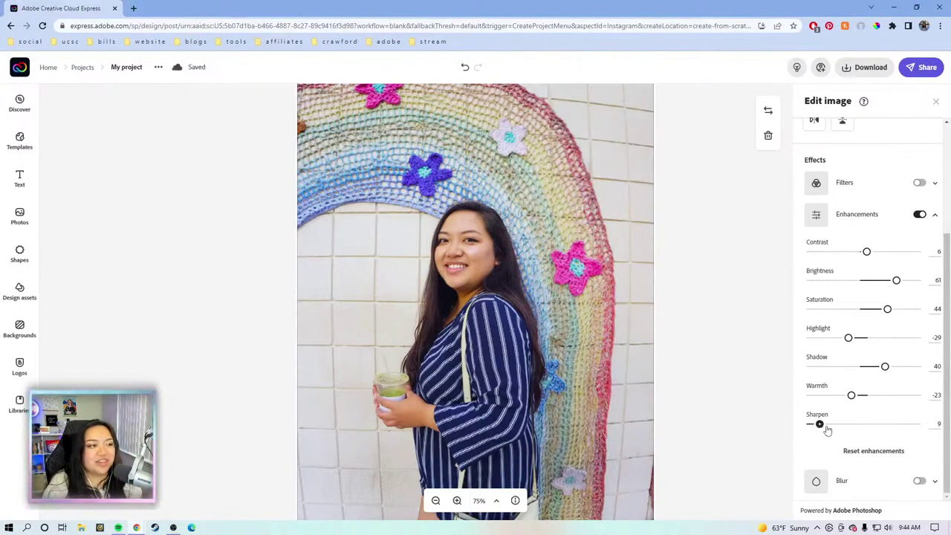
pyautogui.click(843, 431)
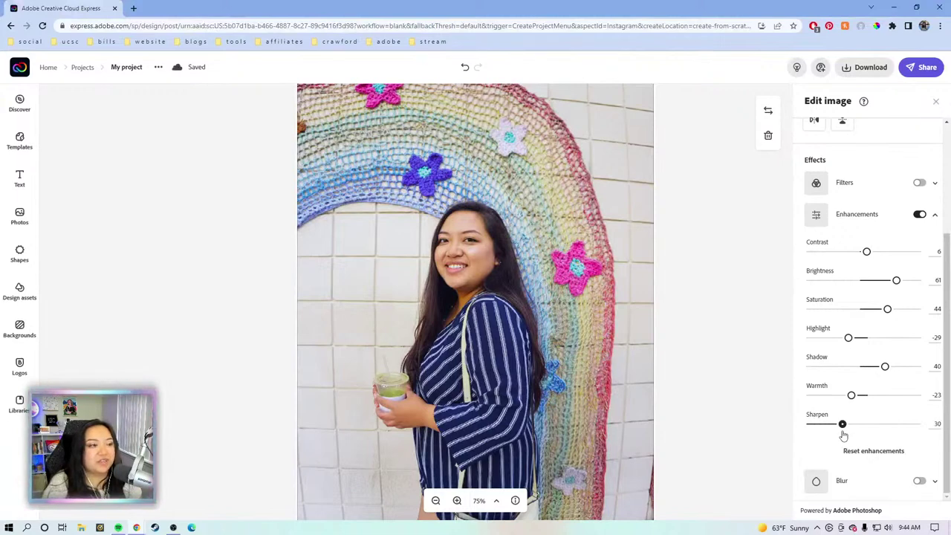
pyautogui.moveTo(843, 436); pyautogui.dragTo(817, 424)
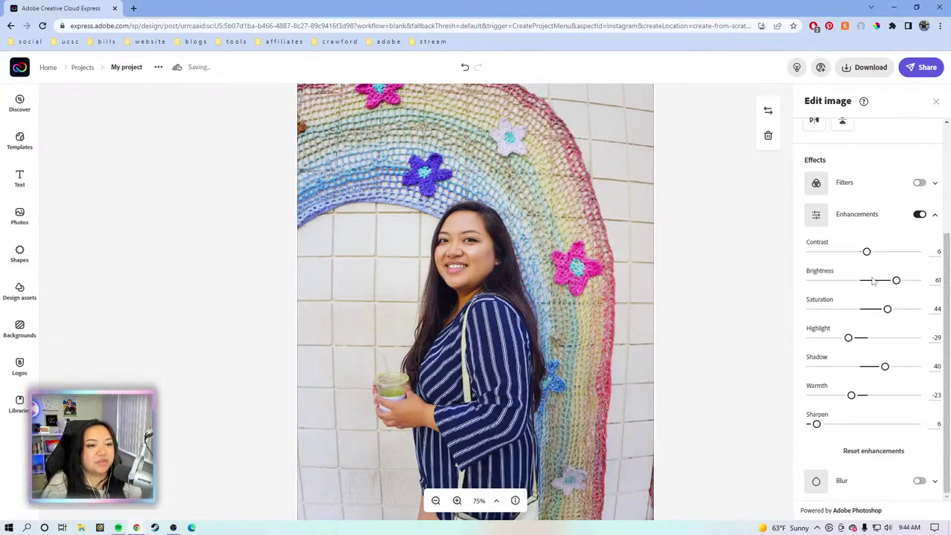
pyautogui.click(867, 252)
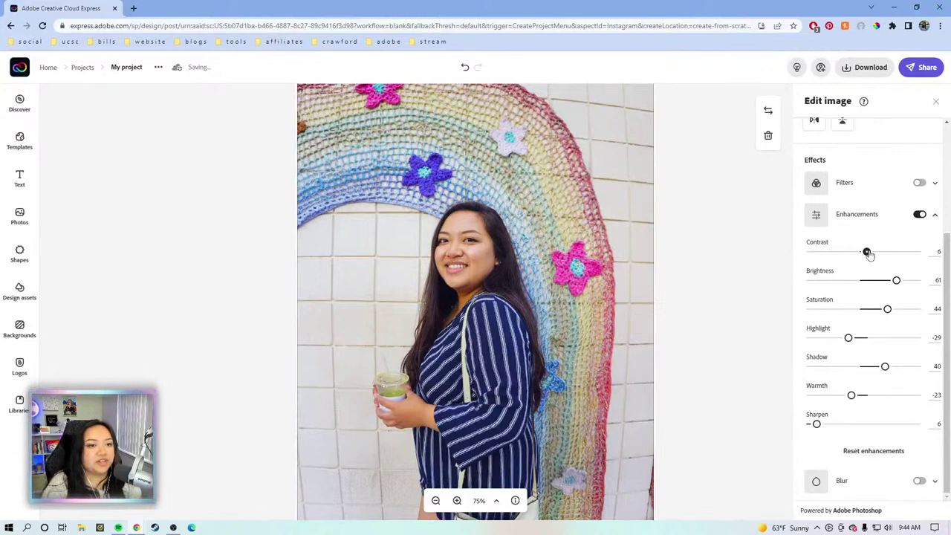
pyautogui.moveTo(870, 254); pyautogui.dragTo(866, 251)
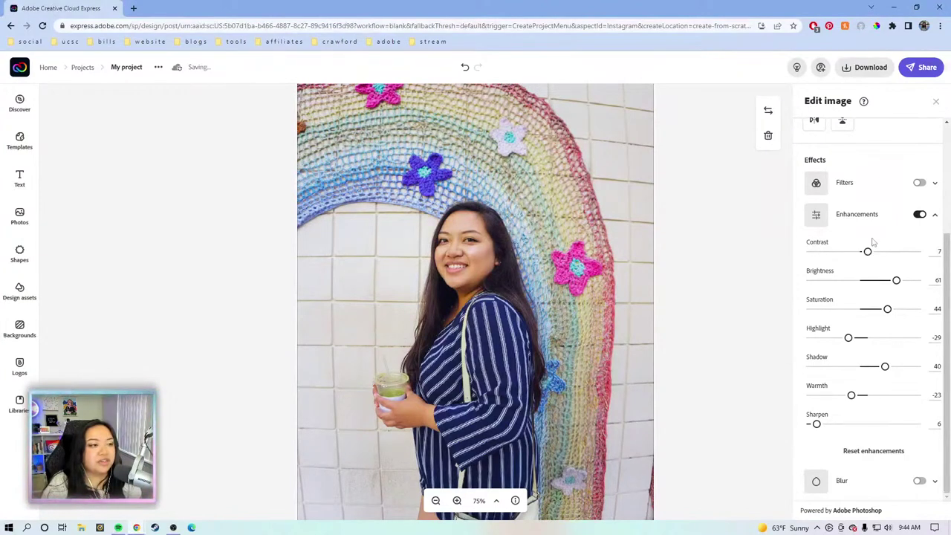
# Step: Raise the background photo's Saturation to 49
pyautogui.click(436, 501)
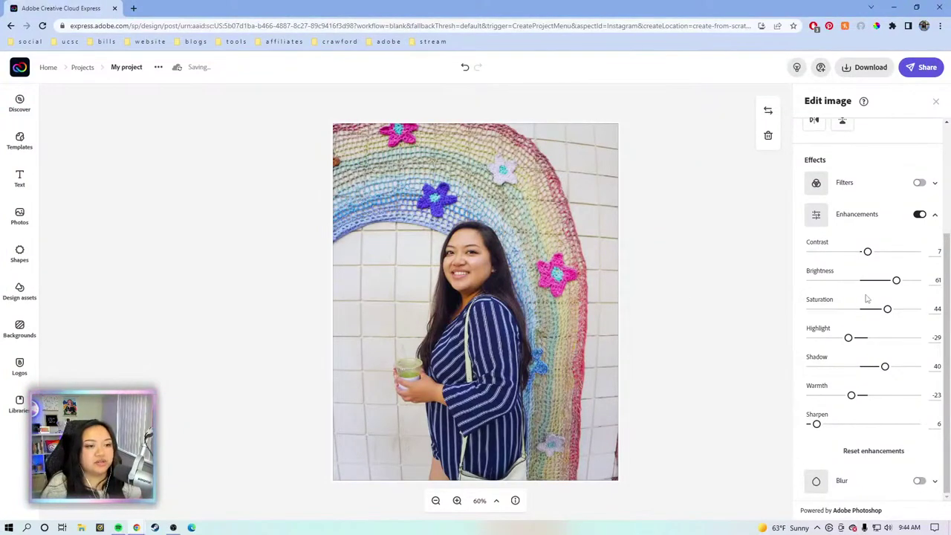
pyautogui.moveTo(887, 313); pyautogui.dragTo(890, 313)
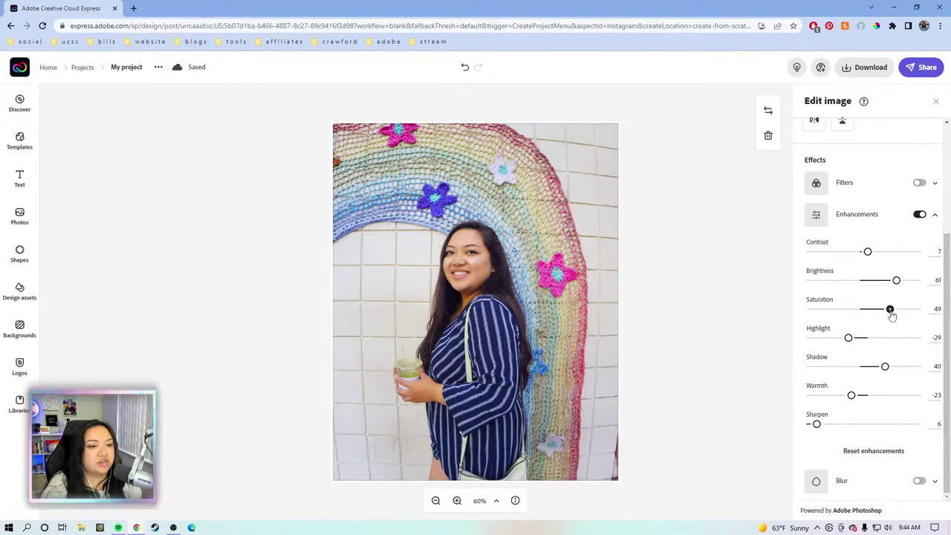
pyautogui.click(690, 366)
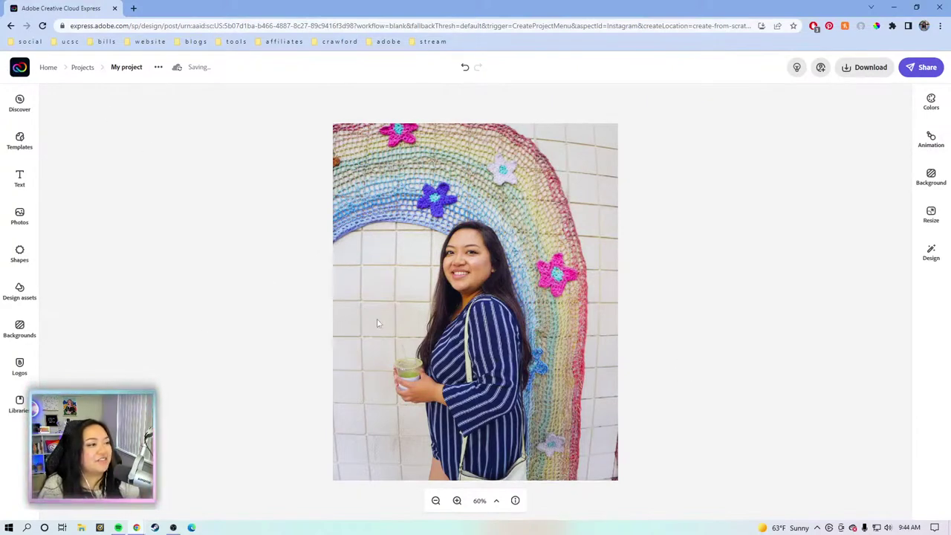
# Step: Return to the home page and duplicate the portrait project as "My project copy"
pyautogui.click(16, 67)
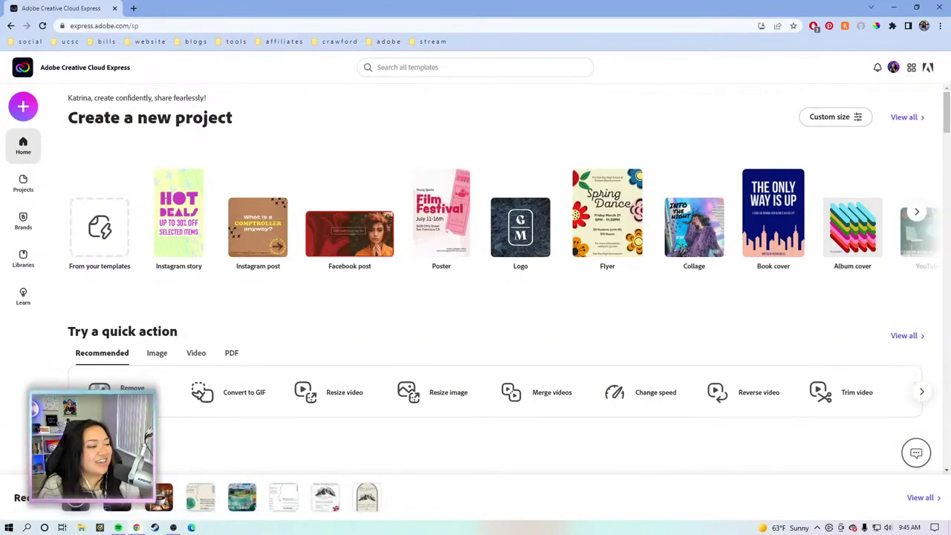
pyautogui.click(30, 403)
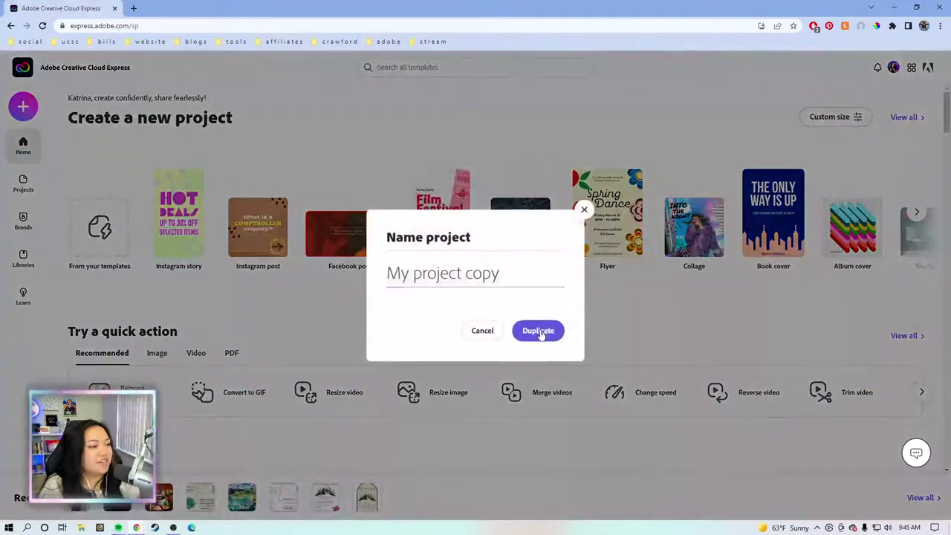
pyautogui.click(541, 332)
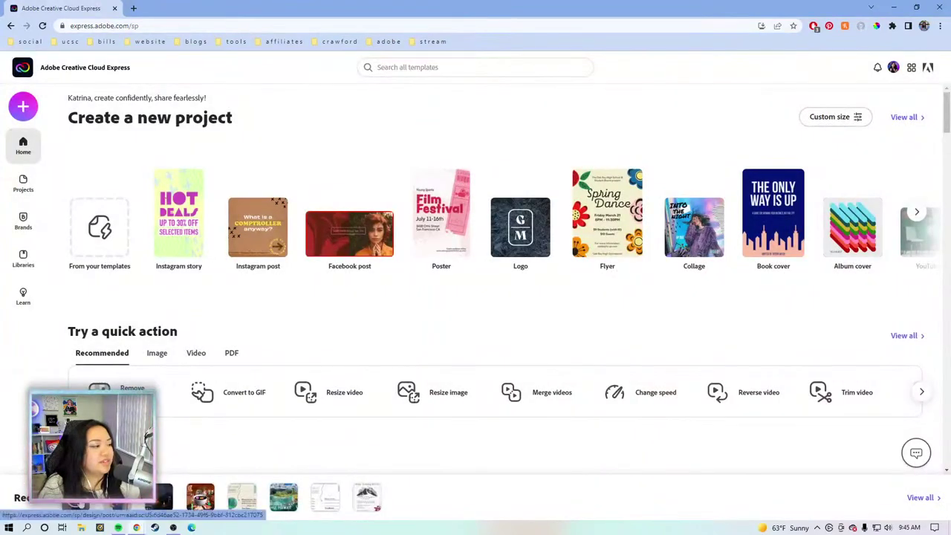
# Step: Open the duplicated project and switch off Enhancements on its background photo
pyautogui.click(80, 503)
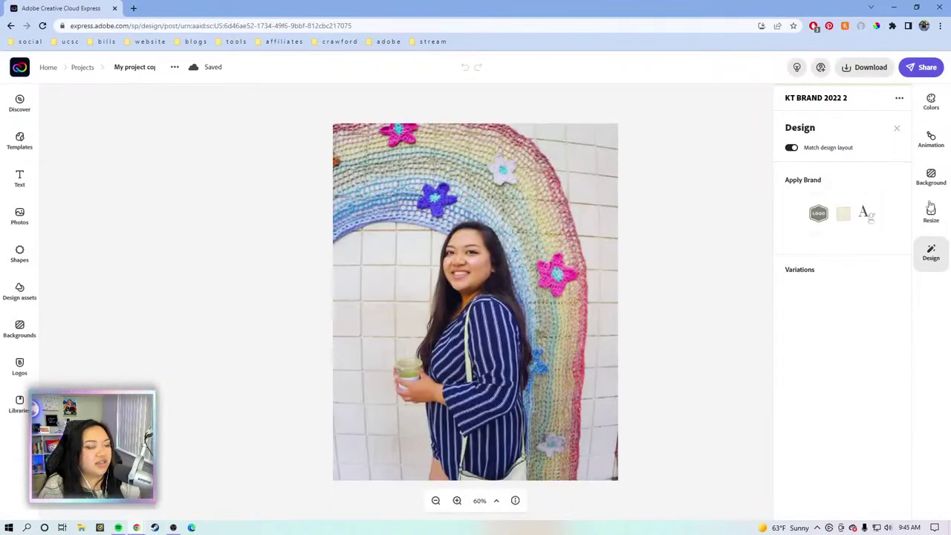
pyautogui.click(931, 252)
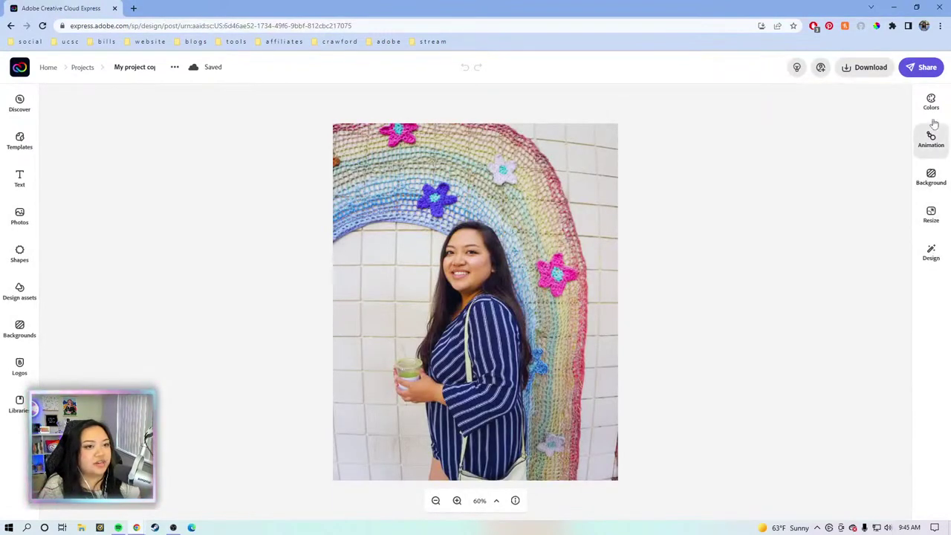
pyautogui.click(539, 234)
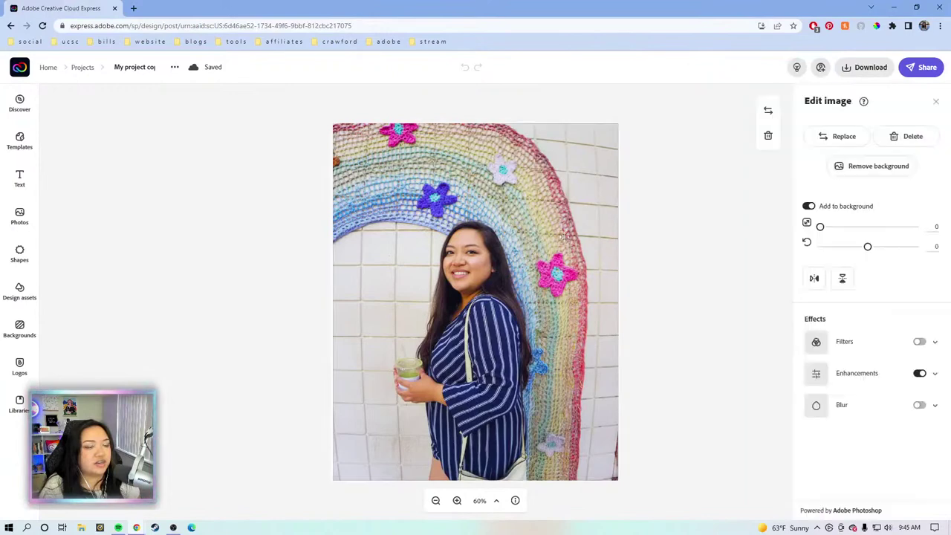
pyautogui.click(920, 373)
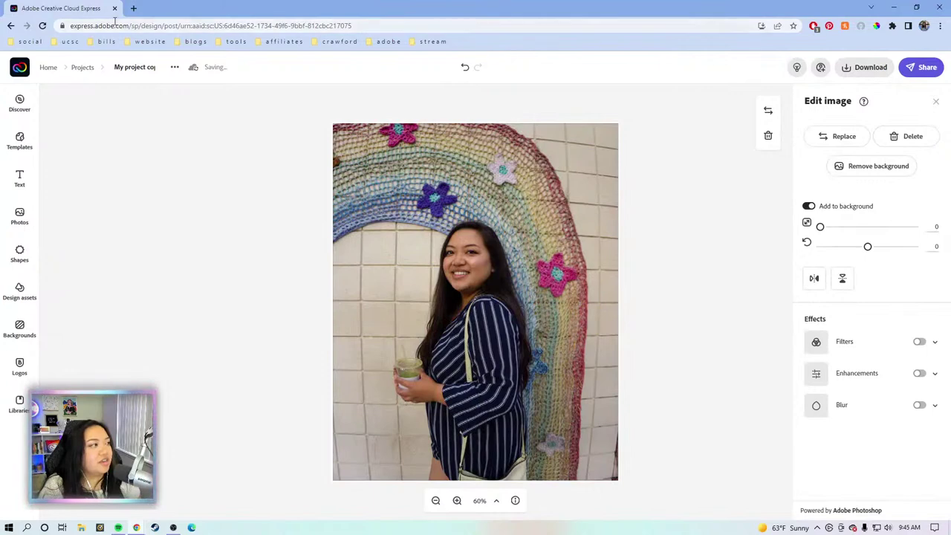
# Step: Open express.adobe.com/sp in a second browser tab, open the original "My project" there, and select its background photo
pyautogui.click(133, 8)
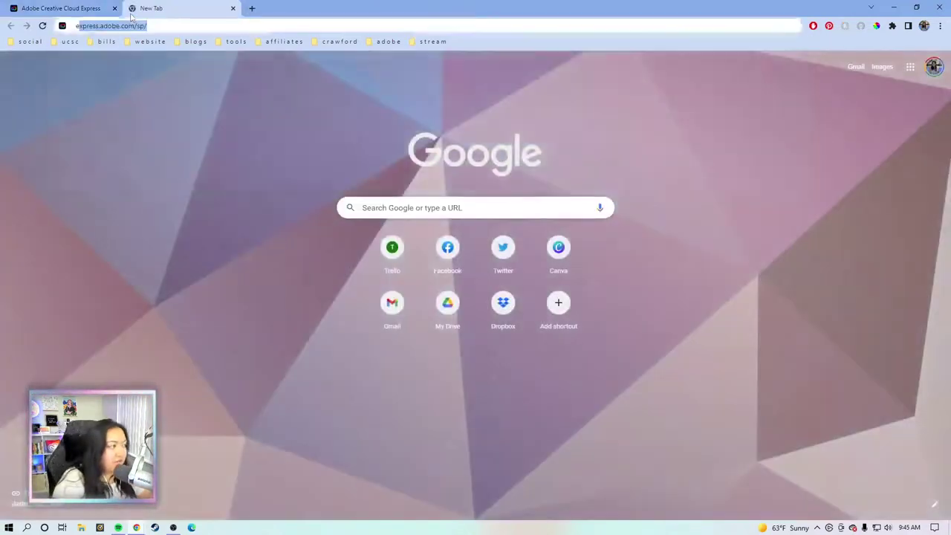
pyautogui.write('ex')
pyautogui.press('Return')
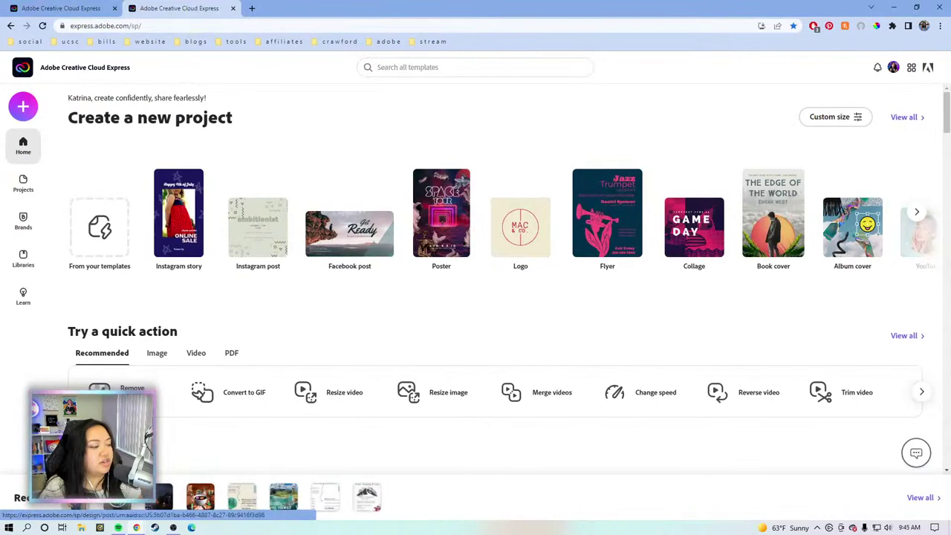
pyautogui.click(164, 496)
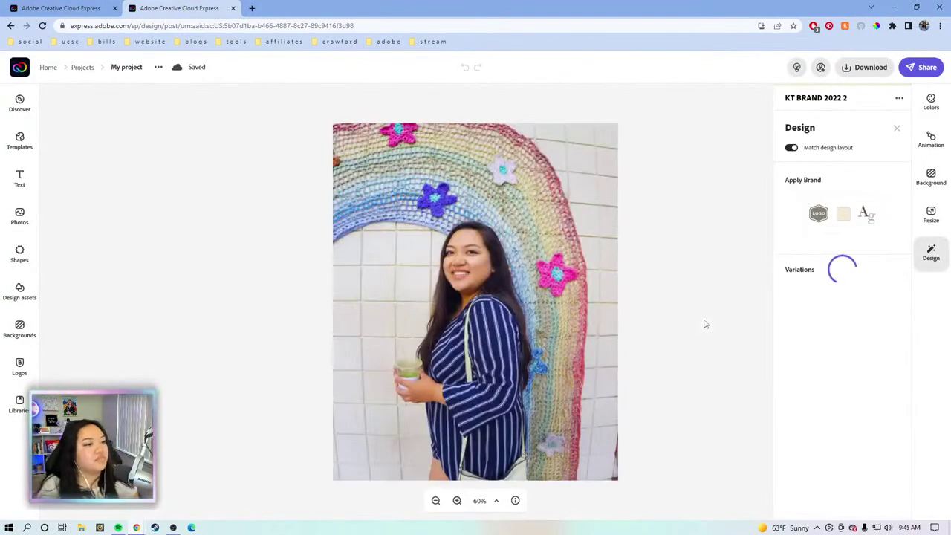
pyautogui.click(699, 323)
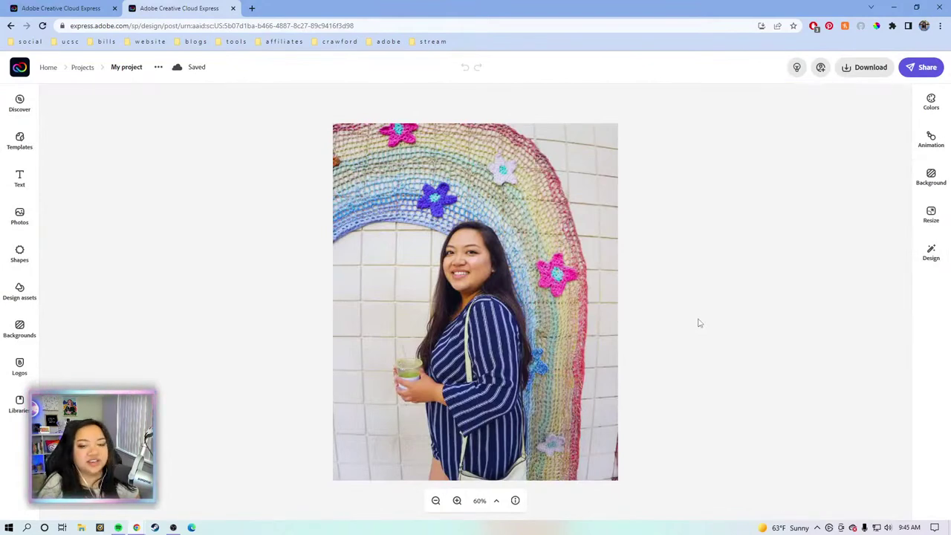
pyautogui.click(537, 336)
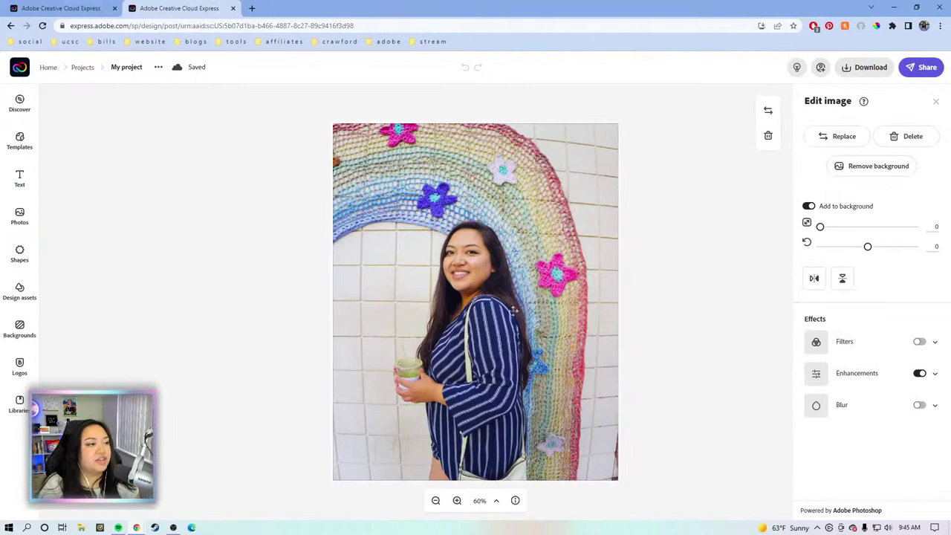
# Step: Compare the unenhanced photo in the project copy with the enhanced photo in the original, switching repeatedly between them
pyautogui.click(67, 9)
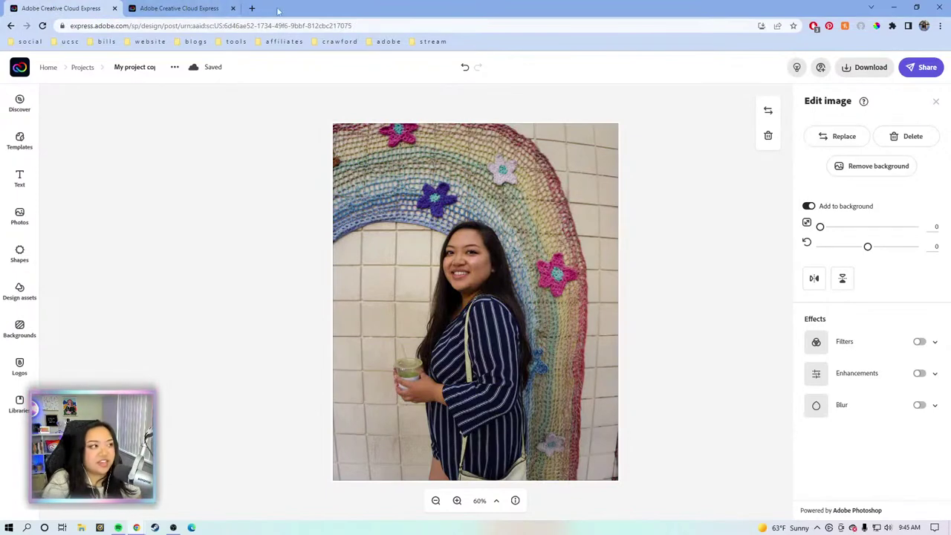
pyautogui.click(148, 9)
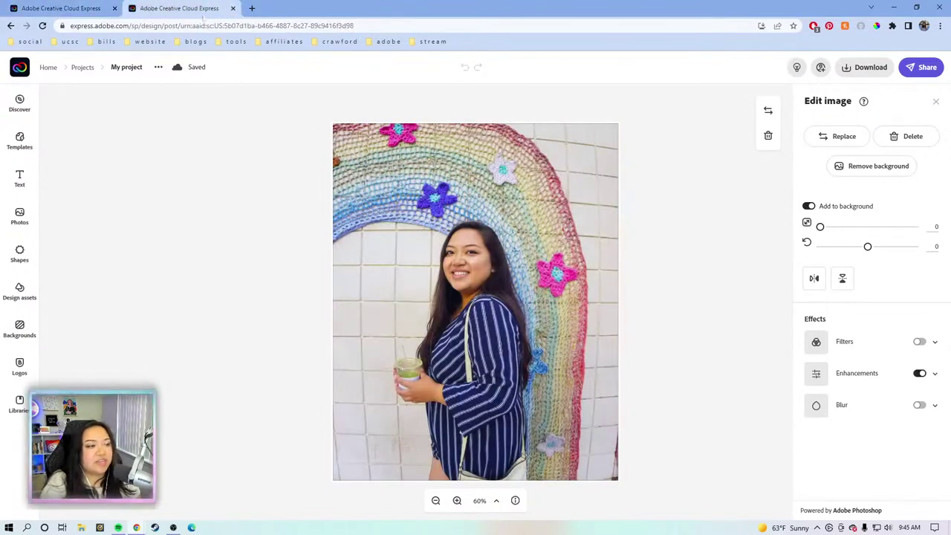
pyautogui.click(63, 7)
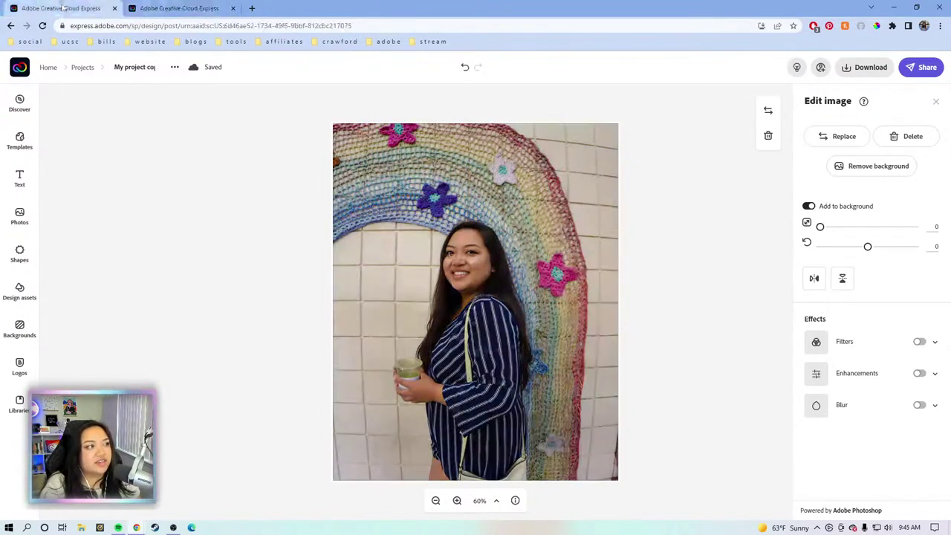
pyautogui.click(148, 8)
pyautogui.click(64, 8)
pyautogui.click(149, 8)
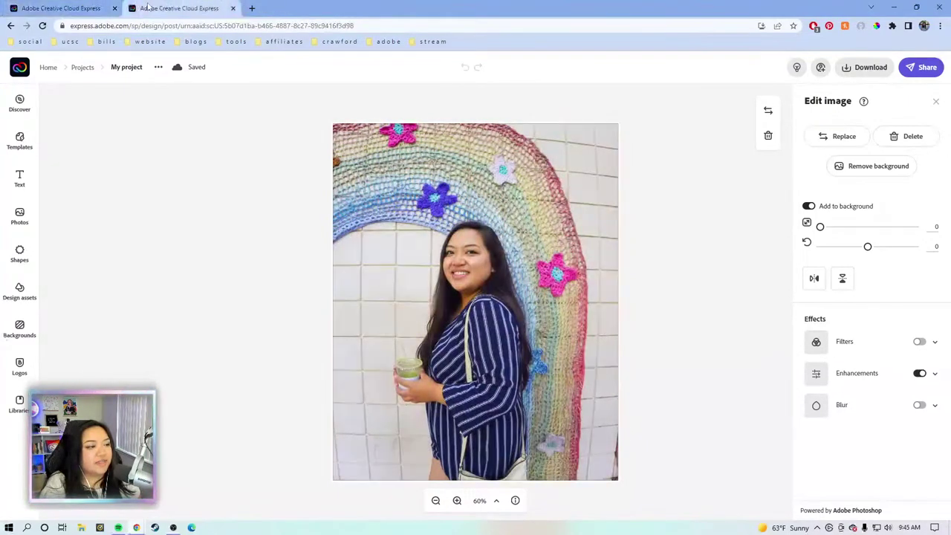
pyautogui.click(63, 7)
pyautogui.click(156, 8)
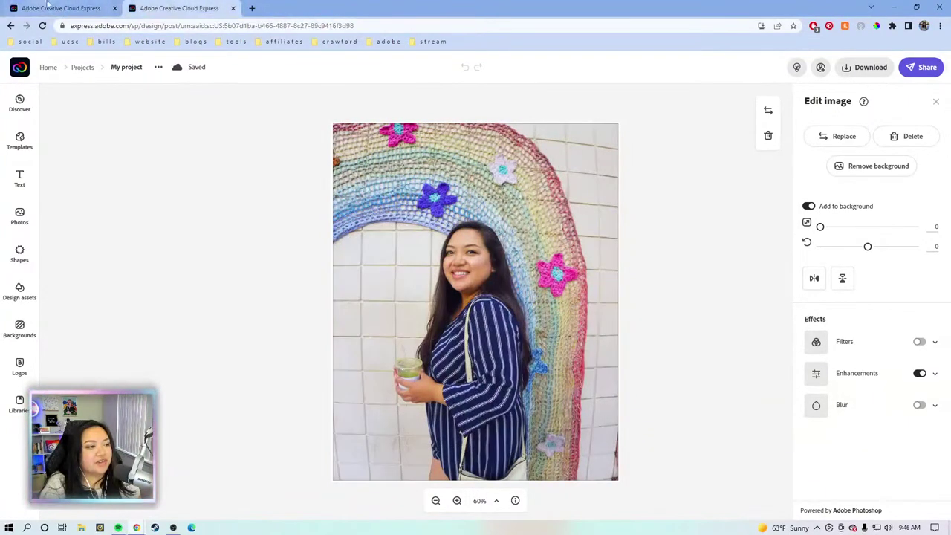
pyautogui.click(59, 8)
pyautogui.click(171, 8)
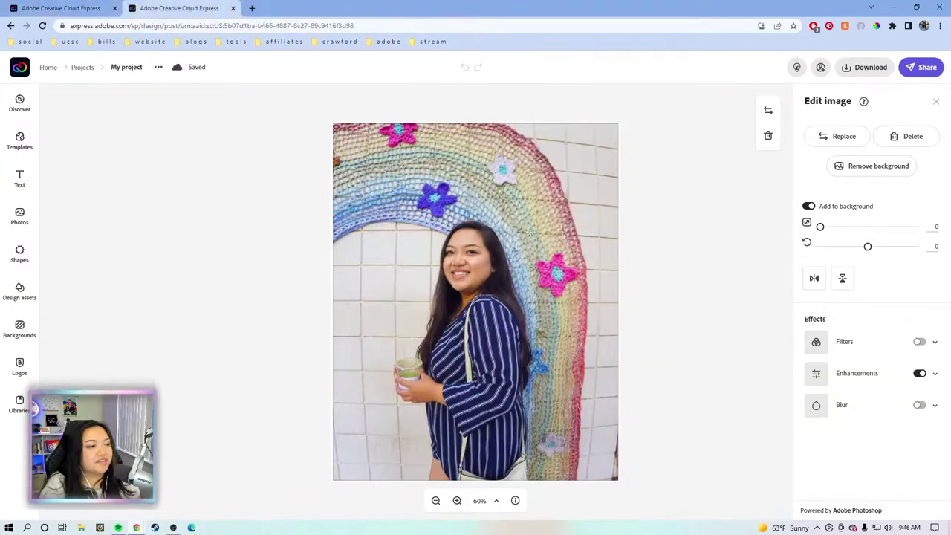
pyautogui.click(687, 328)
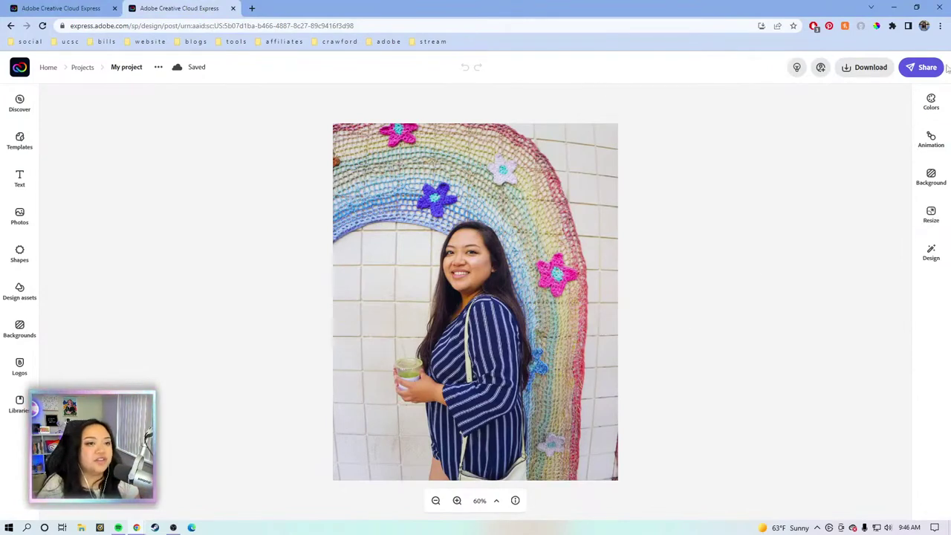
# Step: Turn on Filters for the original project's background photo and look through the Duotone presets and other filter styles
pyautogui.click(558, 153)
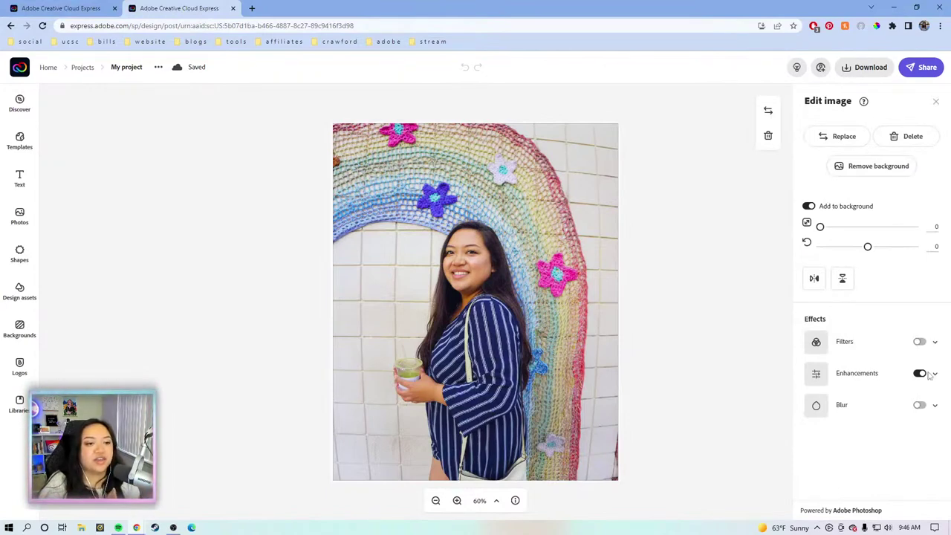
pyautogui.click(931, 342)
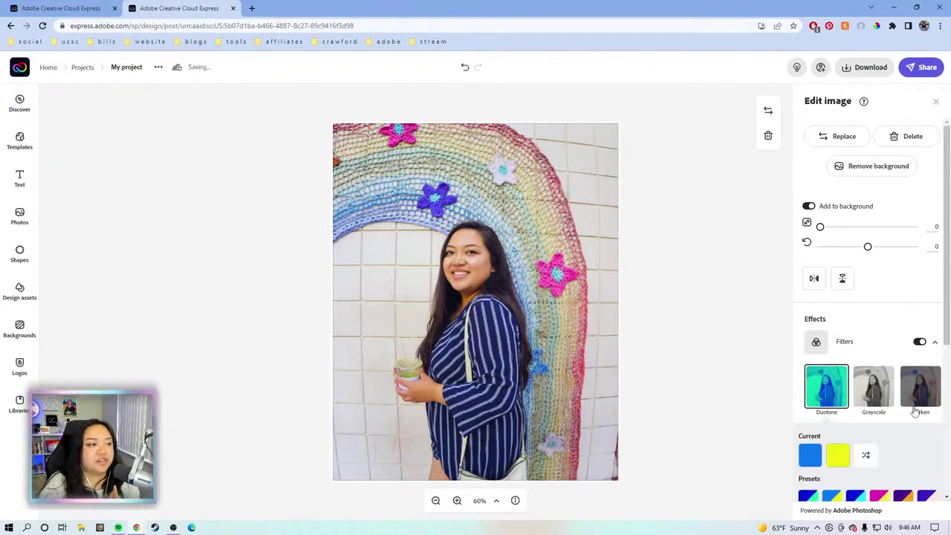
pyautogui.scroll(-2, 847, 455)
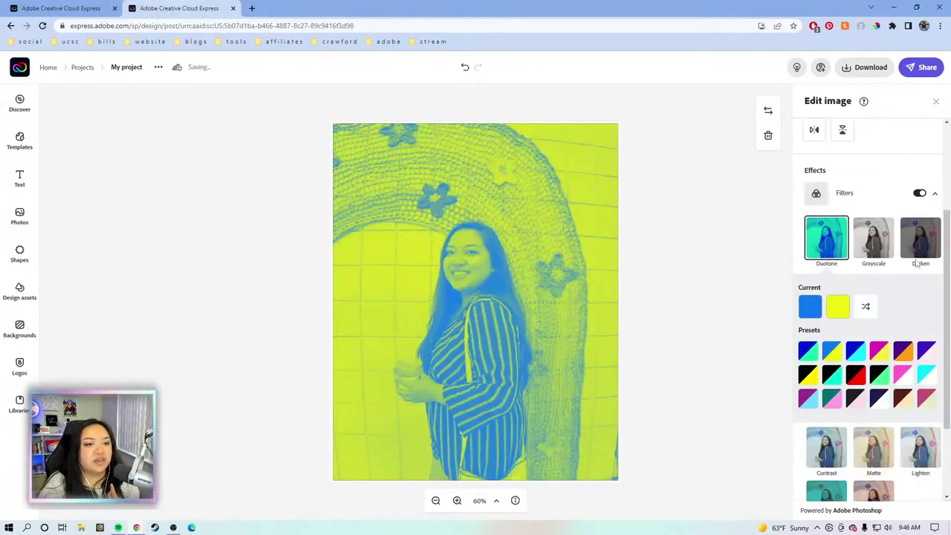
pyautogui.scroll(-2, 912, 350)
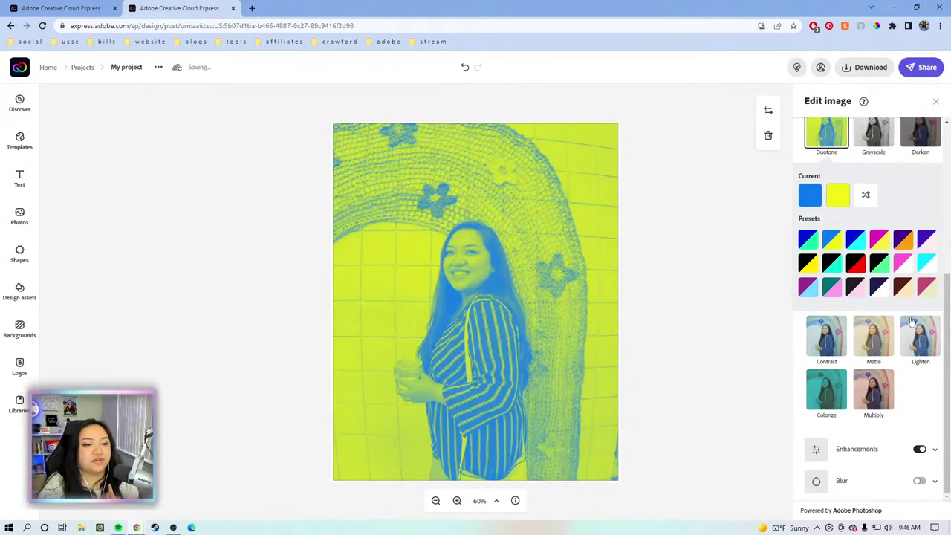
pyautogui.moveTo(942, 305); pyautogui.dragTo(927, 236)
pyautogui.scroll(1, 928, 236)
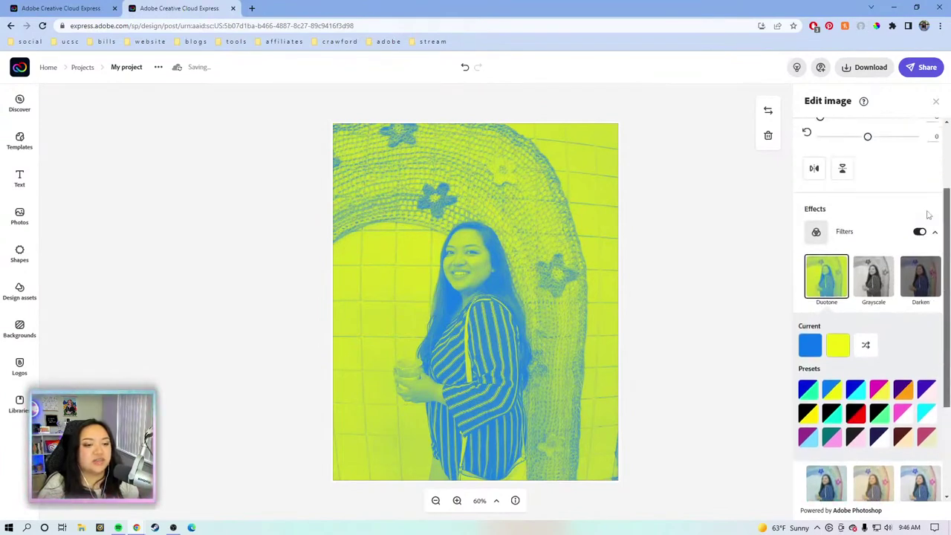
pyautogui.scroll(-3, 921, 335)
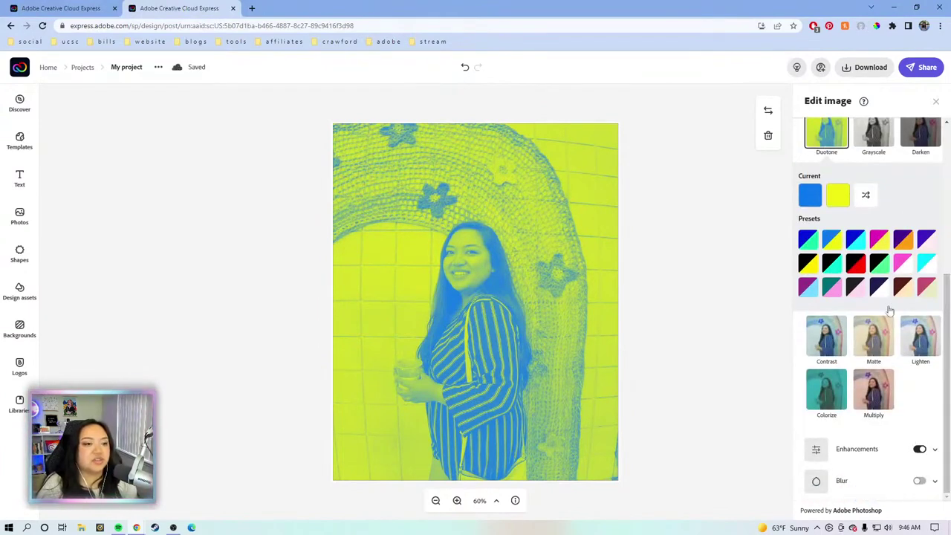
pyautogui.moveTo(943, 266); pyautogui.dragTo(941, 234)
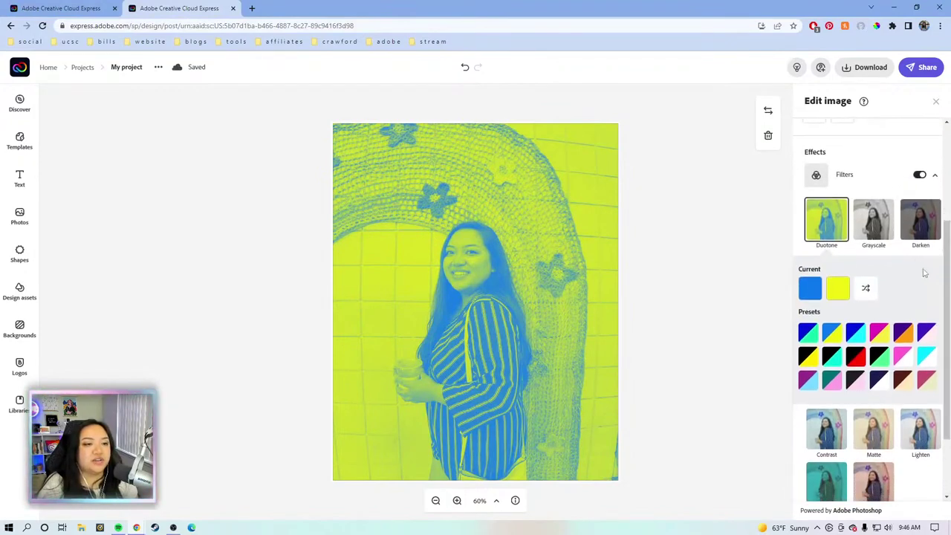
# Step: Try several Duotone presets on the photo, including blue and green, black and green, and teal and pink, then apply the Grayscale filter
pyautogui.click(810, 336)
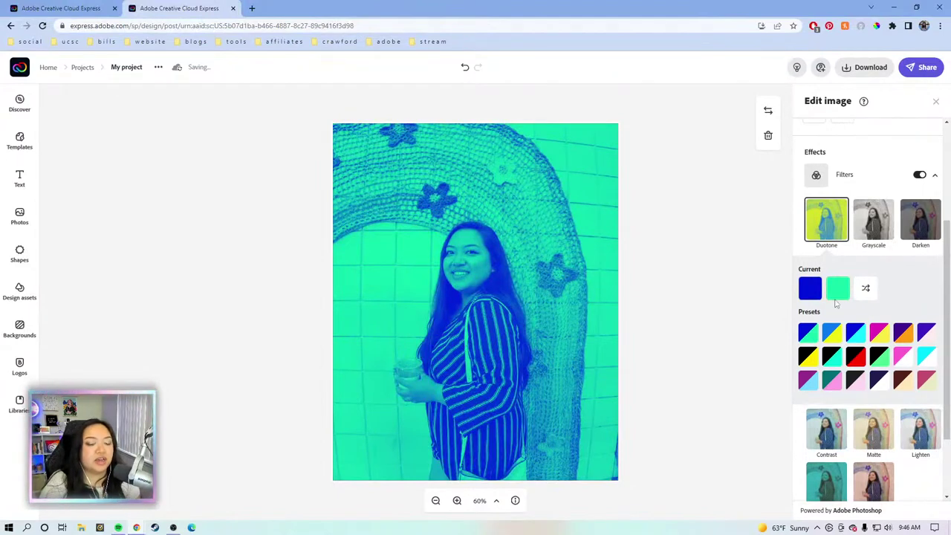
pyautogui.click(831, 342)
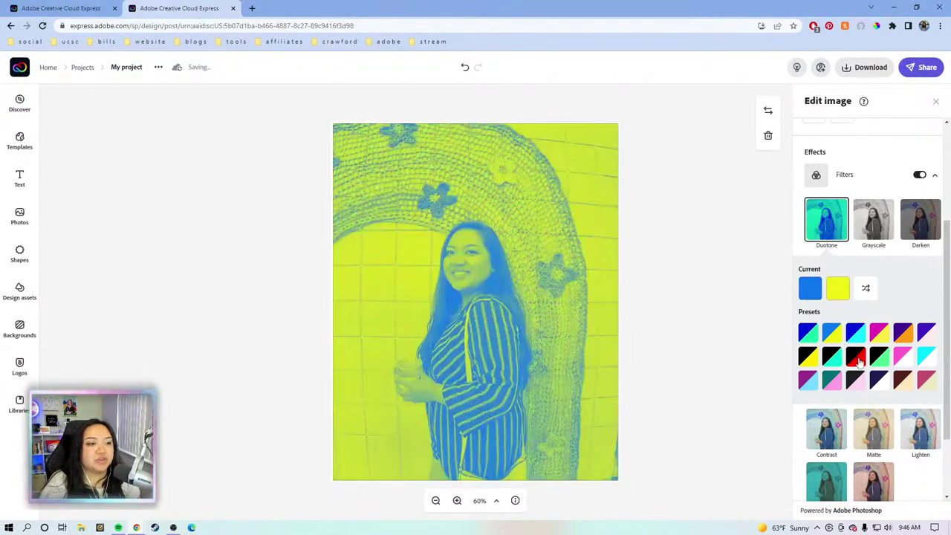
pyautogui.click(882, 358)
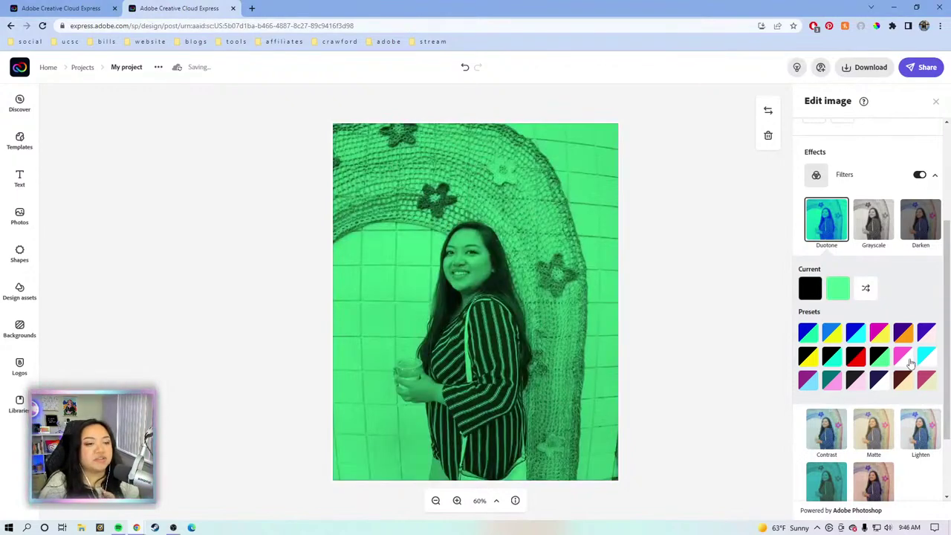
pyautogui.click(905, 360)
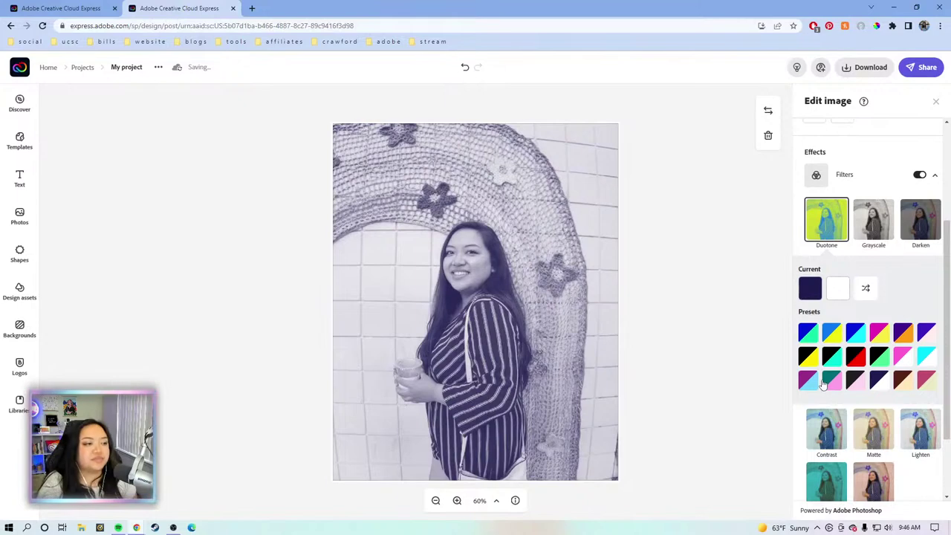
pyautogui.click(823, 383)
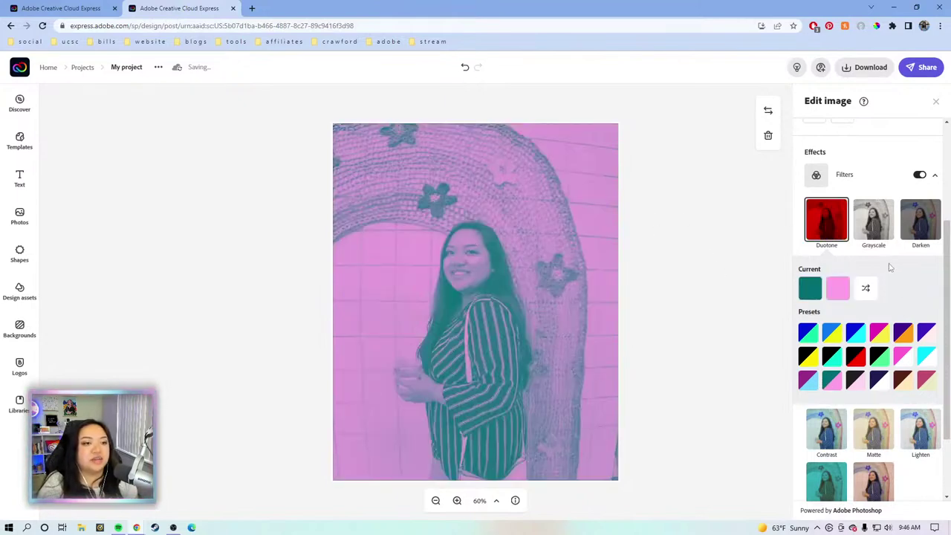
pyautogui.click(875, 232)
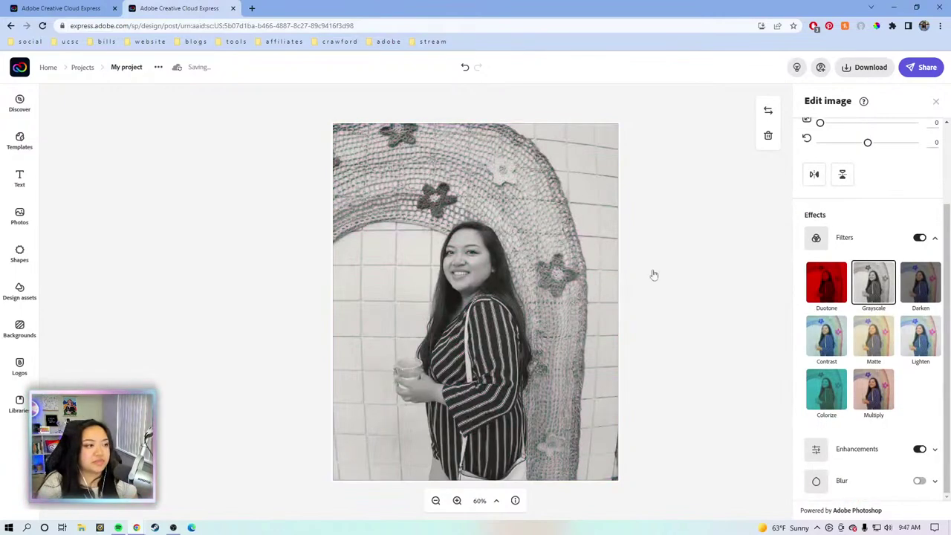
# Step: Try the Darken filter on the portrait at different strengths, and close the browser tab holding the project copy
pyautogui.click(931, 289)
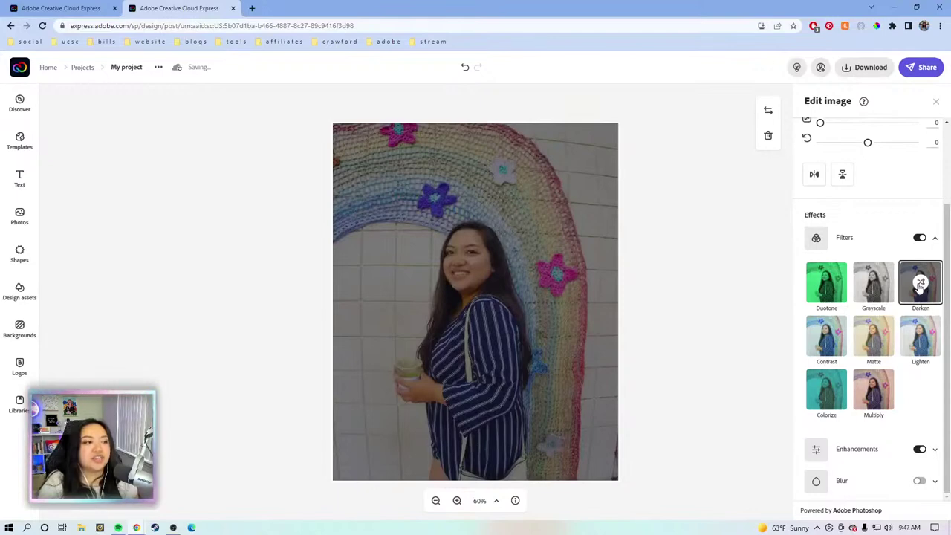
pyautogui.click(920, 284)
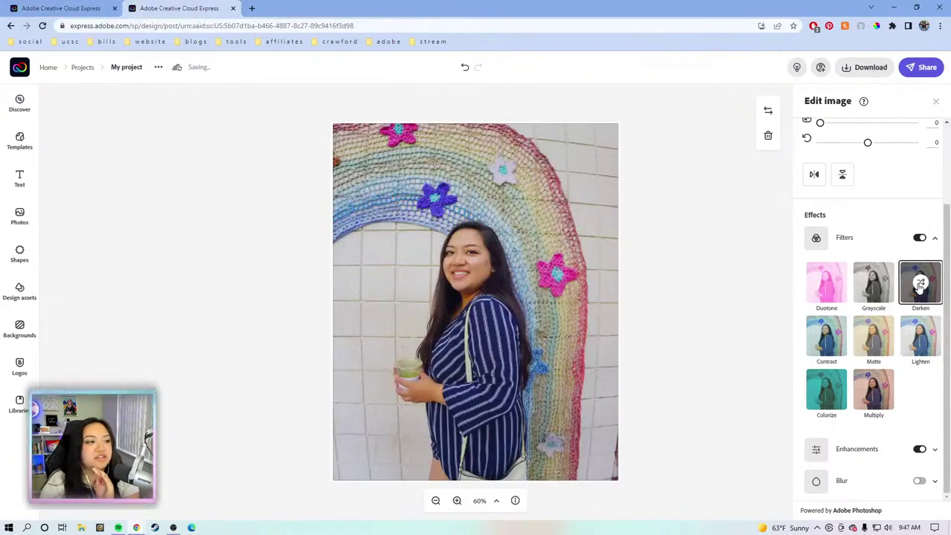
pyautogui.click(920, 284)
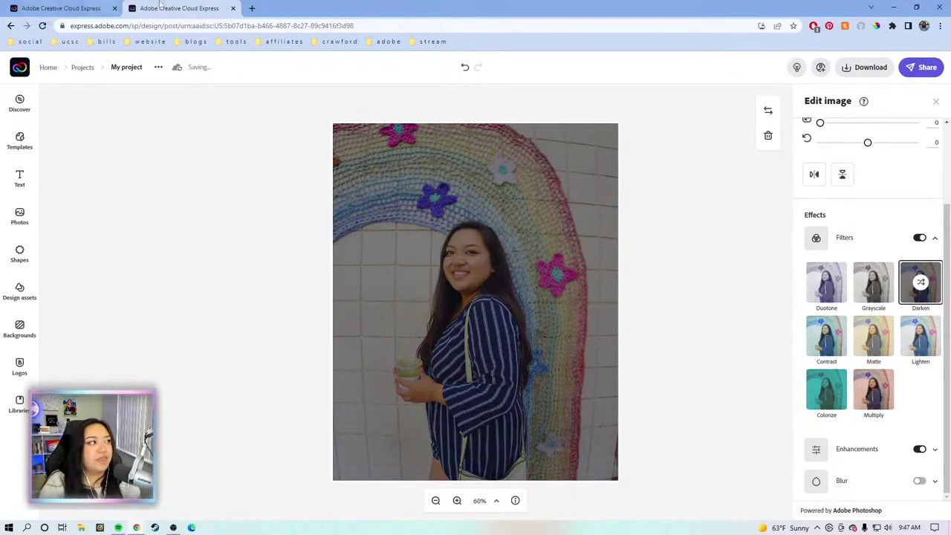
pyautogui.click(115, 9)
# Step: Try the Contrast, Matte and Lighten filters on the portrait, including alternative color variations of Matte and Lighten
pyautogui.click(843, 335)
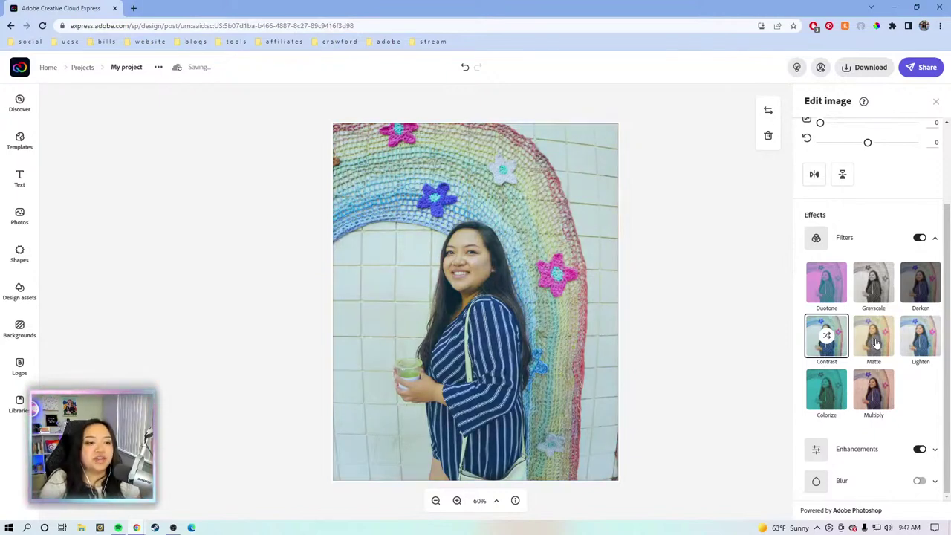
pyautogui.click(877, 342)
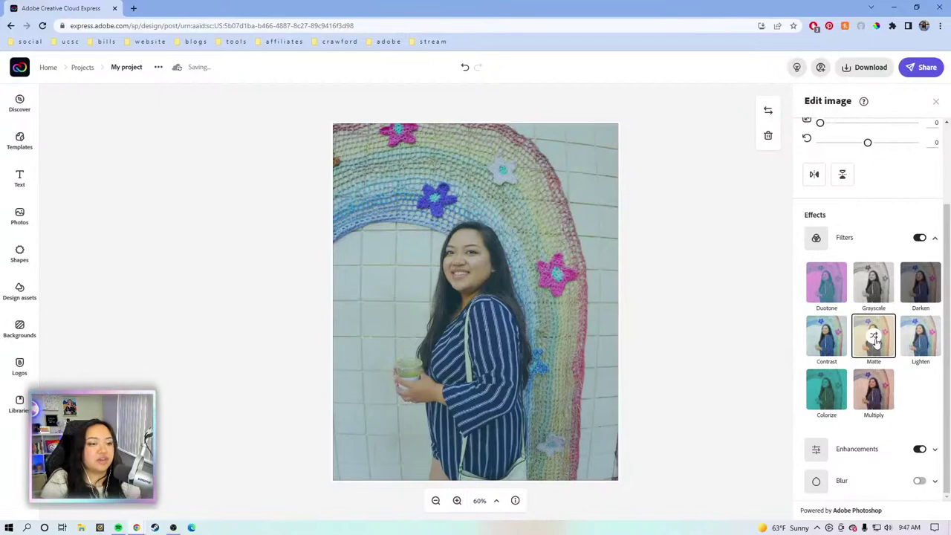
pyautogui.click(876, 341)
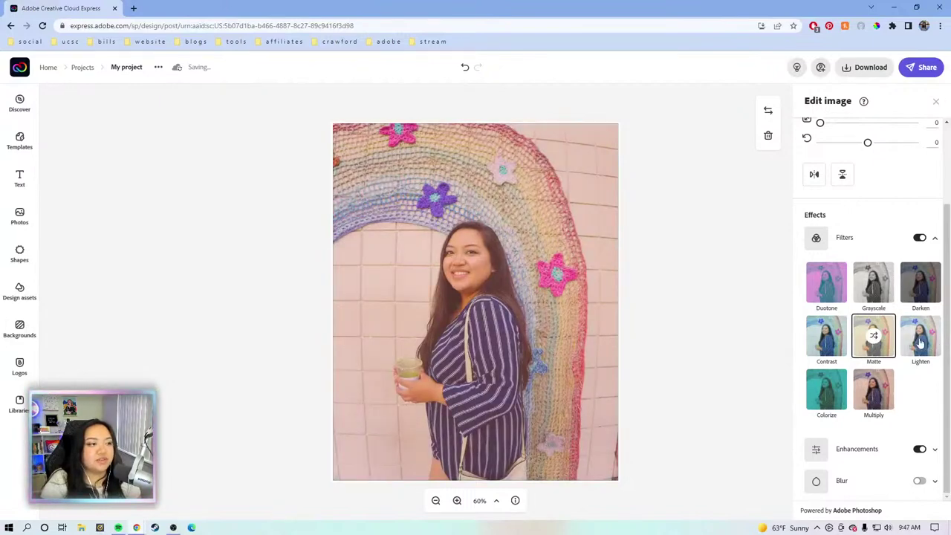
pyautogui.click(921, 341)
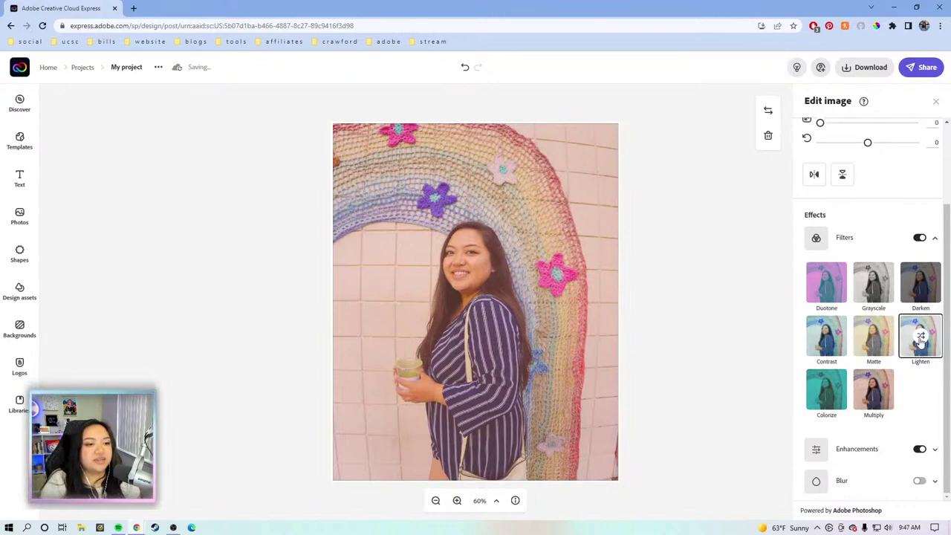
pyautogui.click(920, 339)
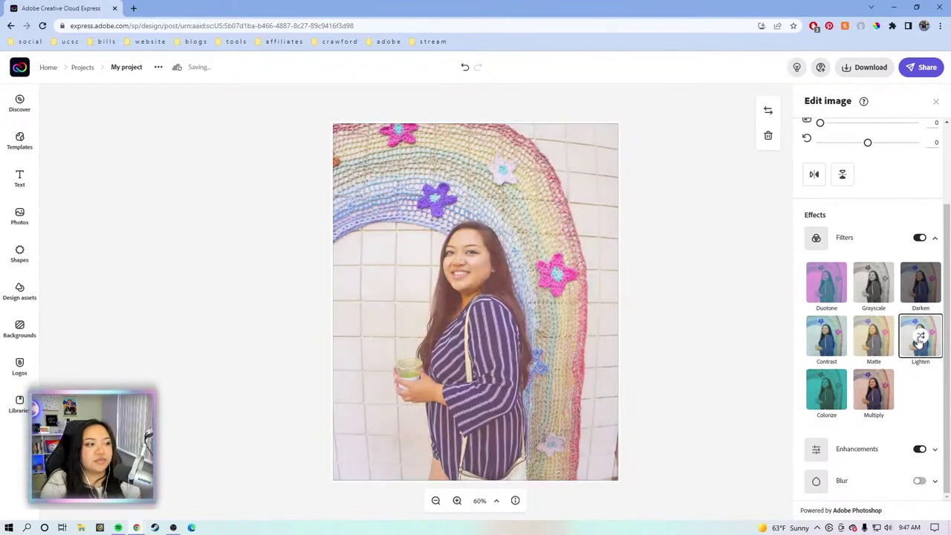
# Step: Try the Colorize filter on the portrait in several tints, including orange, yellow and teal
pyautogui.click(827, 390)
pyautogui.click(827, 389)
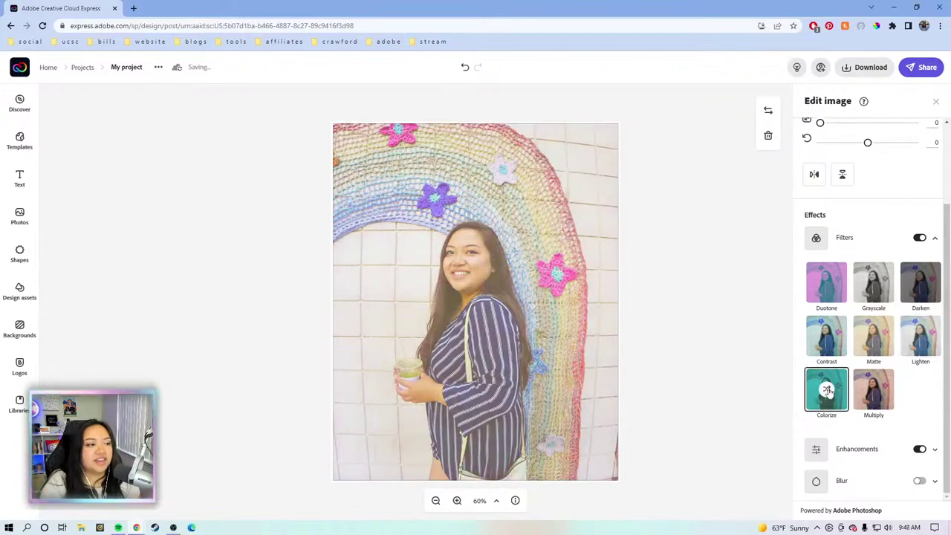
pyautogui.click(828, 392)
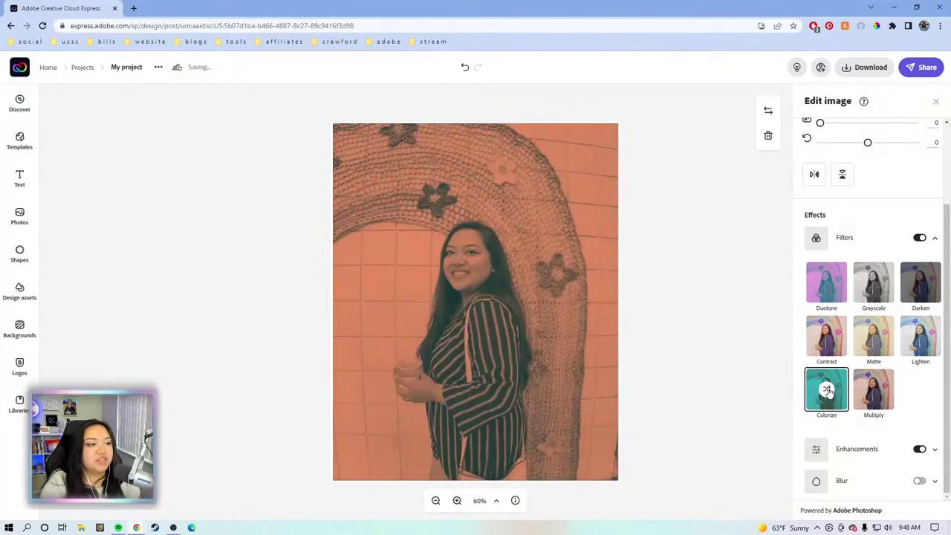
pyautogui.click(828, 392)
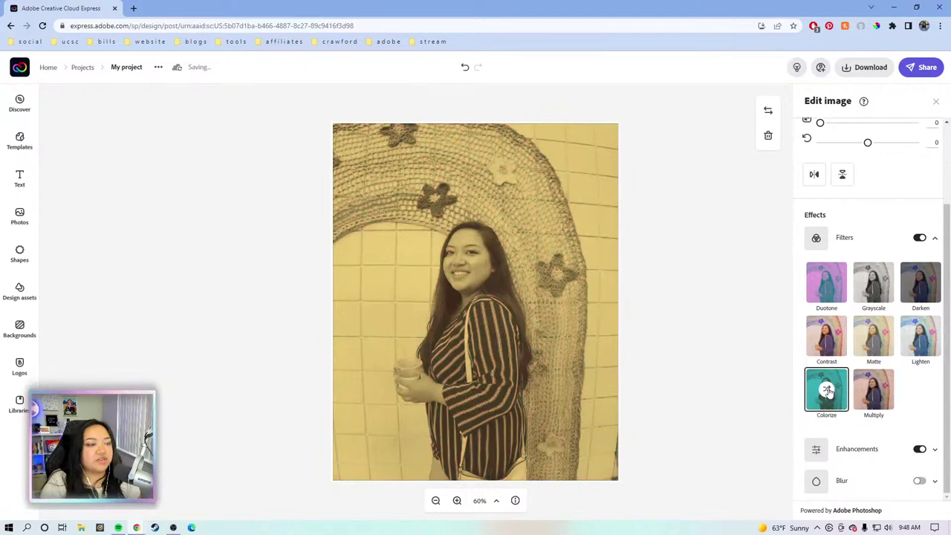
pyautogui.click(827, 391)
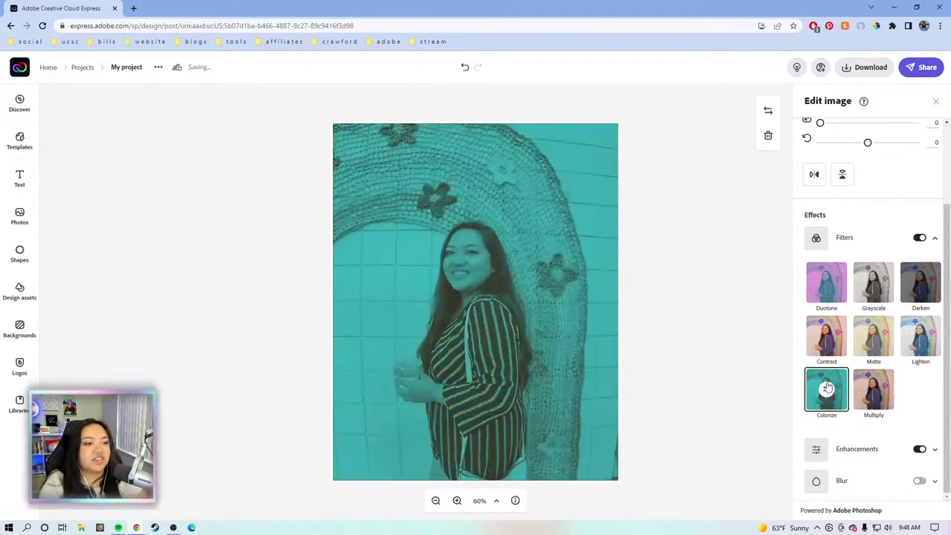
# Step: Apply the Multiply filter to the portrait, cycling through its color variations and ending on the pink tint
pyautogui.click(877, 389)
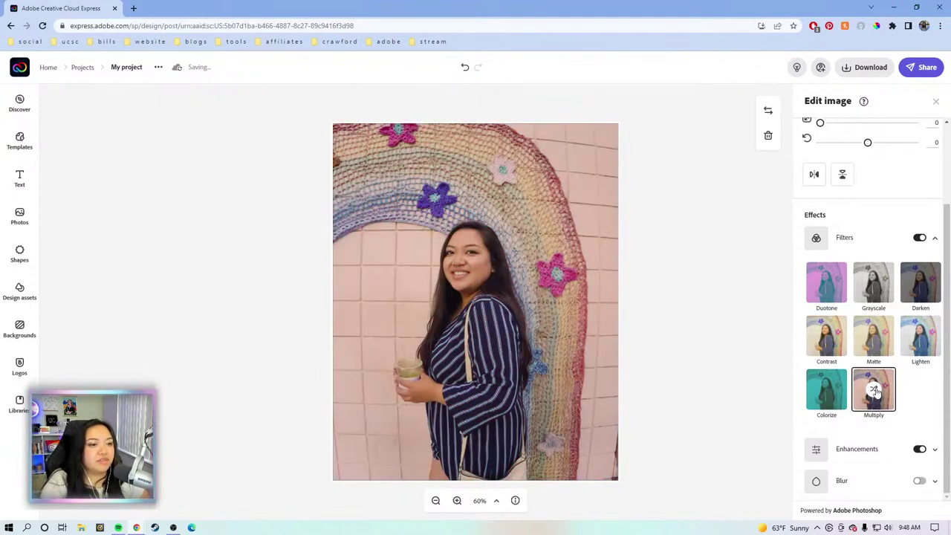
pyautogui.click(875, 390)
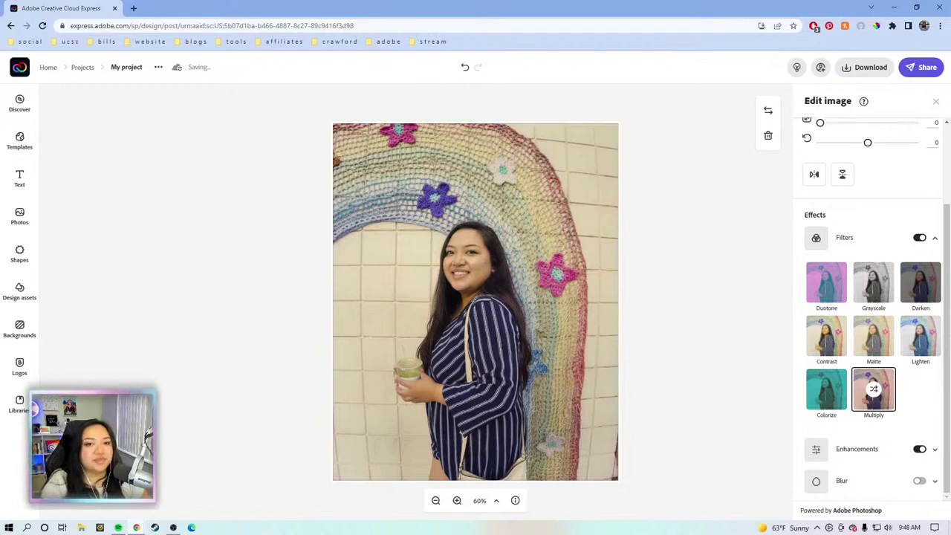
pyautogui.click(873, 388)
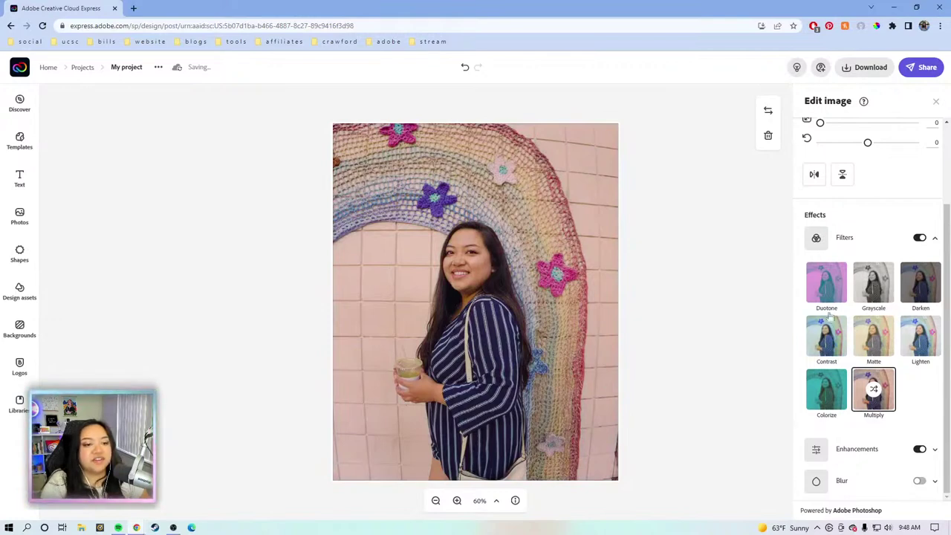
# Step: Turn on Blur for the portrait, set its amount to 3, and deselect the photo
pyautogui.click(933, 483)
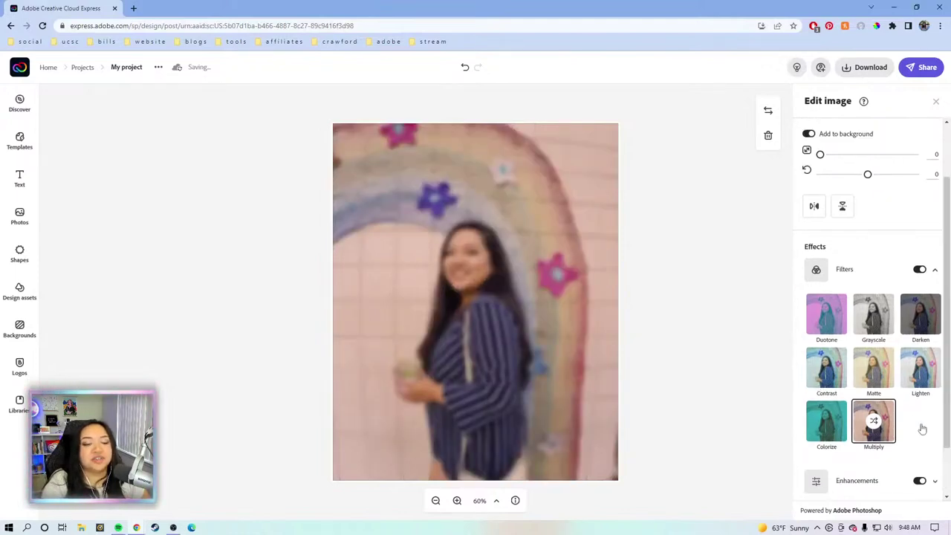
pyautogui.scroll(-1, 922, 429)
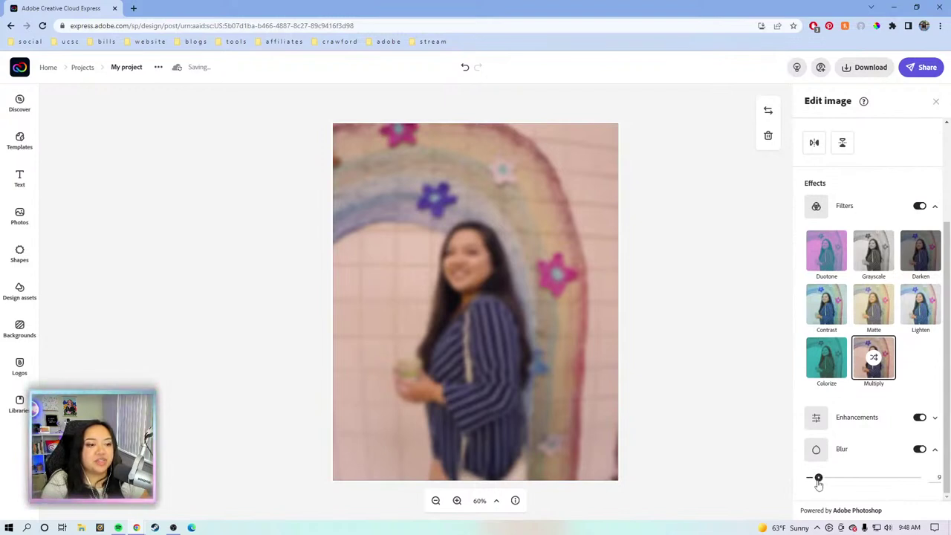
pyautogui.moveTo(818, 479); pyautogui.dragTo(811, 479)
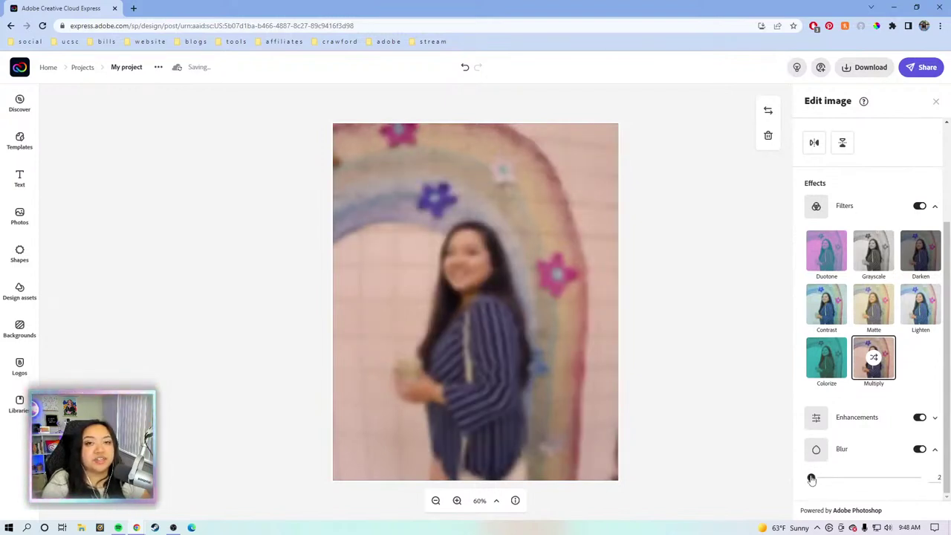
pyautogui.moveTo(812, 479); pyautogui.dragTo(813, 479)
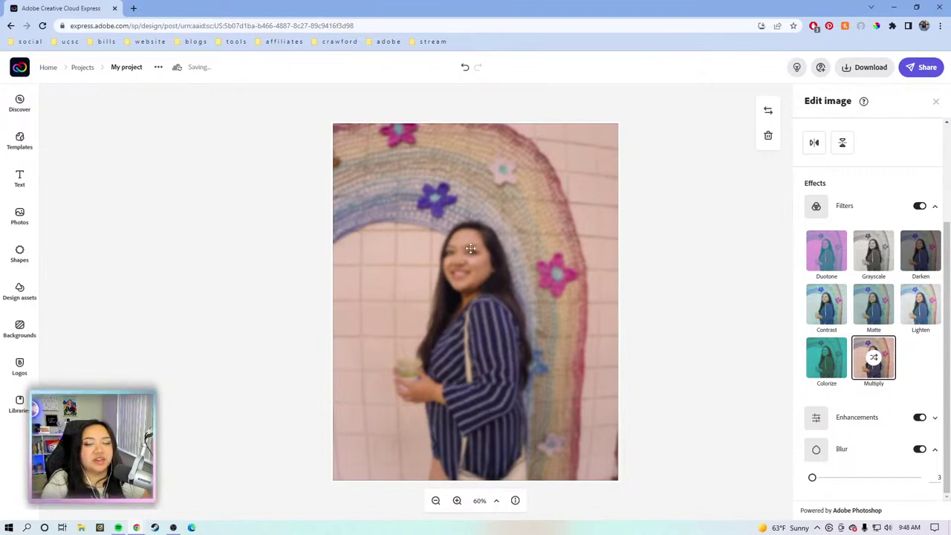
pyautogui.click(735, 356)
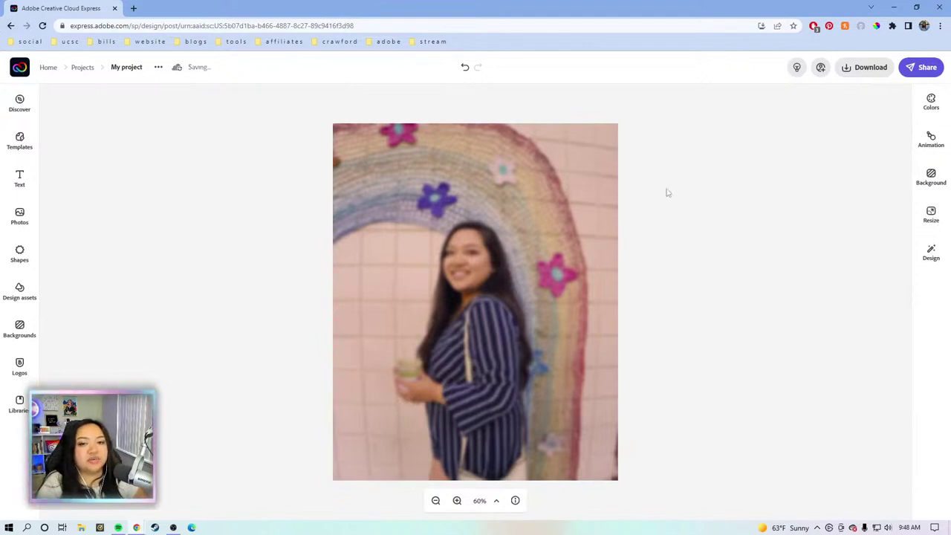
# Step: Start a new blank Instagram post from the home page, reload it, and dismiss the suggested templates
pyautogui.click(20, 69)
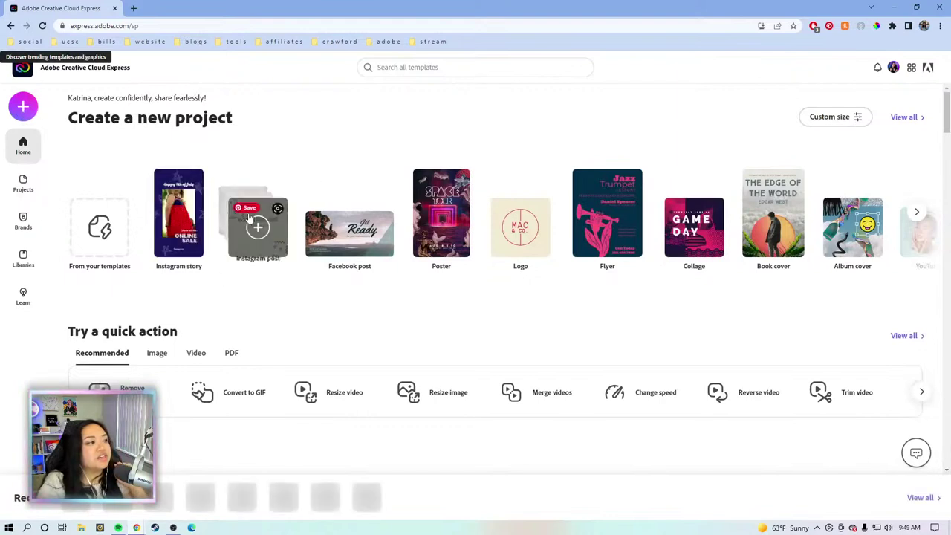
pyautogui.click(262, 235)
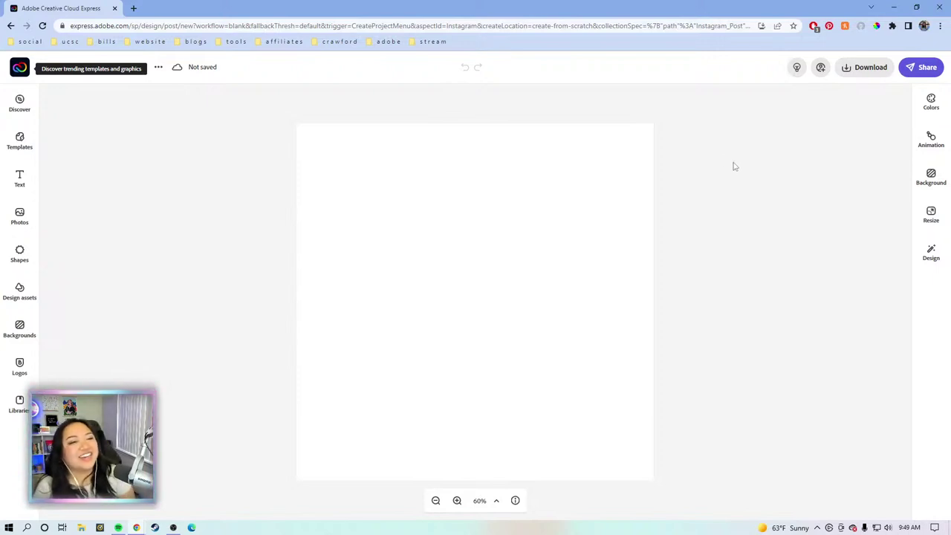
pyautogui.click(41, 29)
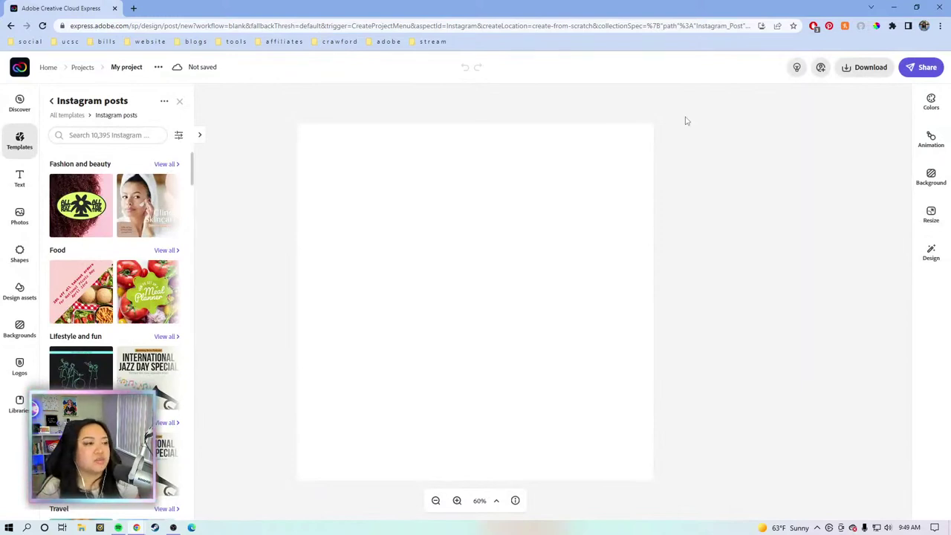
pyautogui.click(687, 120)
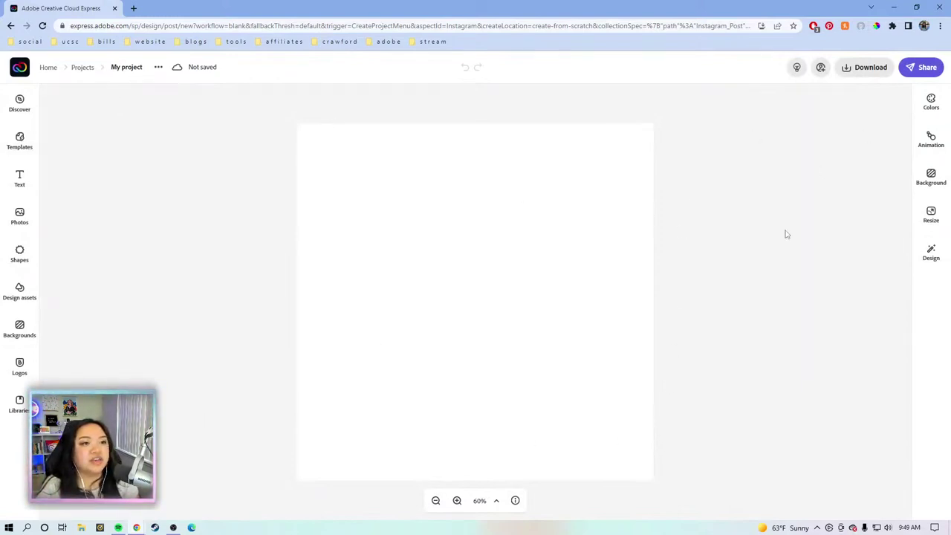
# Step: Import the latte cup photo from the Lightroom album ADOBE LIVE and make it the post's full background
pyautogui.click(20, 215)
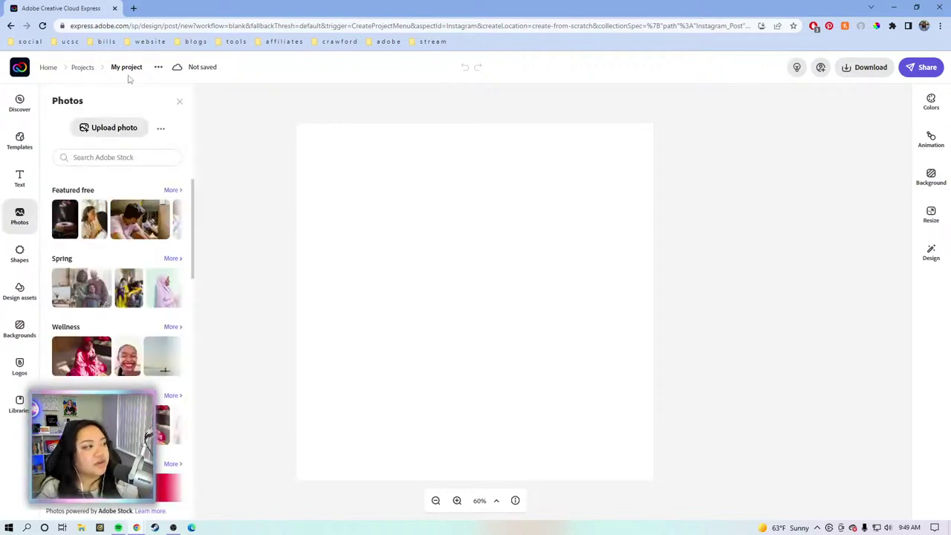
pyautogui.click(162, 131)
pyautogui.click(119, 179)
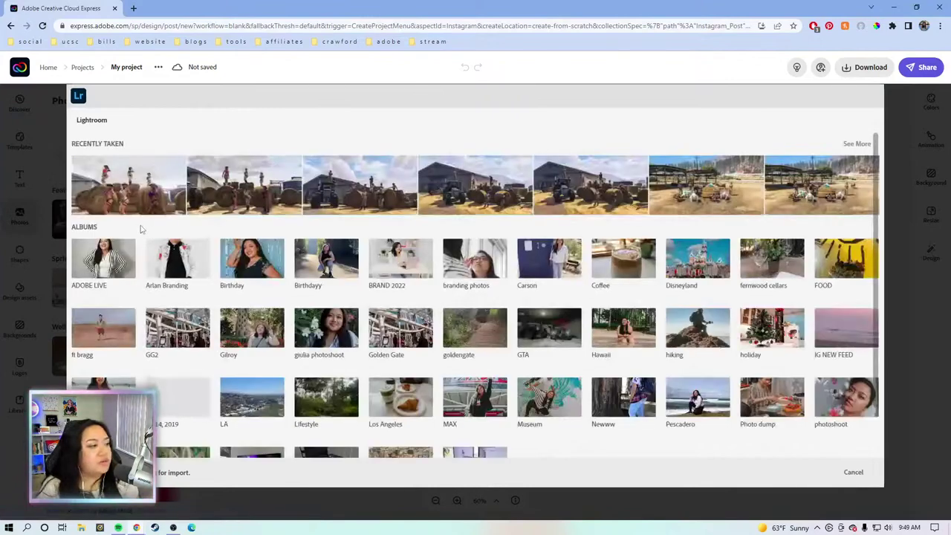
pyautogui.click(98, 265)
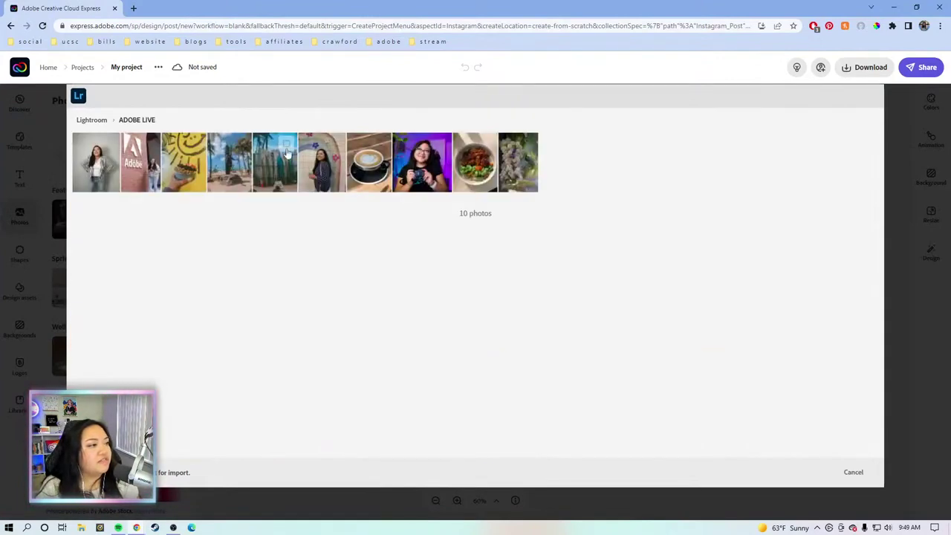
pyautogui.click(379, 150)
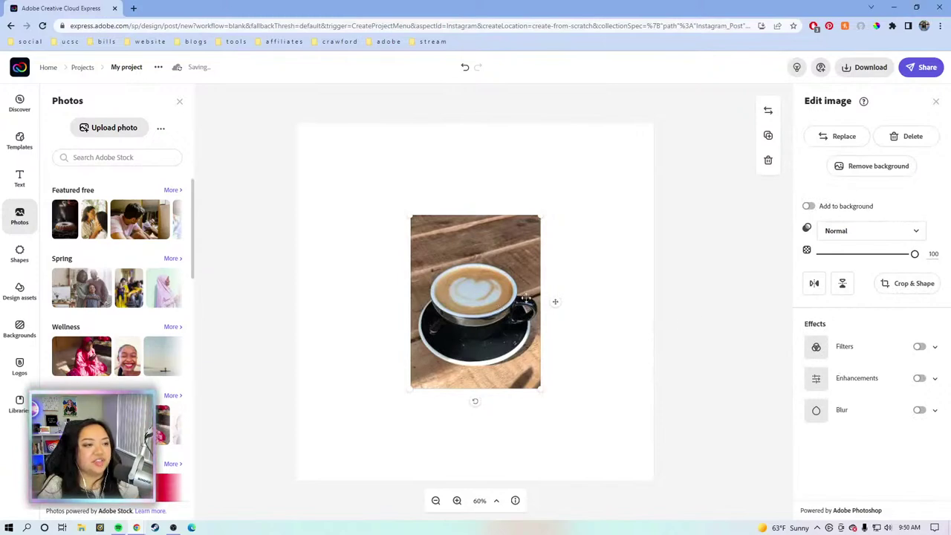
pyautogui.click(809, 207)
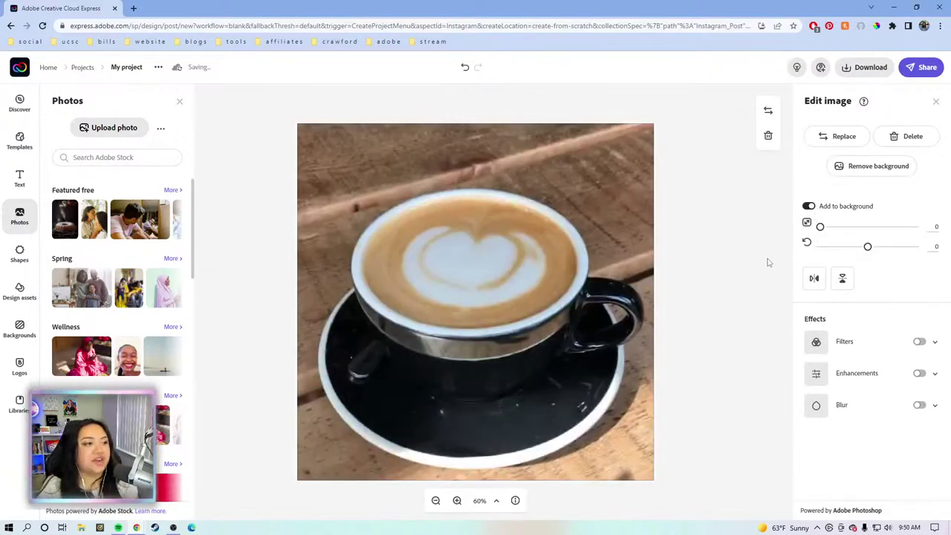
pyautogui.click(767, 262)
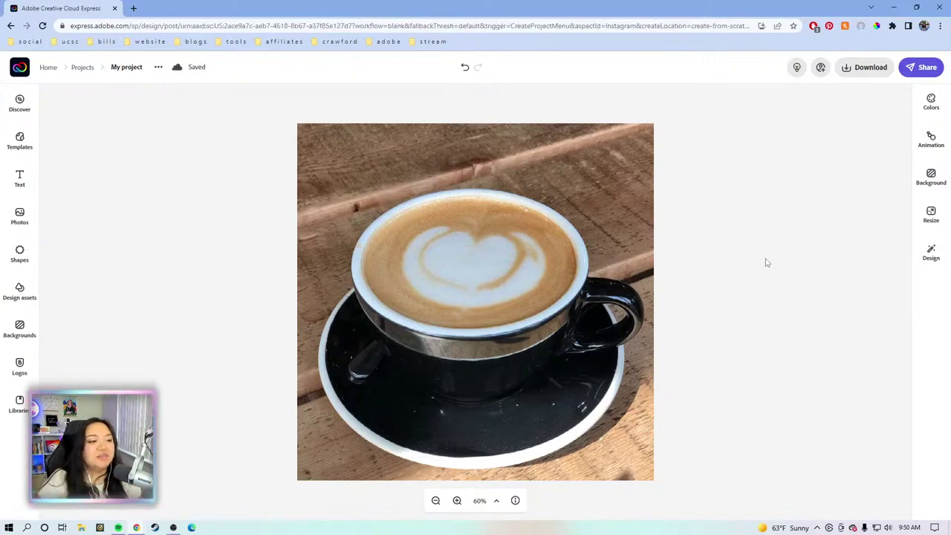
pyautogui.click(620, 206)
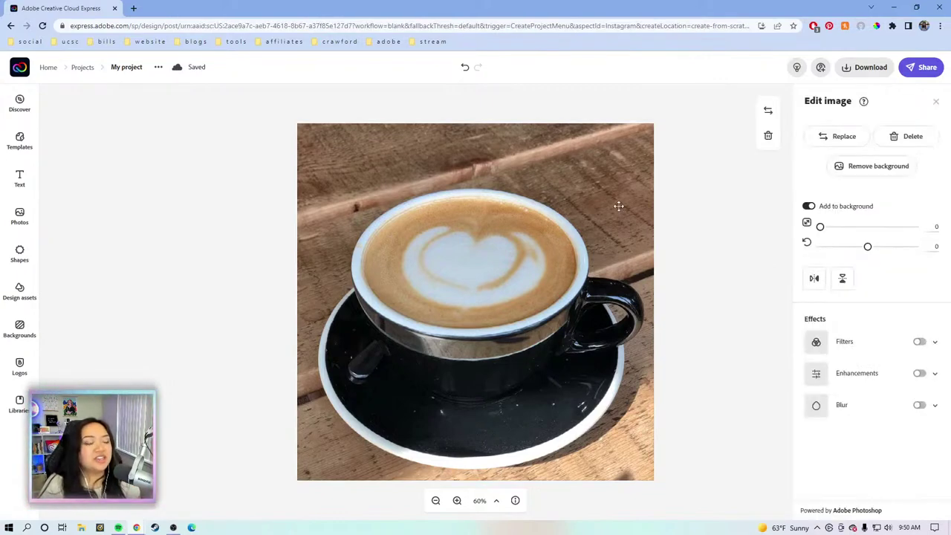
pyautogui.click(702, 220)
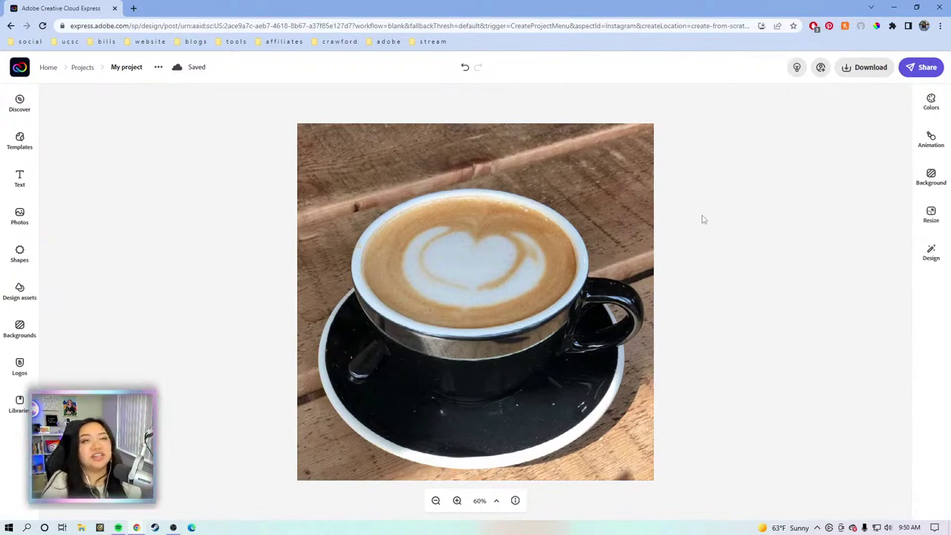
pyautogui.click(639, 223)
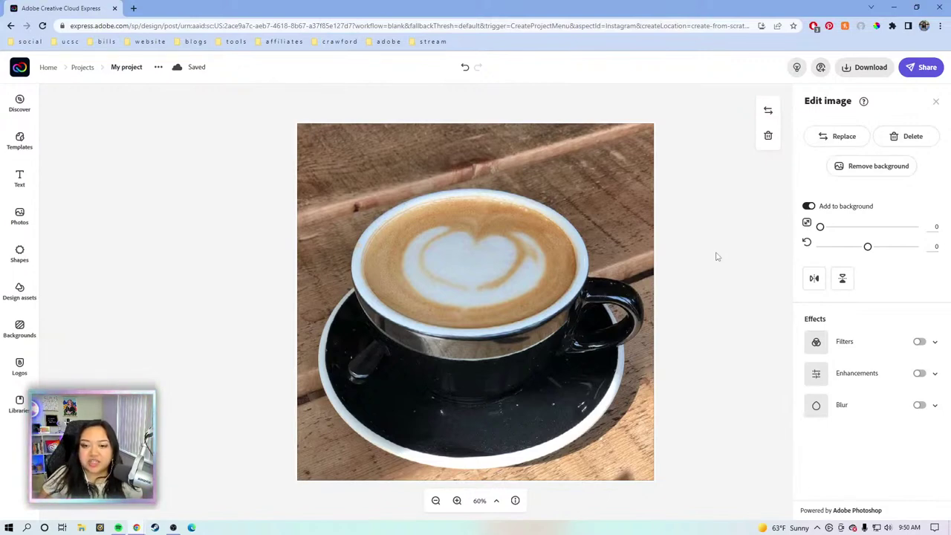
pyautogui.click(686, 339)
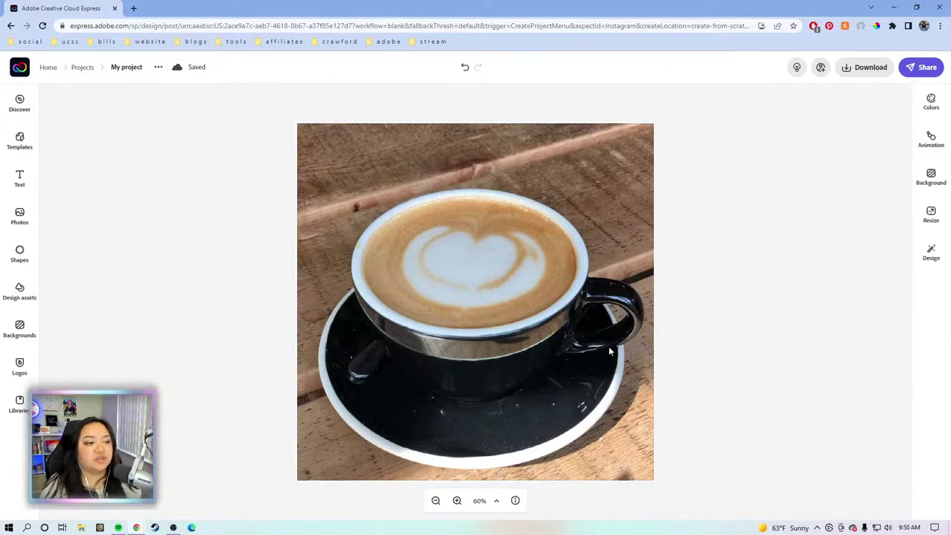
pyautogui.click(594, 347)
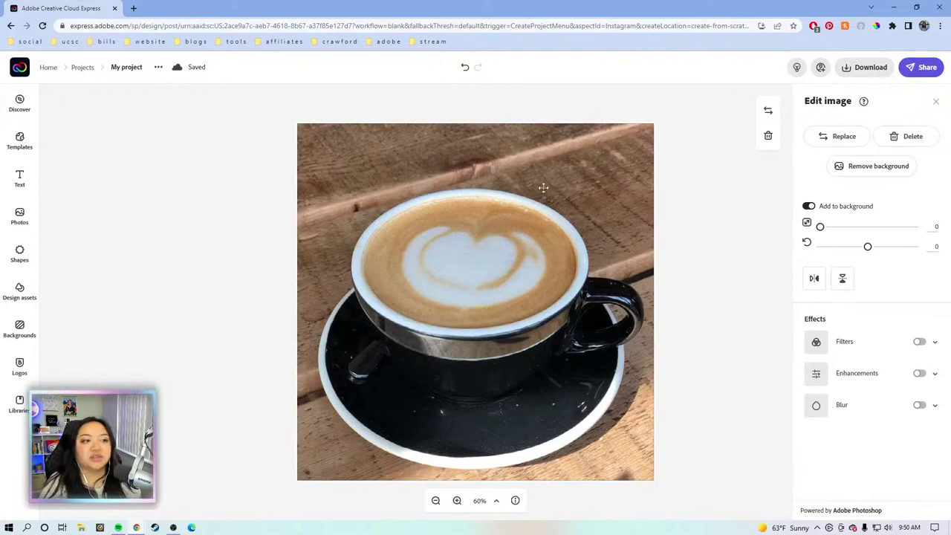
pyautogui.click(662, 216)
pyautogui.click(621, 233)
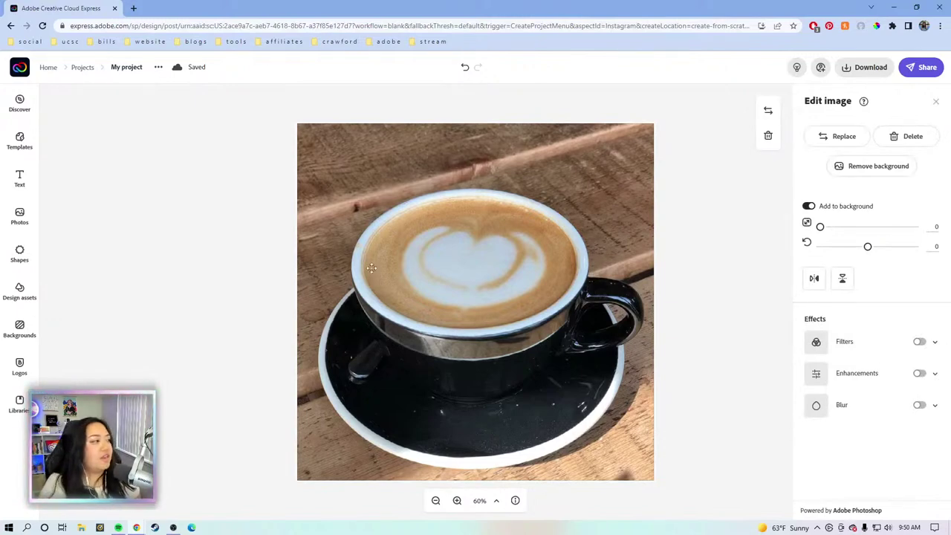
pyautogui.click(116, 311)
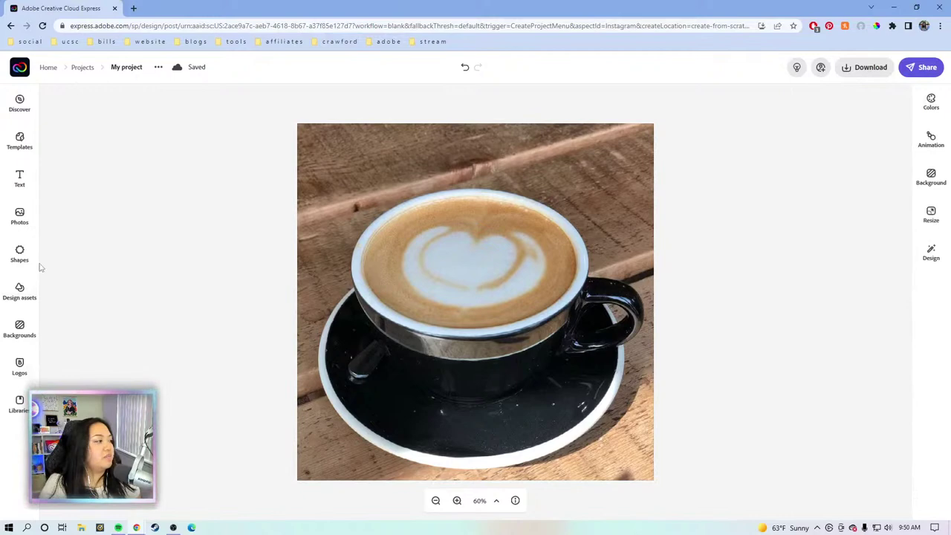
# Step: Look through the design assets and examine the effect groups, including Plants, Gradient, Paint, Plastic and Patterns
pyautogui.click(31, 297)
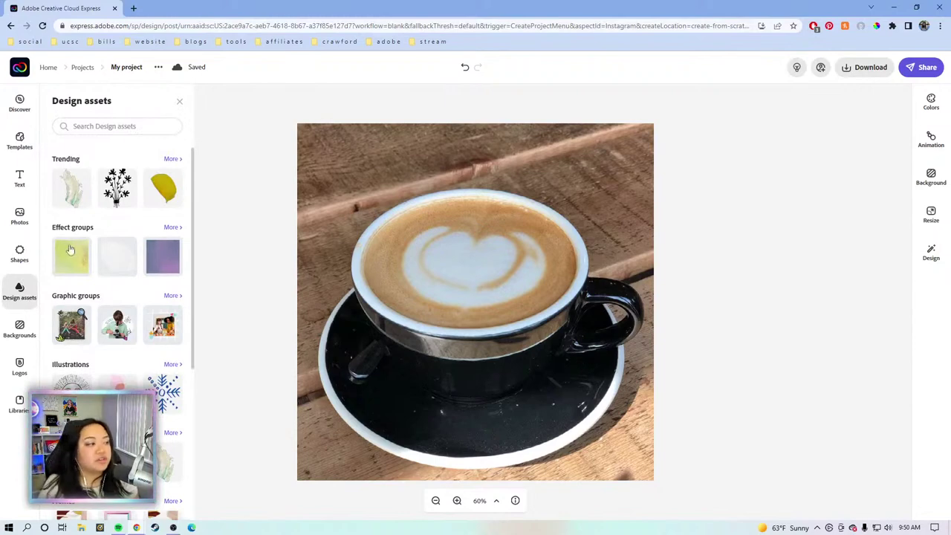
pyautogui.scroll(-5, 96, 252)
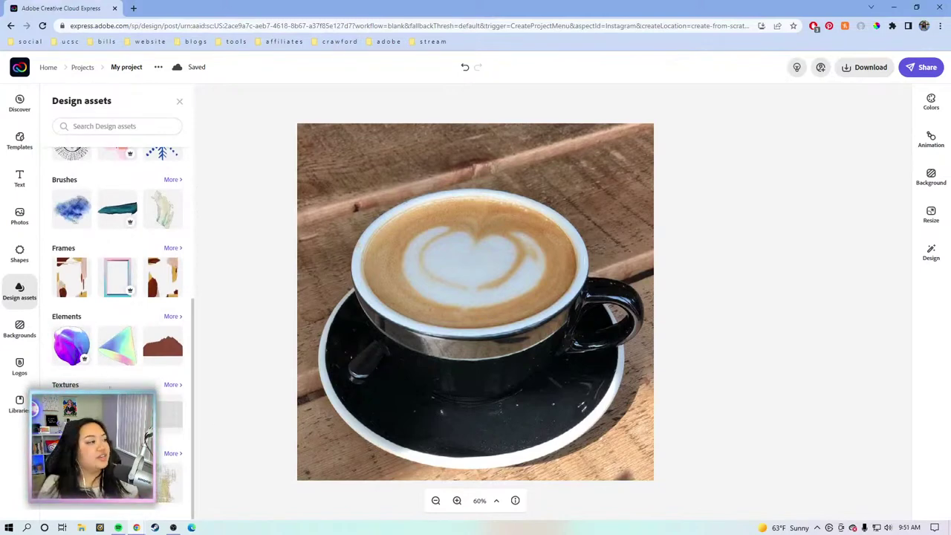
pyautogui.scroll(5, 109, 387)
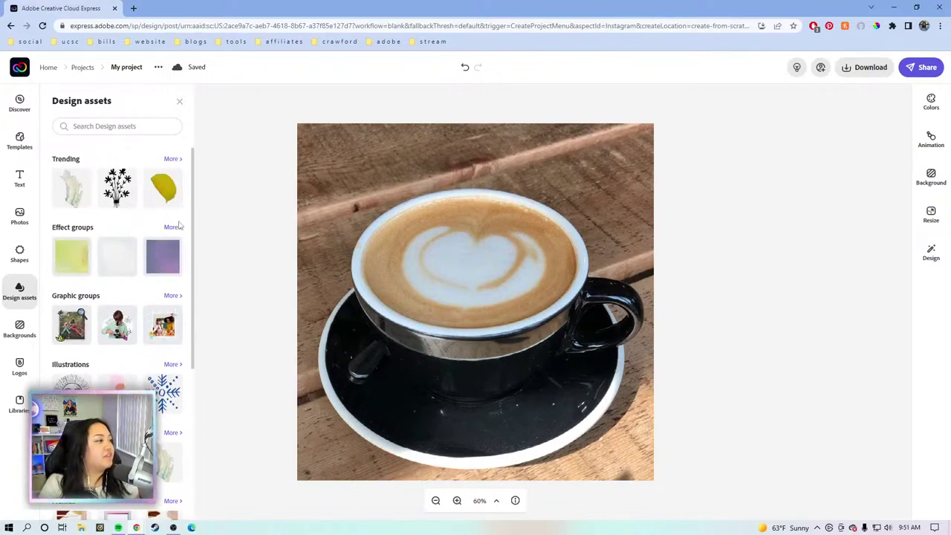
pyautogui.click(171, 229)
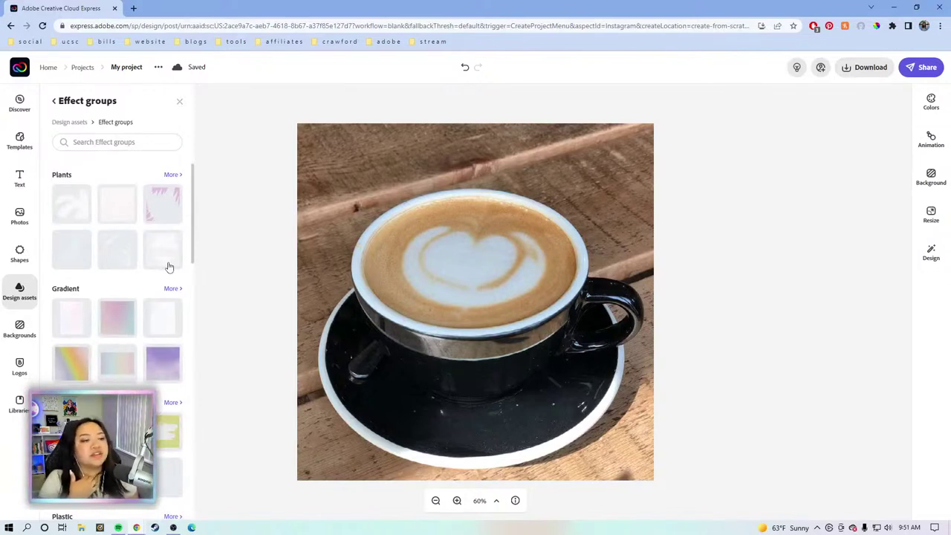
pyautogui.scroll(-1, 141, 290)
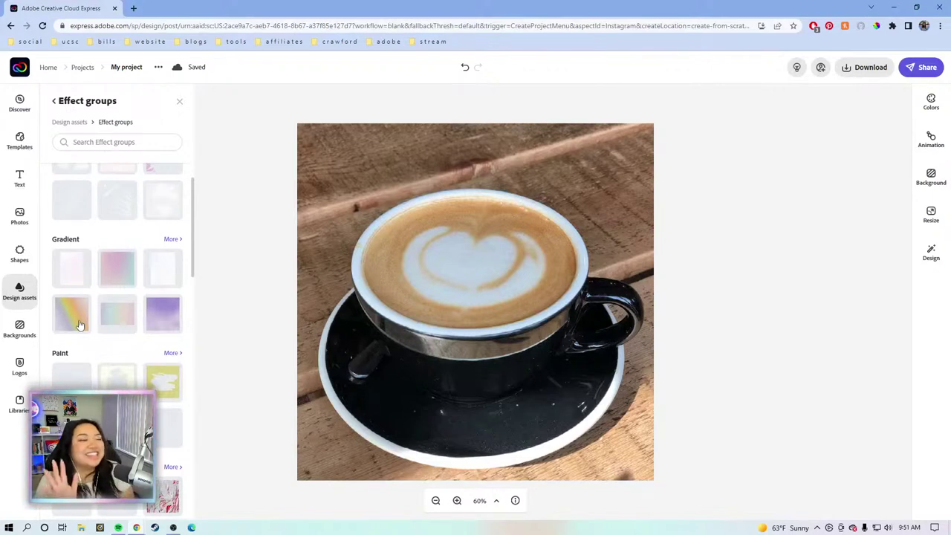
pyautogui.scroll(-3, 92, 331)
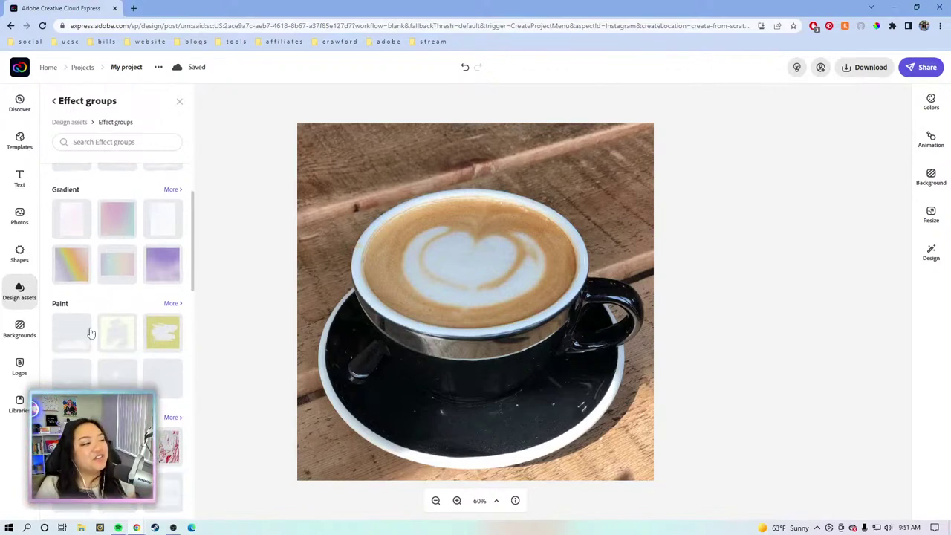
pyautogui.scroll(4, 89, 334)
pyautogui.scroll(-5, 158, 353)
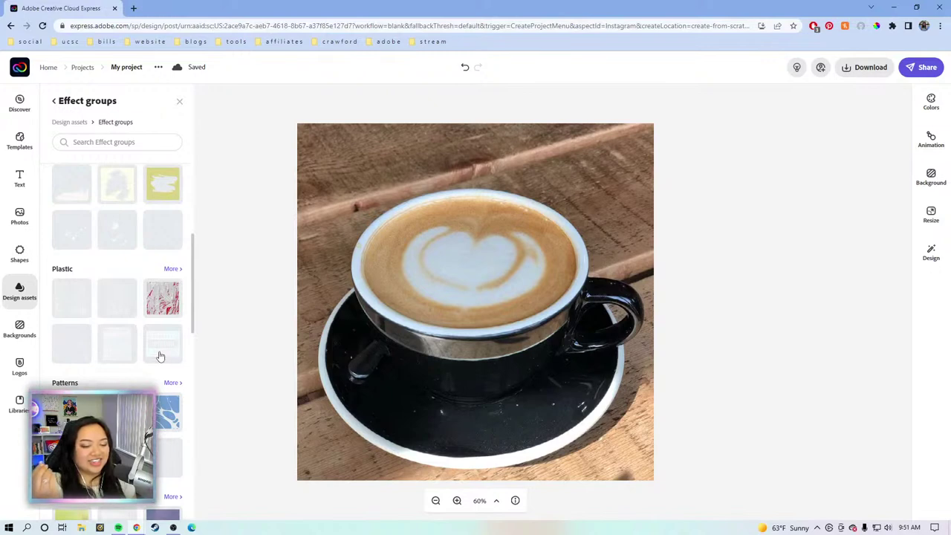
pyautogui.scroll(3, 160, 356)
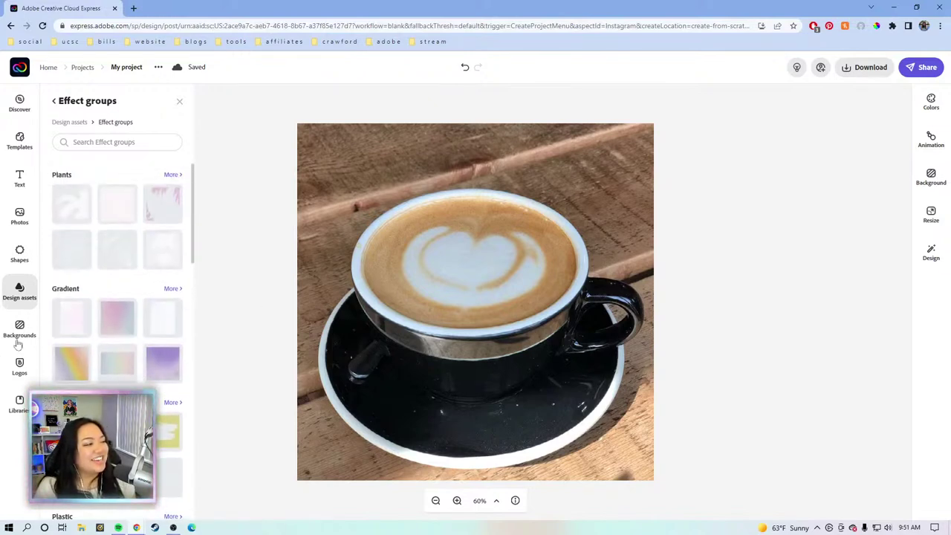
pyautogui.scroll(-3, 92, 314)
pyautogui.scroll(-1, 99, 330)
pyautogui.scroll(3, 99, 329)
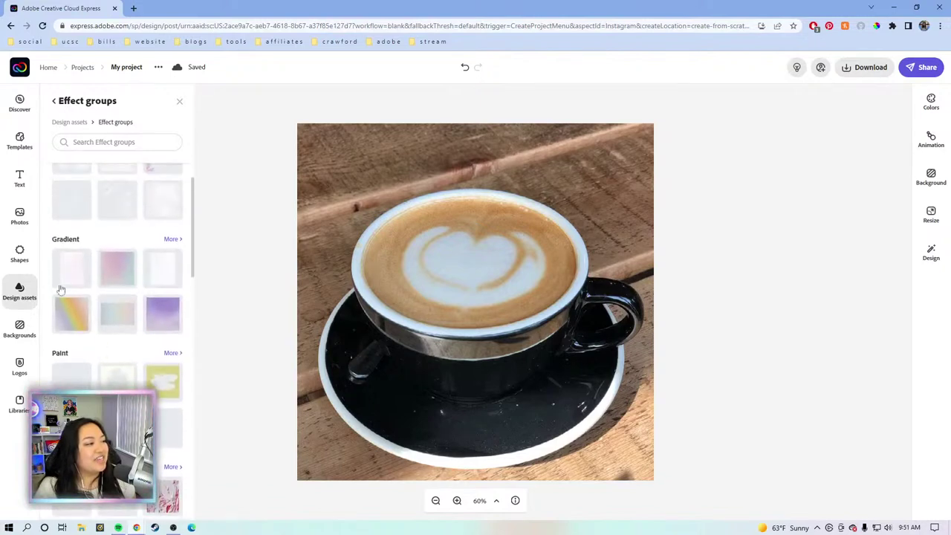
# Step: Add the pink-to-teal Gradient effect twice, leaving one copy near the coffee photo's lower-right corner and placing the other over the cup's upper rim
pyautogui.click(118, 276)
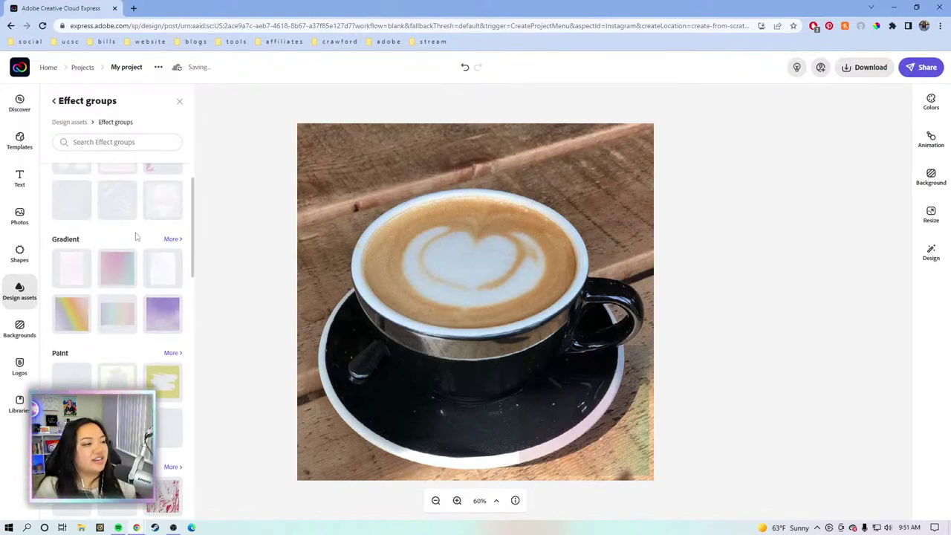
pyautogui.moveTo(112, 269); pyautogui.dragTo(511, 215)
pyautogui.click(521, 212)
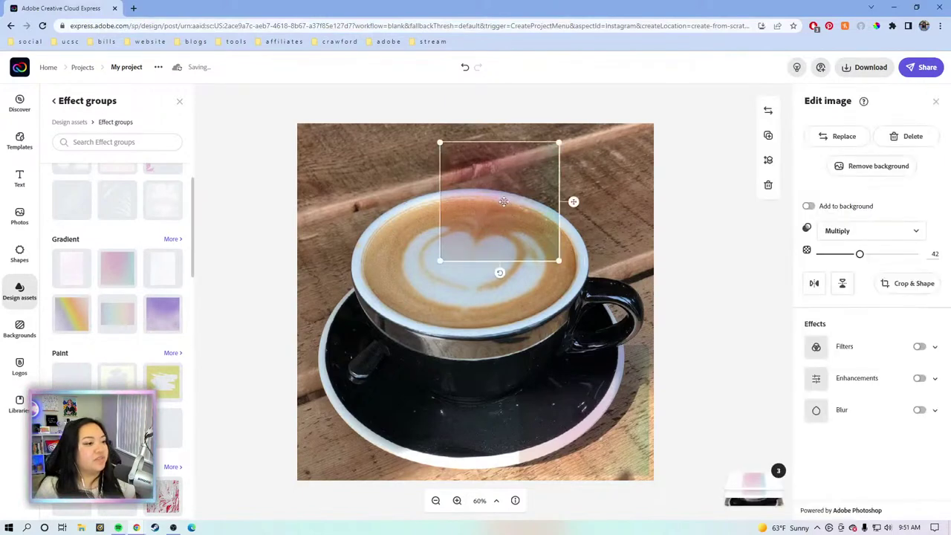
pyautogui.click(647, 418)
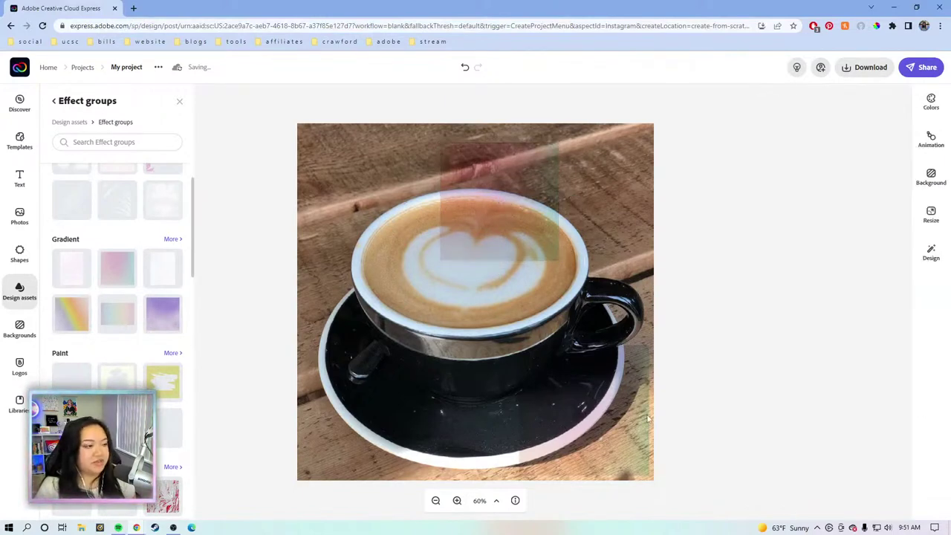
# Step: Move the pink-to-teal gradient overlay to the photo's upper-right corner, then enlarge and reposition it to cover the whole photo
pyautogui.moveTo(645, 414); pyautogui.dragTo(584, 197)
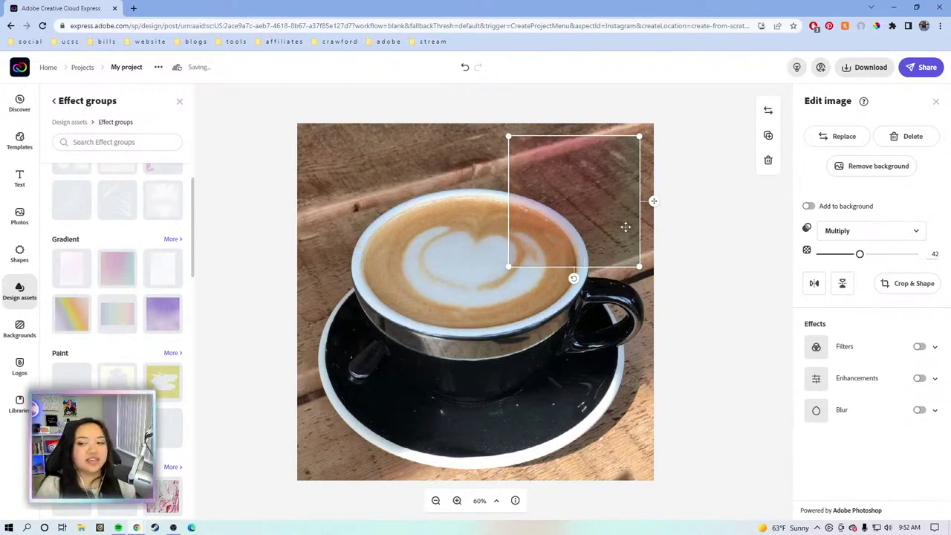
pyautogui.moveTo(626, 227)
pyautogui.mouseDown()
pyautogui.moveTo(588, 218)
pyautogui.moveTo(642, 220)
pyautogui.mouseUp()
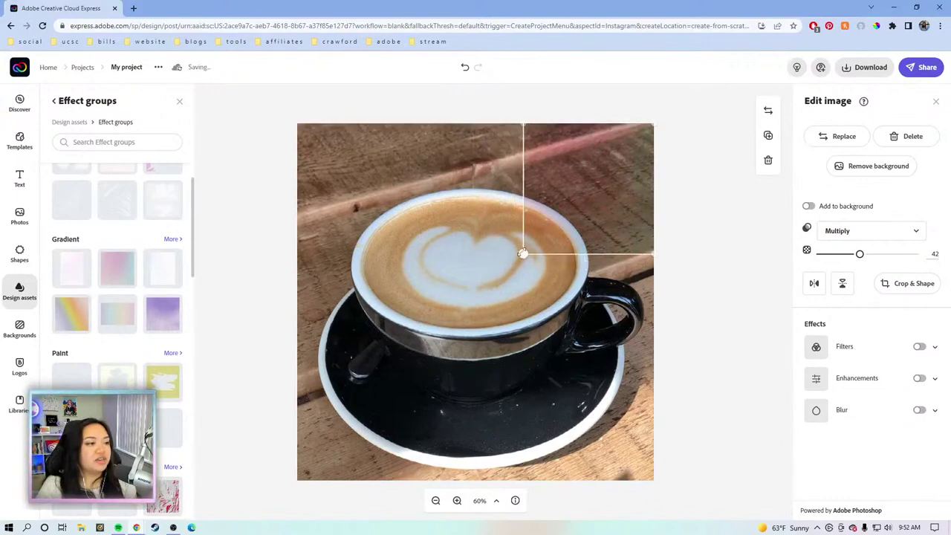
pyautogui.moveTo(520, 254); pyautogui.dragTo(242, 524)
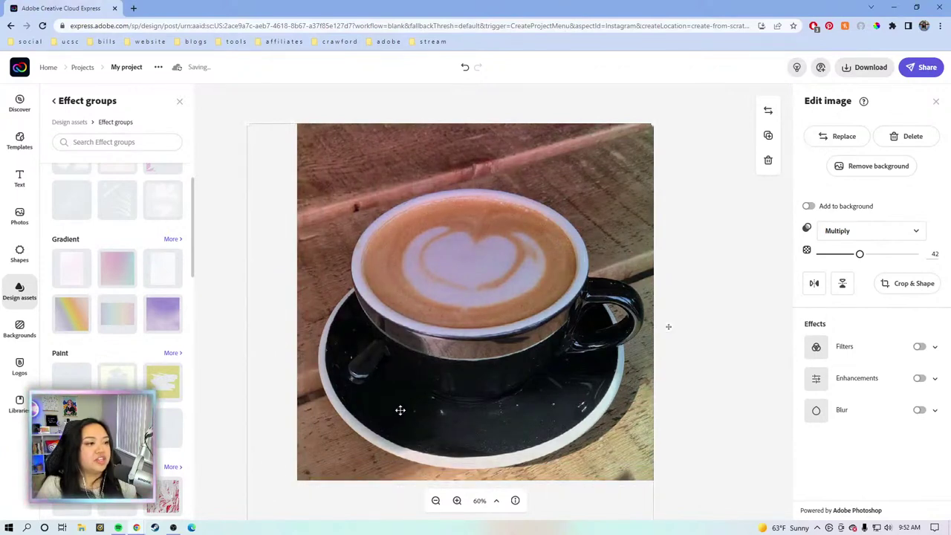
pyautogui.moveTo(411, 402); pyautogui.dragTo(417, 405)
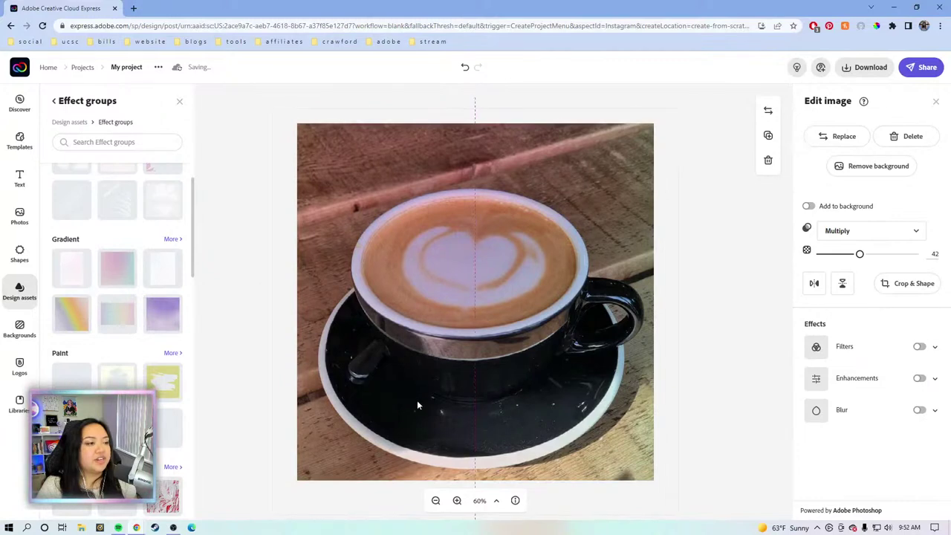
pyautogui.moveTo(407, 370); pyautogui.dragTo(424, 383)
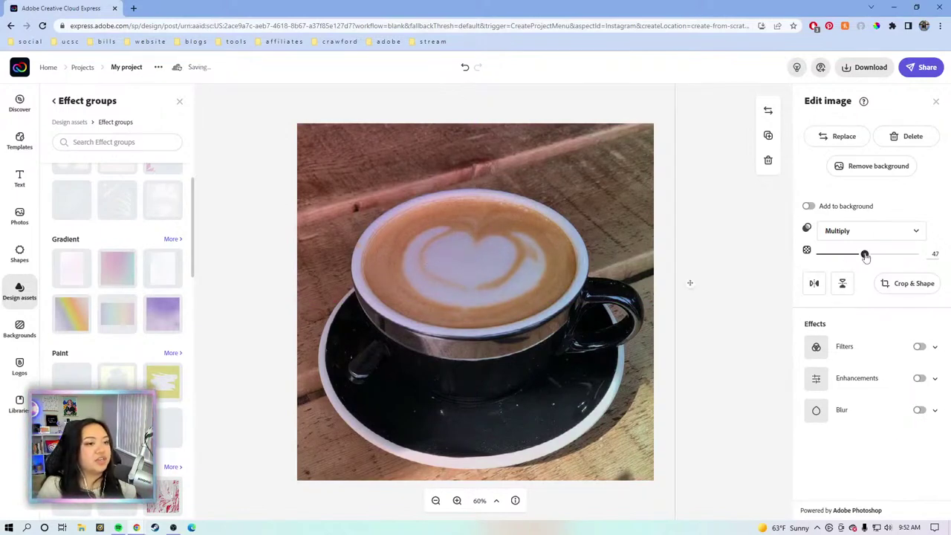
# Step: Reduce the gradient overlay's opacity to 12 and change its blend mode to Screen
pyautogui.moveTo(860, 254); pyautogui.dragTo(832, 257)
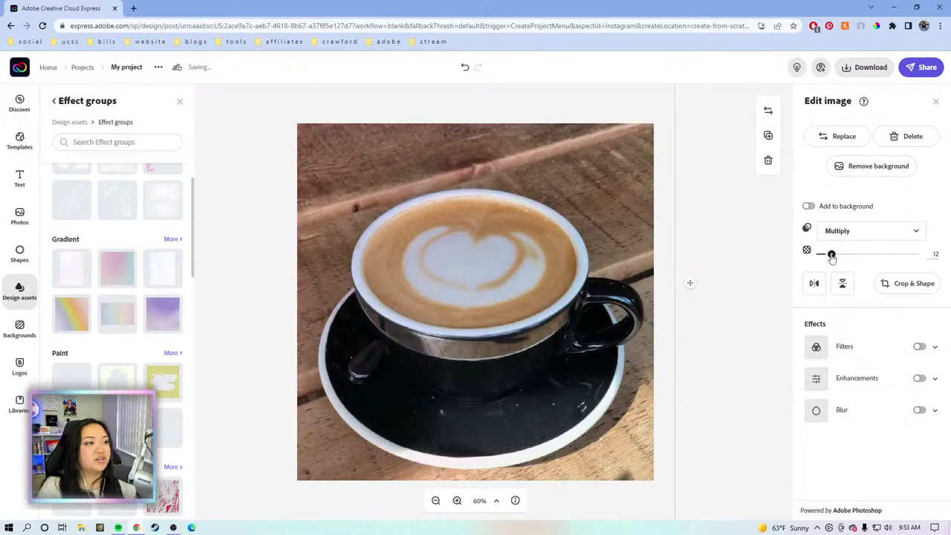
pyautogui.click(878, 235)
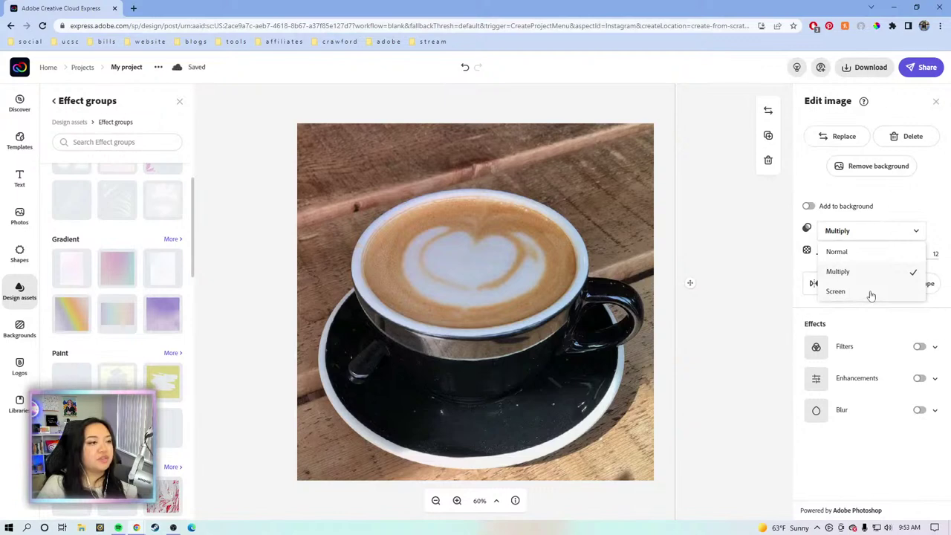
pyautogui.click(836, 291)
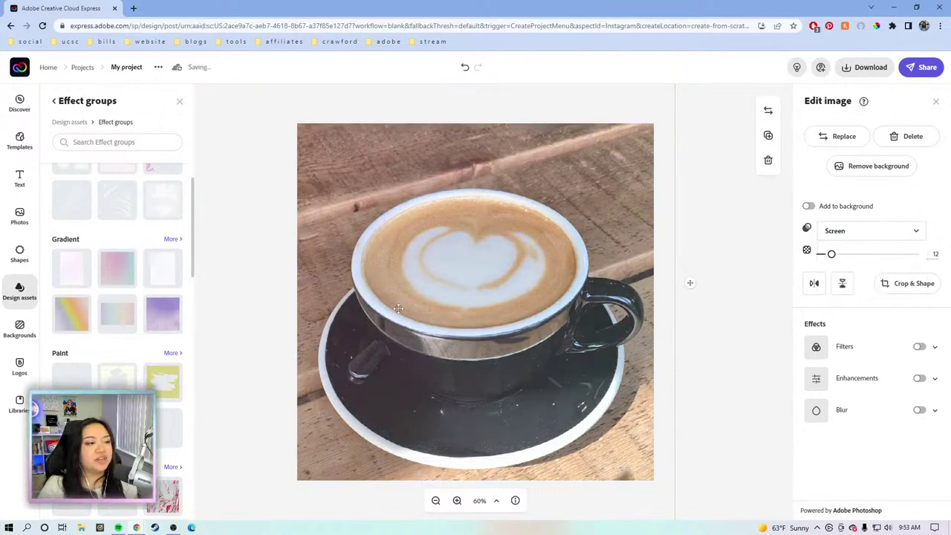
# Step: Try the gradient overlay's opacity at 96, set it to 45, and return its blend mode to Multiply
pyautogui.moveTo(831, 253); pyautogui.dragTo(913, 254)
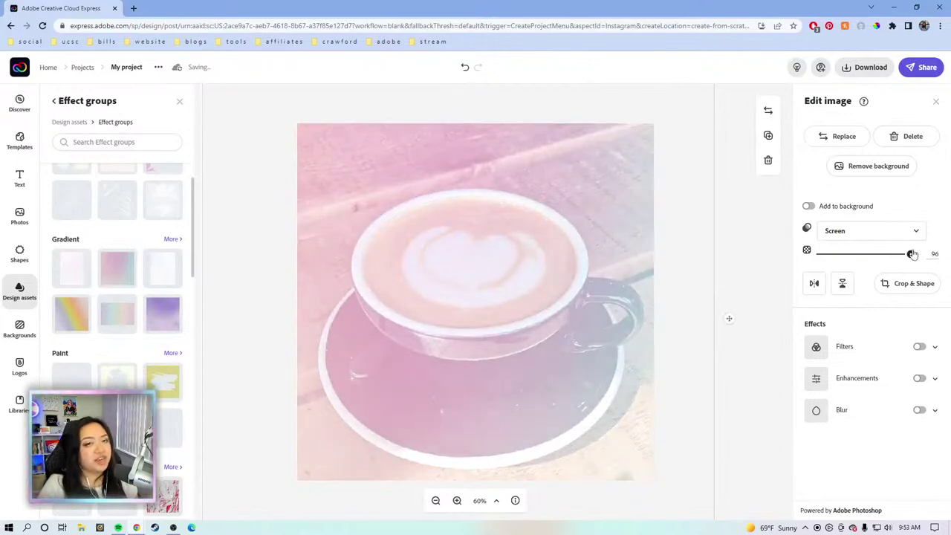
pyautogui.moveTo(913, 254); pyautogui.dragTo(862, 255)
pyautogui.click(877, 233)
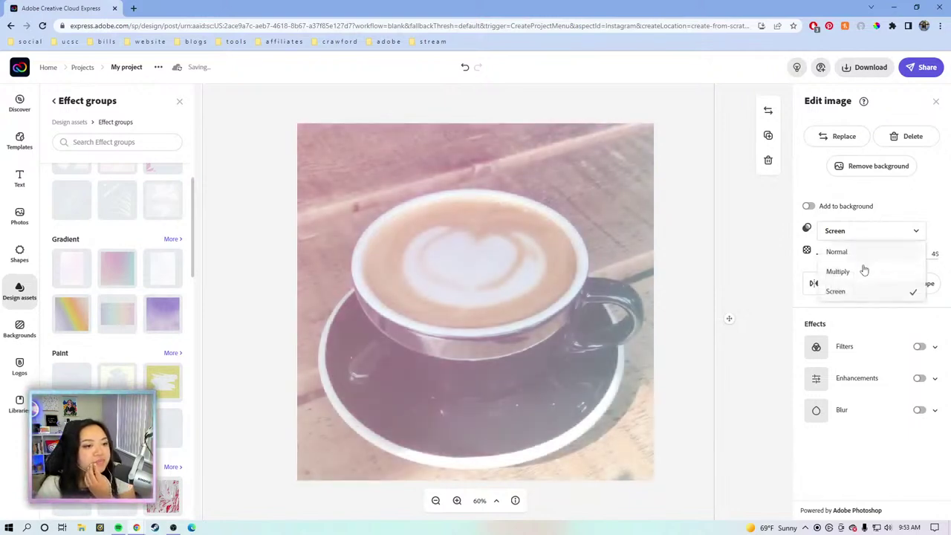
pyautogui.click(861, 275)
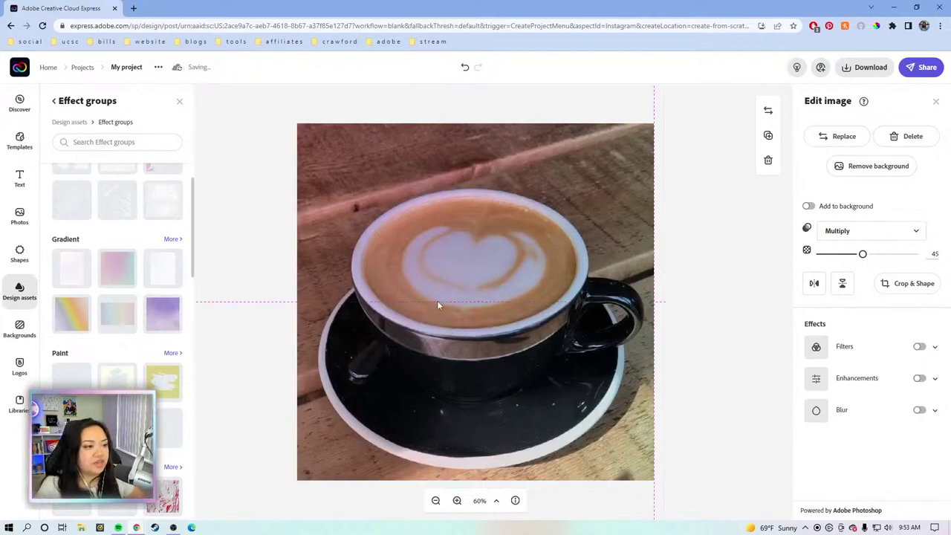
pyautogui.click(669, 276)
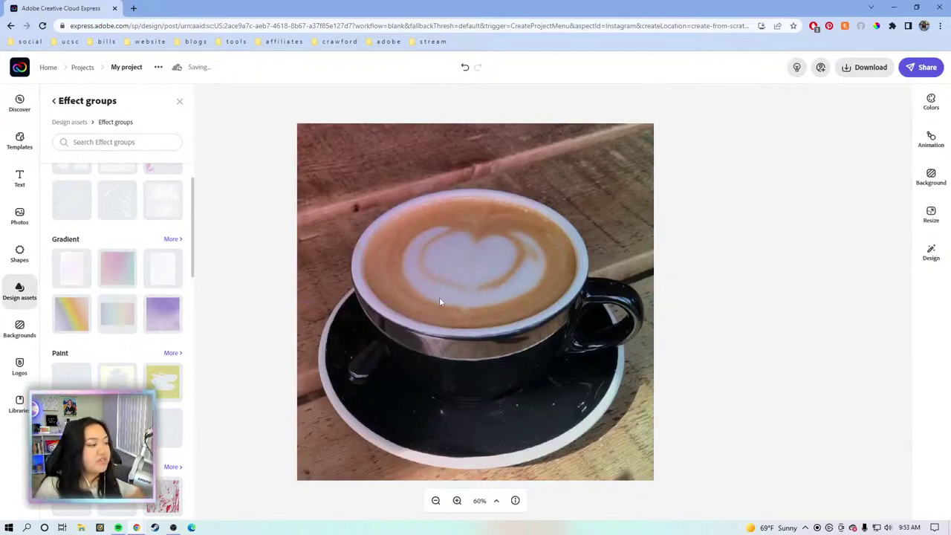
# Step: Add the first Plastic effect to the post and enlarge it to cover the whole coffee photo
pyautogui.scroll(-2, 49, 385)
pyautogui.scroll(-6, 75, 305)
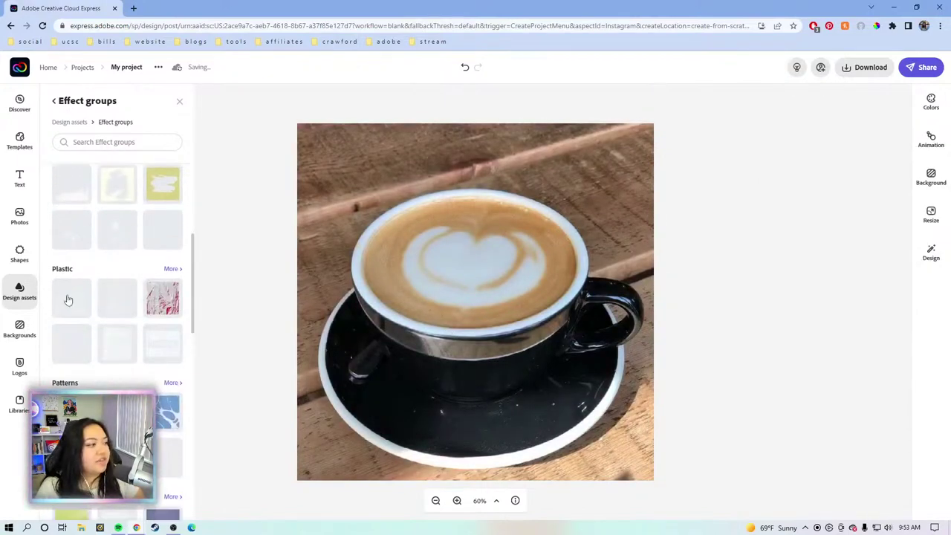
pyautogui.scroll(5, 81, 308)
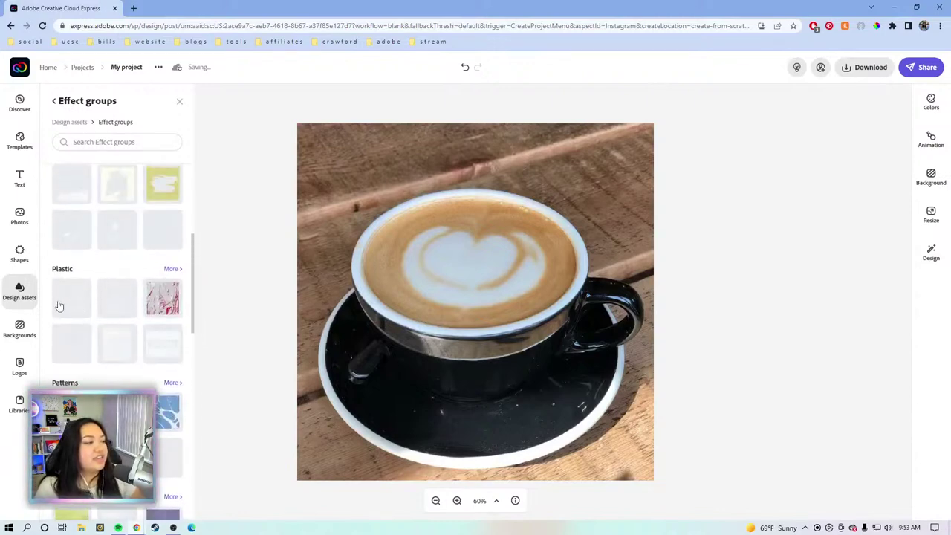
pyautogui.click(60, 306)
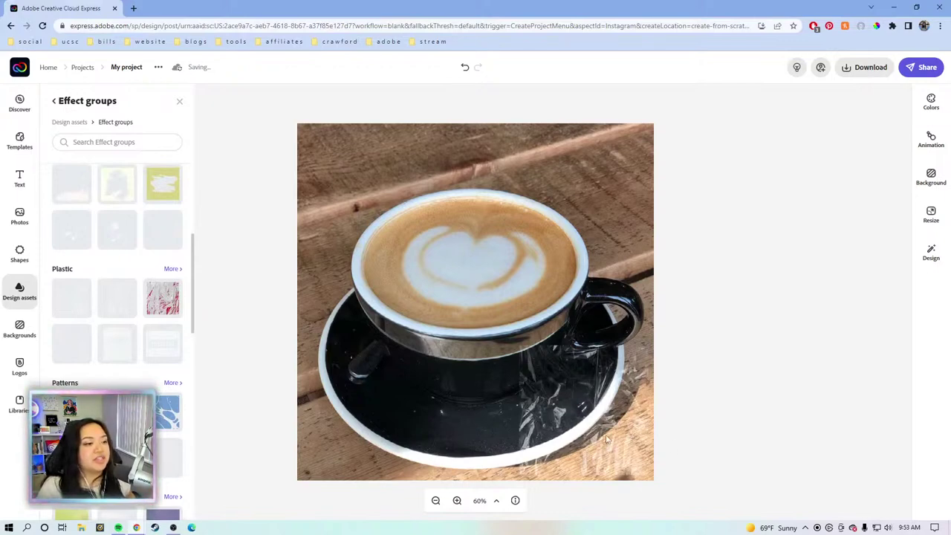
pyautogui.click(547, 374)
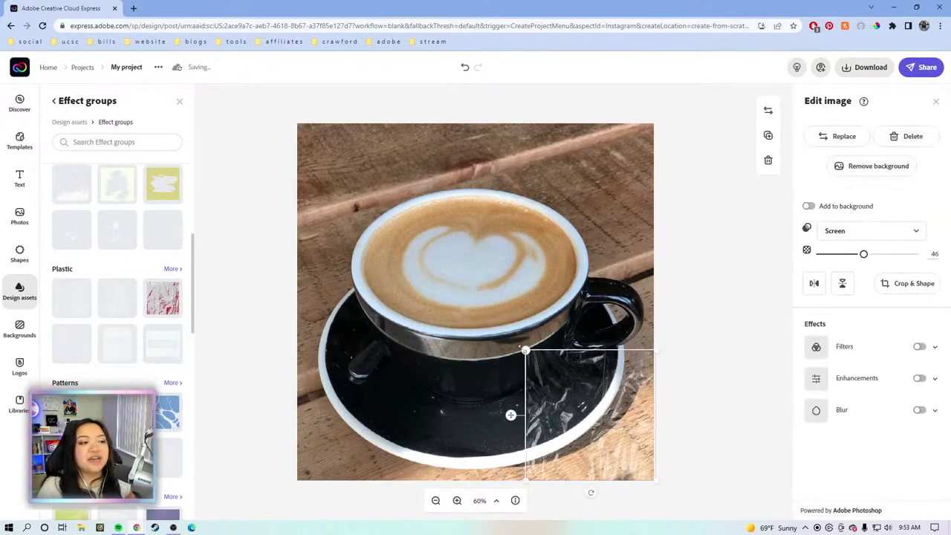
pyautogui.moveTo(526, 350); pyautogui.dragTo(206, 123)
pyautogui.moveTo(482, 371)
pyautogui.mouseDown()
pyautogui.moveTo(499, 381)
pyautogui.moveTo(490, 378)
pyautogui.mouseUp()
pyautogui.click(735, 370)
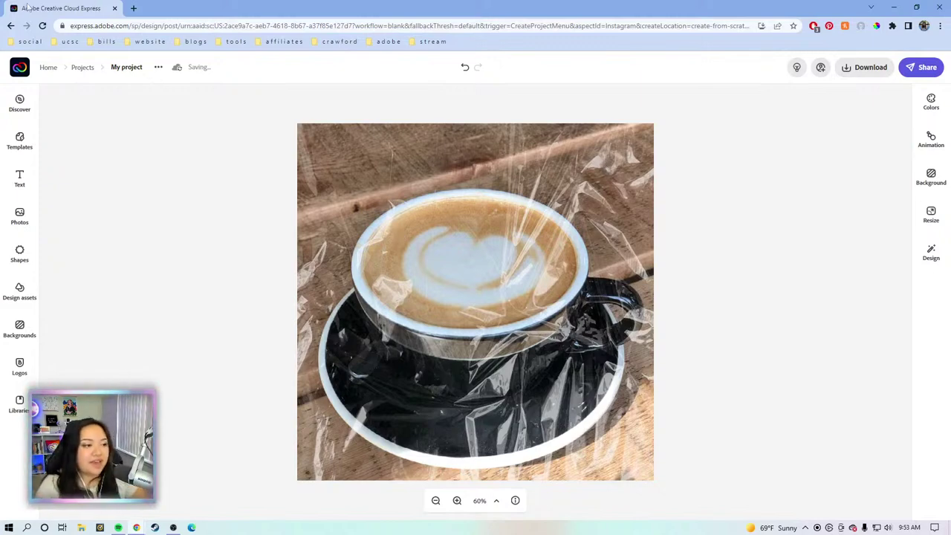
# Step: Delete the plastic wrap overlay from the coffee photo
pyautogui.click(518, 329)
pyautogui.press('Escape')
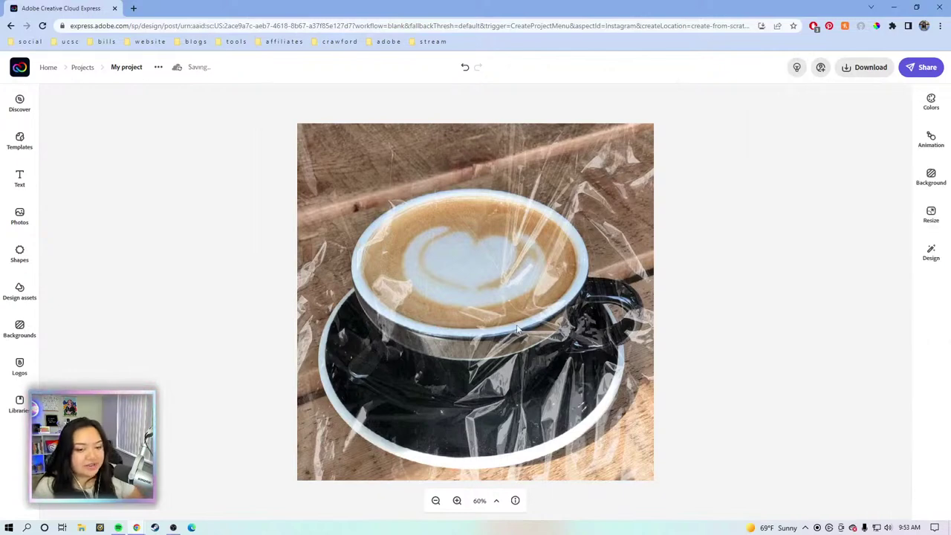
# Step: Add the yellow film frame from the Film effects and place it over the coffee photo's lower-right corner
pyautogui.click(20, 290)
pyautogui.scroll(-10, 117, 297)
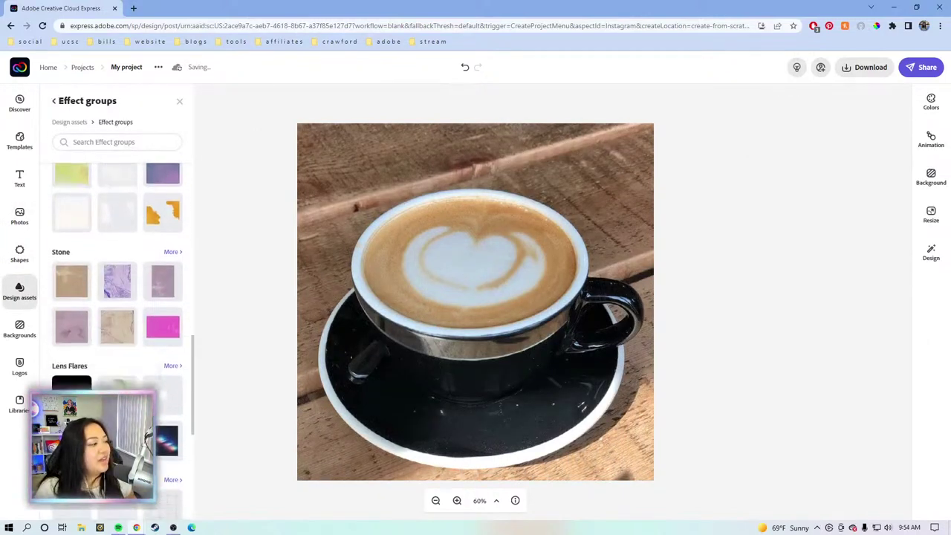
pyautogui.scroll(-5, 118, 297)
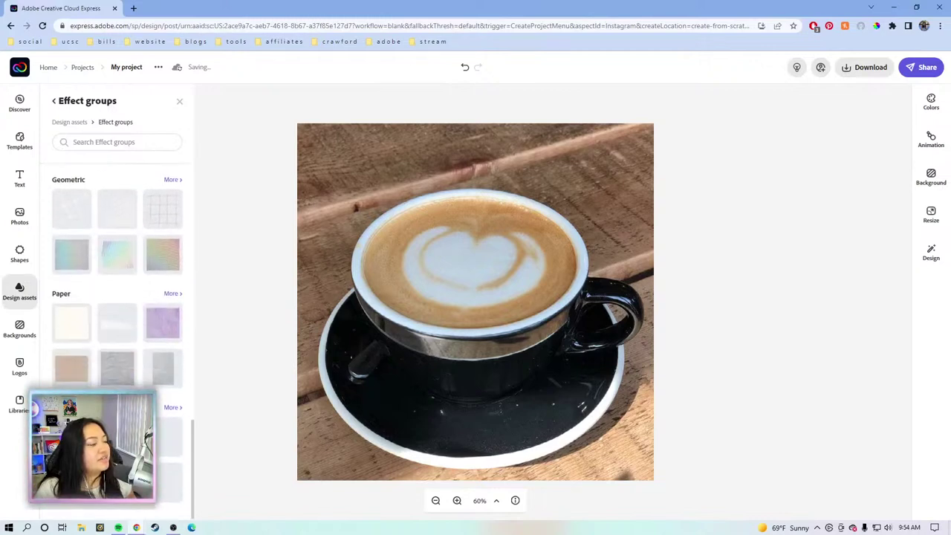
pyautogui.click(171, 408)
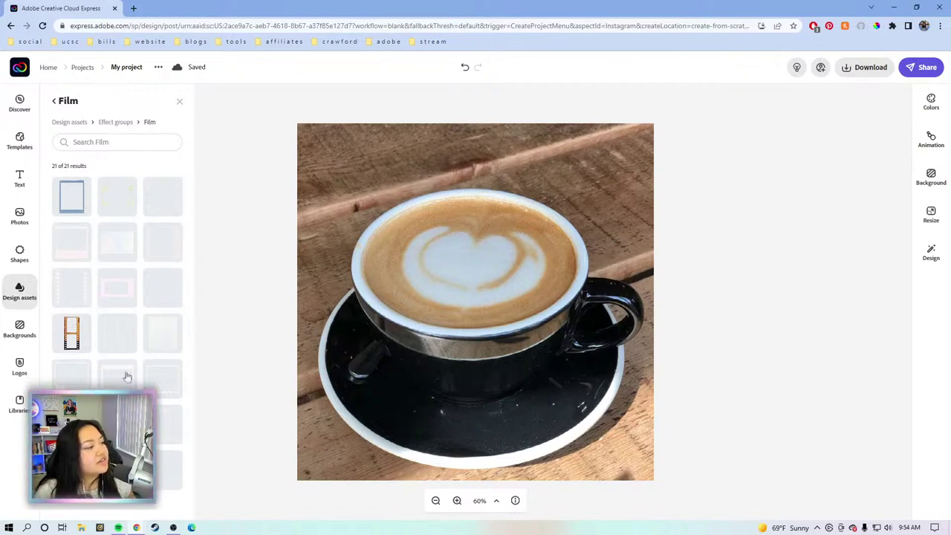
pyautogui.click(169, 392)
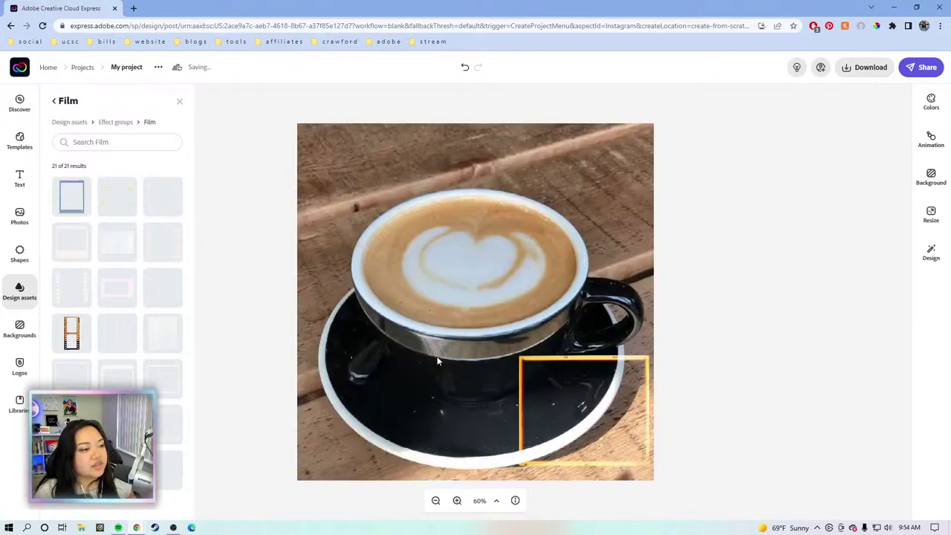
pyautogui.click(570, 381)
pyautogui.moveTo(594, 375); pyautogui.dragTo(604, 402)
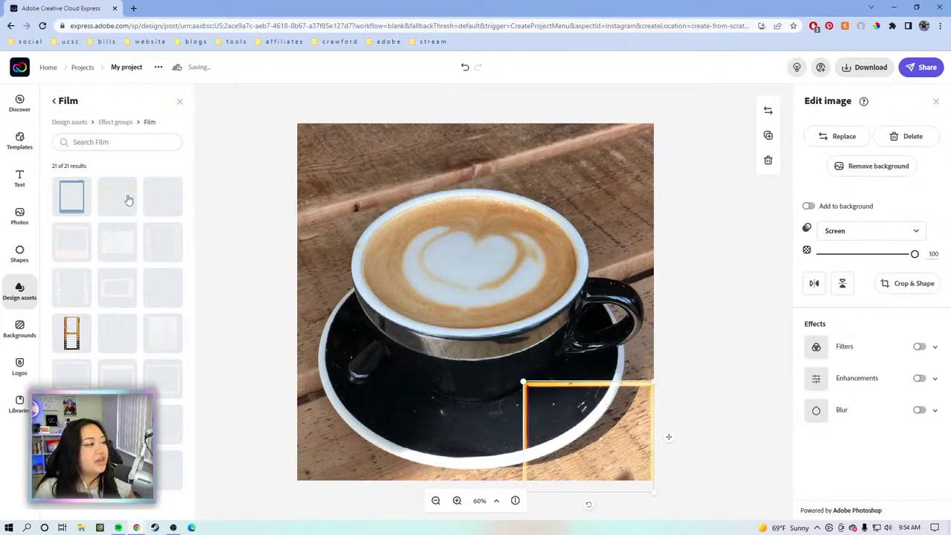
# Step: Add the colorful filmstrip effect and enlarge it to cover the whole coffee photo
pyautogui.click(106, 247)
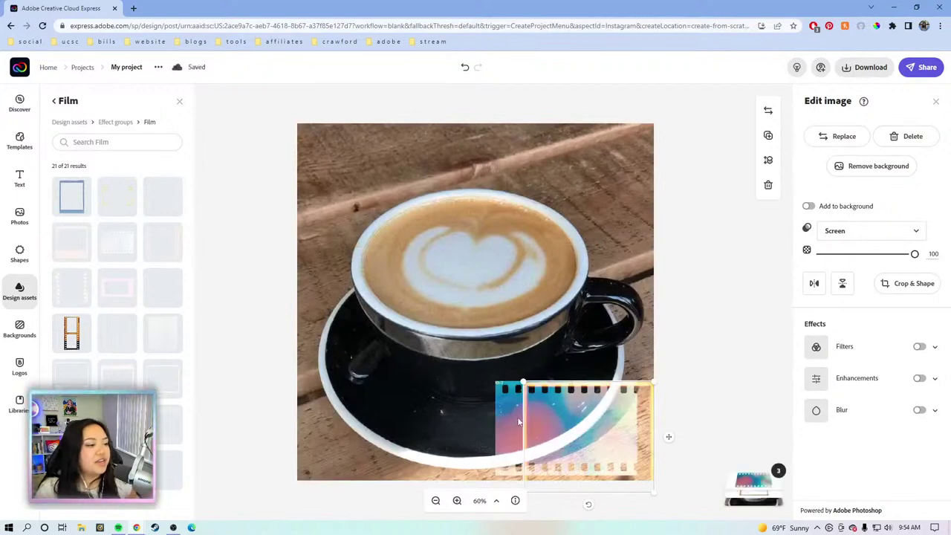
pyautogui.moveTo(513, 411); pyautogui.dragTo(497, 240)
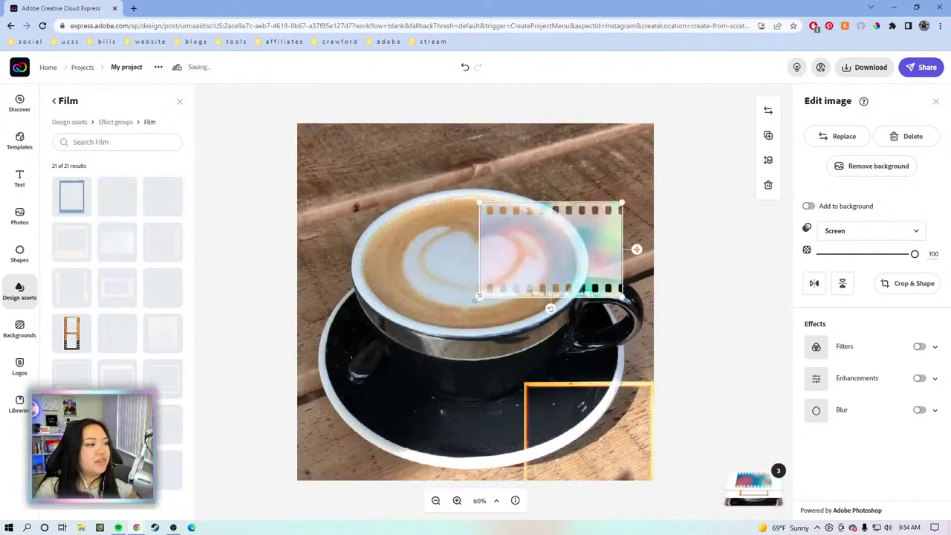
pyautogui.moveTo(478, 297); pyautogui.dragTo(246, 455)
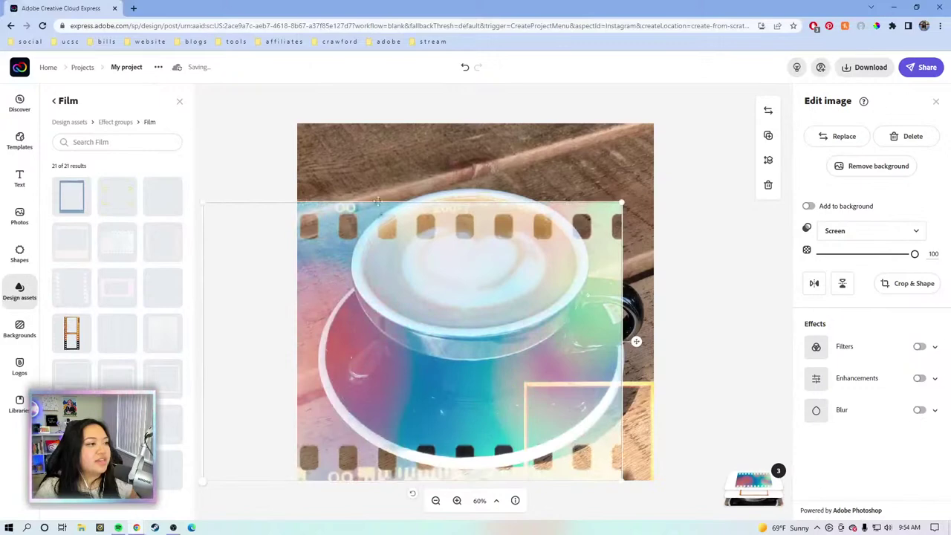
pyautogui.moveTo(450, 350); pyautogui.dragTo(552, 277)
pyautogui.moveTo(290, 144); pyautogui.dragTo(234, 90)
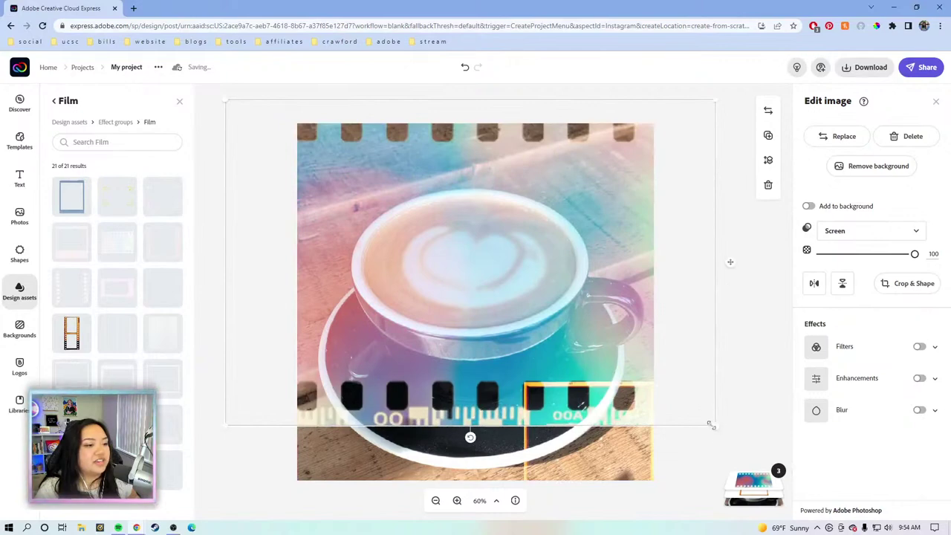
pyautogui.moveTo(711, 423); pyautogui.dragTo(754, 498)
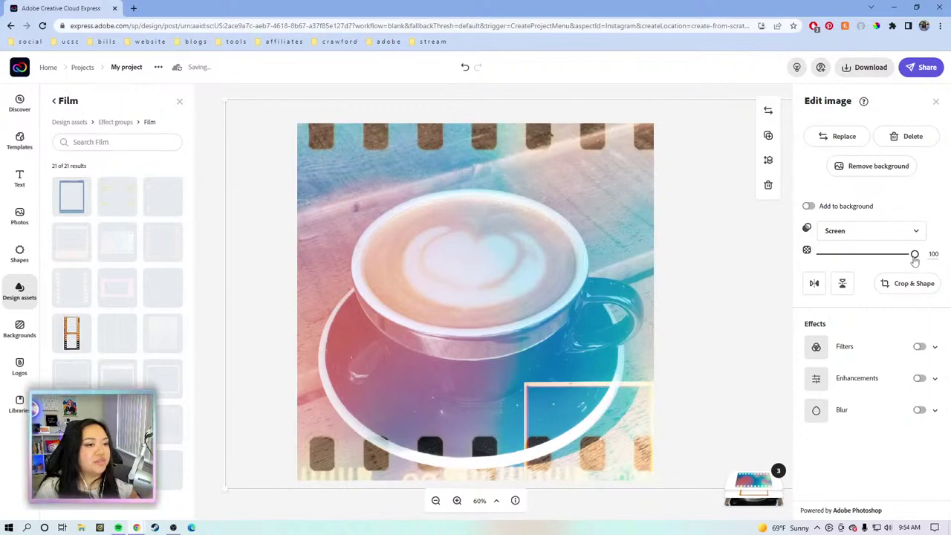
# Step: Lower the filmstrip overlay's opacity to 67 and delete the overlay
pyautogui.moveTo(914, 254); pyautogui.dragTo(885, 258)
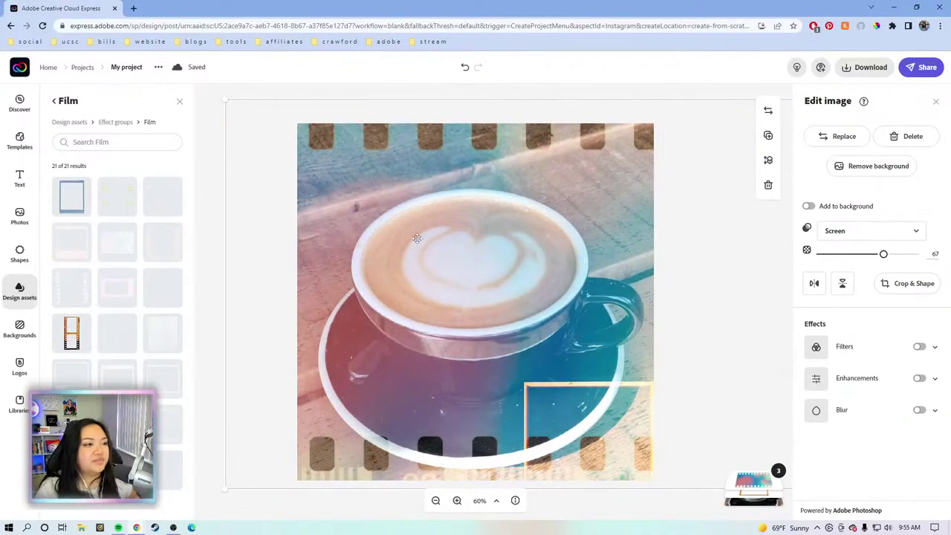
pyautogui.press('Delete')
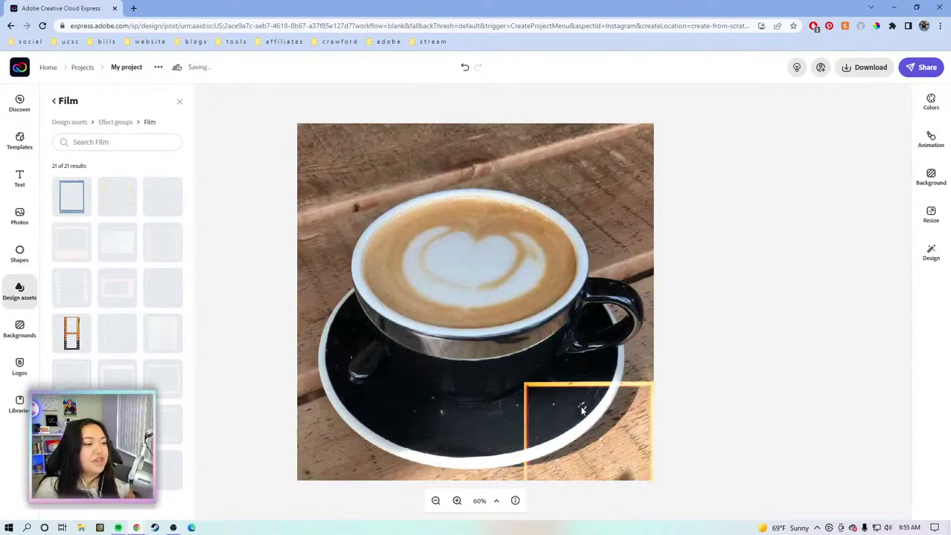
# Step: Enlarge and center the yellow film frame so its bands run along the photo's upper and lower edges
pyautogui.click(618, 385)
pyautogui.moveTo(525, 381); pyautogui.dragTo(216, 116)
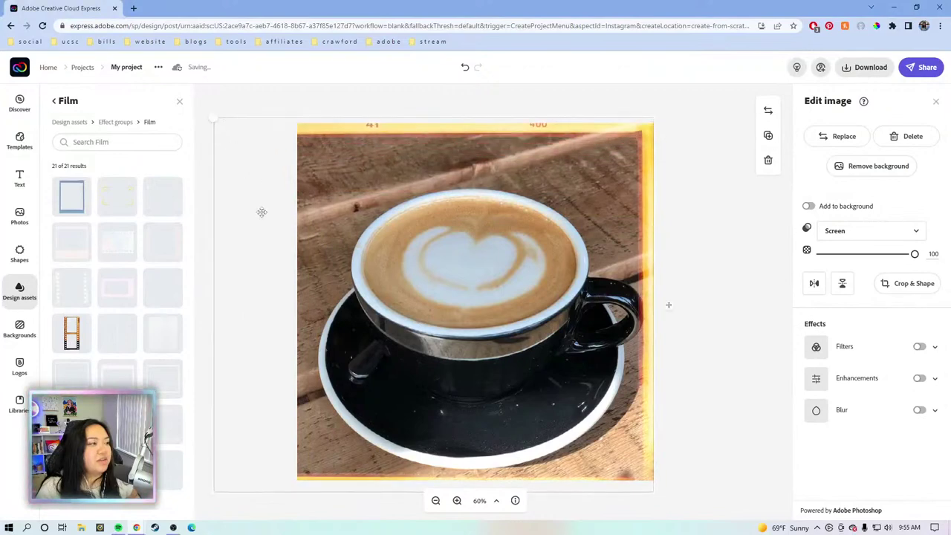
pyautogui.moveTo(262, 213); pyautogui.dragTo(308, 217)
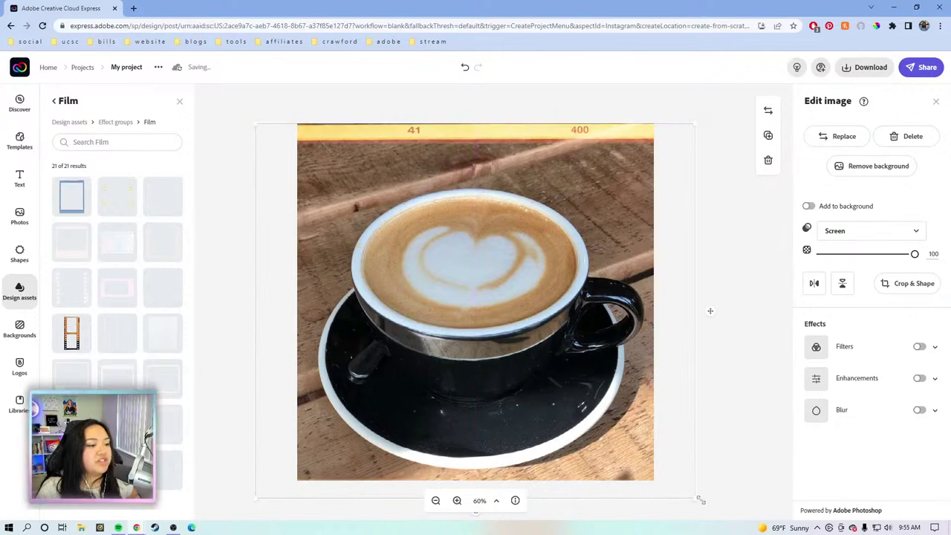
pyautogui.moveTo(699, 499); pyautogui.dragTo(673, 482)
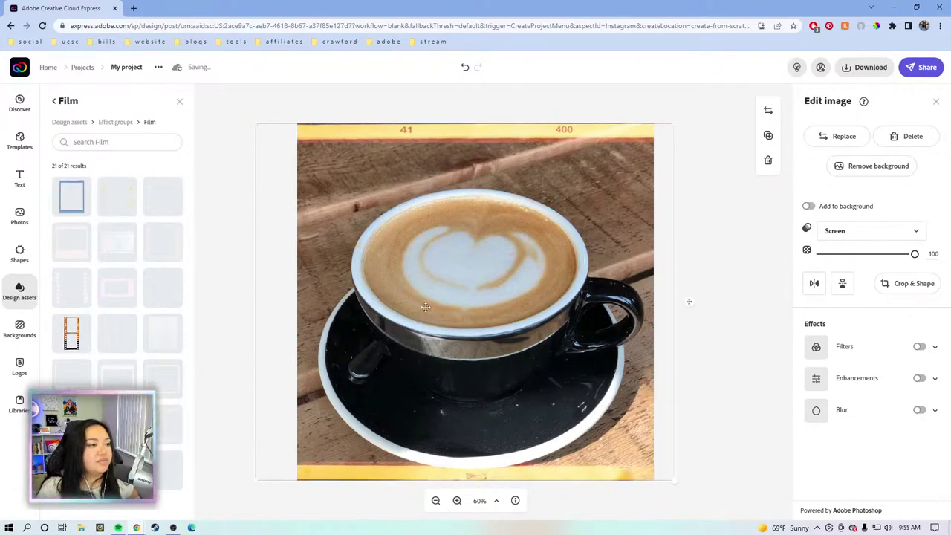
pyautogui.moveTo(424, 306)
pyautogui.mouseDown()
pyautogui.moveTo(449, 304)
pyautogui.moveTo(442, 302)
pyautogui.mouseUp()
pyautogui.click(738, 247)
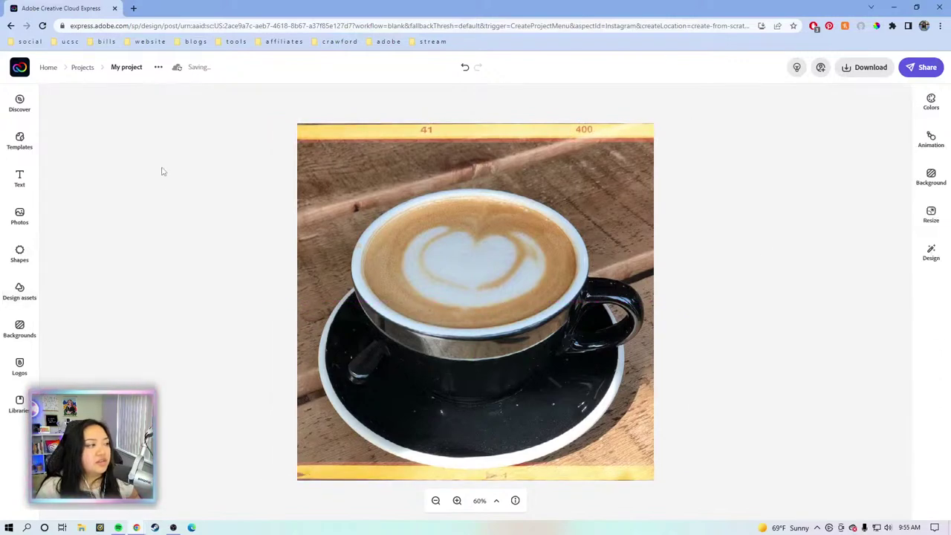
# Step: Open the full Shadow collection within the Overlays design assets
pyautogui.click(19, 290)
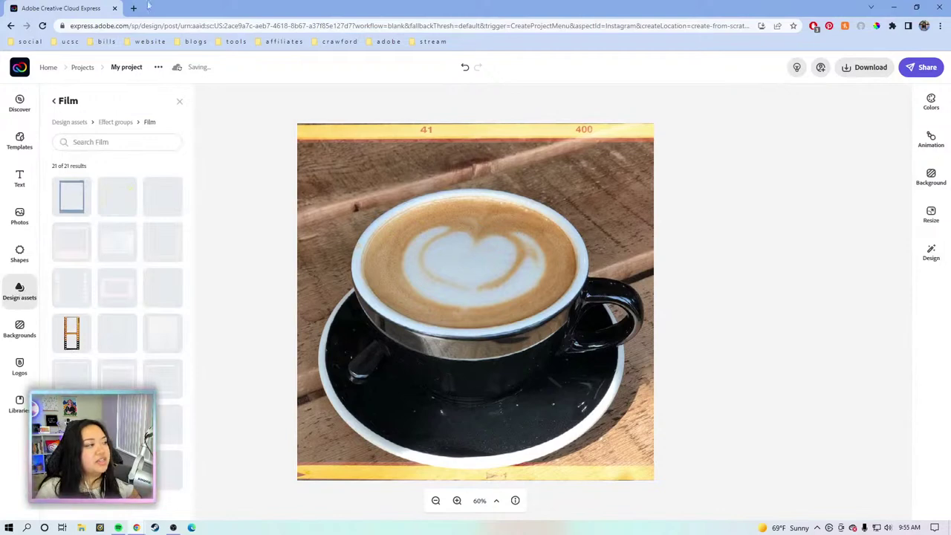
pyautogui.click(72, 122)
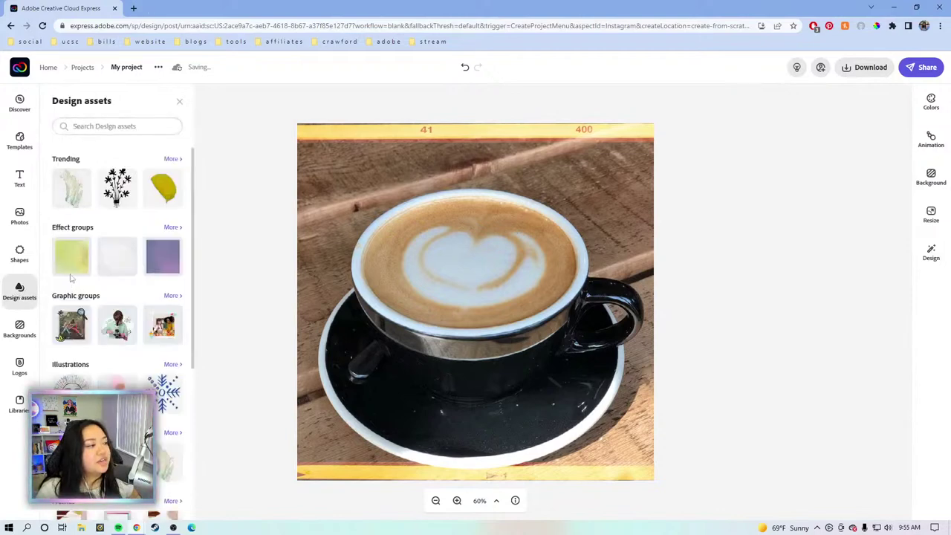
pyautogui.scroll(-5, 71, 278)
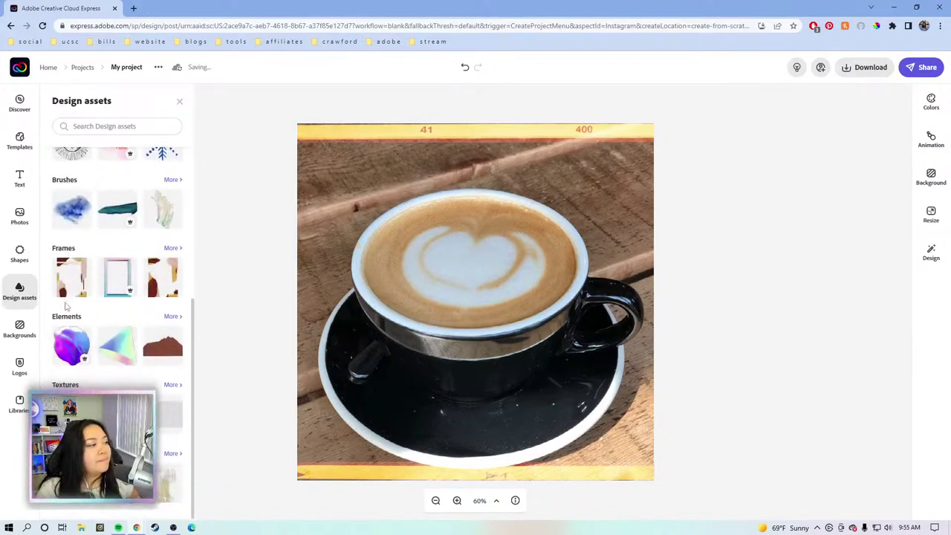
pyautogui.click(168, 455)
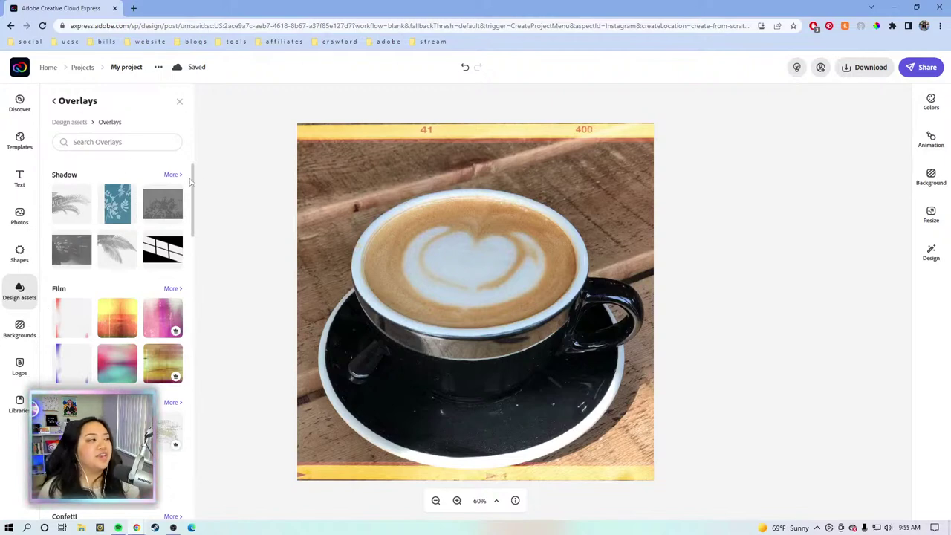
pyautogui.click(253, 160)
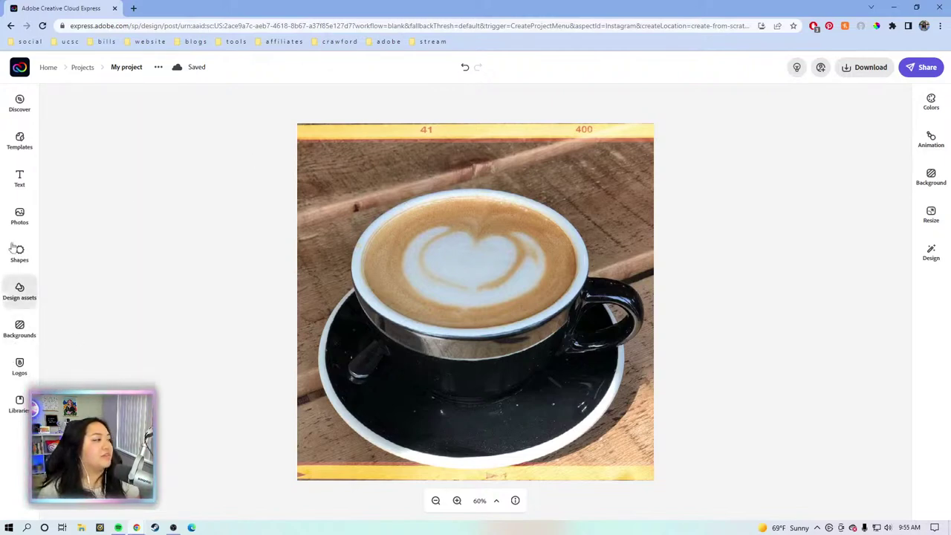
pyautogui.click(16, 302)
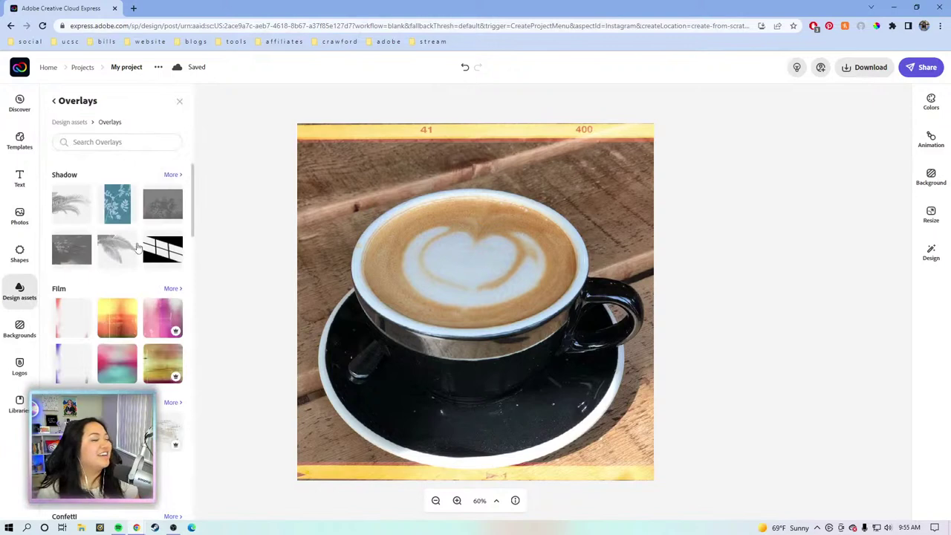
pyautogui.click(177, 178)
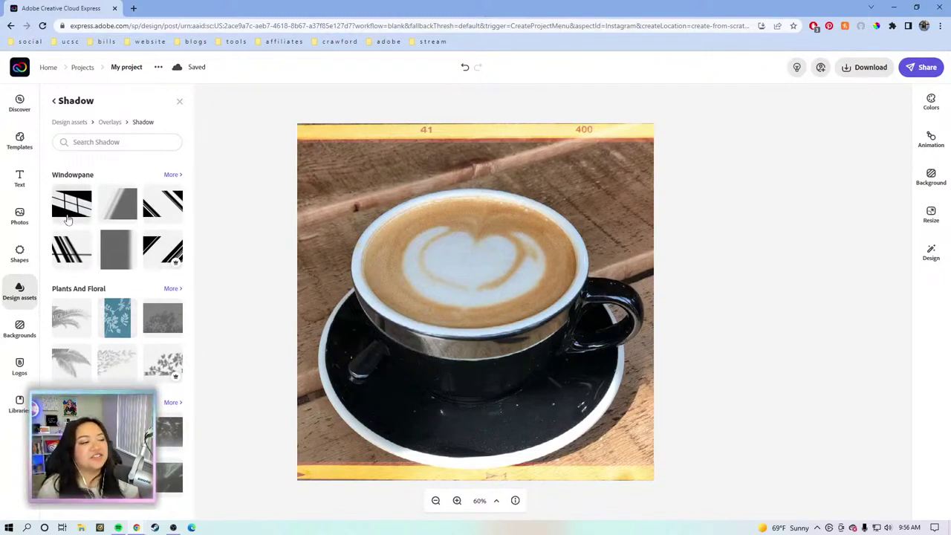
# Step: Browse the Windowpane shadows and add the first one to the post
pyautogui.click(435, 502)
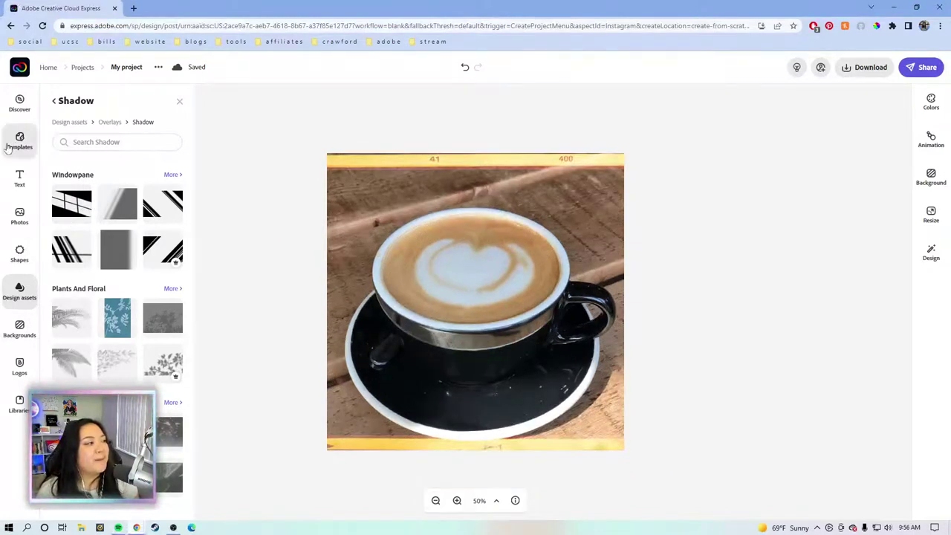
pyautogui.click(172, 176)
pyautogui.scroll(-1, 118, 312)
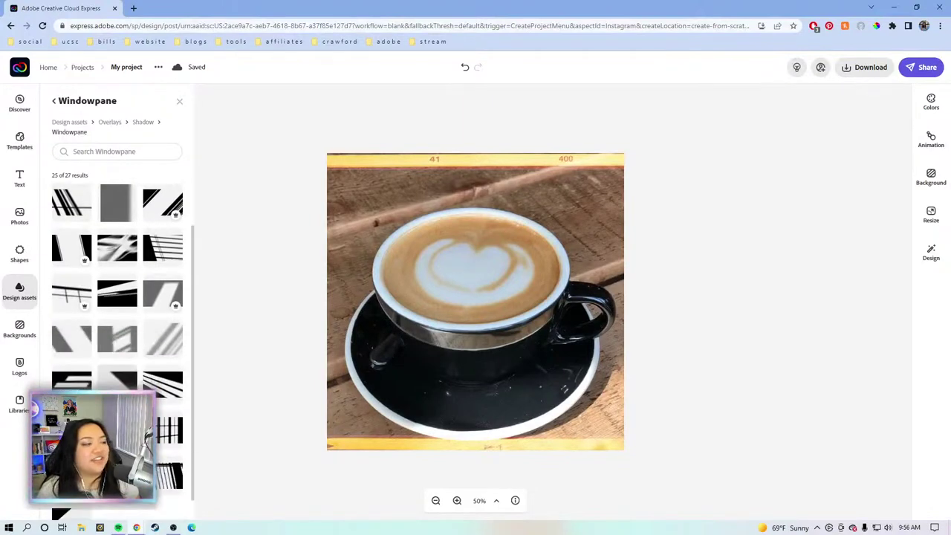
pyautogui.scroll(-1, 117, 312)
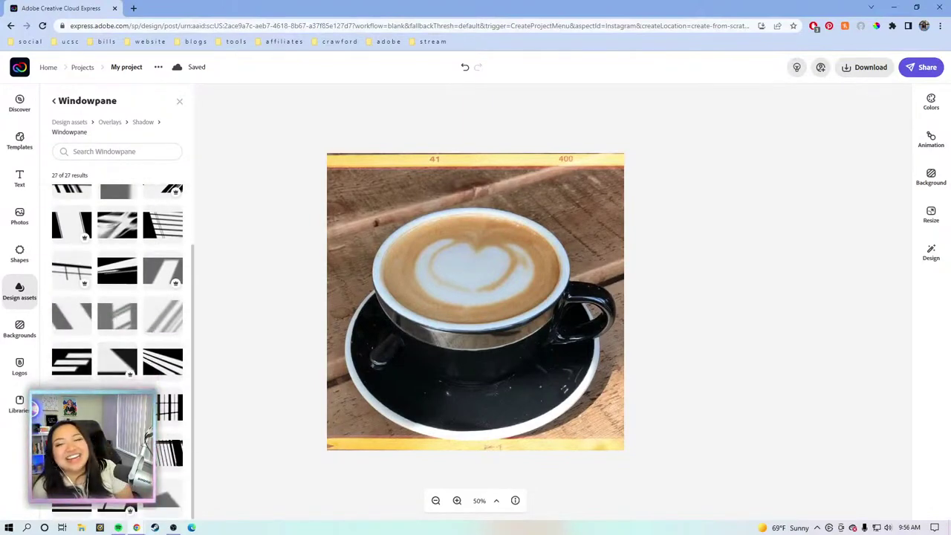
pyautogui.scroll(2, 115, 312)
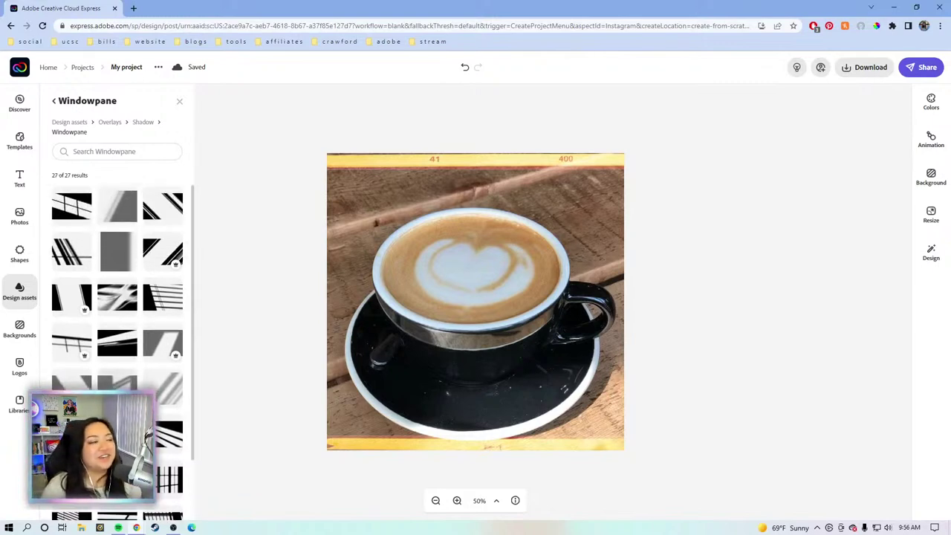
pyautogui.click(68, 212)
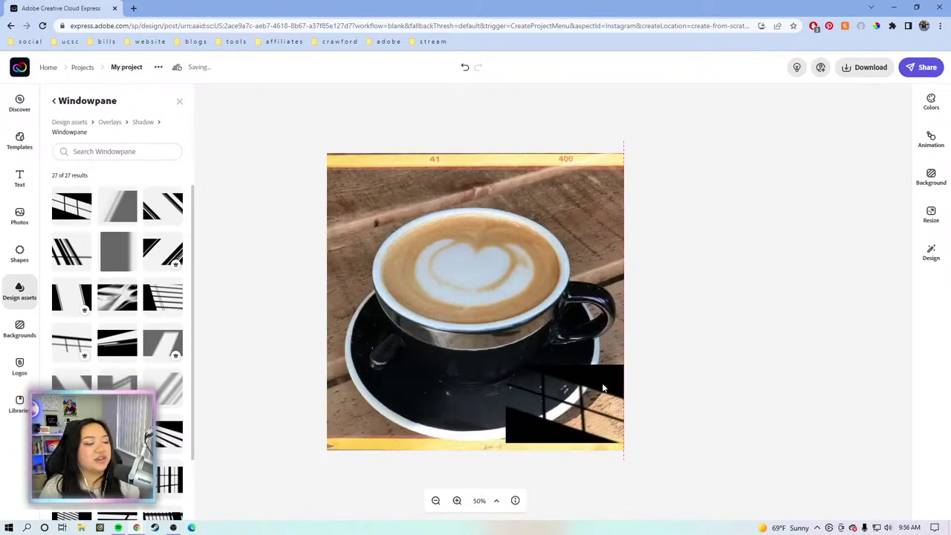
# Step: Enlarge the windowpane shadow to cover the whole coffee photo and set its opacity to 45
pyautogui.click(530, 372)
pyautogui.moveTo(513, 366); pyautogui.dragTo(206, 111)
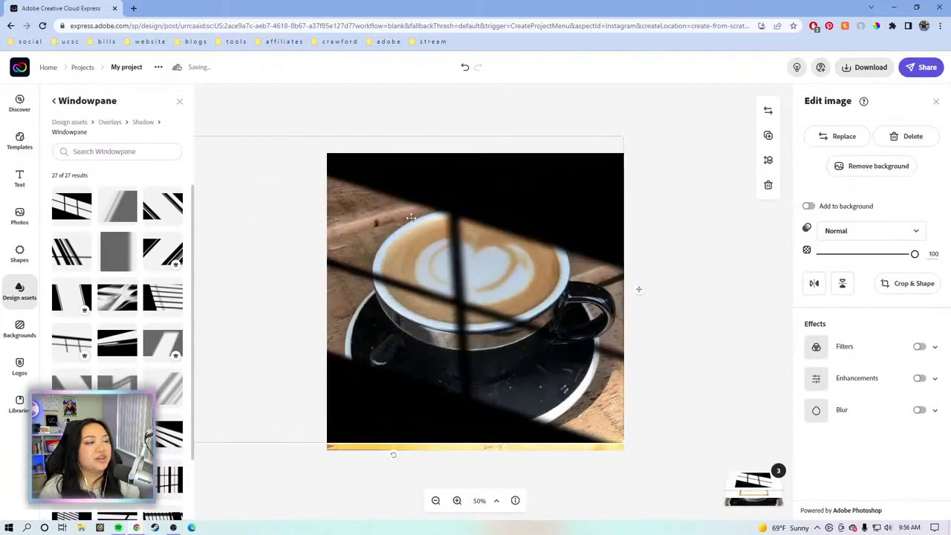
pyautogui.moveTo(540, 192); pyautogui.dragTo(586, 212)
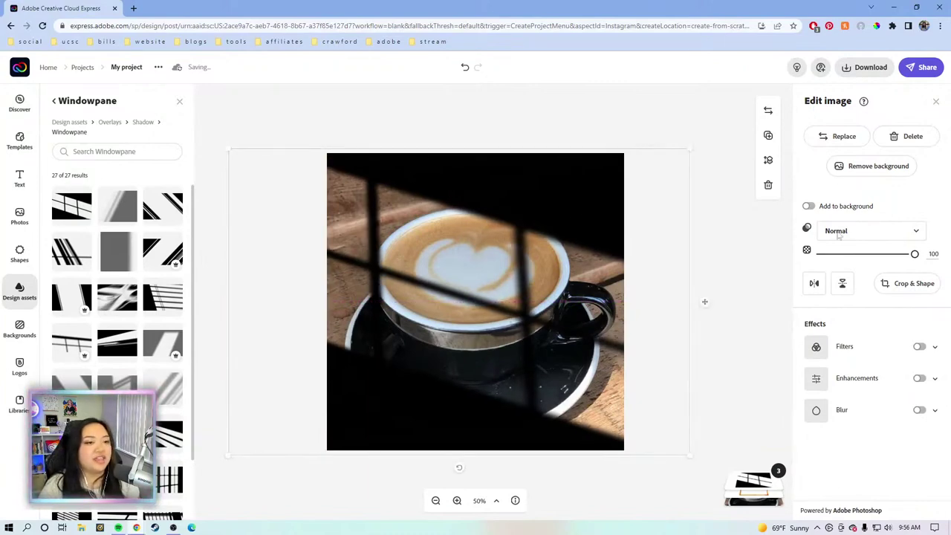
pyautogui.moveTo(914, 254); pyautogui.dragTo(862, 255)
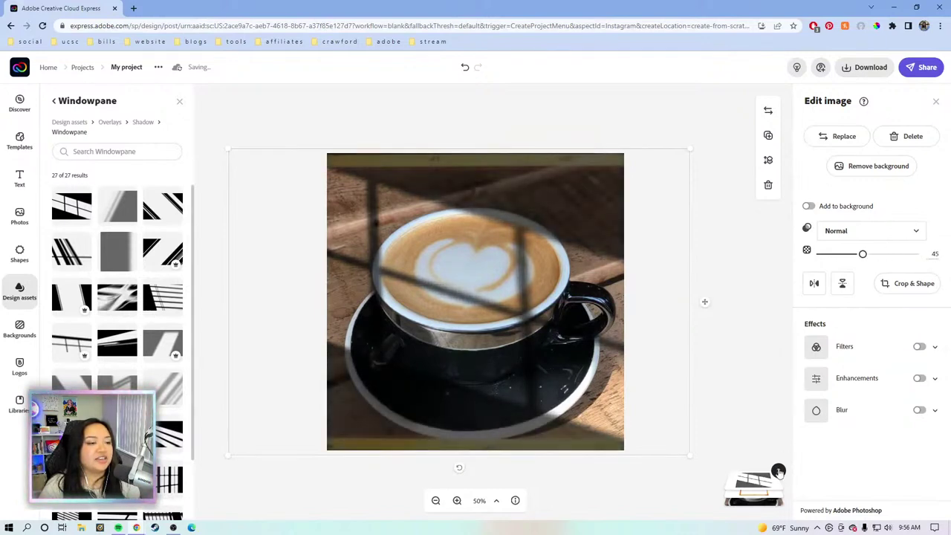
# Step: Bring the yellow film frame above the windowpane shadow in the layer order and delete the frame
pyautogui.click(770, 494)
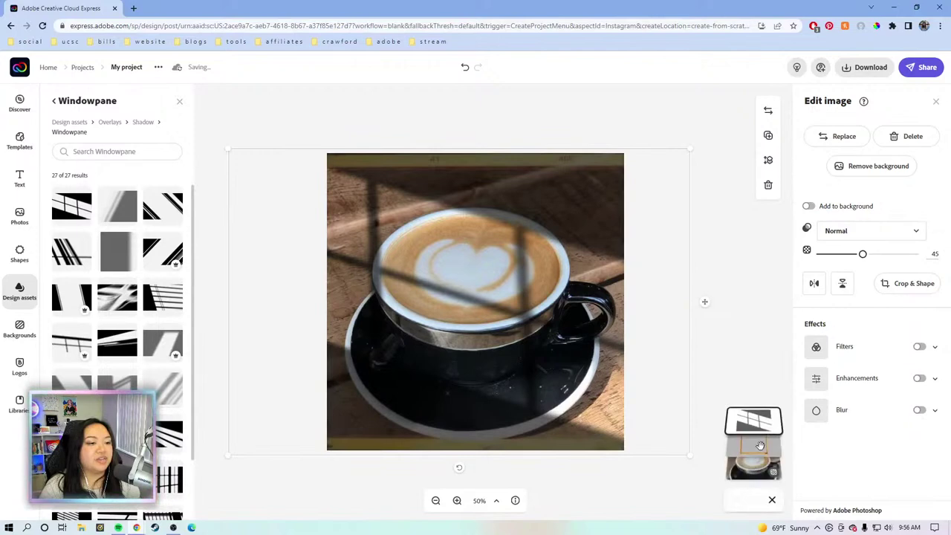
pyautogui.click(730, 274)
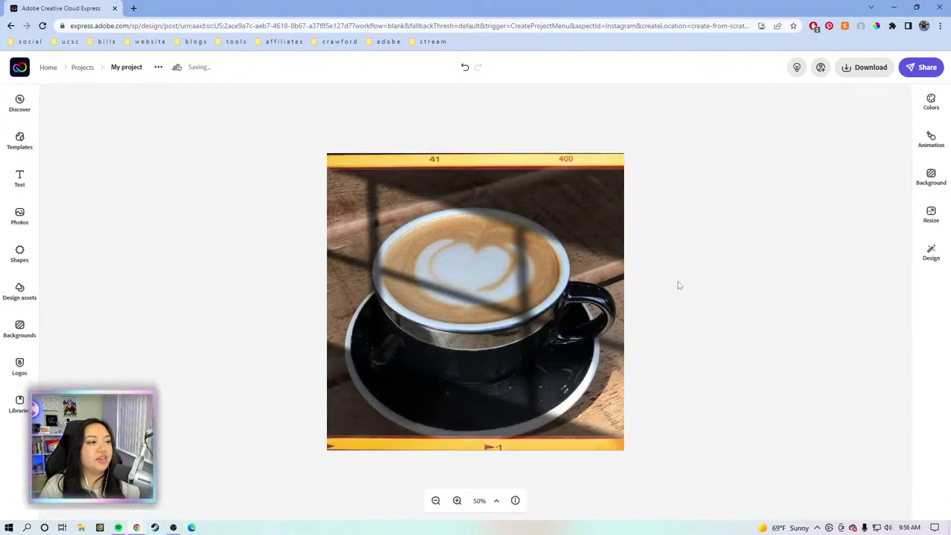
pyautogui.click(606, 170)
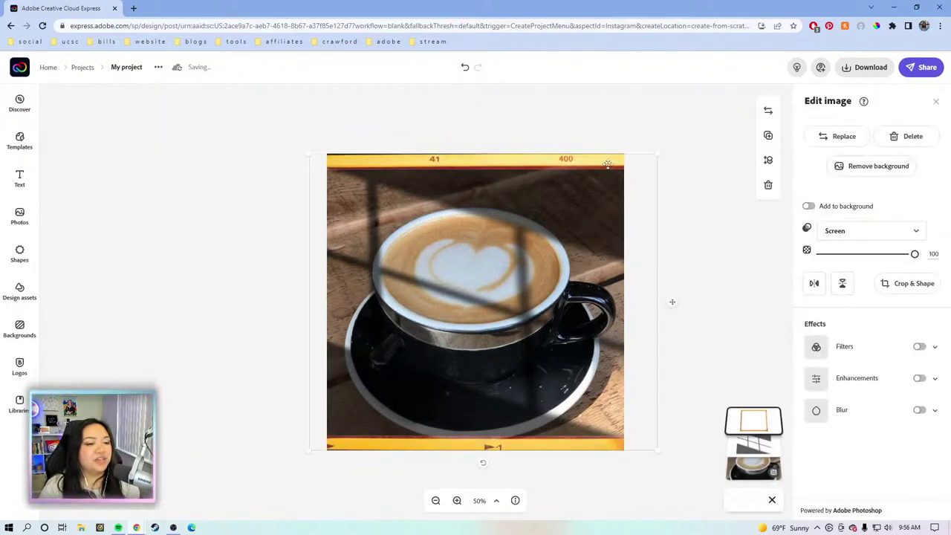
pyautogui.press('Escape')
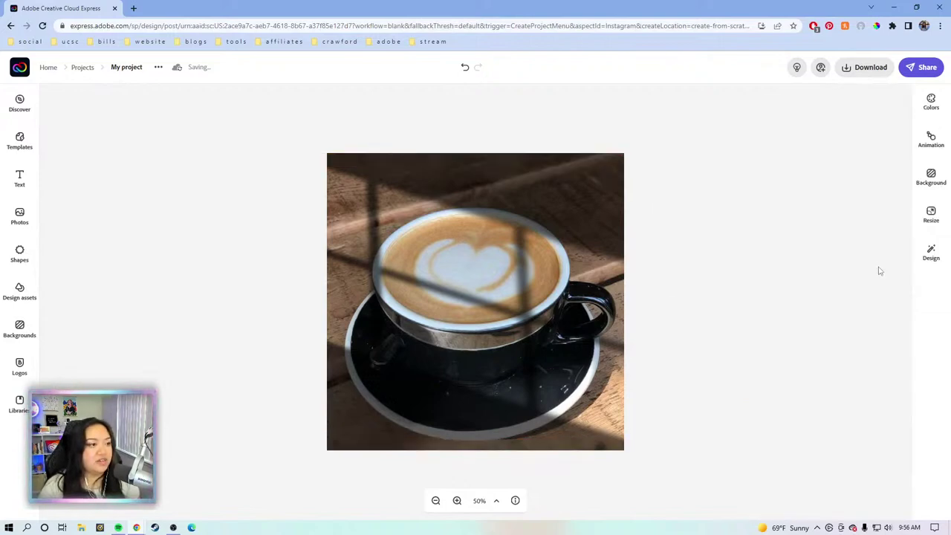
# Step: Set the windowpane shadow's opacity to 38
pyautogui.click(597, 186)
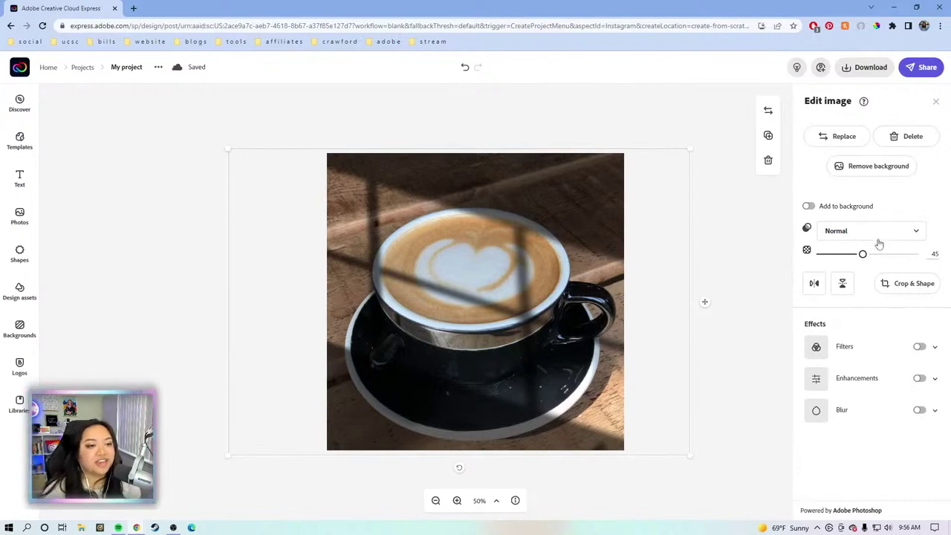
pyautogui.moveTo(862, 253)
pyautogui.mouseDown()
pyautogui.moveTo(835, 252)
pyautogui.moveTo(856, 250)
pyautogui.mouseUp()
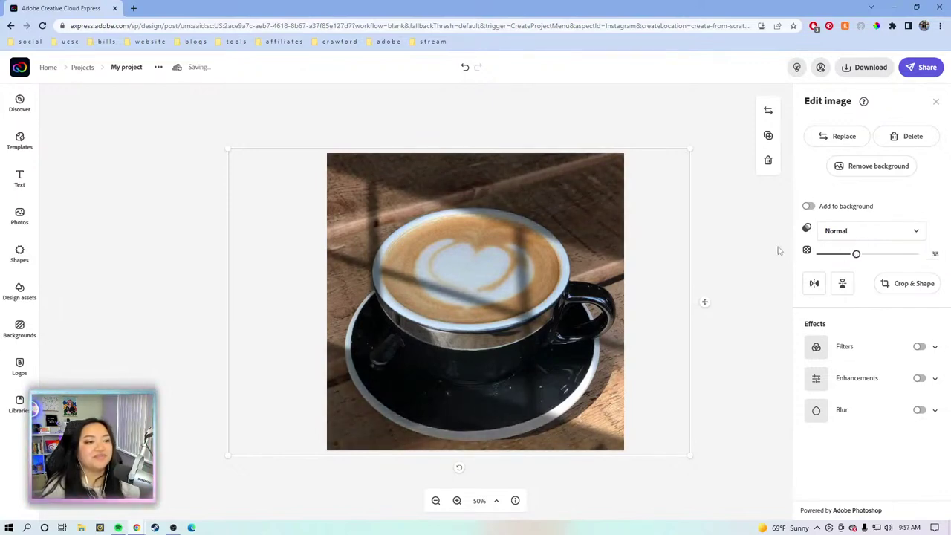
pyautogui.click(752, 231)
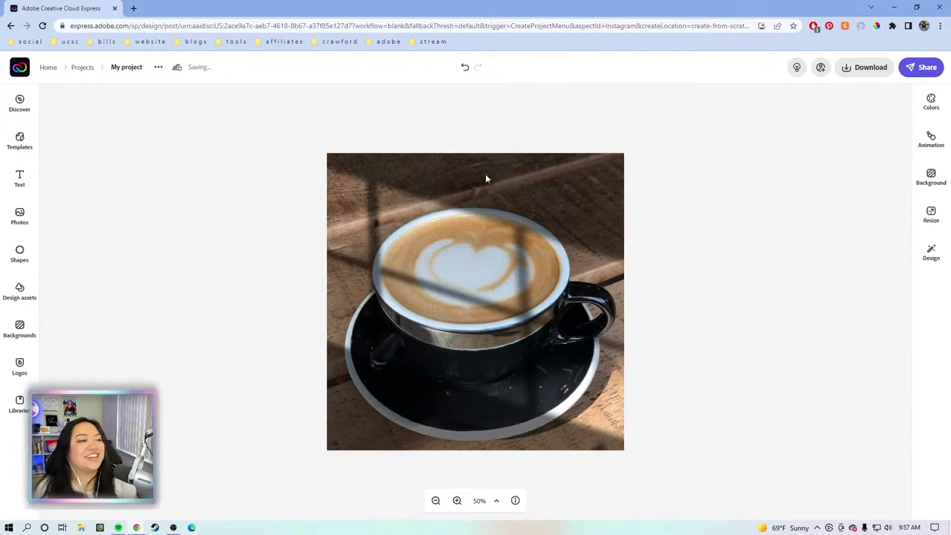
# Step: Delete the windowpane shadow and open the full Plants And Floral collection of Shadow overlays
pyautogui.click(454, 176)
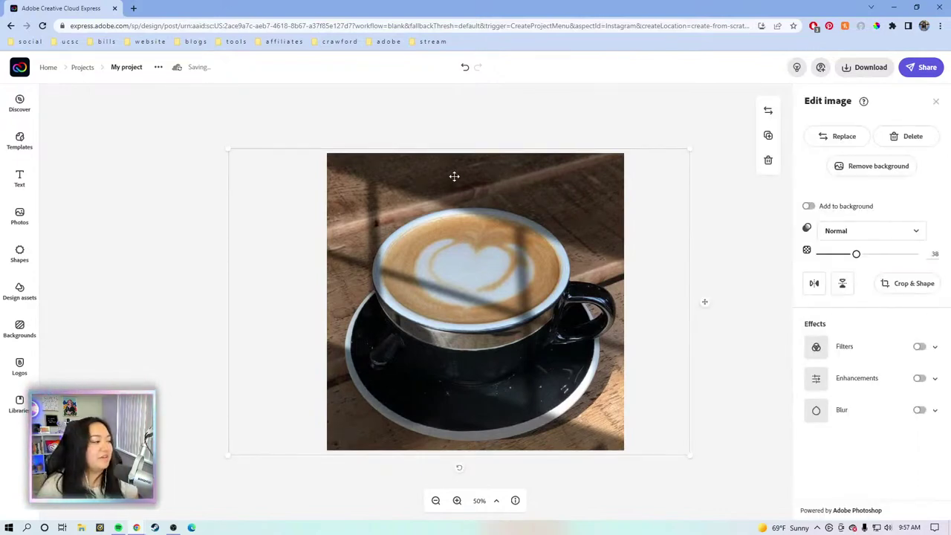
pyautogui.press('Delete')
pyautogui.click(19, 290)
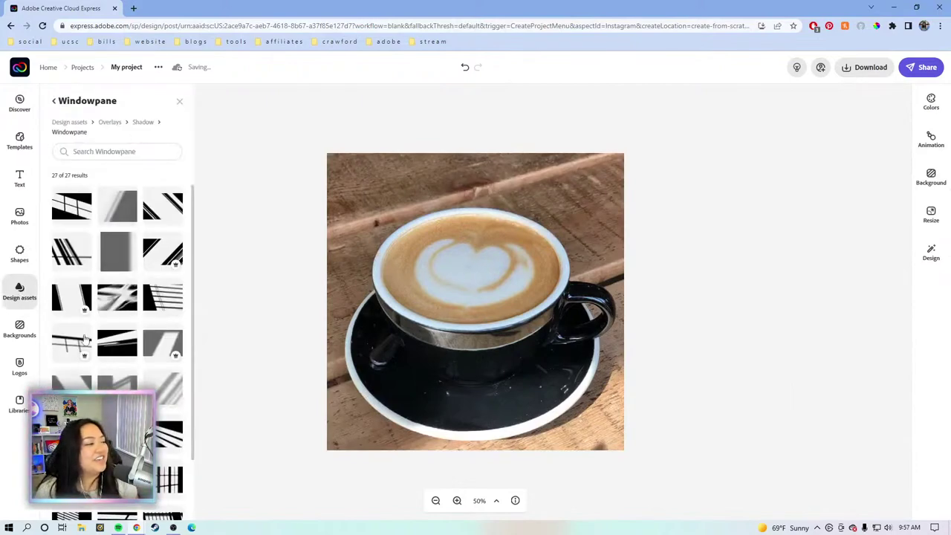
pyautogui.click(112, 123)
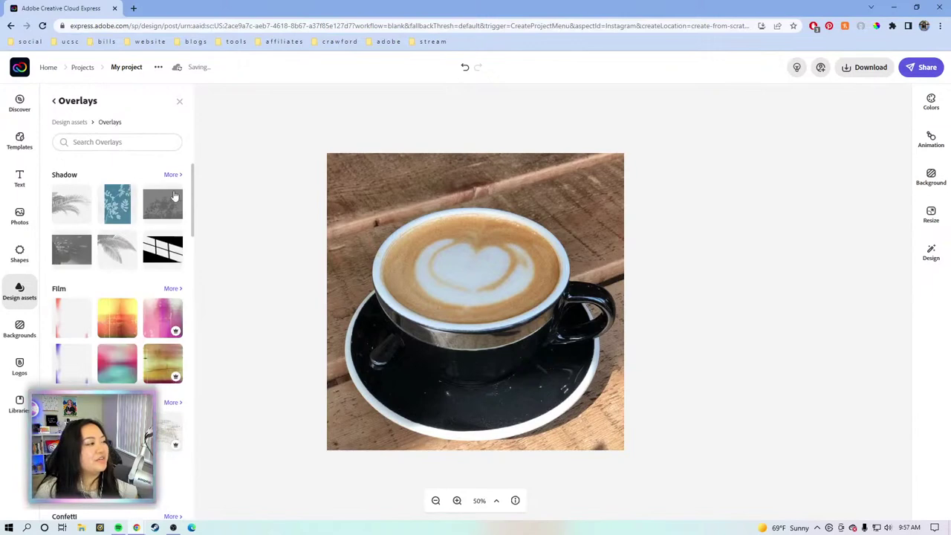
pyautogui.scroll(-2, 173, 195)
pyautogui.scroll(2, 171, 185)
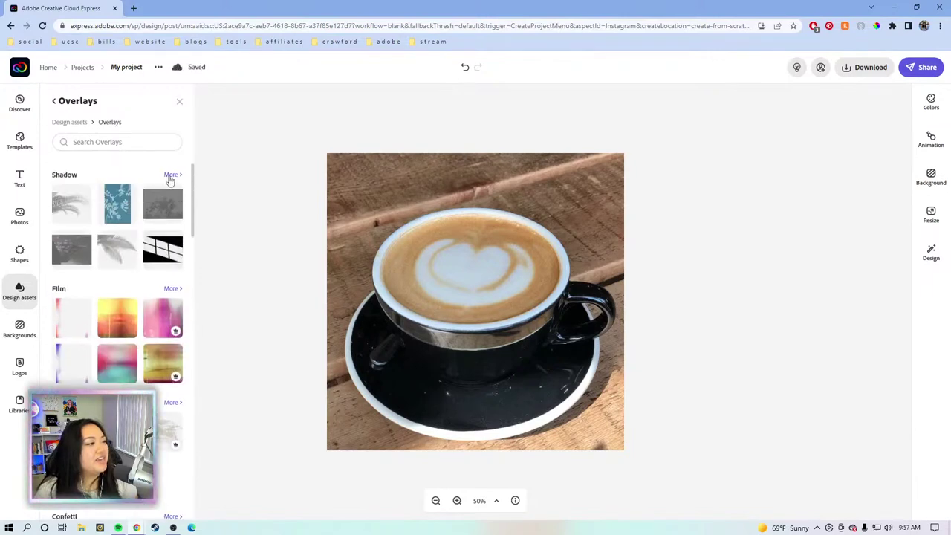
pyautogui.click(171, 175)
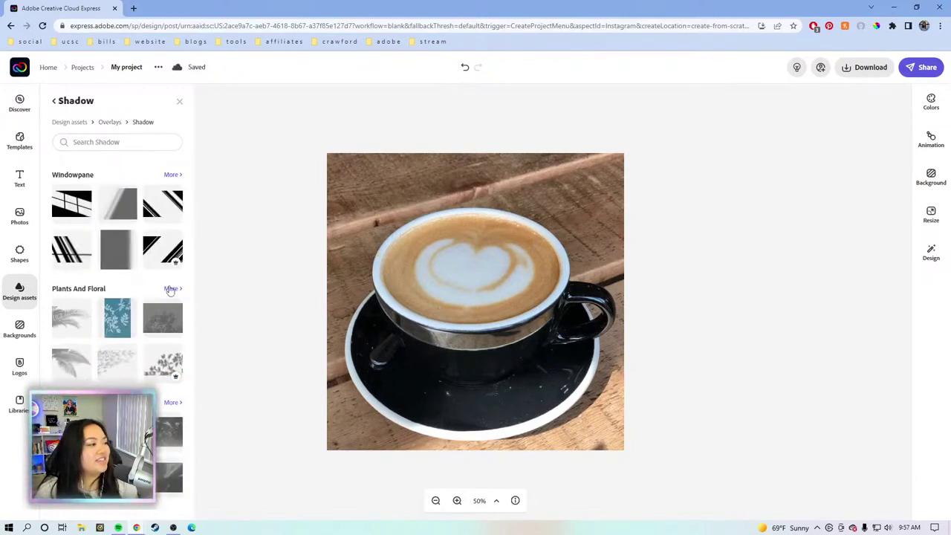
pyautogui.click(170, 290)
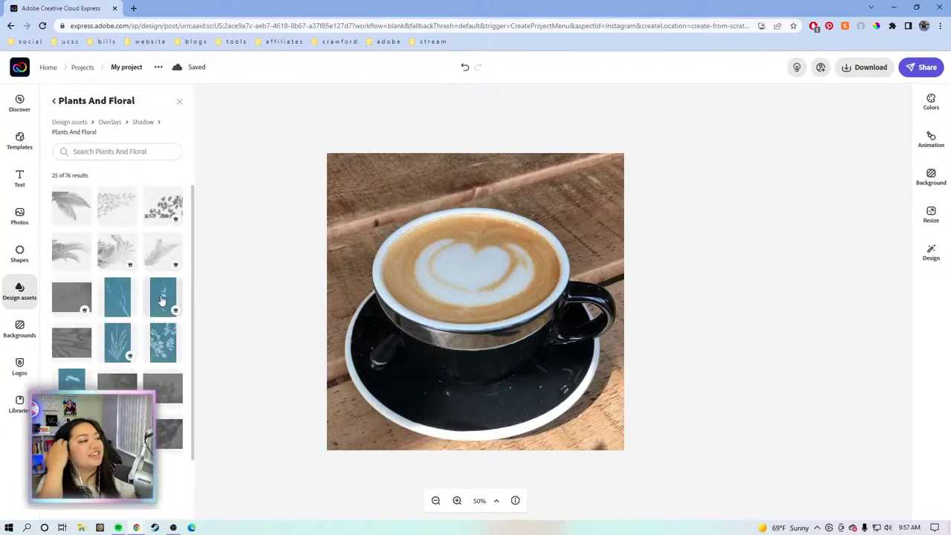
# Step: Browse the Plants And Floral shadows and add the leafy potted-style plant shadow above the dark grey overlays to the post
pyautogui.scroll(-5, 162, 299)
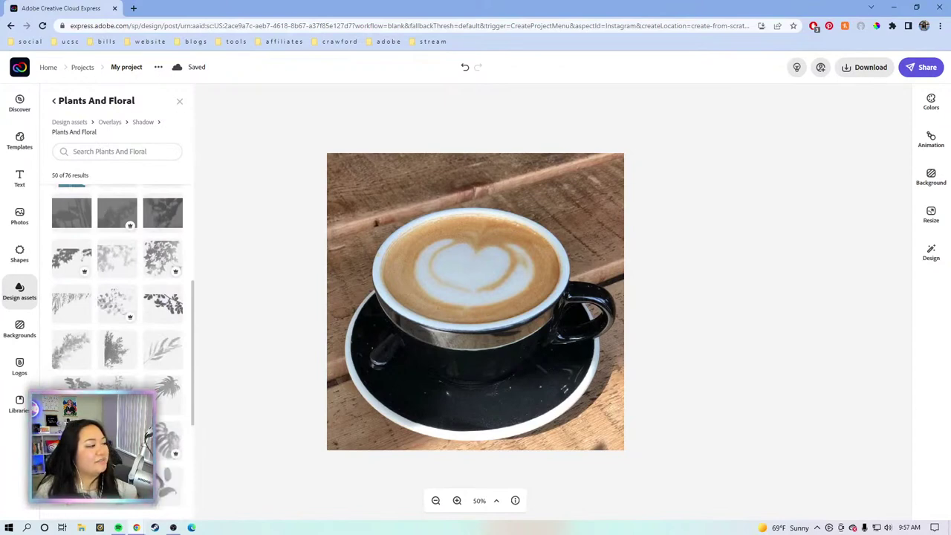
pyautogui.scroll(-10, 117, 297)
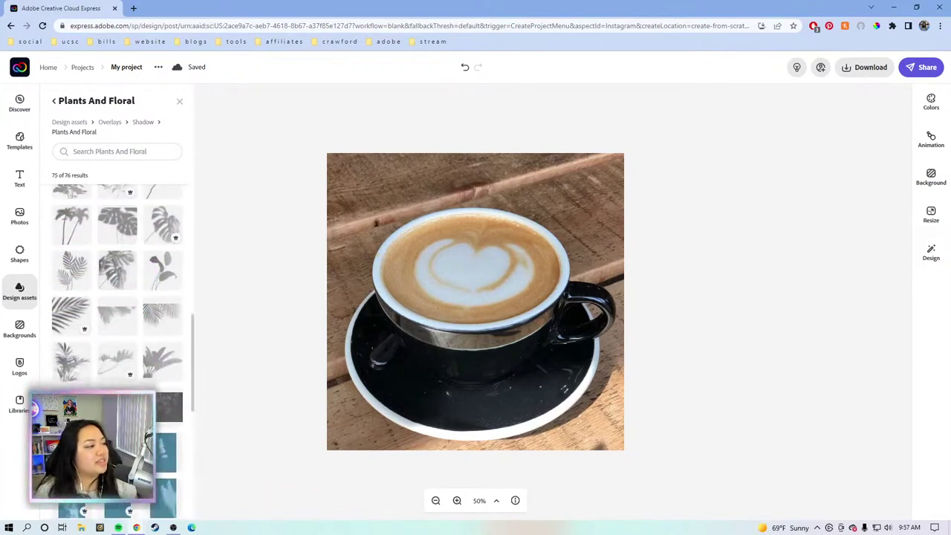
pyautogui.scroll(-1, 69, 310)
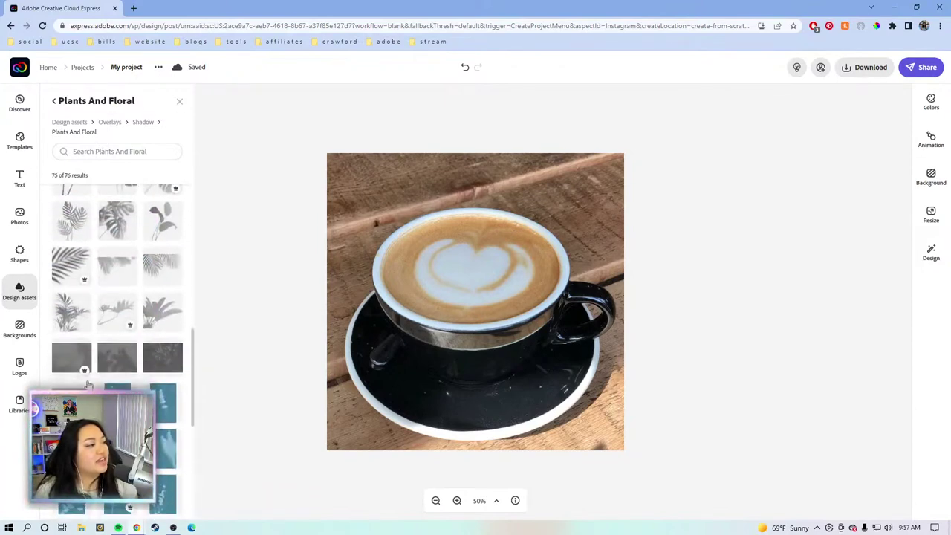
pyautogui.click(69, 309)
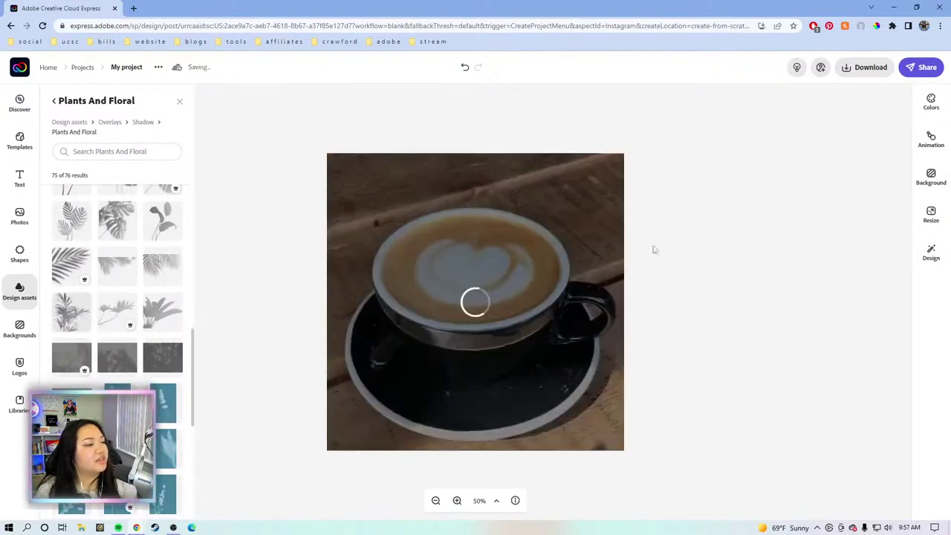
# Step: Enlarge the plant shadow to more than the photo's height and position it over the right half of the coffee photo
pyautogui.click(541, 446)
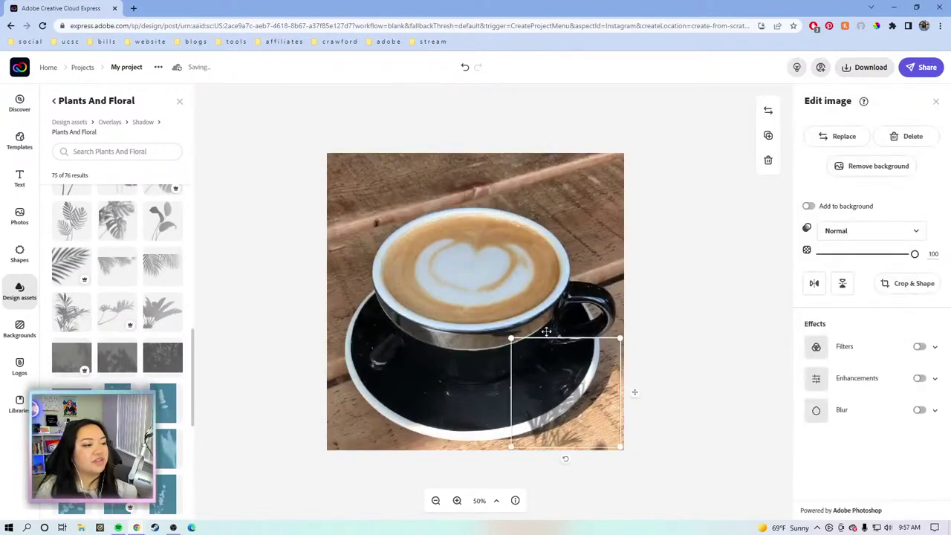
pyautogui.moveTo(550, 334); pyautogui.dragTo(547, 437)
pyautogui.moveTo(606, 361); pyautogui.dragTo(792, 116)
pyautogui.moveTo(716, 345); pyautogui.dragTo(657, 380)
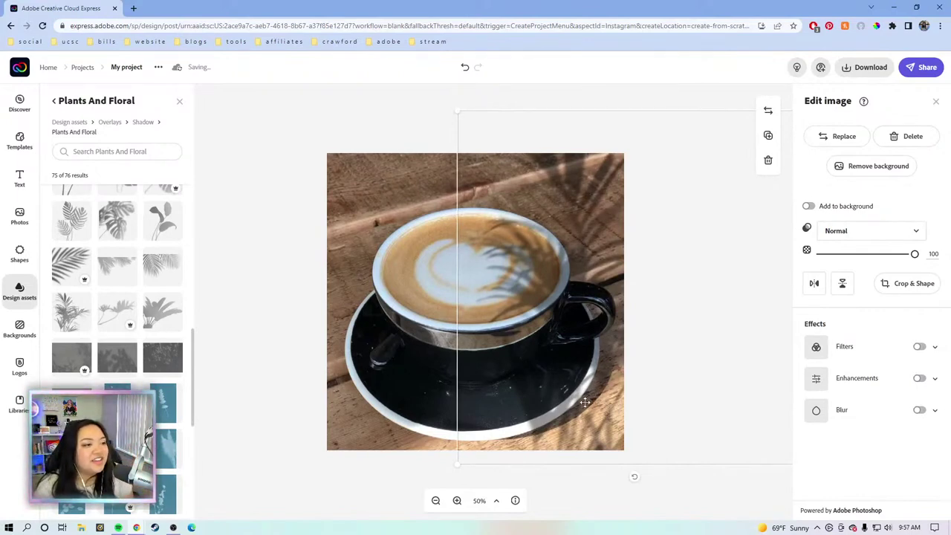
pyautogui.moveTo(633, 482); pyautogui.dragTo(633, 389)
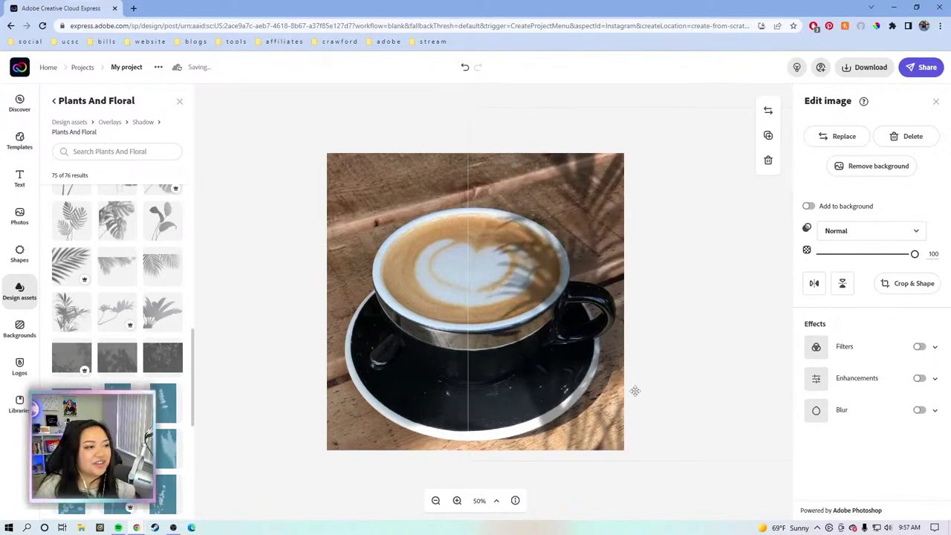
pyautogui.click(293, 349)
pyautogui.click(461, 220)
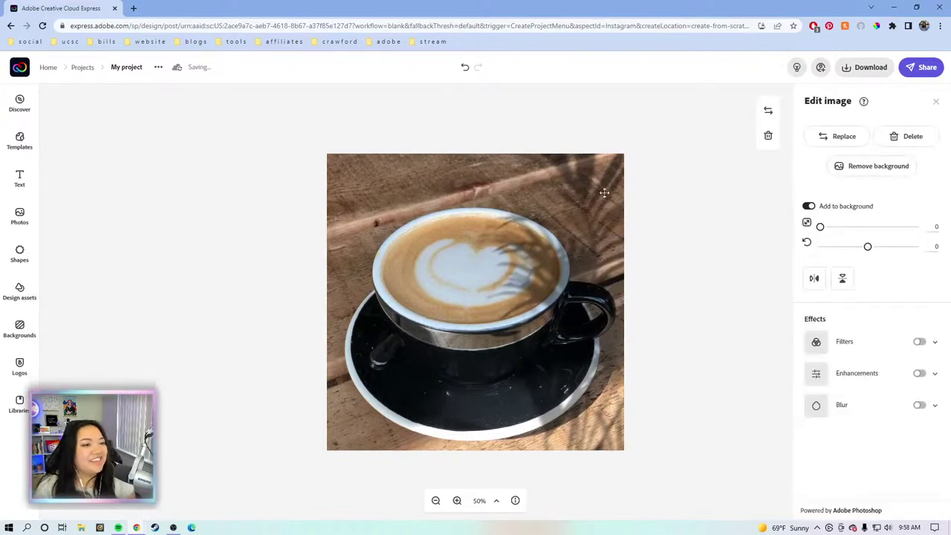
pyautogui.click(129, 207)
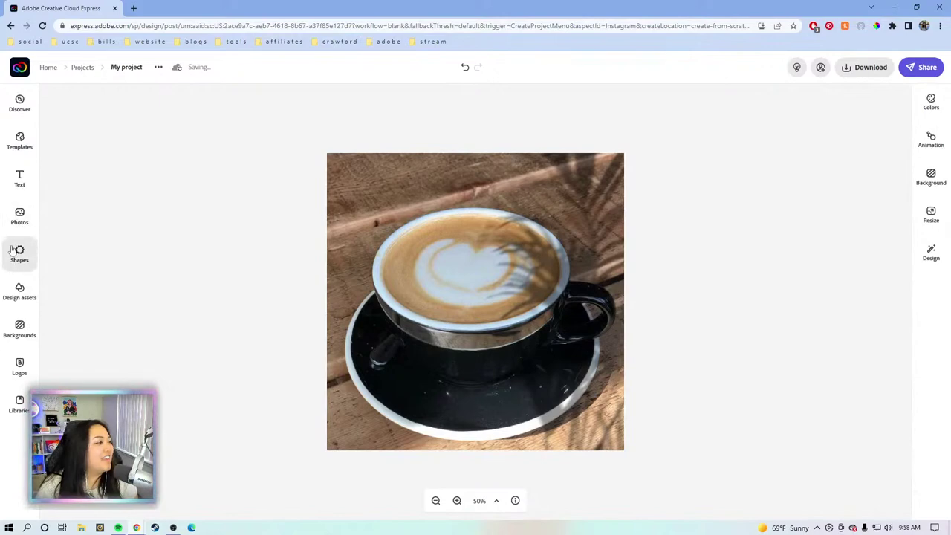
# Step: Open the full Confetti collection within the Overlays design assets and browse its confetti designs
pyautogui.click(15, 291)
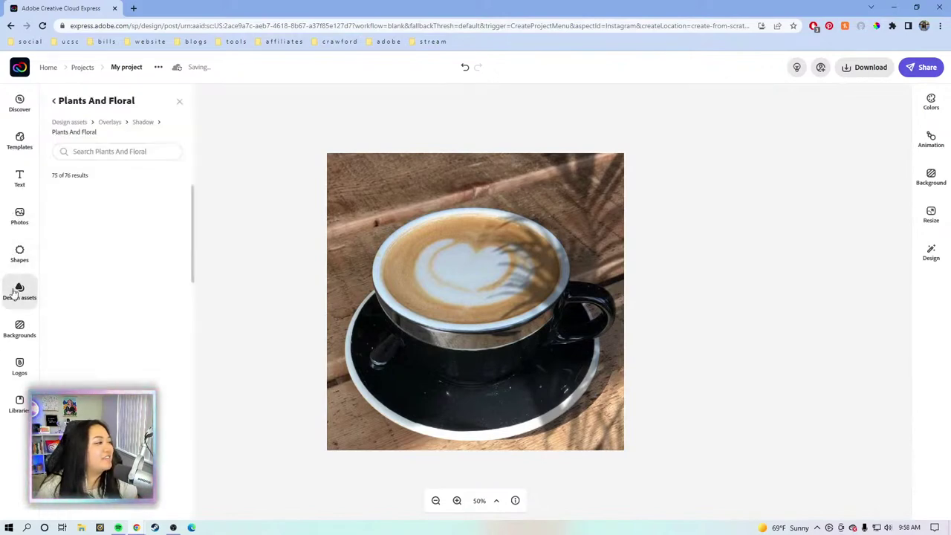
pyautogui.click(110, 123)
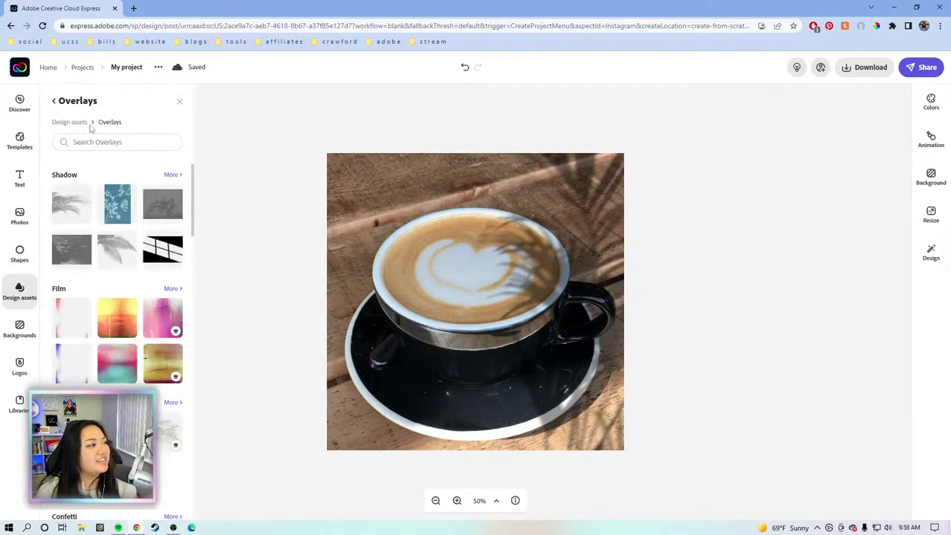
pyautogui.scroll(-5, 100, 238)
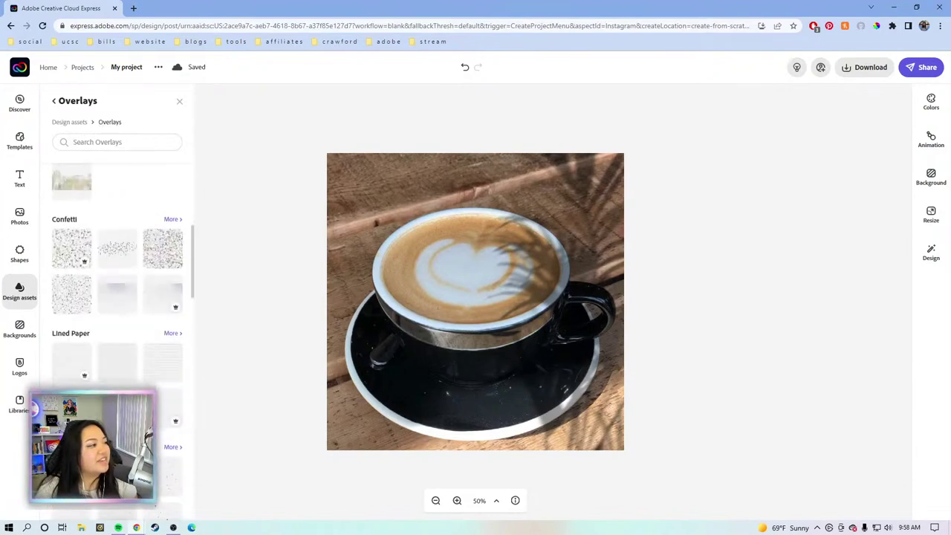
pyautogui.scroll(-1, 119, 260)
pyautogui.scroll(3, 117, 260)
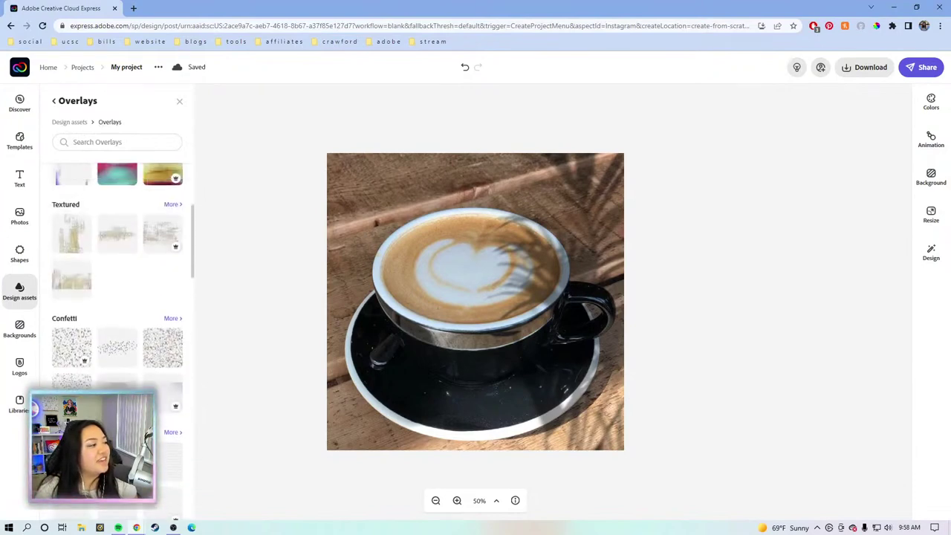
pyautogui.click(171, 319)
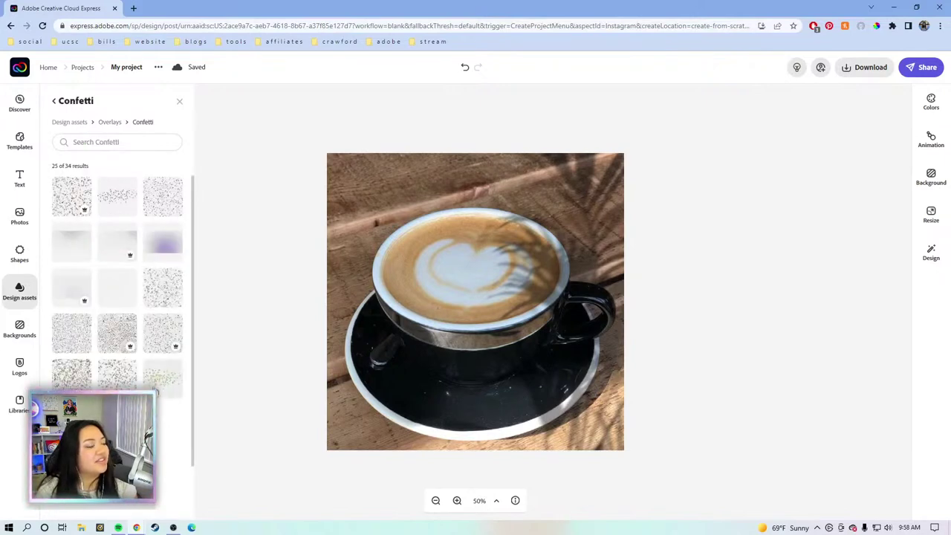
pyautogui.scroll(-5, 117, 297)
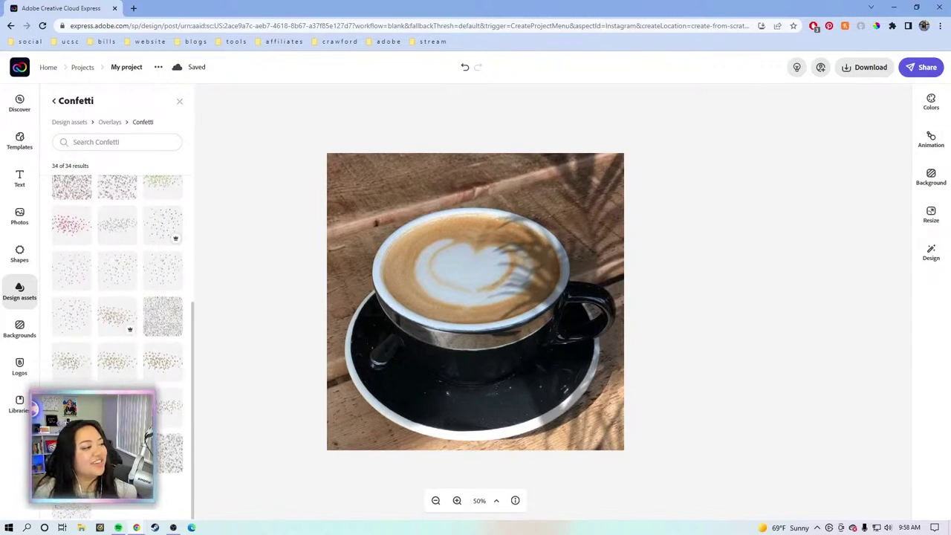
# Step: Try the premium gold dot confetti over the front of the cup and delete it
pyautogui.click(117, 313)
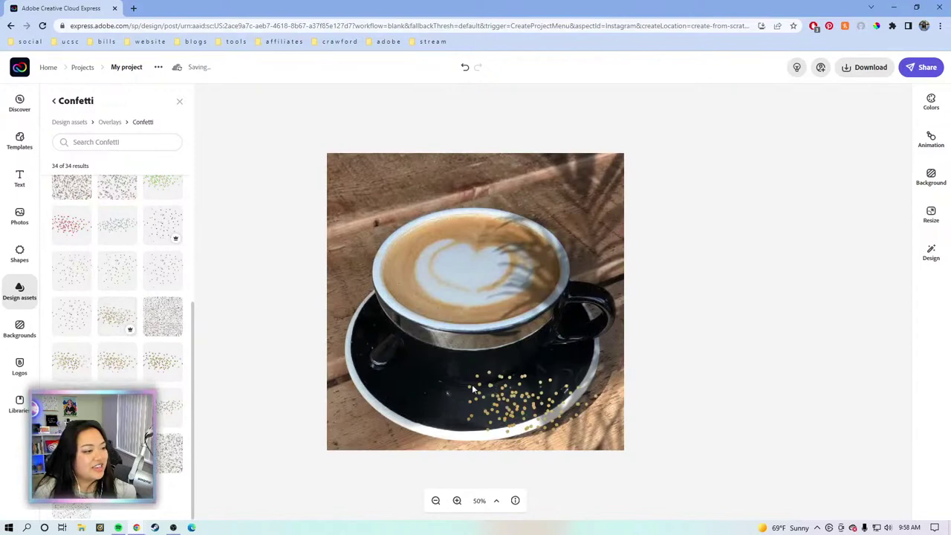
pyautogui.click(534, 408)
pyautogui.moveTo(533, 408); pyautogui.dragTo(502, 319)
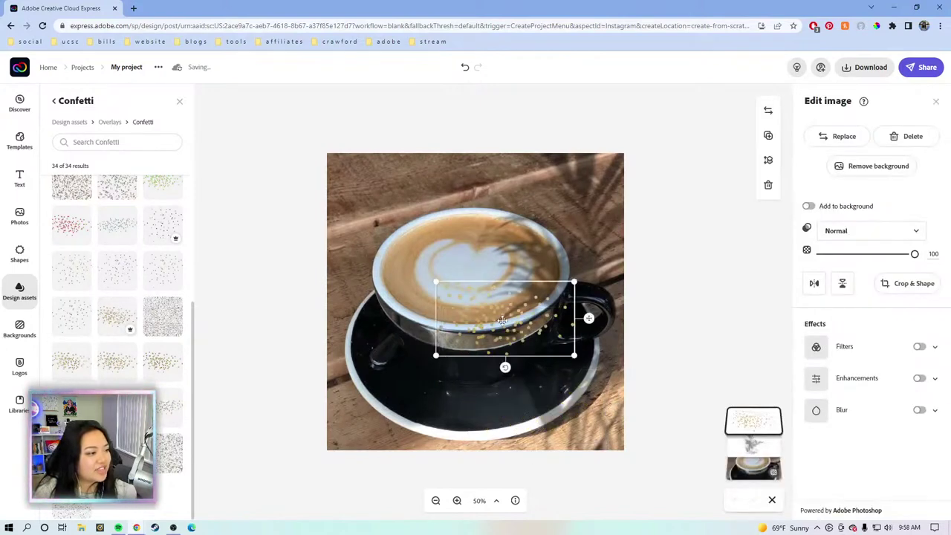
pyautogui.press('Delete')
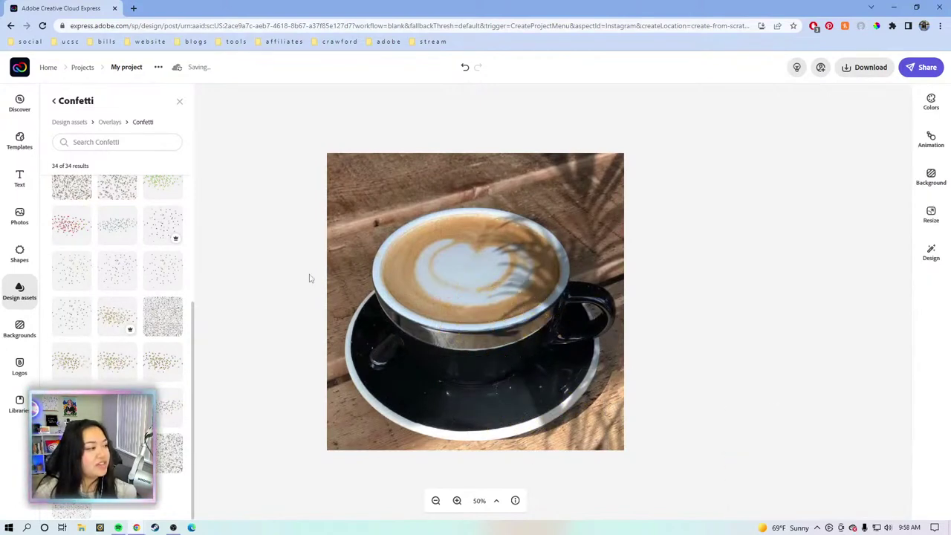
# Step: Add a gold foil confetti overlay to the post and move it over the front rim of the cup
pyautogui.click(164, 362)
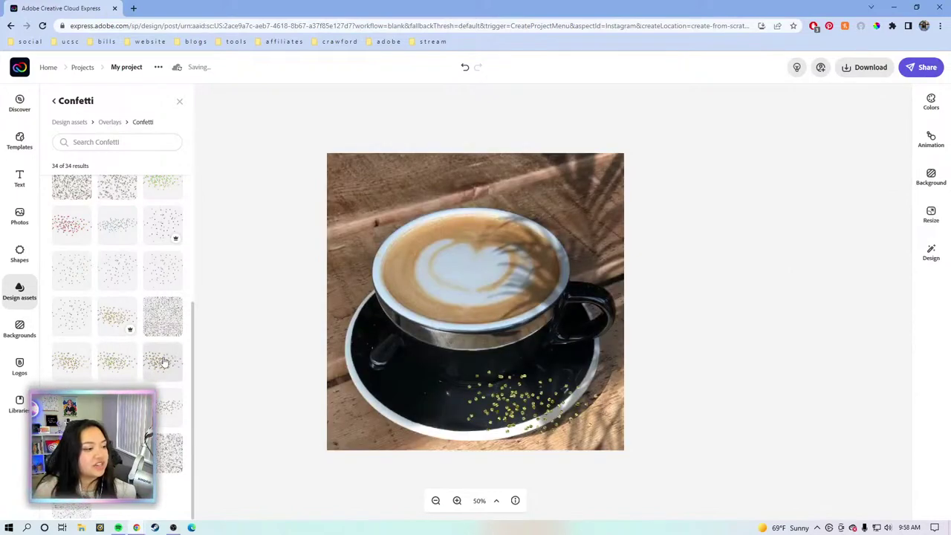
pyautogui.click(498, 402)
pyautogui.moveTo(498, 401); pyautogui.dragTo(460, 337)
# Step: Examine the foil texture of the gold confetti up close against the cup
pyautogui.click(457, 501)
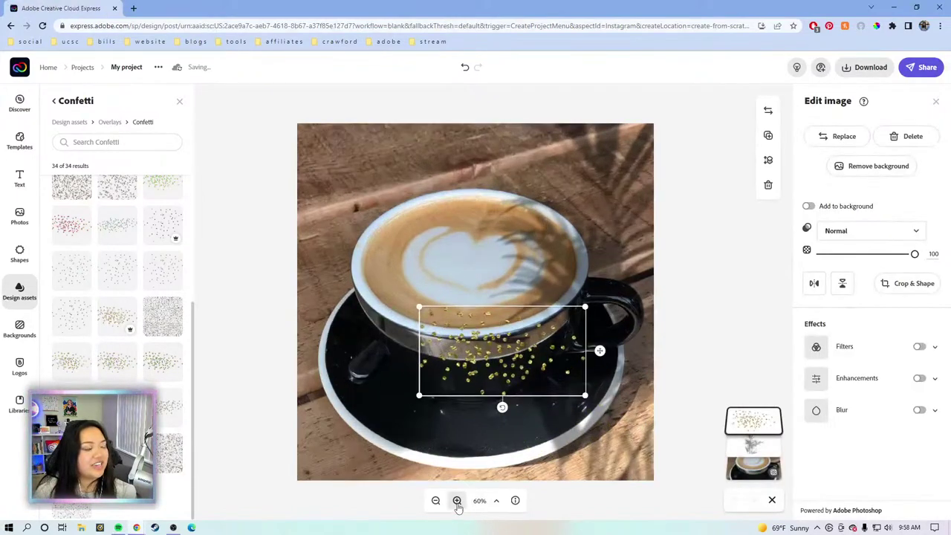
pyautogui.click(457, 501)
pyautogui.click(457, 500)
pyautogui.click(457, 500)
pyautogui.click(457, 500)
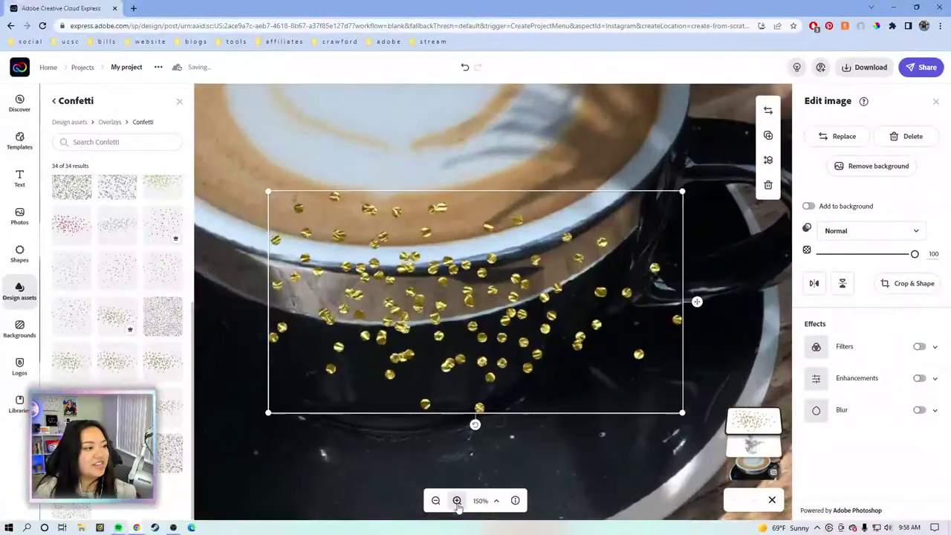
pyautogui.click(457, 500)
pyautogui.click(457, 500)
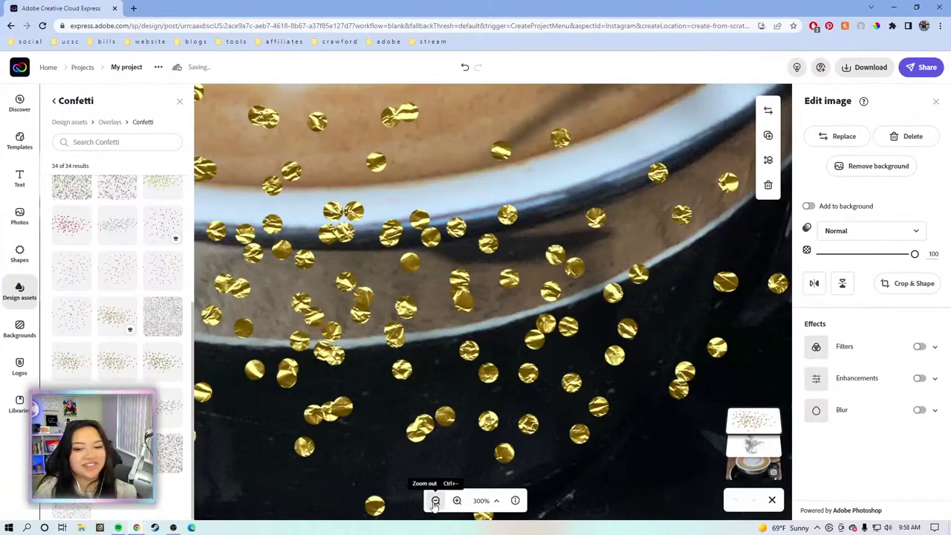
pyautogui.click(435, 500)
pyautogui.click(436, 500)
pyautogui.click(435, 500)
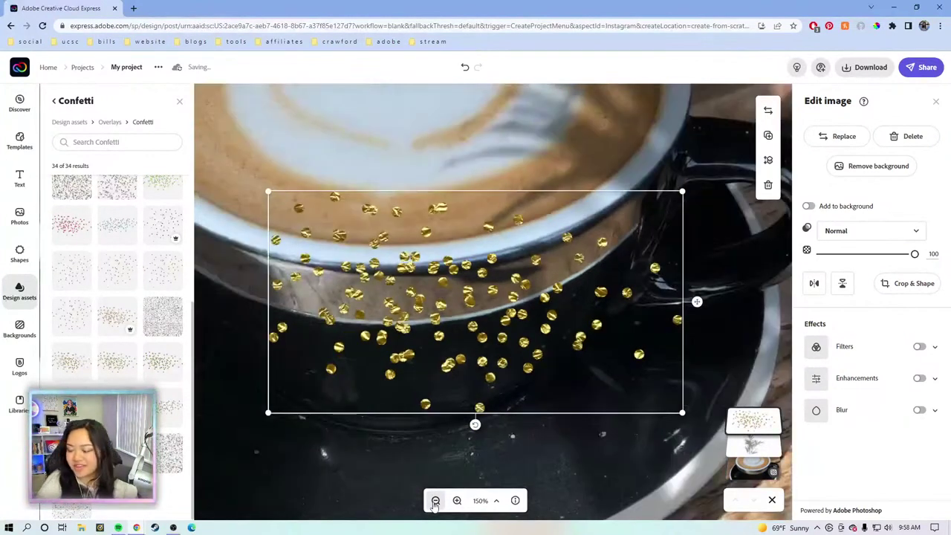
pyautogui.click(436, 500)
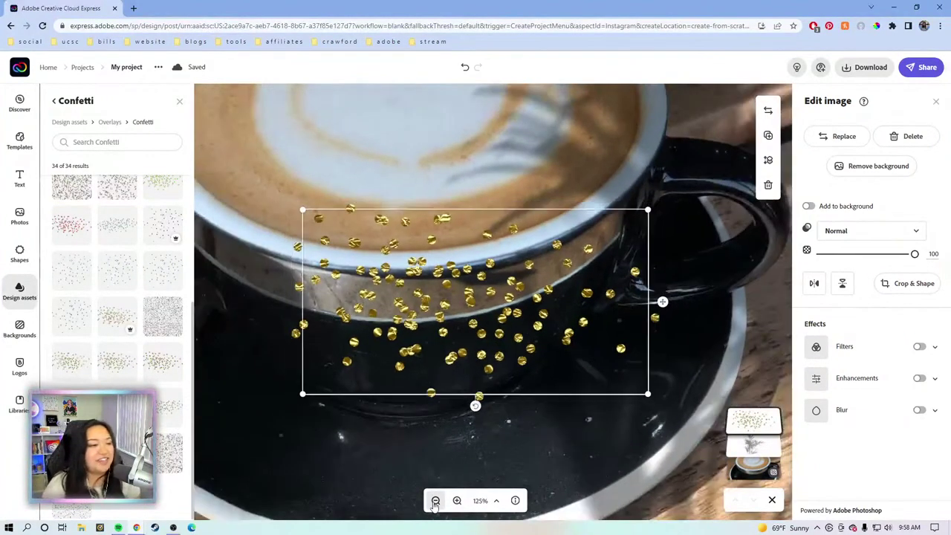
pyautogui.click(436, 500)
pyautogui.click(436, 500)
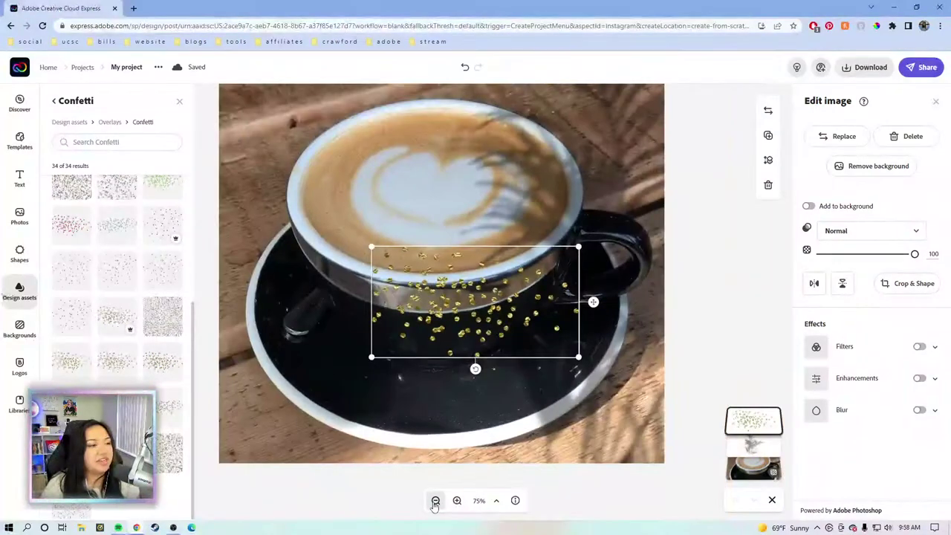
pyautogui.click(436, 500)
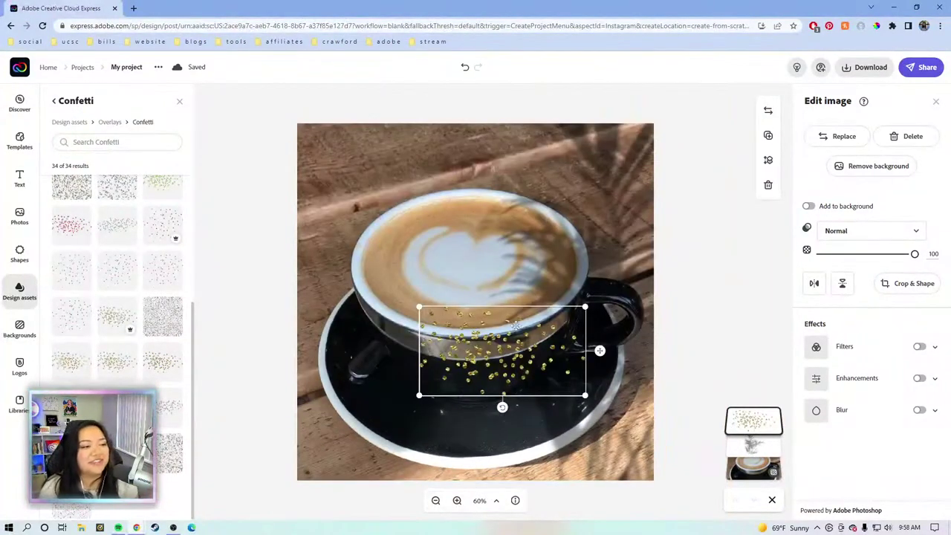
# Step: Move the gold confetti onto the latte foam, shrink it and tilt it slightly clockwise to follow the heart design
pyautogui.moveTo(485, 324); pyautogui.dragTo(479, 277)
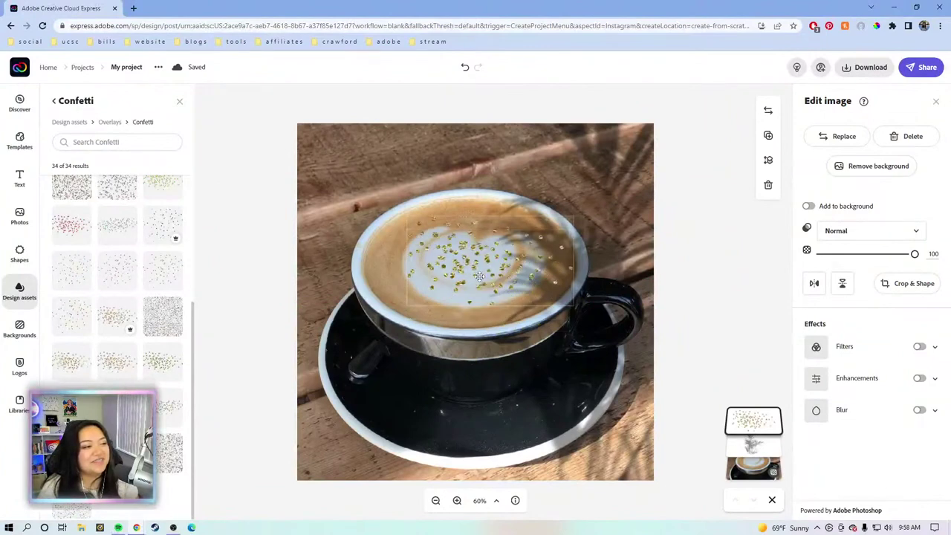
pyautogui.moveTo(574, 305); pyautogui.dragTo(527, 286)
pyautogui.moveTo(481, 311); pyautogui.dragTo(508, 292)
pyautogui.click(436, 500)
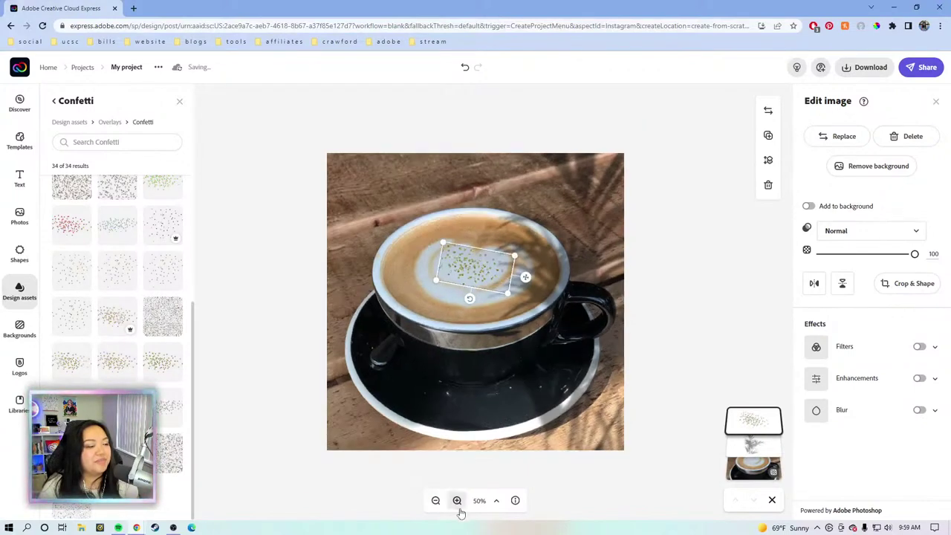
pyautogui.click(457, 501)
pyautogui.click(685, 323)
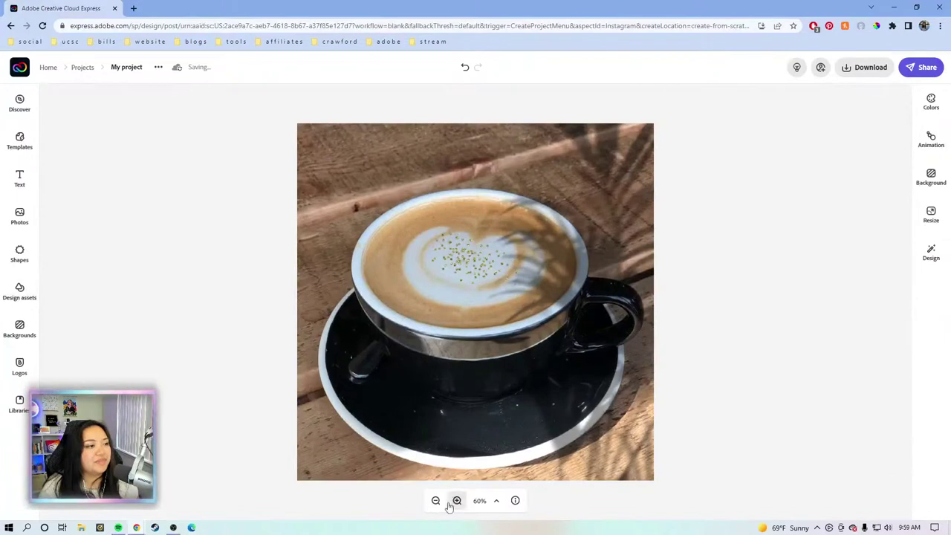
pyautogui.click(436, 500)
pyautogui.click(457, 501)
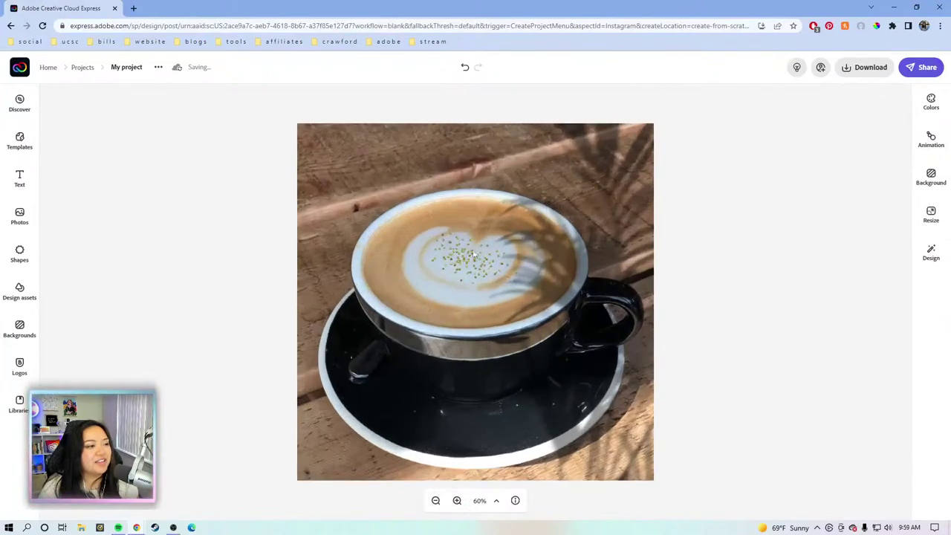
# Step: Set the gold confetti's contrast enhancement to 1 and its brightness to 6
pyautogui.click(467, 265)
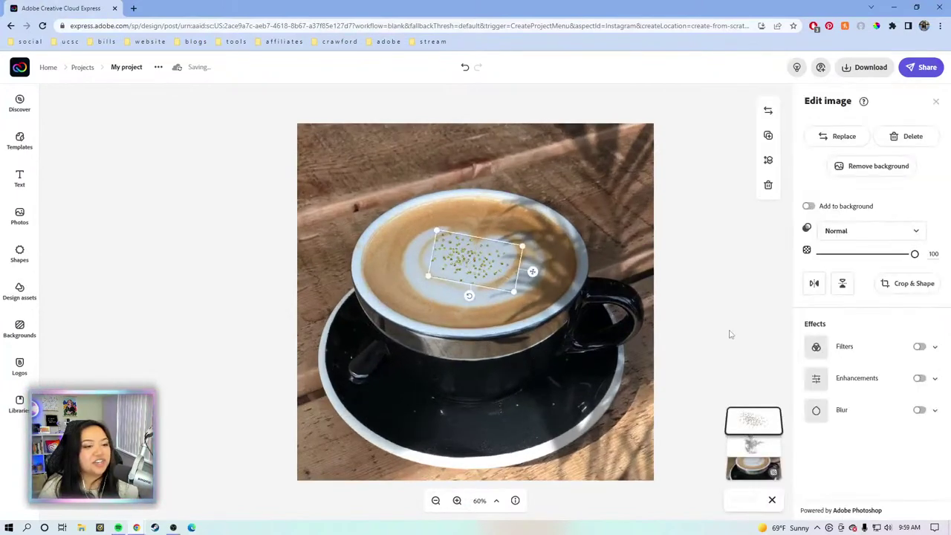
pyautogui.click(936, 379)
pyautogui.moveTo(863, 416)
pyautogui.mouseDown()
pyautogui.moveTo(876, 416)
pyautogui.moveTo(862, 418)
pyautogui.mouseUp()
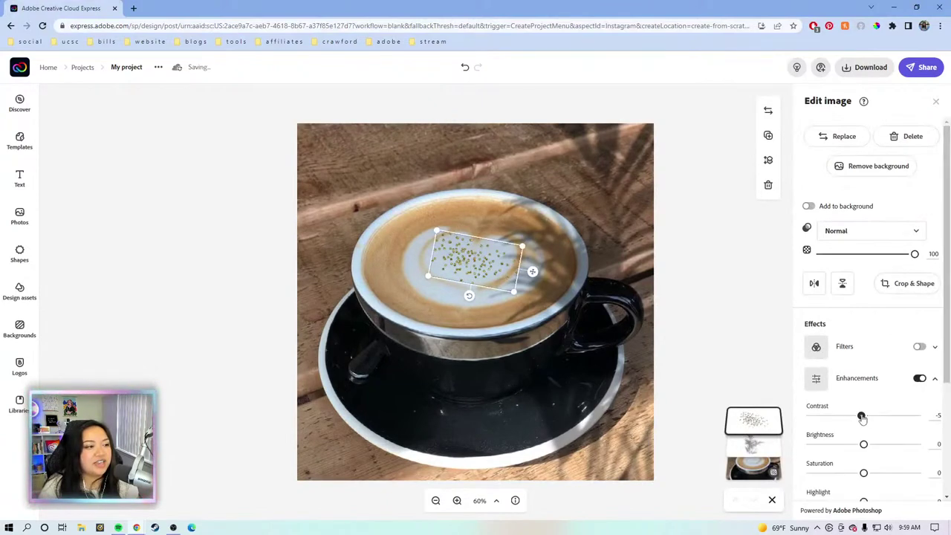
pyautogui.scroll(-3, 884, 389)
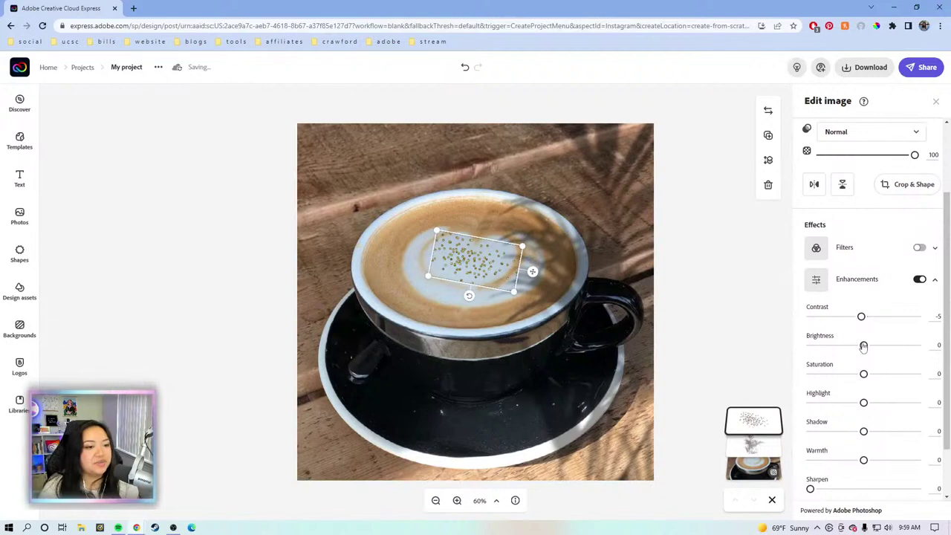
pyautogui.moveTo(864, 347); pyautogui.dragTo(866, 318)
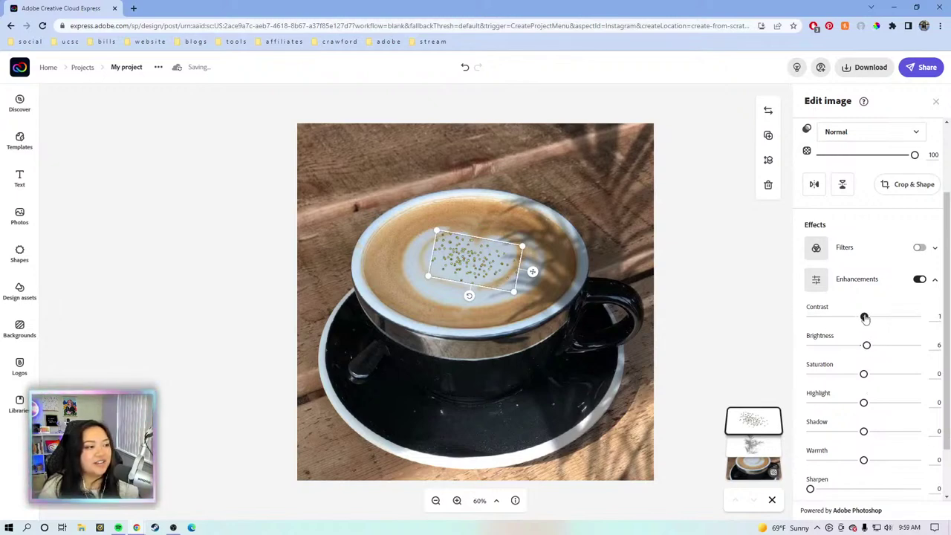
# Step: Set the gold confetti's shadow enhancement to -10 and its warmth to 1, and review the whole post
pyautogui.moveTo(865, 432); pyautogui.dragTo(858, 432)
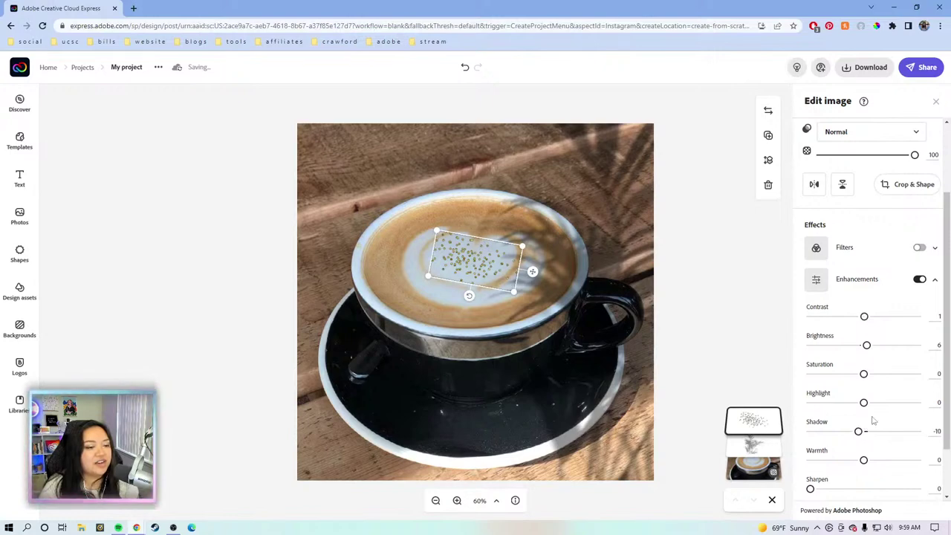
pyautogui.scroll(-1, 874, 421)
pyautogui.scroll(-1, 874, 421)
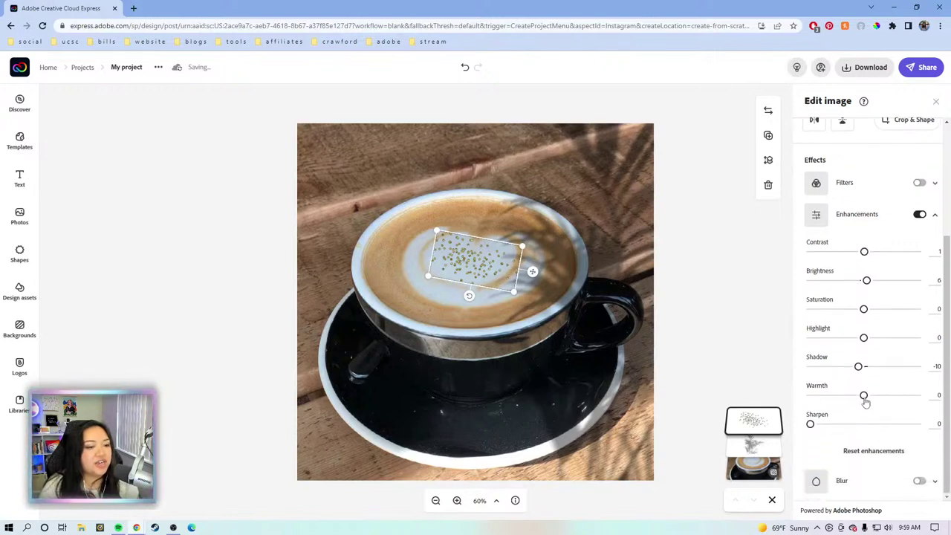
pyautogui.moveTo(865, 398); pyautogui.dragTo(866, 399)
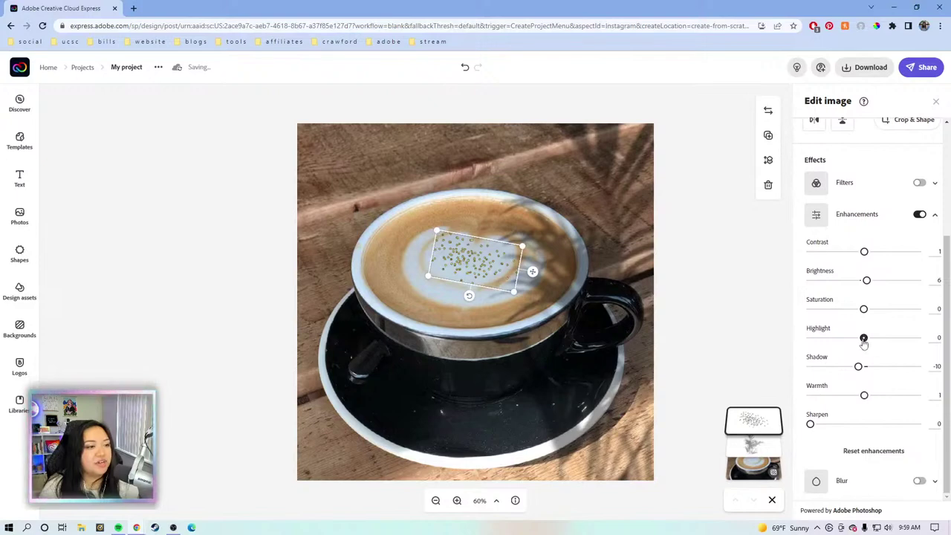
pyautogui.click(711, 362)
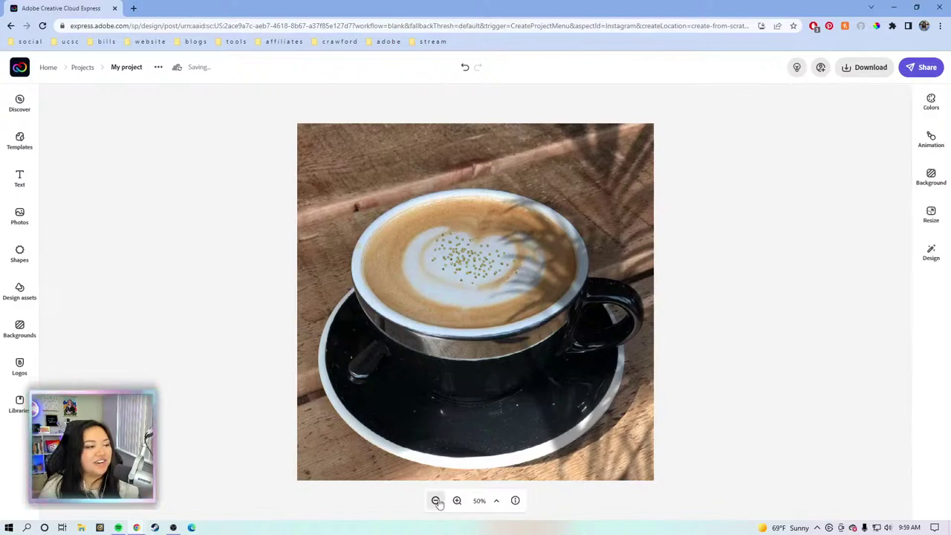
pyautogui.click(436, 500)
pyautogui.click(437, 500)
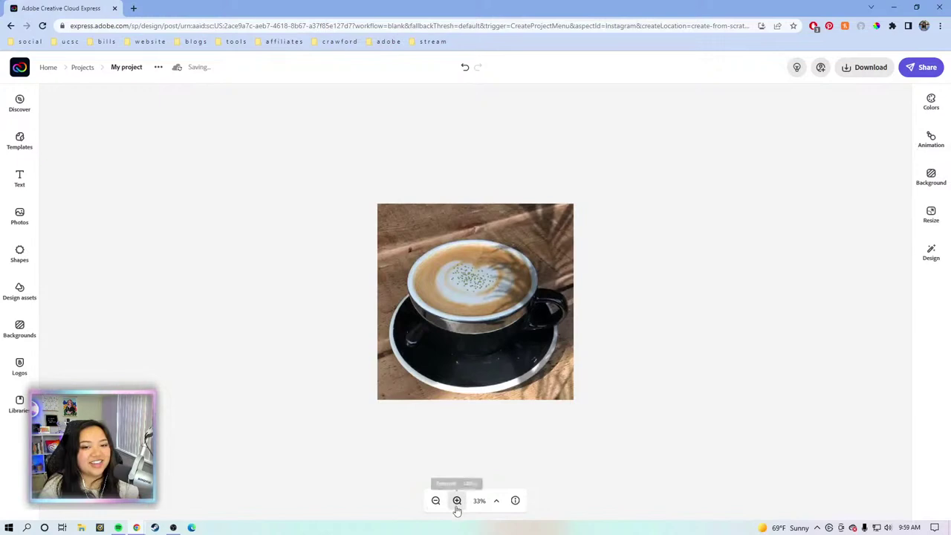
pyautogui.click(457, 501)
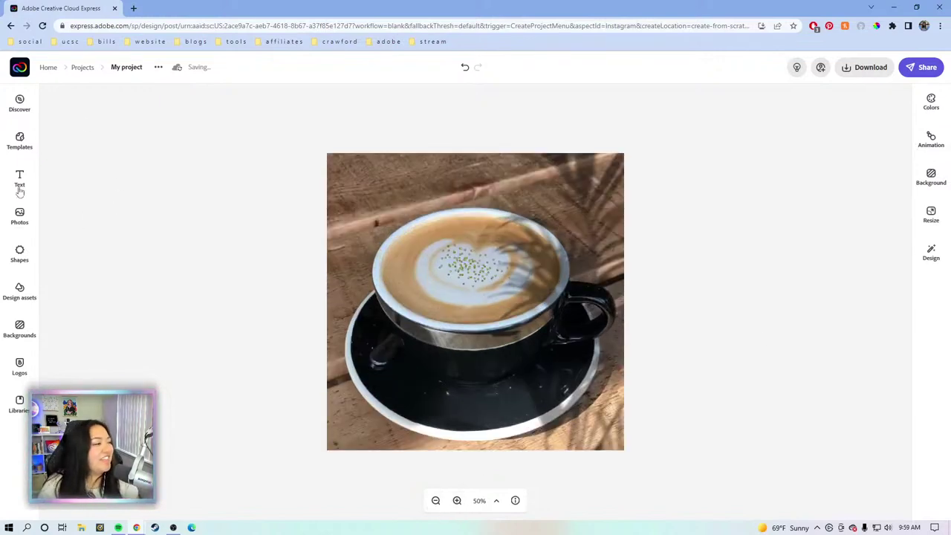
# Step: Browse the Effect groups in the design assets and open the full Film collection
pyautogui.click(17, 336)
pyautogui.click(19, 292)
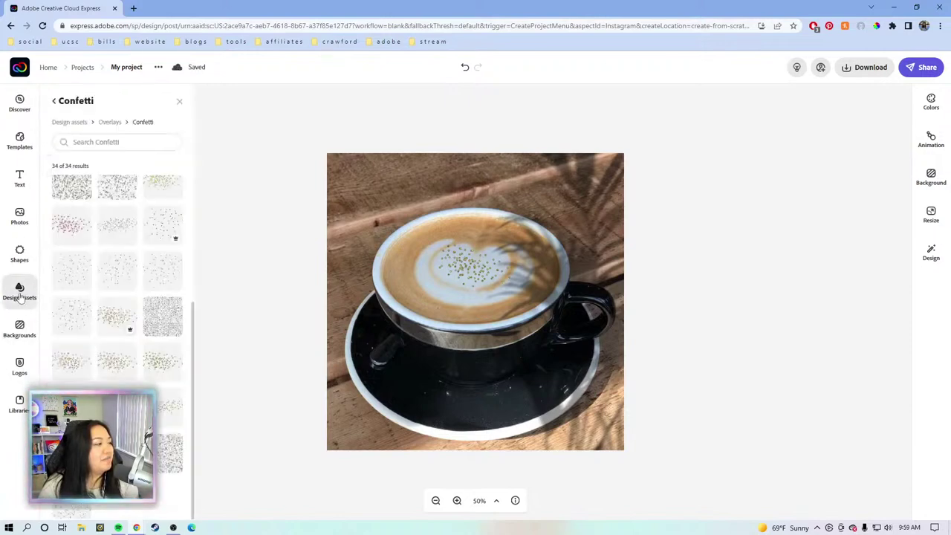
pyautogui.click(104, 123)
pyautogui.click(83, 124)
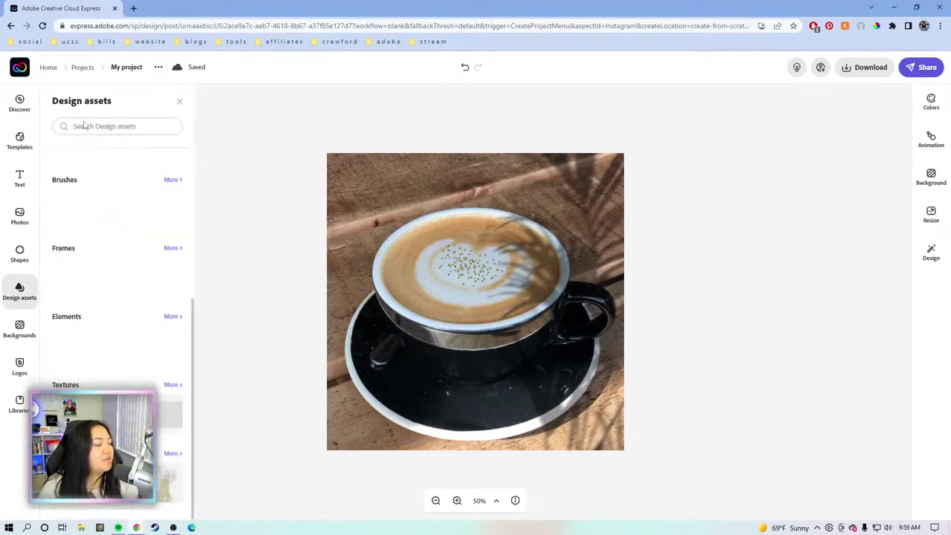
pyautogui.scroll(5, 59, 338)
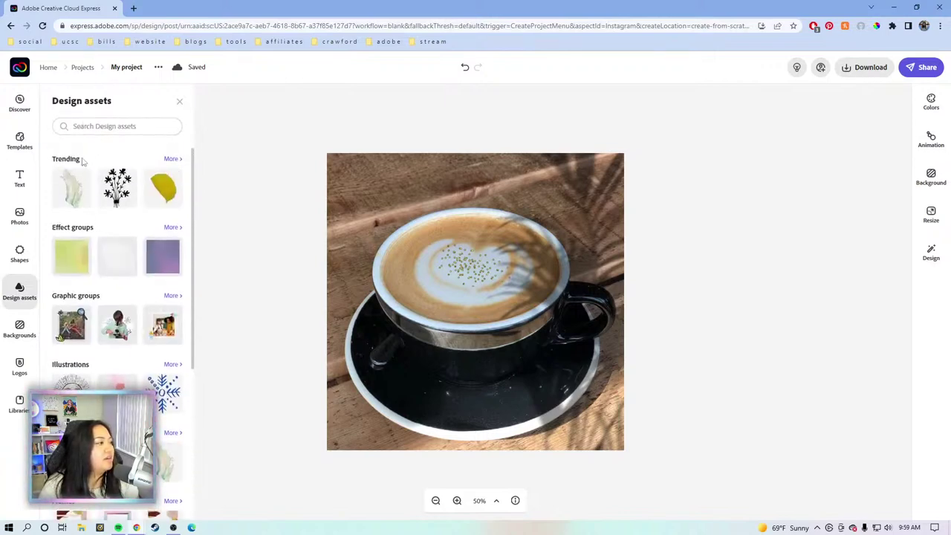
pyautogui.click(170, 229)
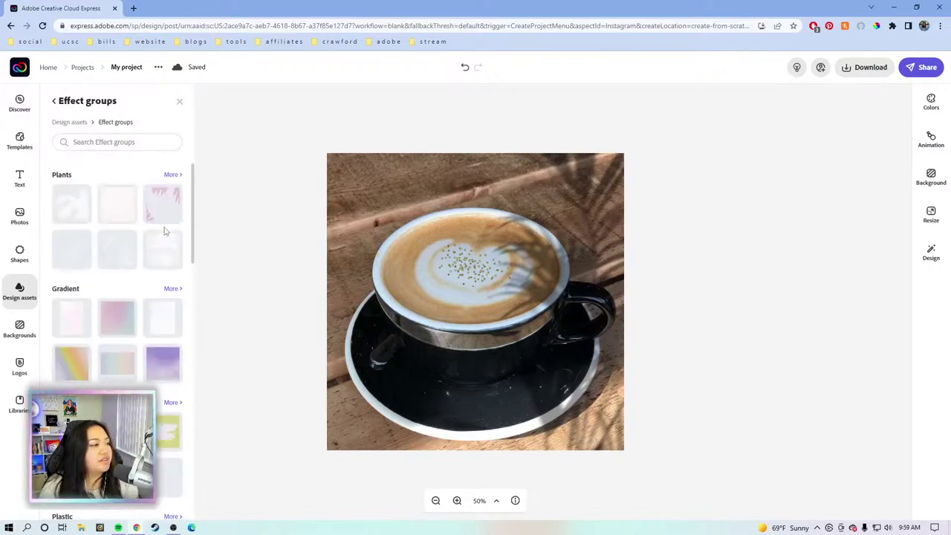
pyautogui.scroll(-4, 119, 297)
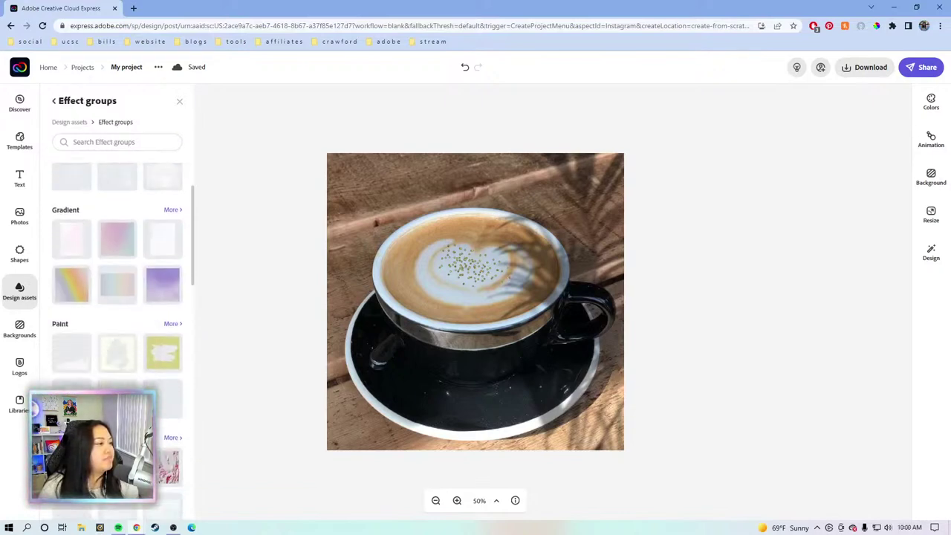
pyautogui.scroll(-8, 119, 297)
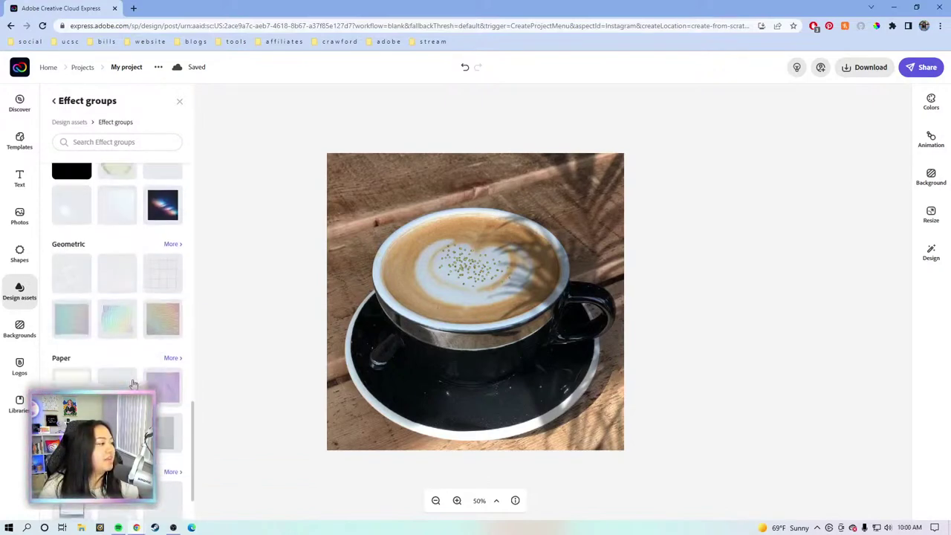
pyautogui.click(171, 407)
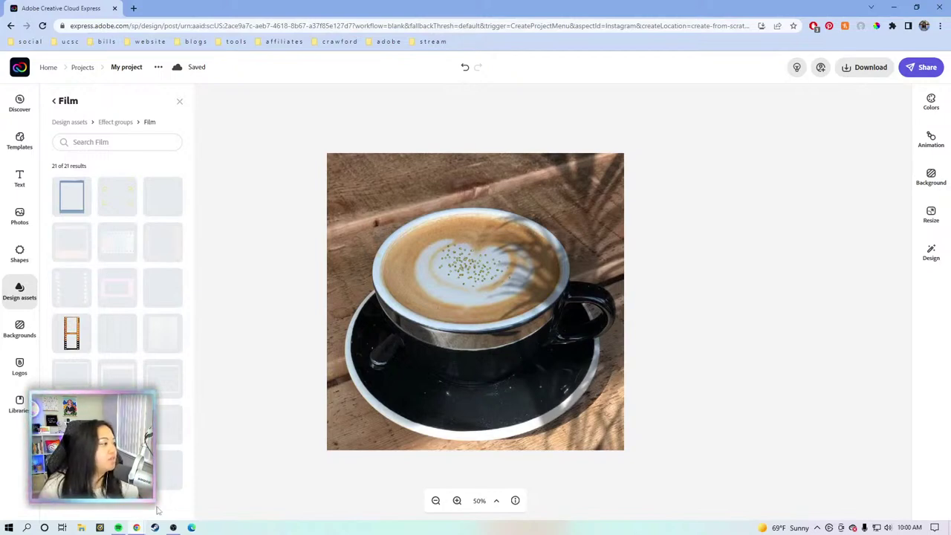
# Step: Add the orange film frame effect and enlarge it until its upper and lower borders line up with the photo's edges
pyautogui.click(158, 370)
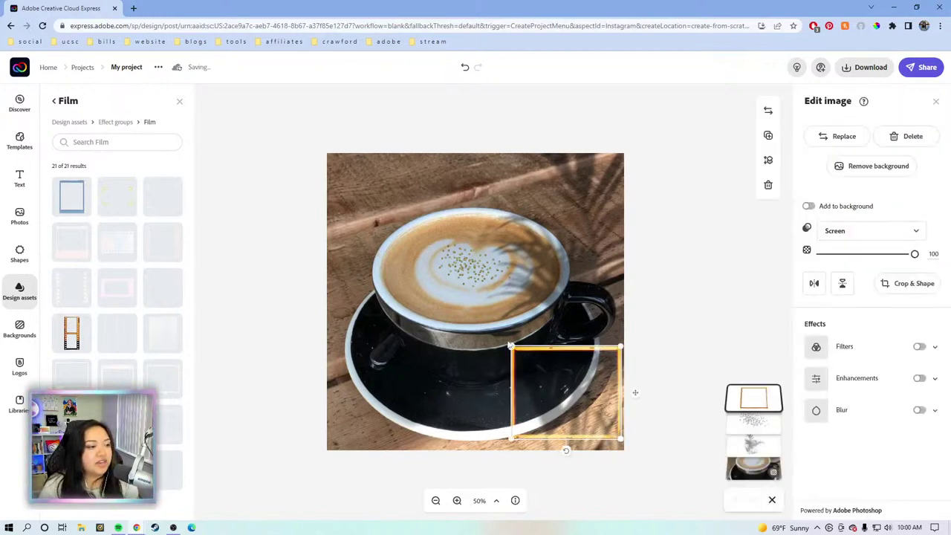
pyautogui.moveTo(509, 346); pyautogui.dragTo(318, 189)
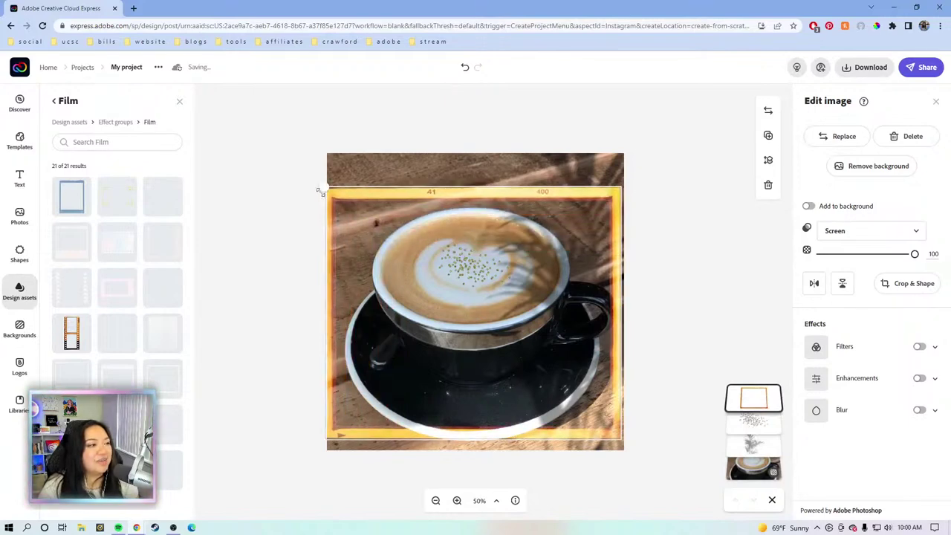
pyautogui.moveTo(382, 196); pyautogui.dragTo(365, 161)
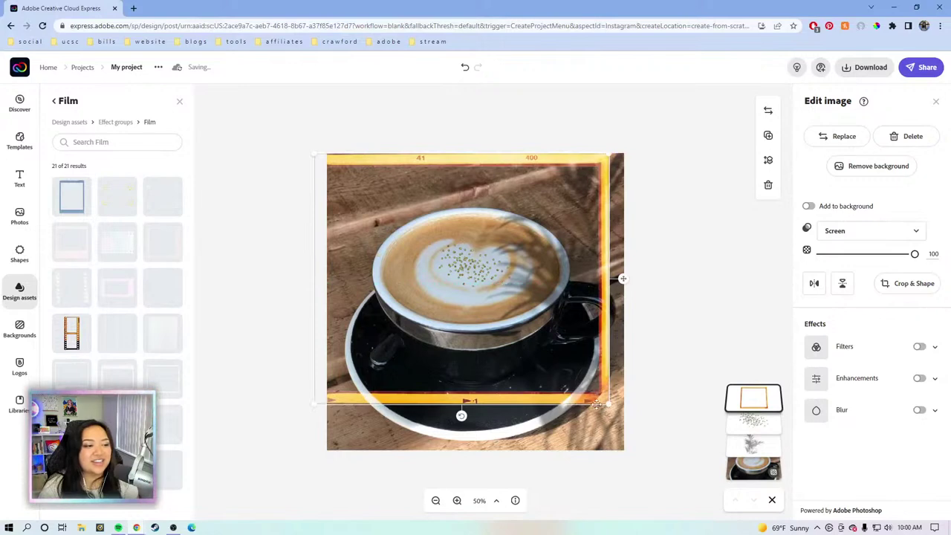
pyautogui.moveTo(596, 404); pyautogui.dragTo(662, 452)
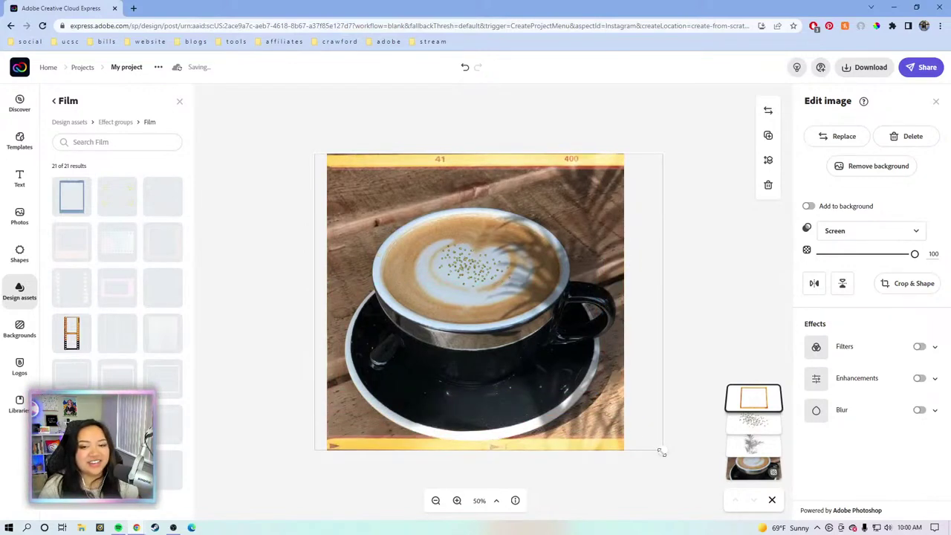
pyautogui.click(625, 487)
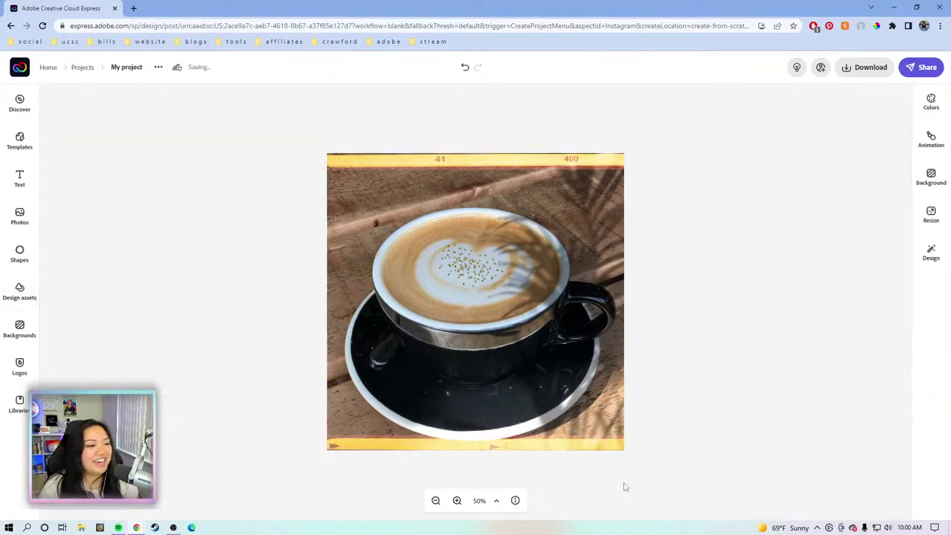
# Step: Try shifting the film frame to the right so its left border shows over the coffee photo
pyautogui.click(550, 171)
pyautogui.moveTo(544, 161); pyautogui.dragTo(546, 162)
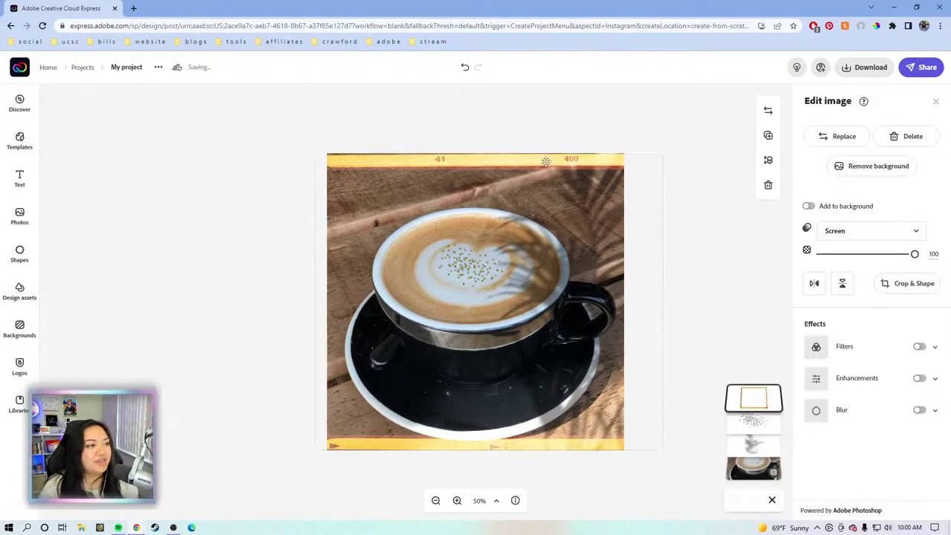
pyautogui.click(565, 121)
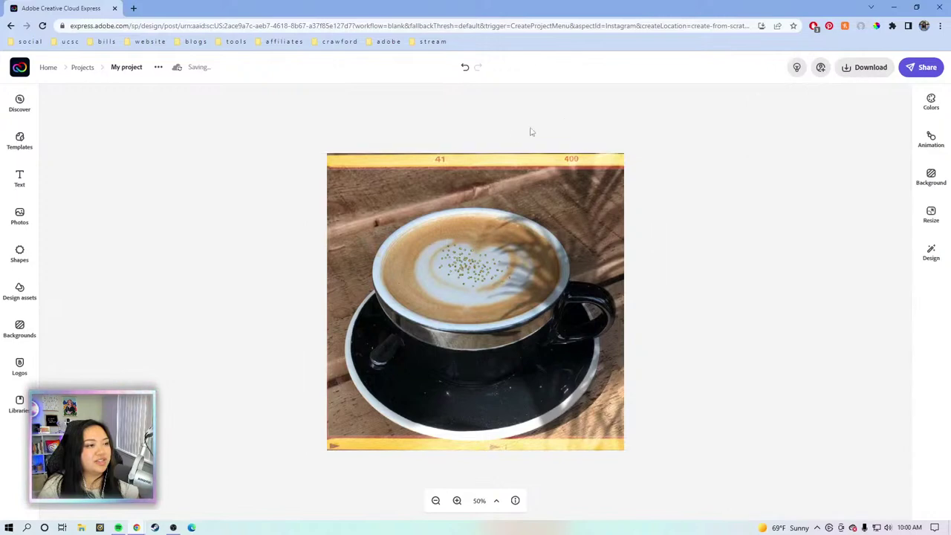
pyautogui.click(487, 159)
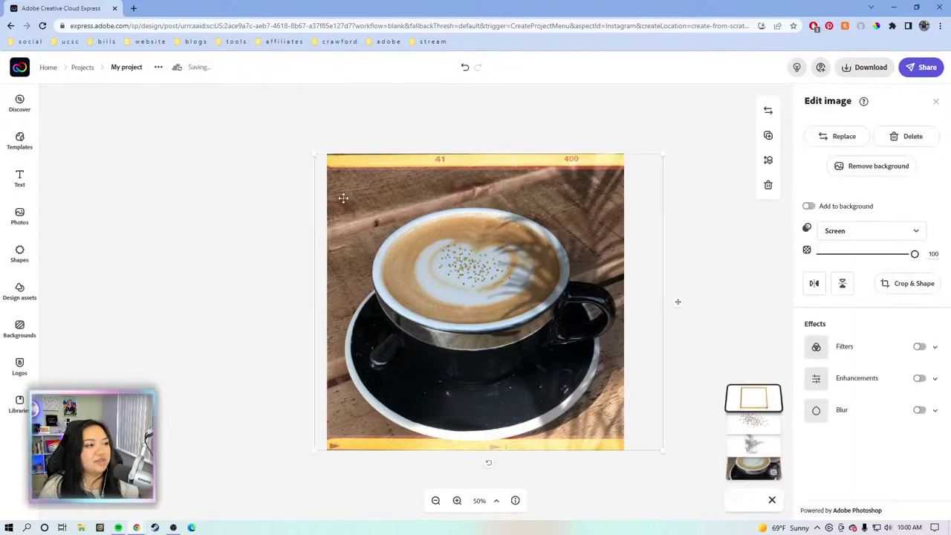
pyautogui.click(239, 255)
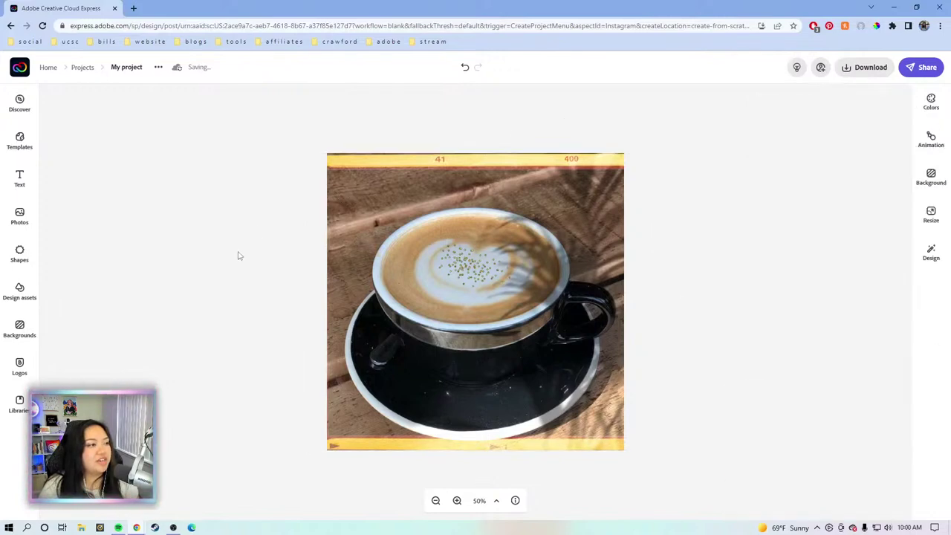
pyautogui.click(362, 223)
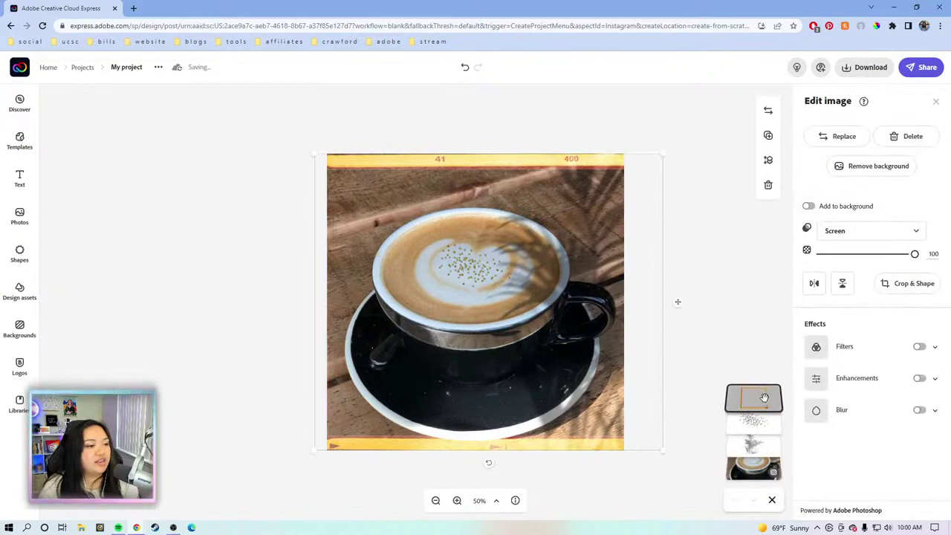
pyautogui.moveTo(336, 168); pyautogui.dragTo(339, 200)
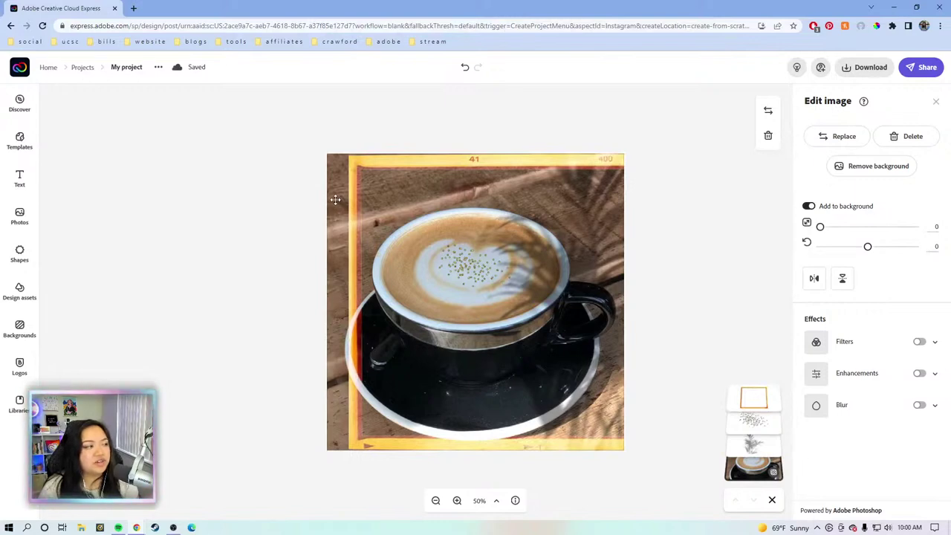
# Step: Return to the Film design assets and shift the film frame left until its left border lies outside the photo
pyautogui.click(20, 252)
pyautogui.click(20, 215)
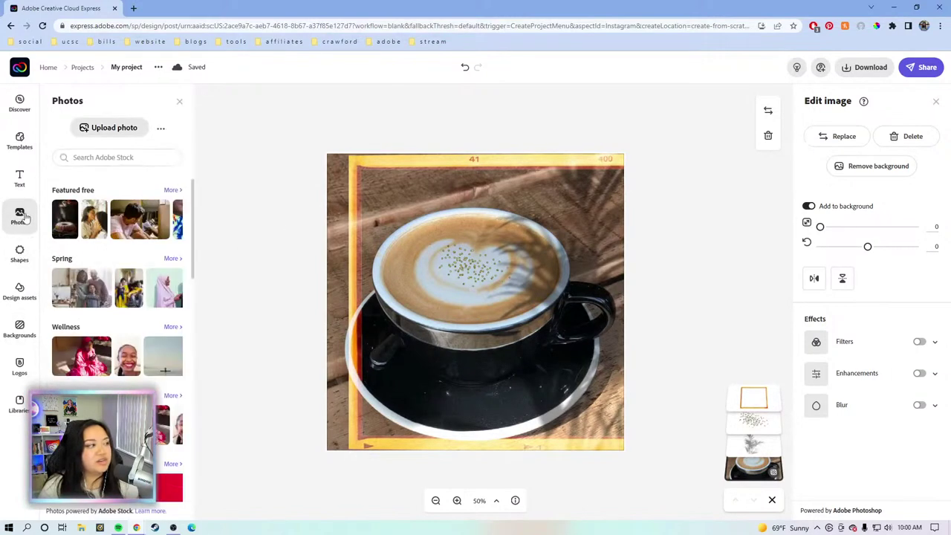
pyautogui.click(20, 179)
pyautogui.click(19, 252)
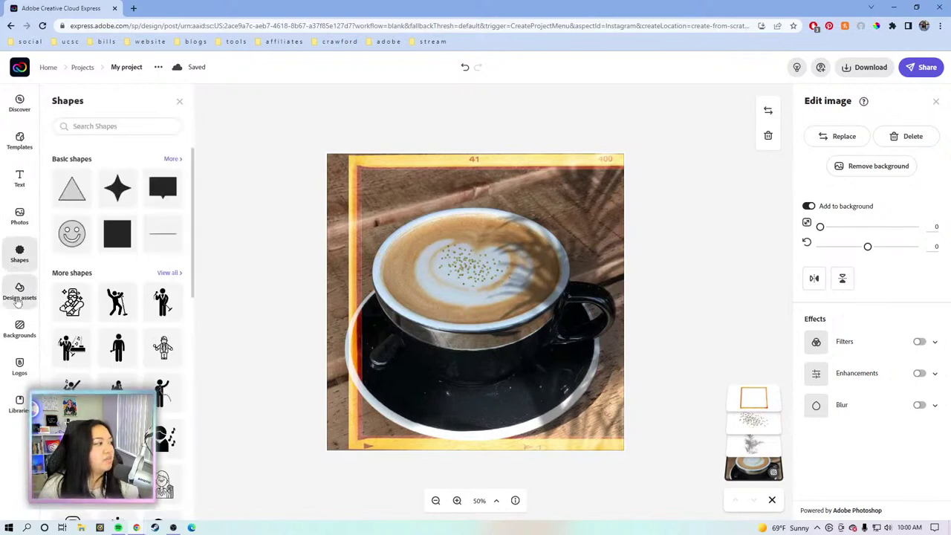
pyautogui.click(17, 297)
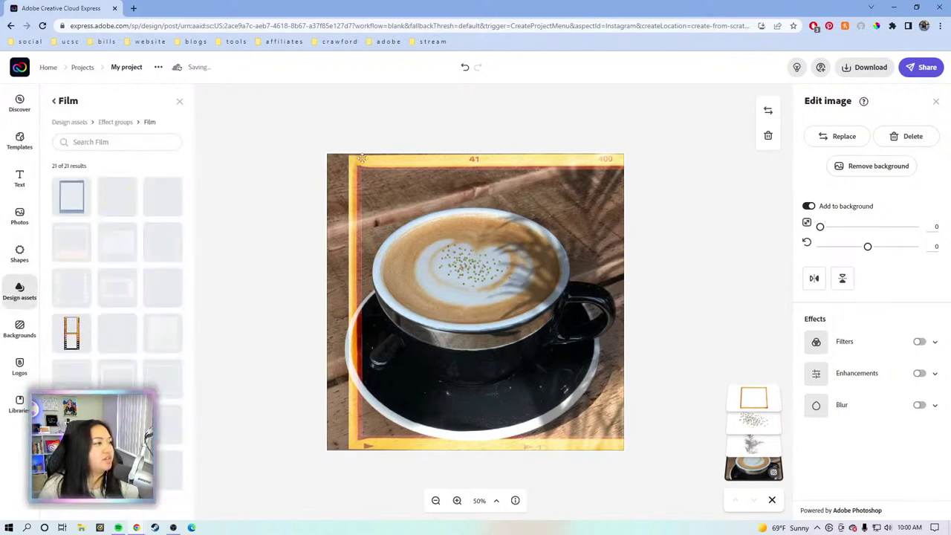
pyautogui.moveTo(355, 163); pyautogui.dragTo(311, 160)
# Step: Open the Overlays collection in the design assets and browse its Textured, Confetti, Nature and 90s Abstract groups
pyautogui.click(116, 123)
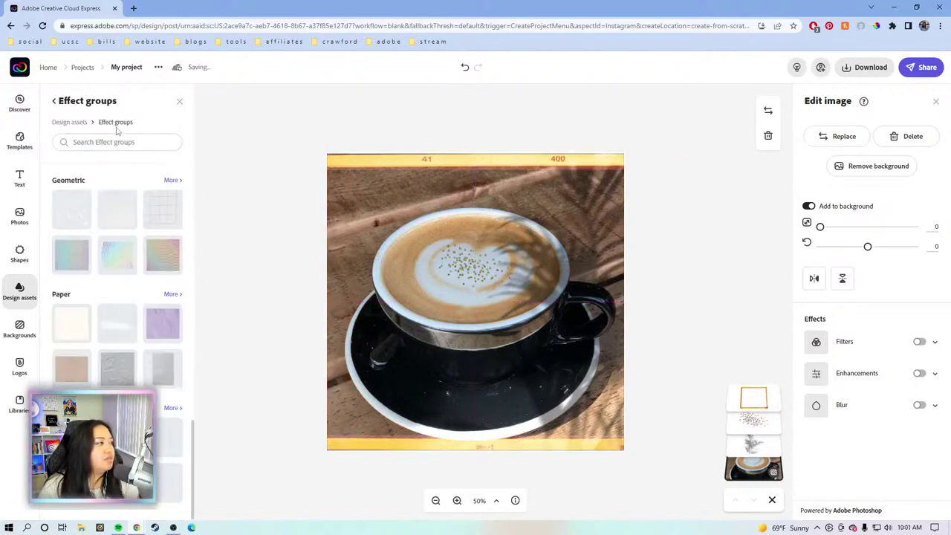
pyautogui.click(68, 123)
pyautogui.scroll(-10, 192, 461)
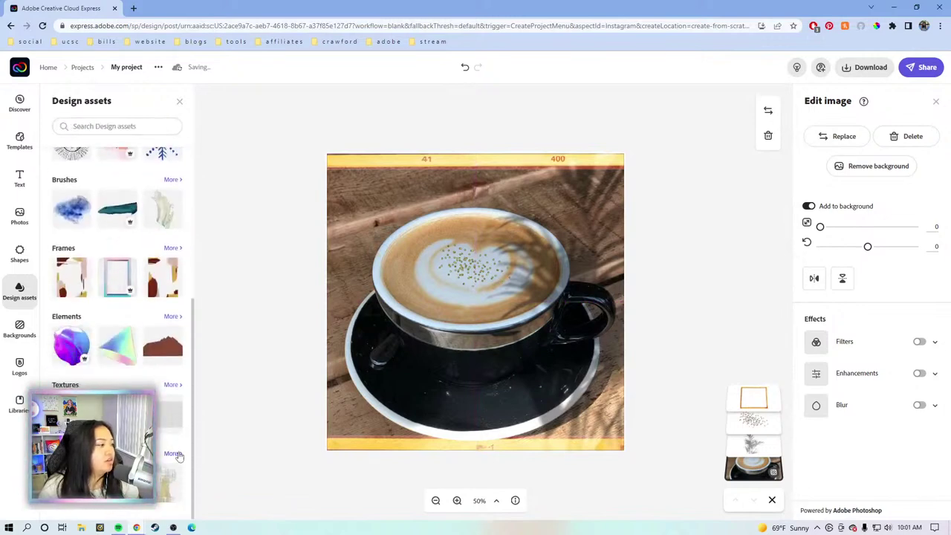
pyautogui.click(177, 454)
pyautogui.scroll(-8, 104, 278)
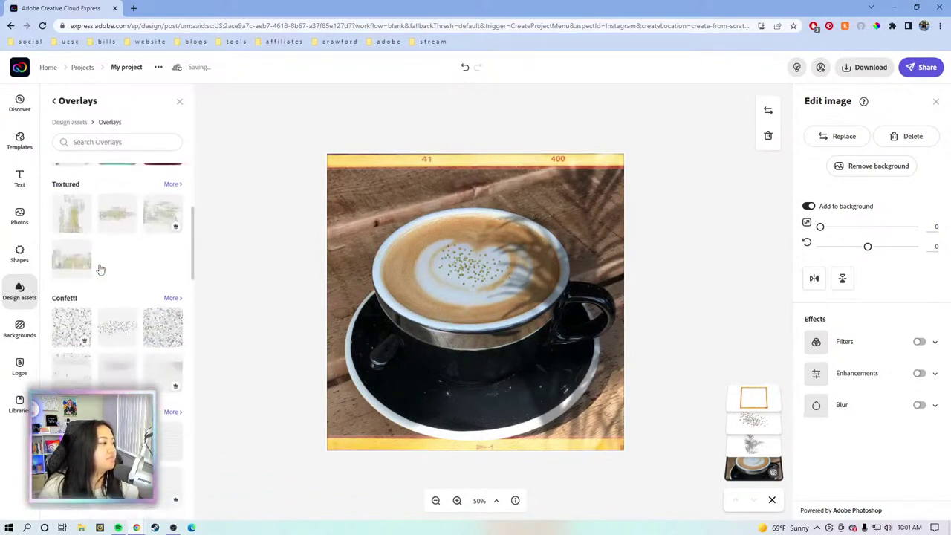
pyautogui.scroll(-5, 133, 349)
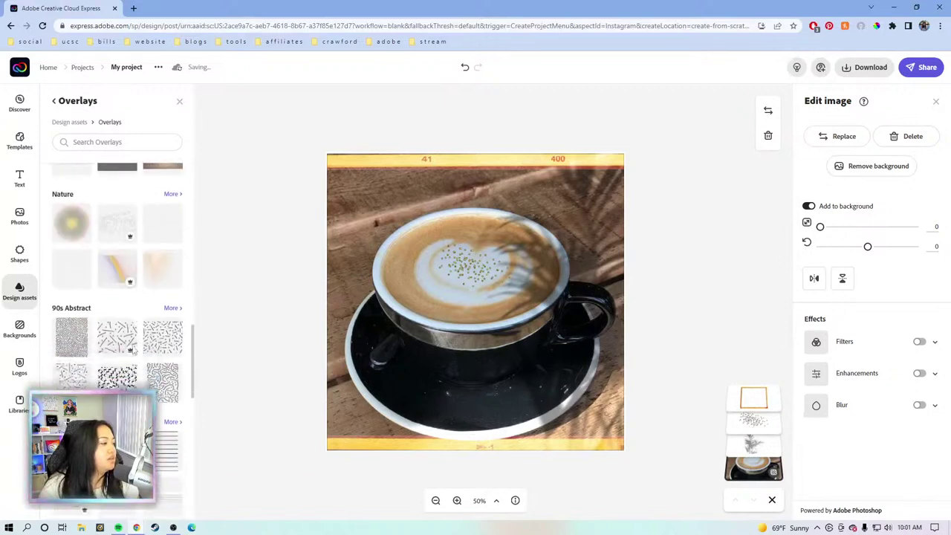
# Step: Browse the overlay categories and open the full Film overlay collection
pyautogui.scroll(-5, 133, 350)
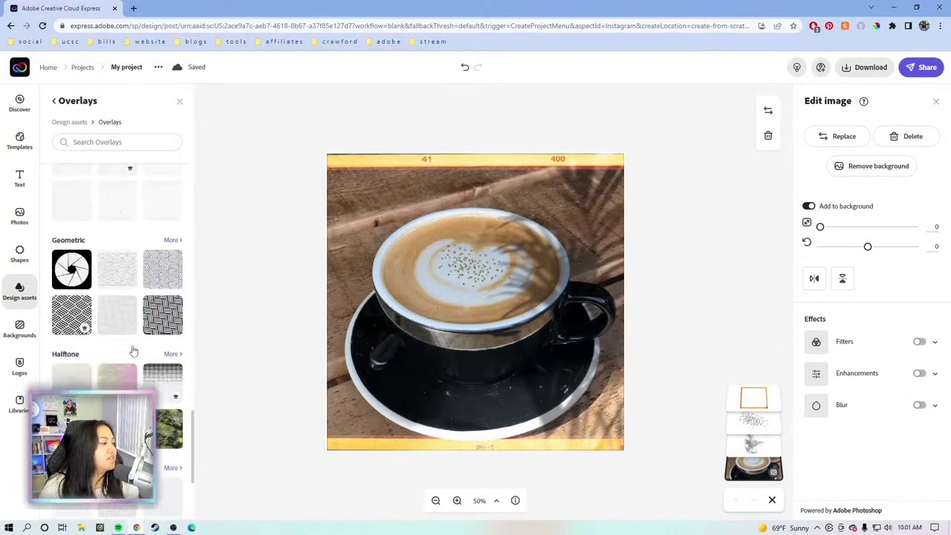
pyautogui.scroll(15, 133, 351)
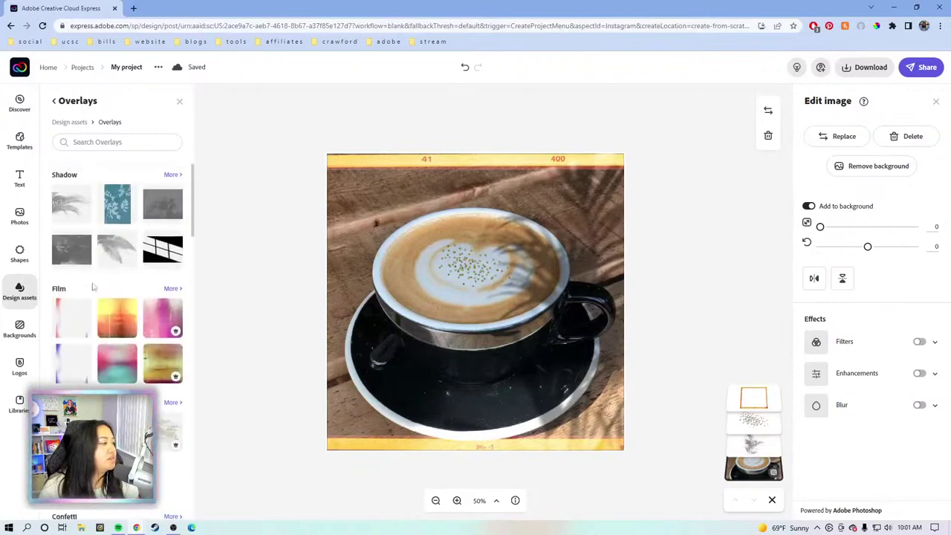
pyautogui.scroll(-5, 94, 307)
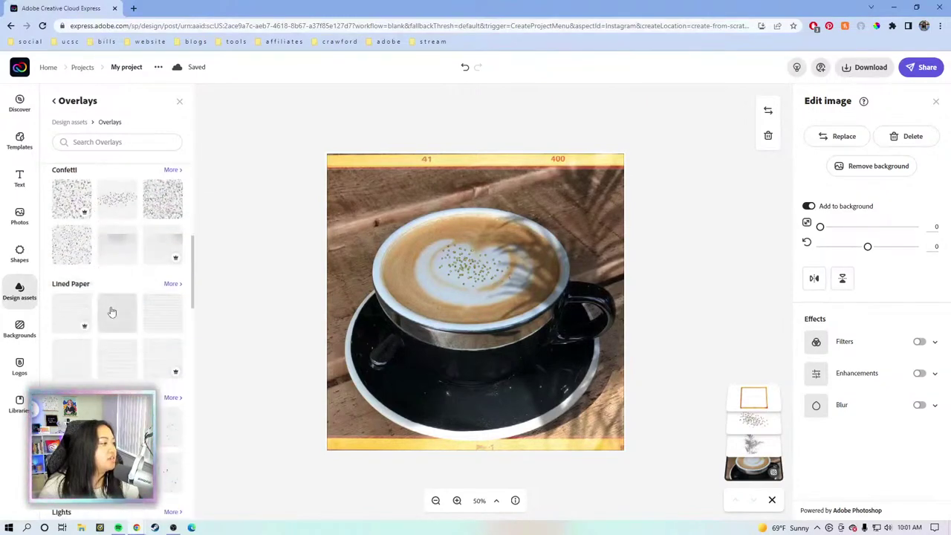
pyautogui.scroll(5, 111, 310)
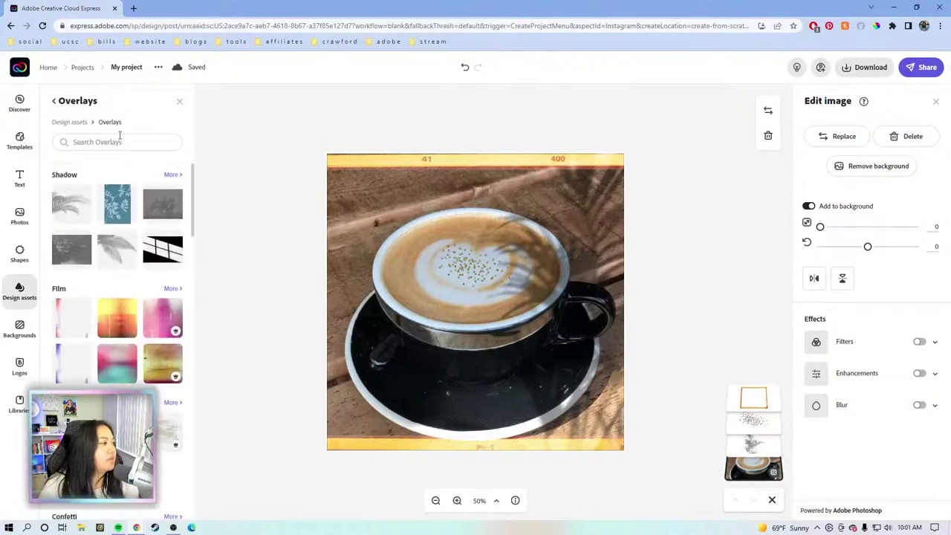
pyautogui.click(70, 124)
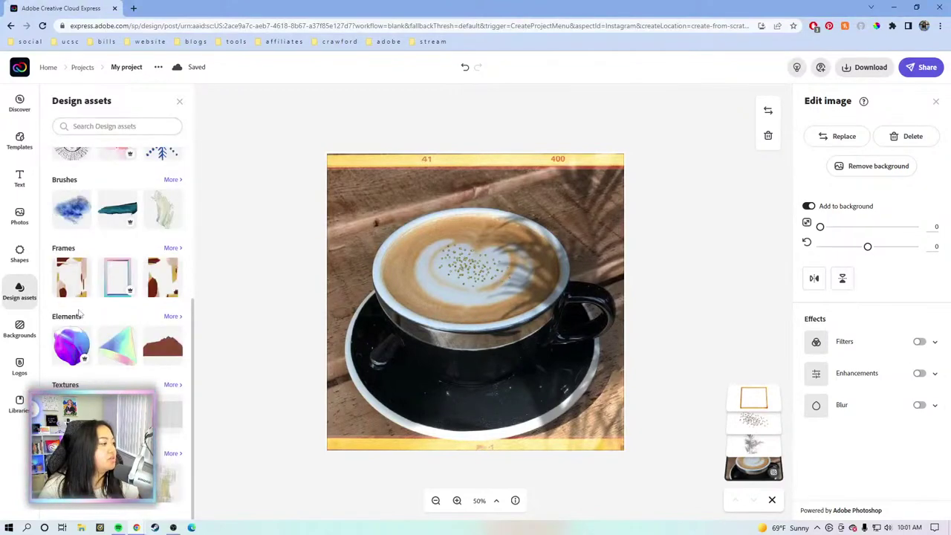
pyautogui.click(170, 454)
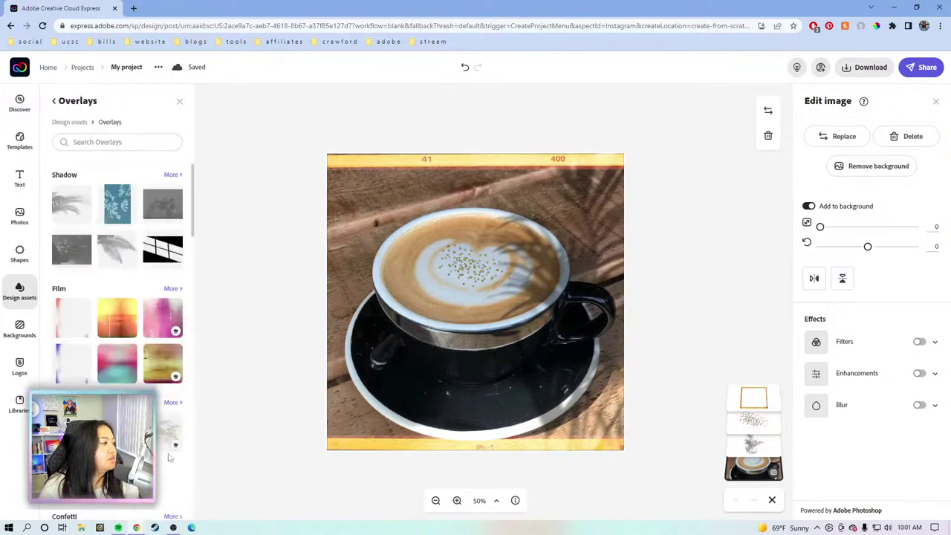
pyautogui.scroll(-1, 169, 245)
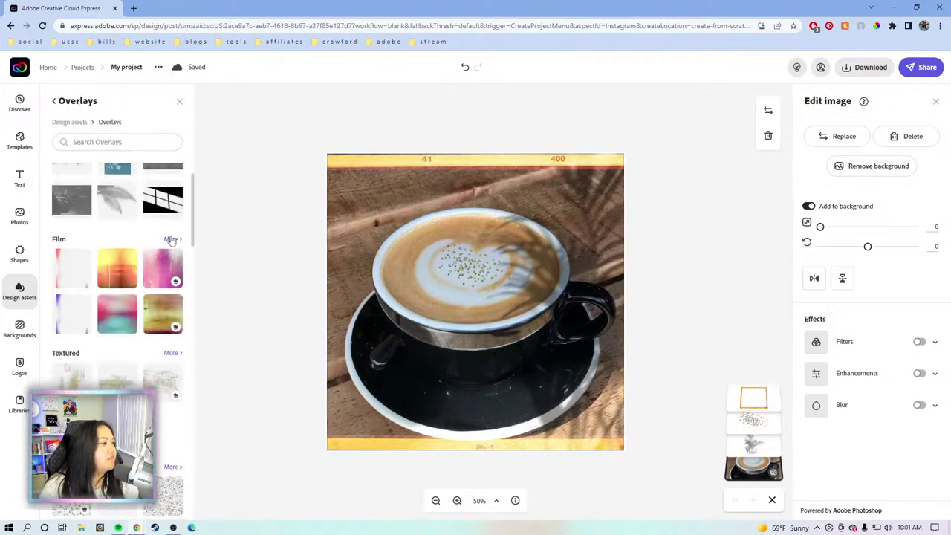
pyautogui.click(171, 240)
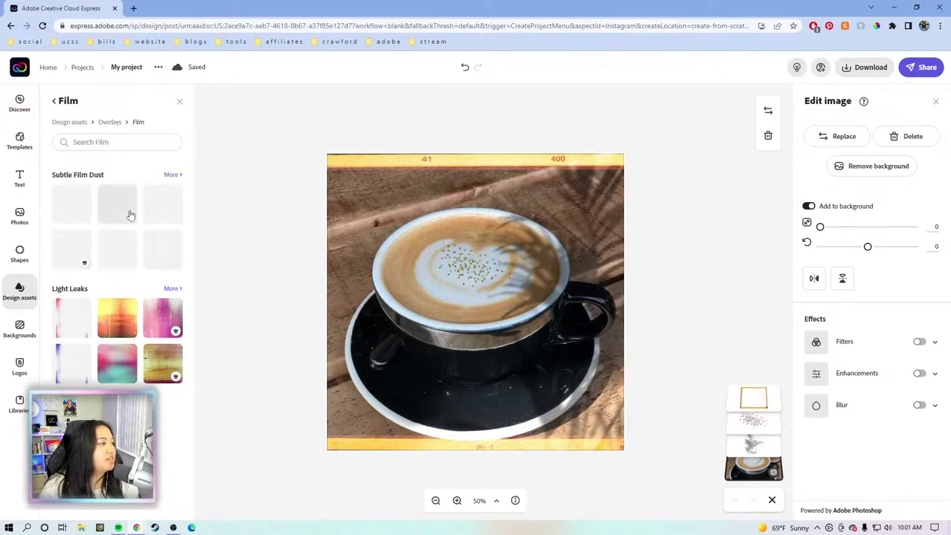
# Step: Try the first Subtle Film Dust overlay, enlarging and positioning it over the coffee photo
pyautogui.click(76, 214)
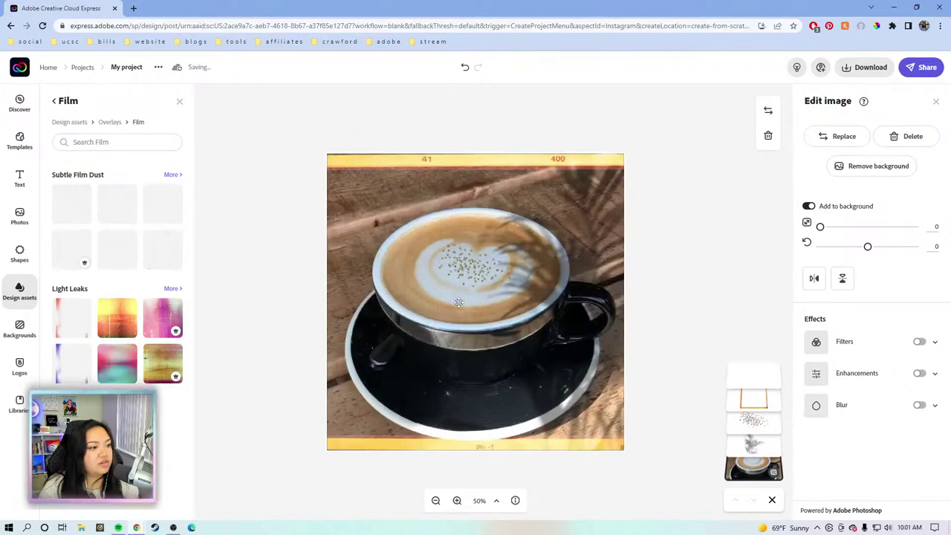
pyautogui.click(483, 379)
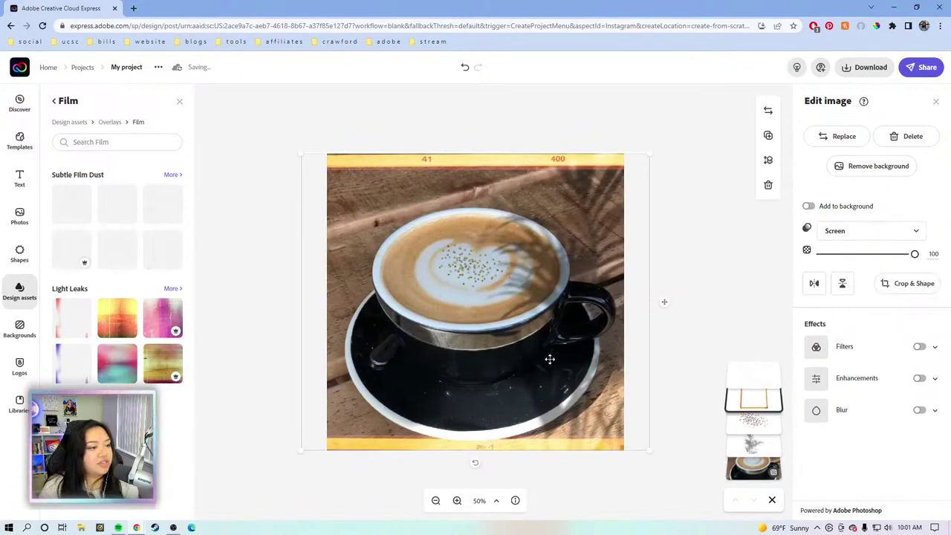
pyautogui.click(533, 410)
pyautogui.click(535, 412)
pyautogui.click(532, 412)
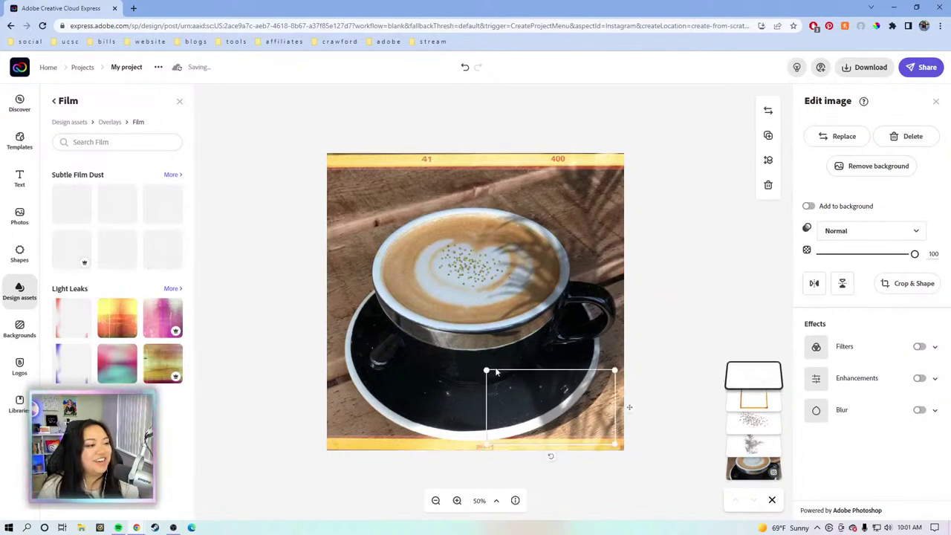
pyautogui.moveTo(486, 369); pyautogui.dragTo(290, 191)
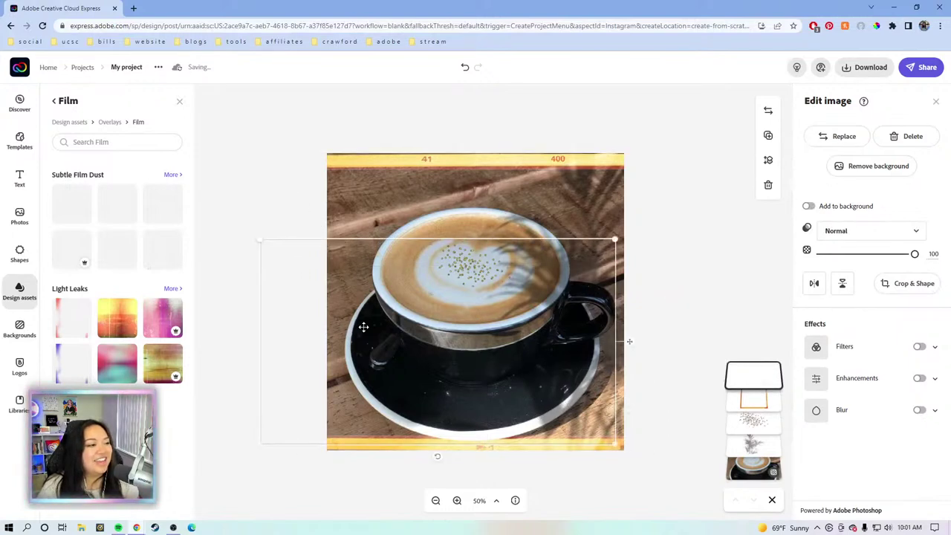
pyautogui.moveTo(363, 327); pyautogui.dragTo(368, 250)
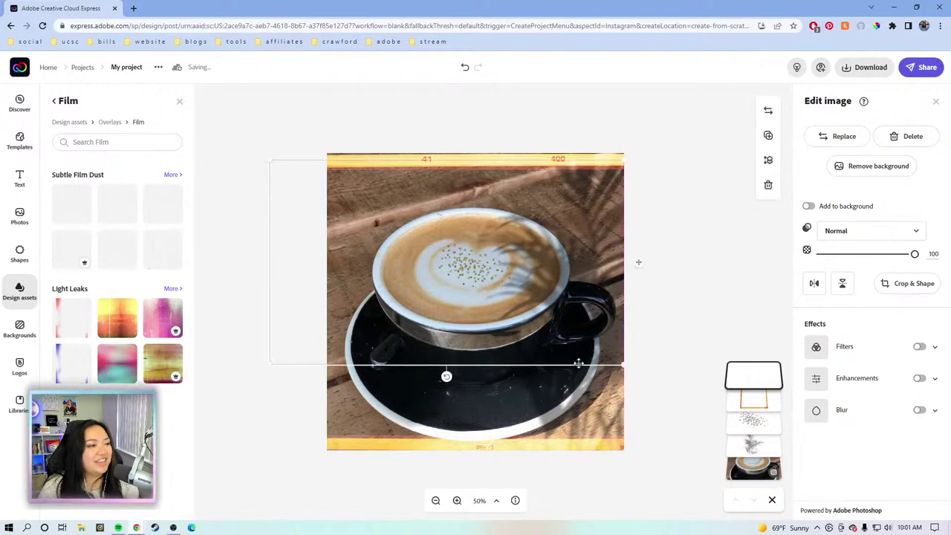
pyautogui.click(631, 372)
pyautogui.click(337, 280)
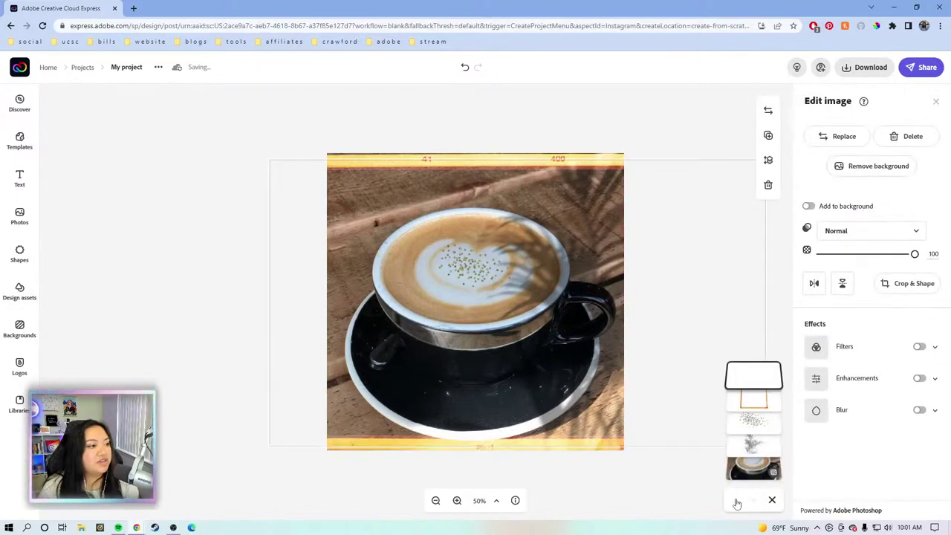
pyautogui.moveTo(304, 245); pyautogui.dragTo(347, 288)
# Step: Try the film dust overlay with Screen blending at a larger size, and remove it from the design
pyautogui.click(848, 235)
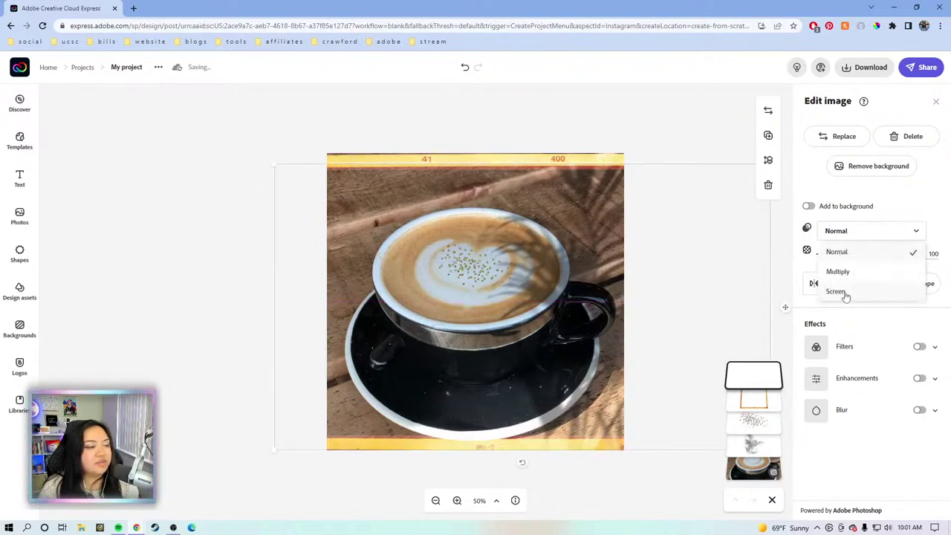
pyautogui.click(836, 292)
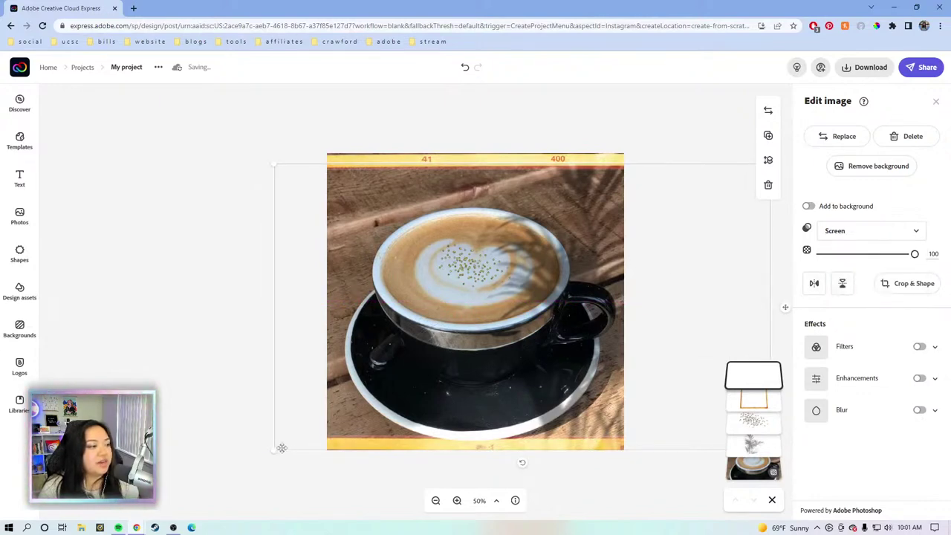
pyautogui.moveTo(281, 448); pyautogui.dragTo(198, 494)
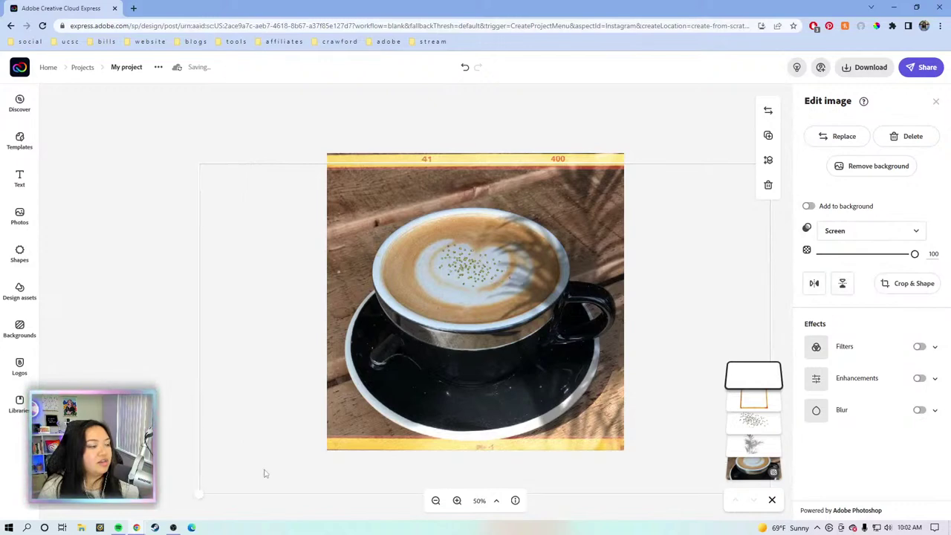
pyautogui.moveTo(264, 473); pyautogui.dragTo(323, 444)
pyautogui.click(323, 444)
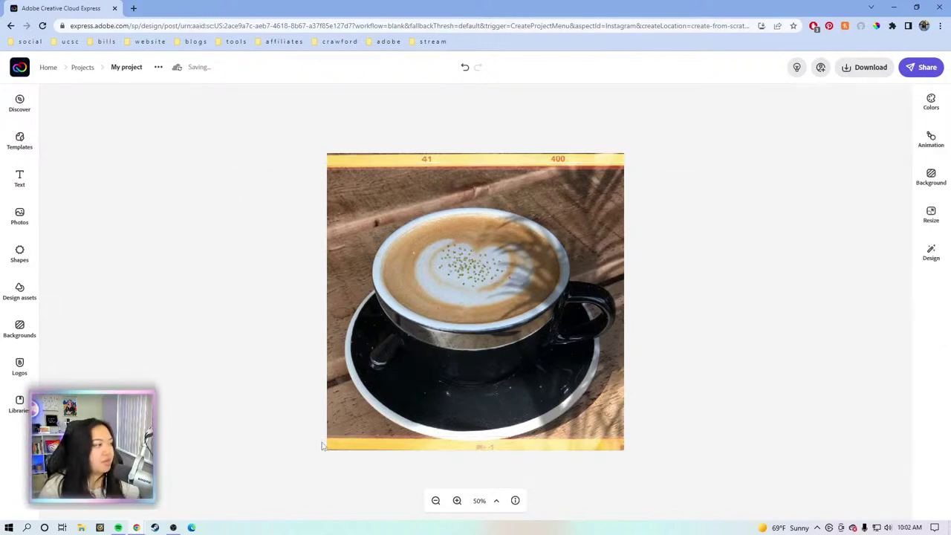
# Step: Look through the Light Leaks collection of film overlays and add the pink and teal light leak to the design
pyautogui.click(36, 296)
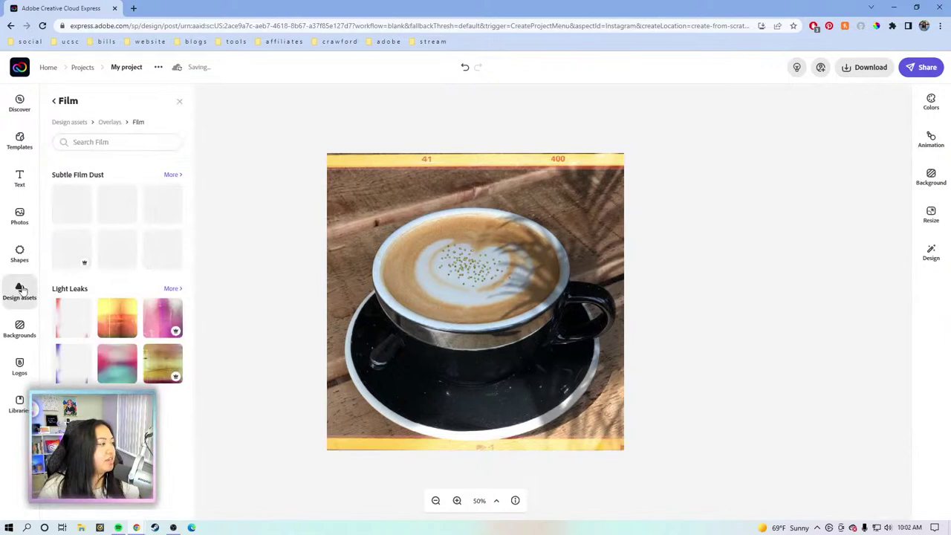
pyautogui.click(172, 289)
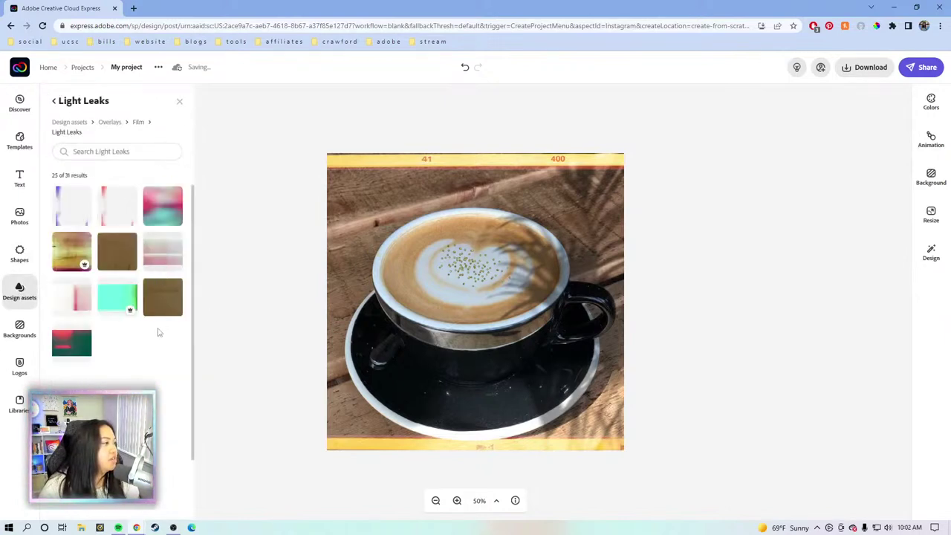
pyautogui.scroll(-2, 148, 383)
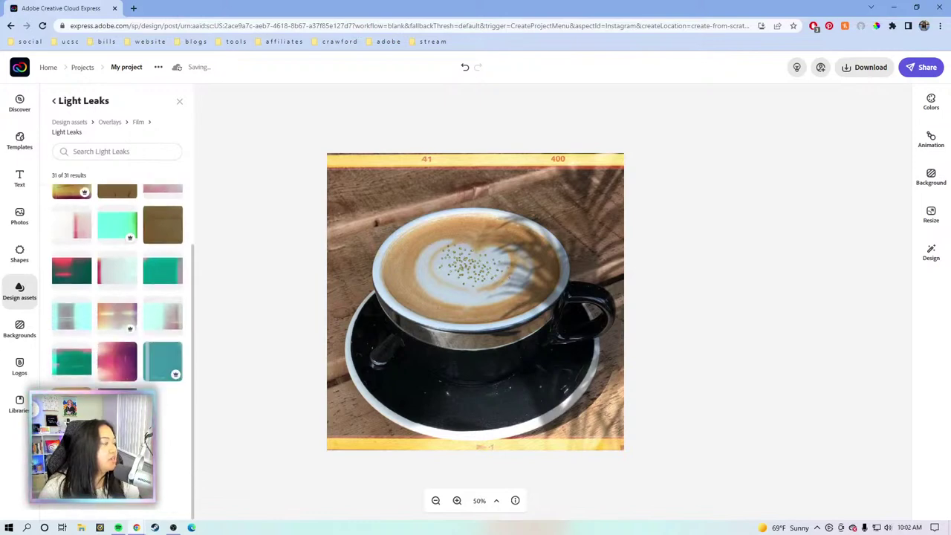
pyautogui.scroll(-2, 126, 312)
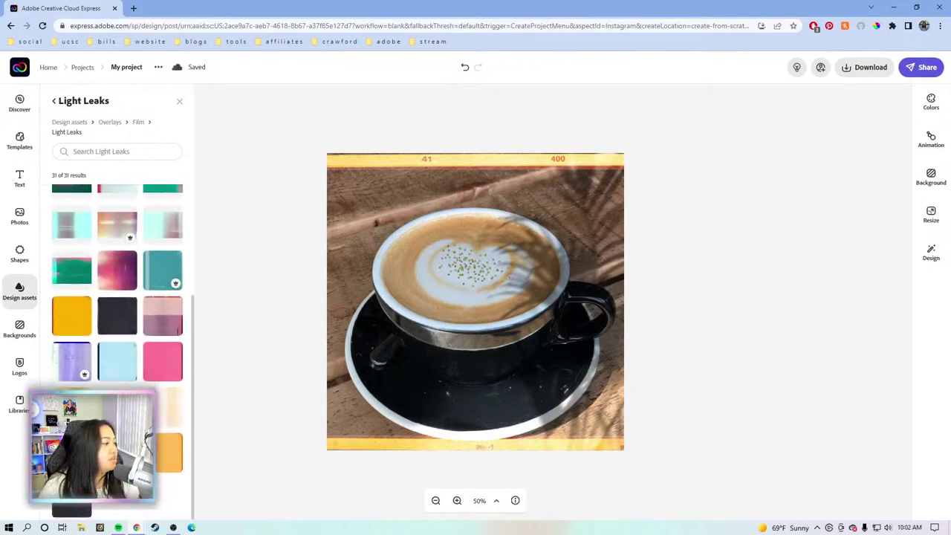
pyautogui.scroll(4, 151, 215)
pyautogui.click(151, 215)
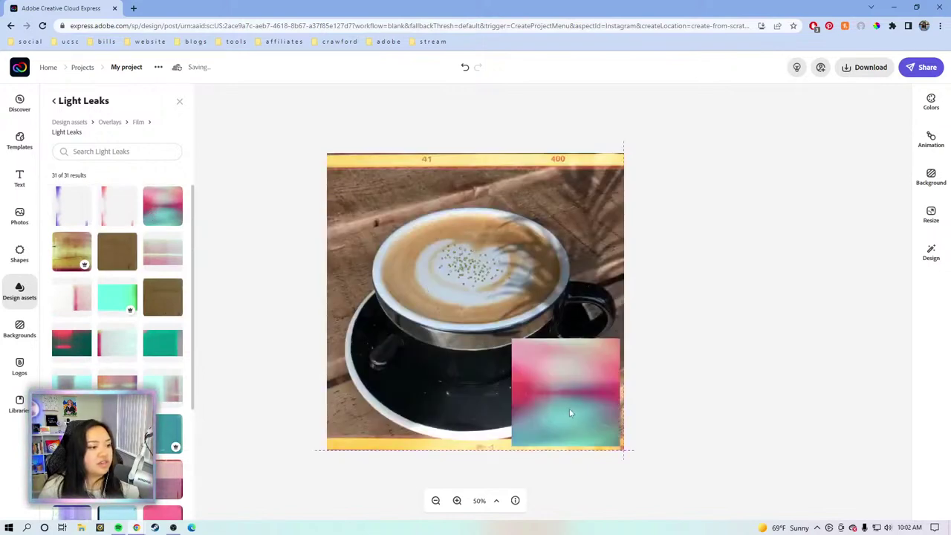
# Step: Enlarge the pink and teal light leak to cover the whole canvas and place its layer beneath the film frame
pyautogui.click(548, 373)
pyautogui.moveTo(513, 340); pyautogui.dragTo(443, 263)
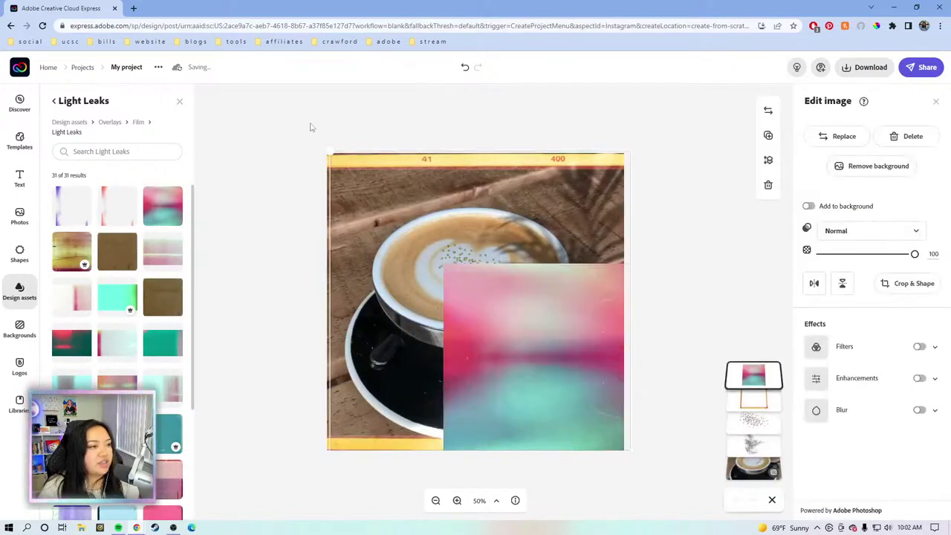
pyautogui.moveTo(312, 128); pyautogui.dragTo(291, 109)
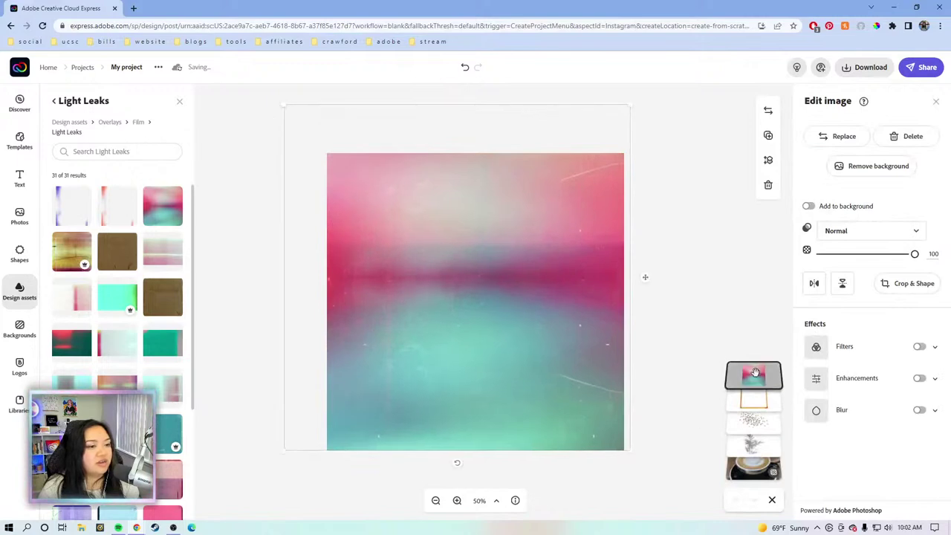
pyautogui.moveTo(755, 373); pyautogui.dragTo(755, 401)
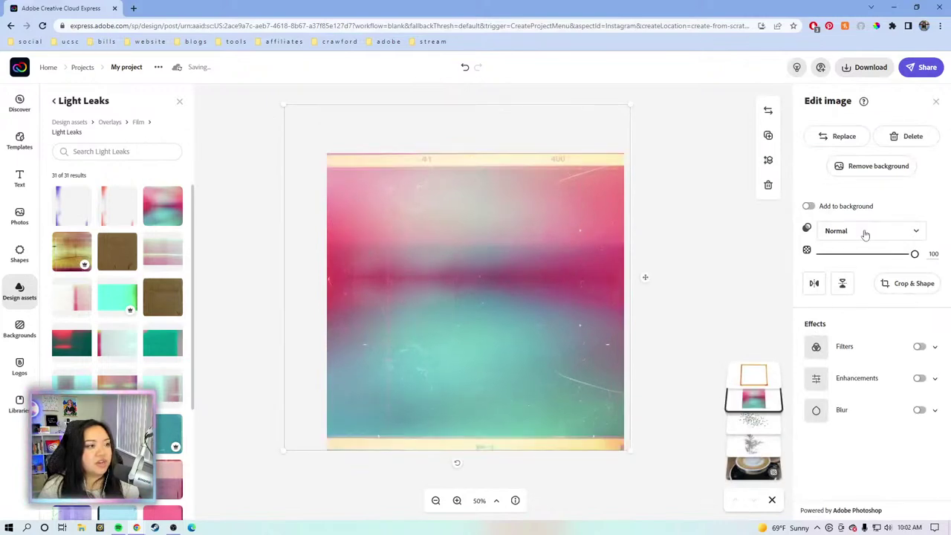
# Step: Try the Multiply and Screen blend modes on the light leak overlay at full opacity
pyautogui.click(866, 234)
pyautogui.click(865, 274)
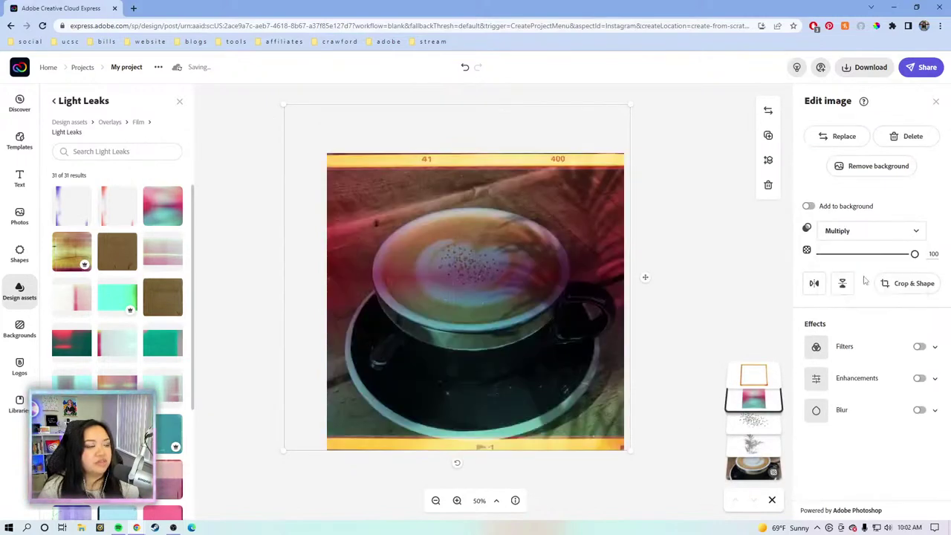
pyautogui.click(852, 235)
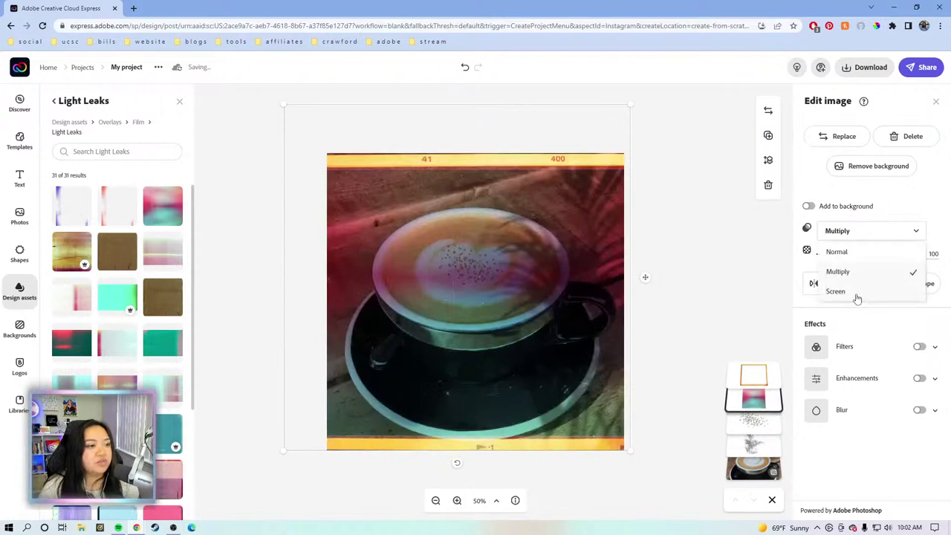
pyautogui.click(857, 293)
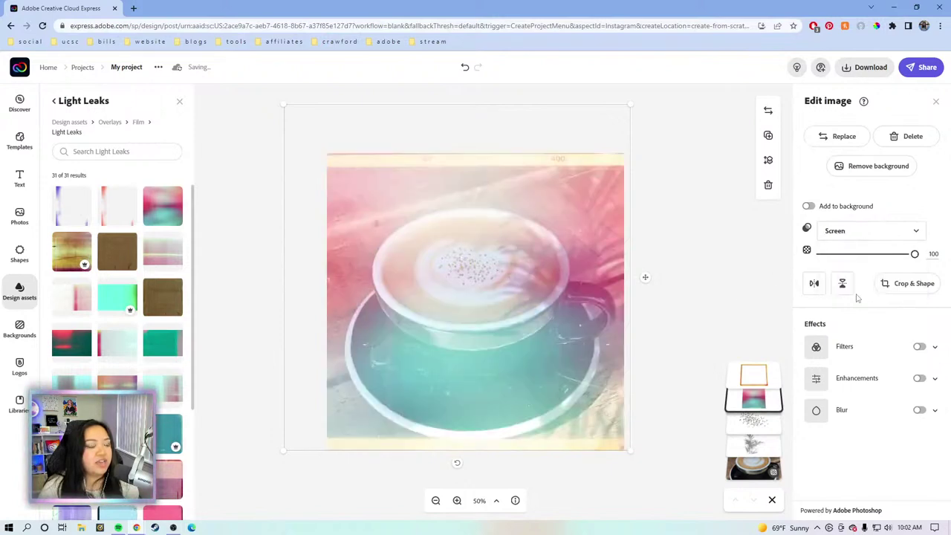
# Step: Lower the light leak's opacity to 5, compare Multiply and Screen blending, and set its blend mode to Normal
pyautogui.moveTo(915, 259); pyautogui.dragTo(825, 255)
pyautogui.click(858, 237)
pyautogui.click(861, 272)
pyautogui.click(871, 230)
pyautogui.click(874, 291)
pyautogui.click(851, 234)
pyautogui.click(851, 248)
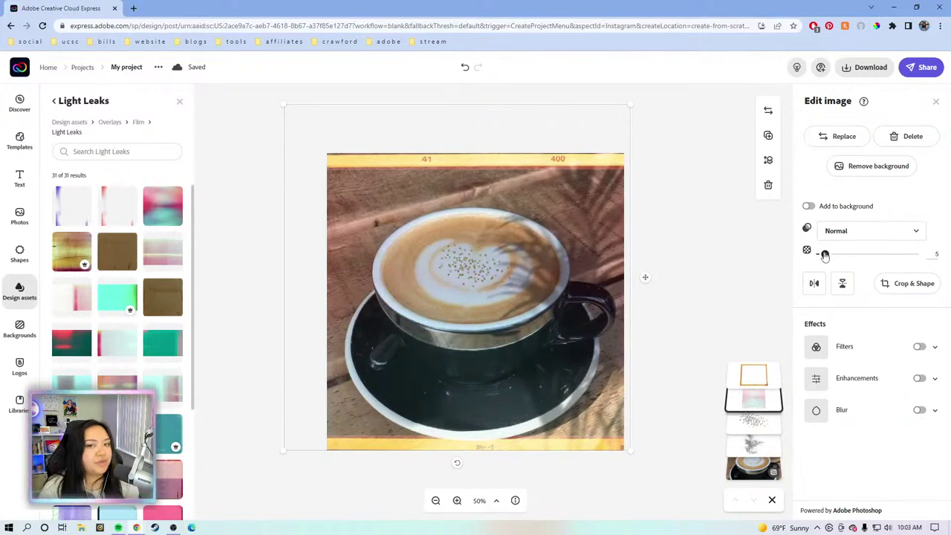
pyautogui.click(719, 240)
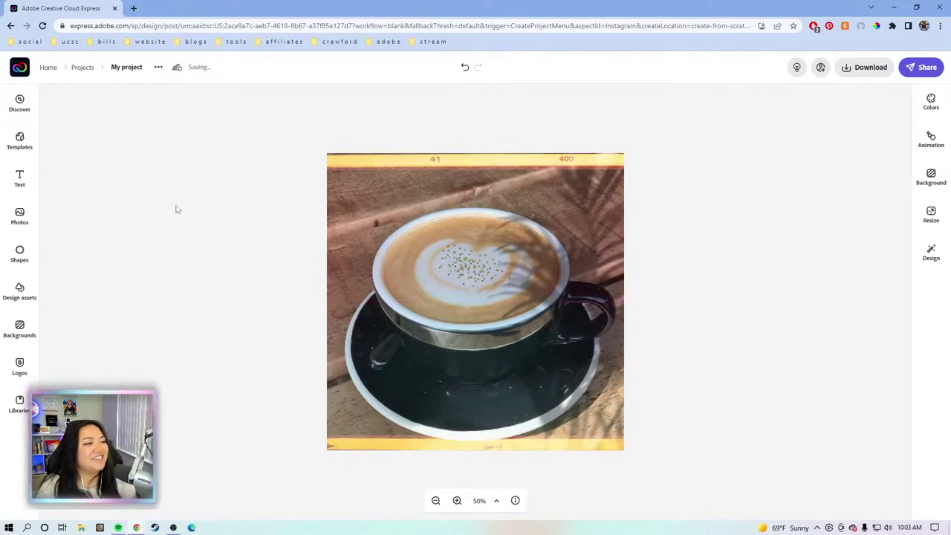
pyautogui.click(389, 163)
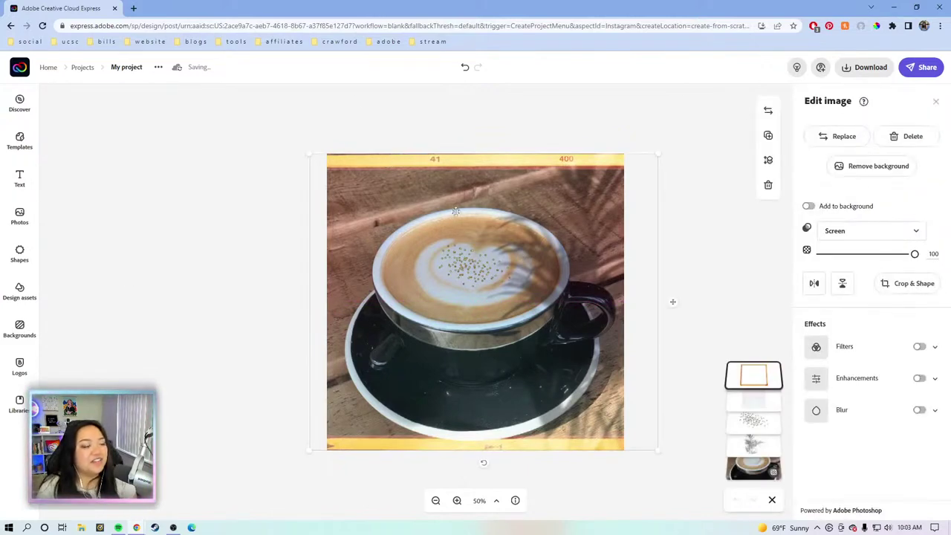
pyautogui.click(687, 215)
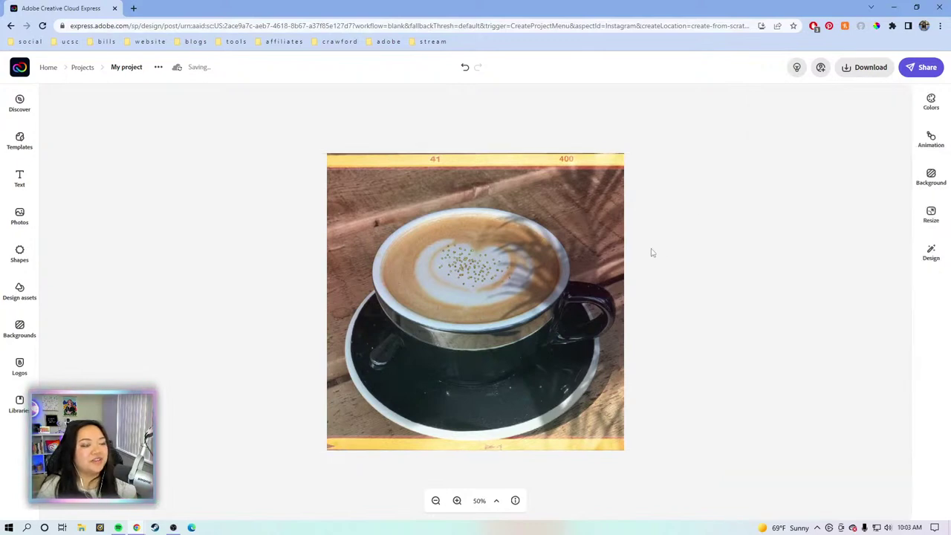
pyautogui.click(541, 205)
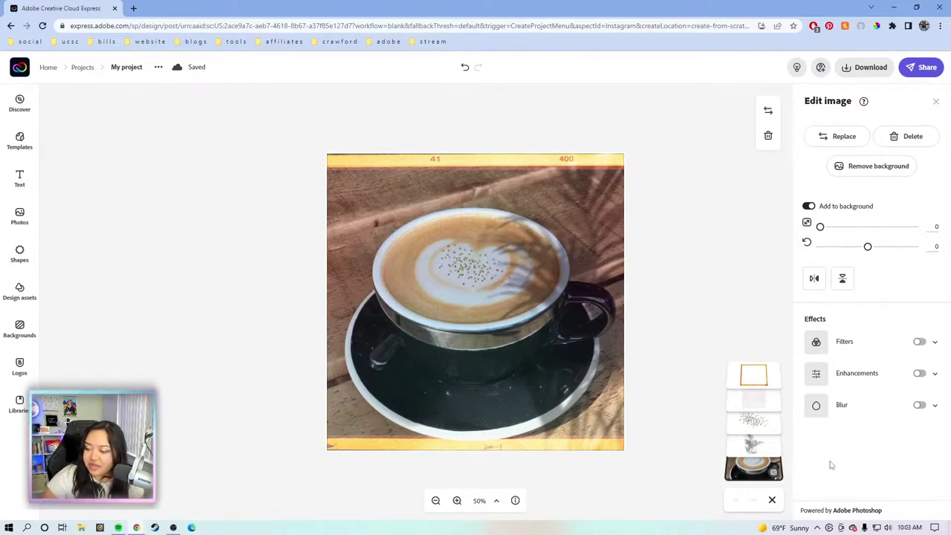
pyautogui.click(606, 117)
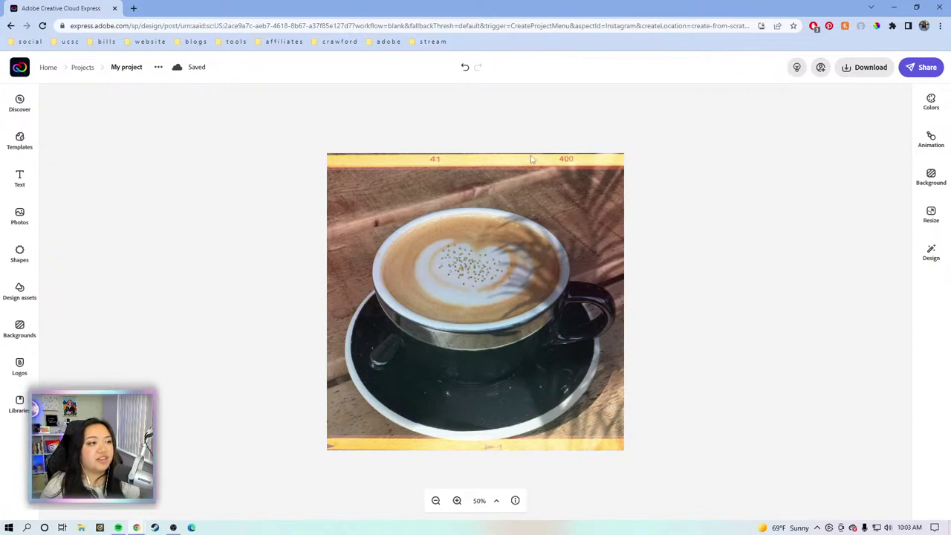
# Step: Slightly shrink the film frame overlay so more of its yellow numbered border shows along the canvas edge
pyautogui.click(381, 151)
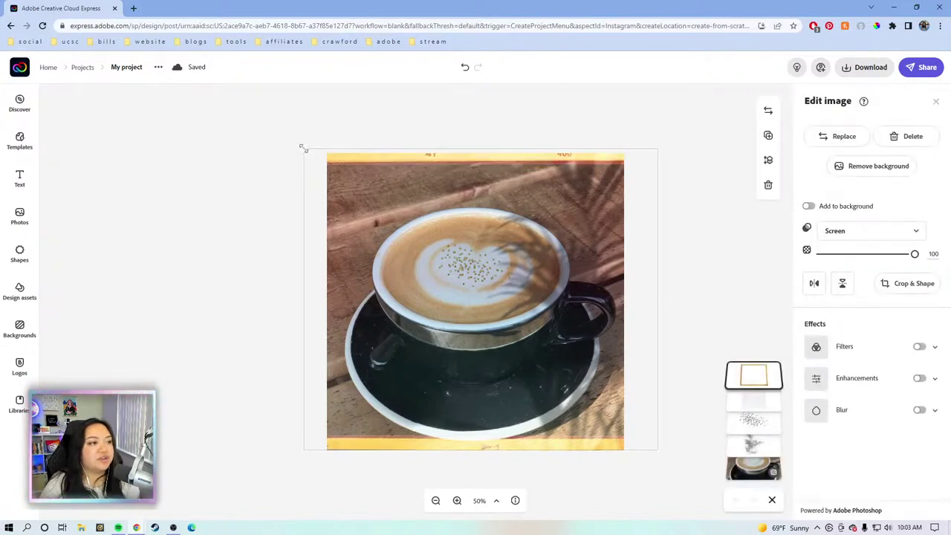
pyautogui.moveTo(304, 149); pyautogui.dragTo(309, 153)
pyautogui.click(334, 140)
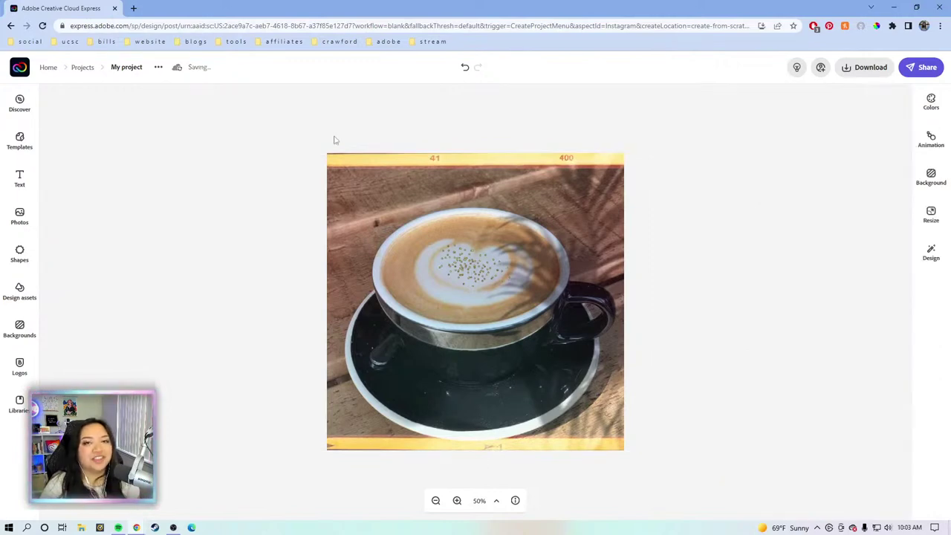
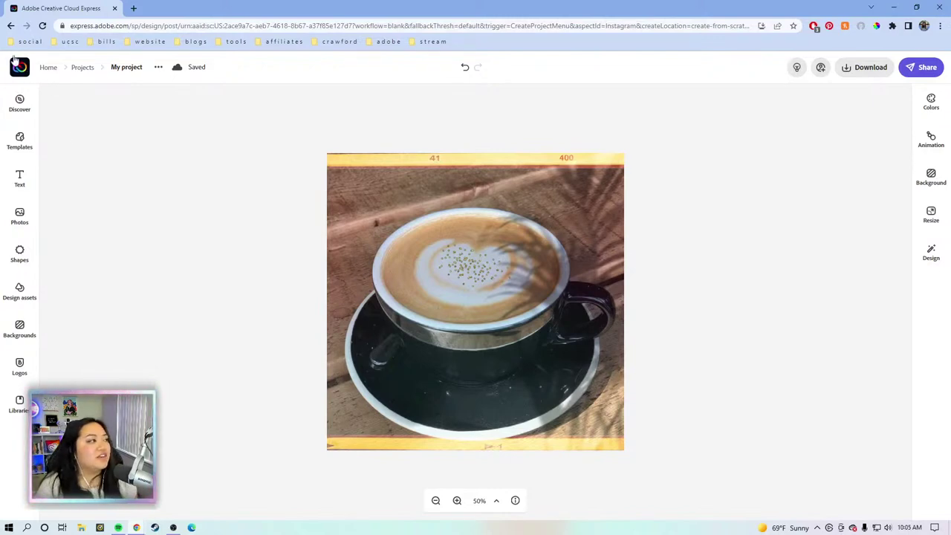
# Step: Start a new Instagram post from scratch, search the stock photos for "tent" and add the glowing yellow tent under a starry sky
pyautogui.click(20, 66)
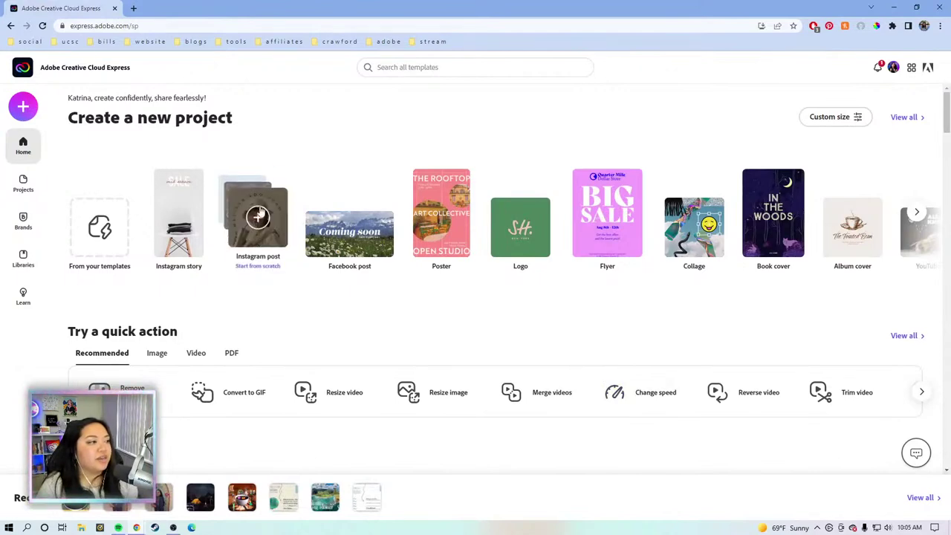
pyautogui.click(259, 213)
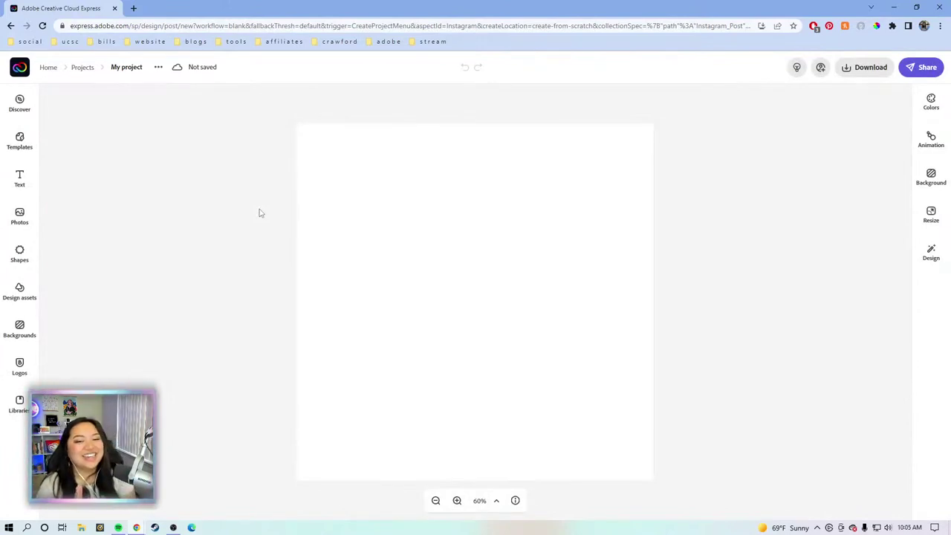
pyautogui.click(17, 227)
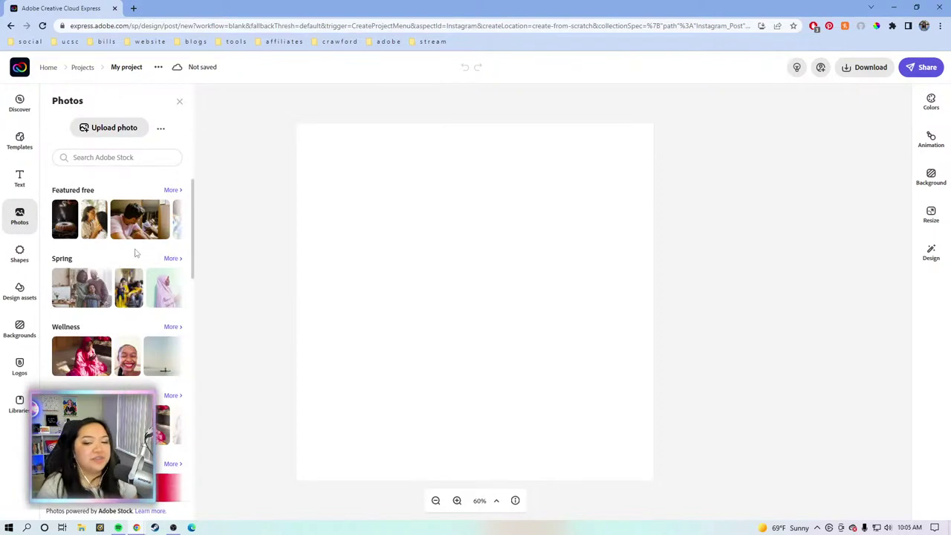
pyautogui.click(162, 157)
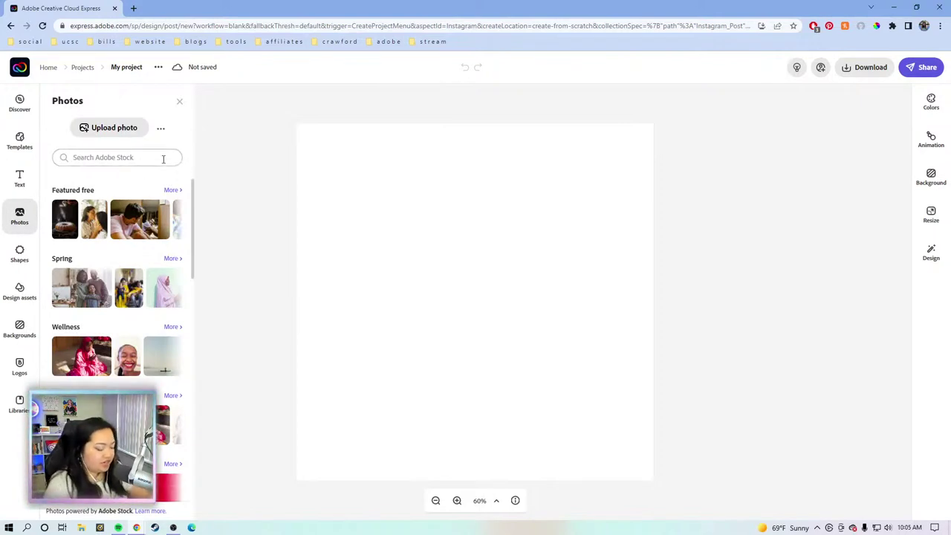
pyautogui.write('tent')
pyautogui.press('Return')
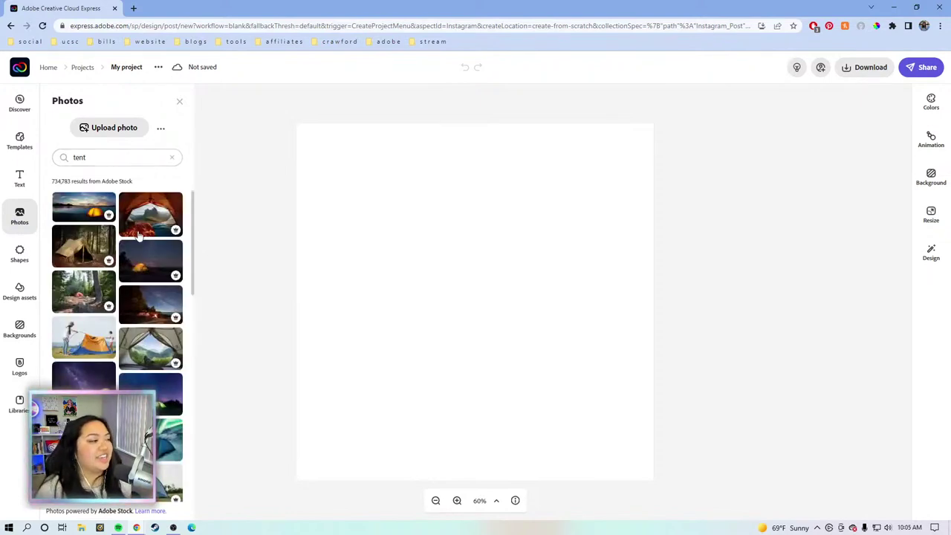
pyautogui.click(148, 279)
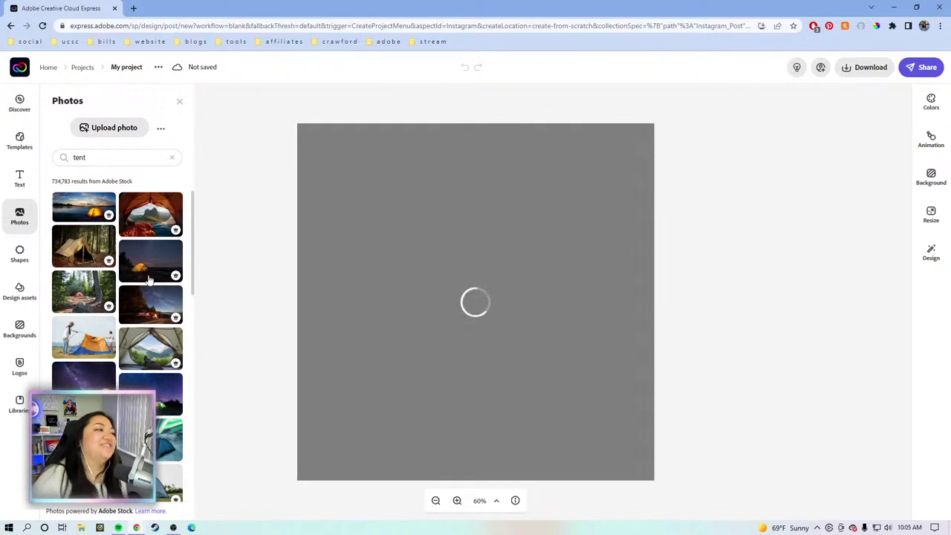
# Step: Enlarge the tent photo to nearly the canvas width and place it around the middle of the canvas
pyautogui.moveTo(406, 325); pyautogui.dragTo(357, 396)
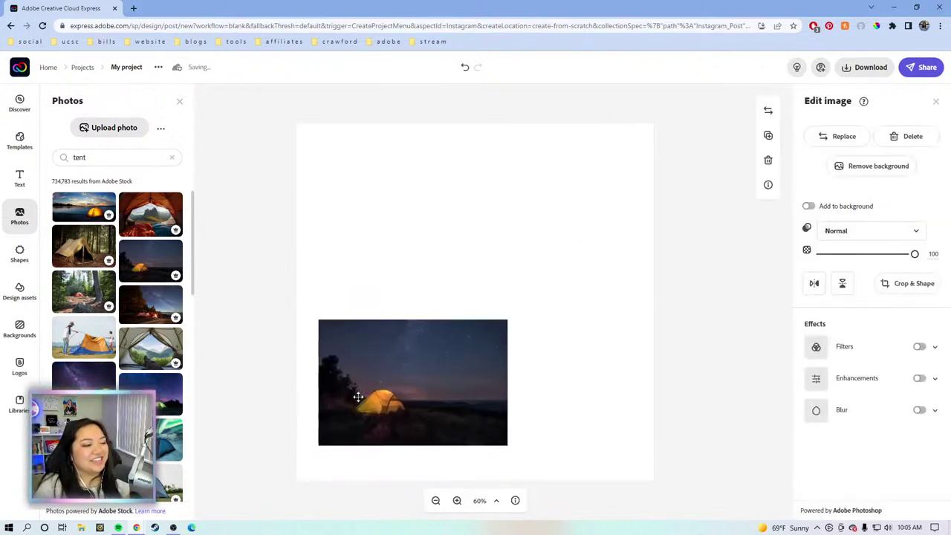
pyautogui.moveTo(496, 321); pyautogui.dragTo(616, 221)
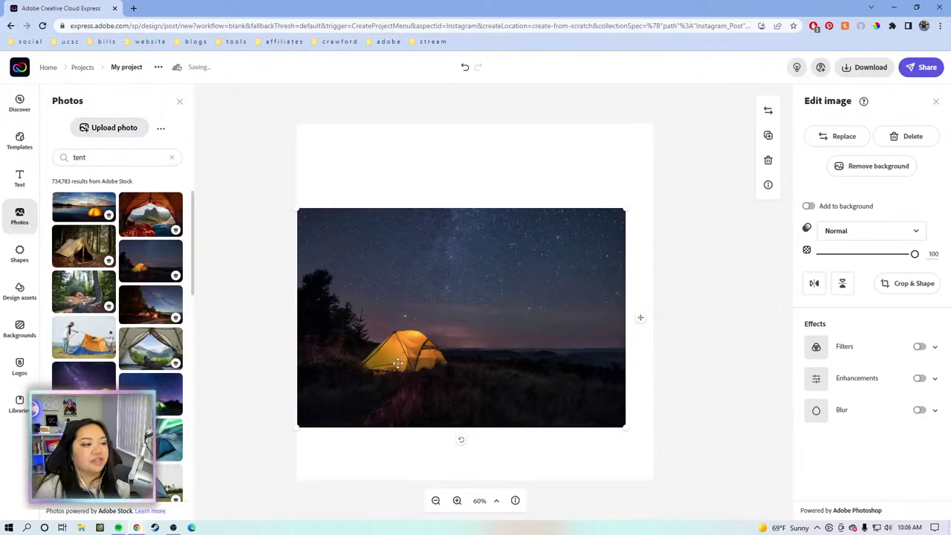
pyautogui.moveTo(397, 364); pyautogui.dragTo(461, 299)
# Step: Duplicate the tent photo and remove the copy's background, restoring the grassy foreground around the tent with a size 60 brush
pyautogui.click(769, 135)
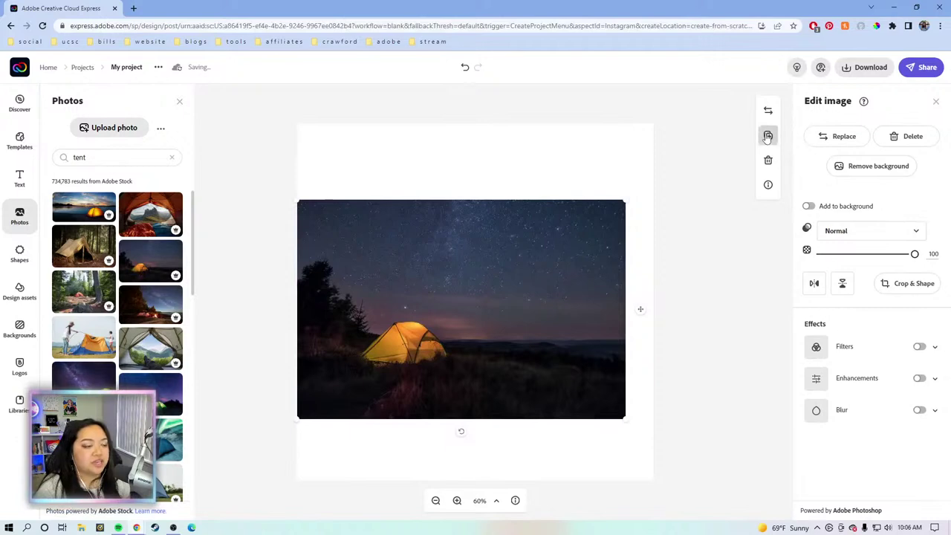
pyautogui.click(871, 166)
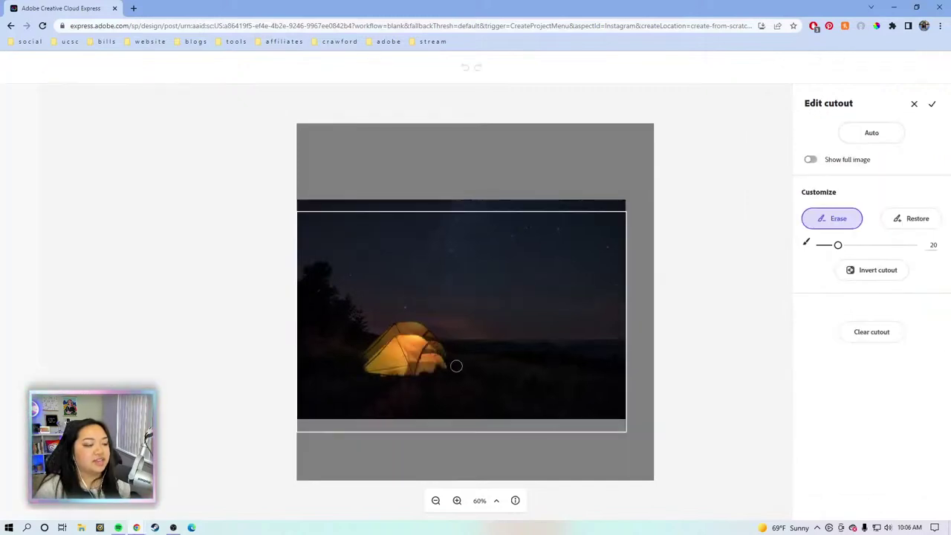
pyautogui.click(915, 220)
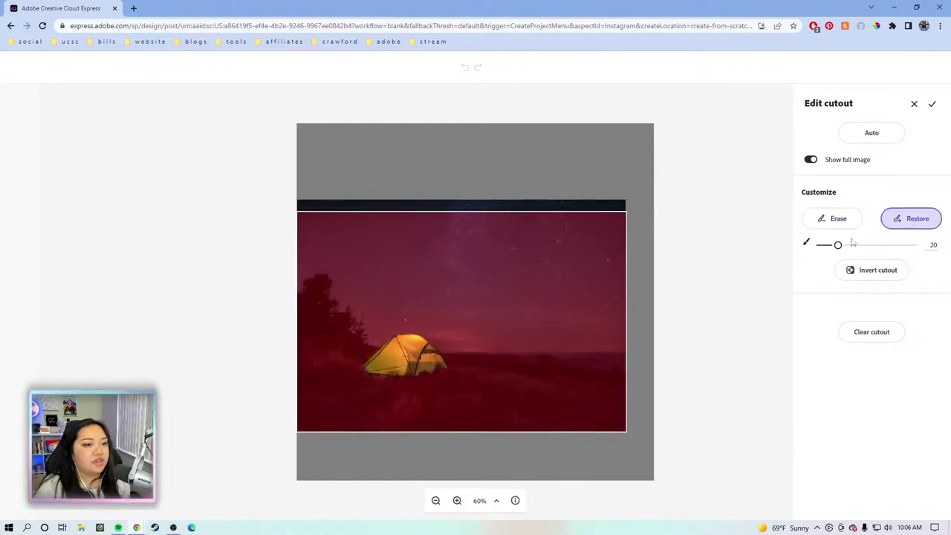
pyautogui.moveTo(838, 245); pyautogui.dragTo(876, 246)
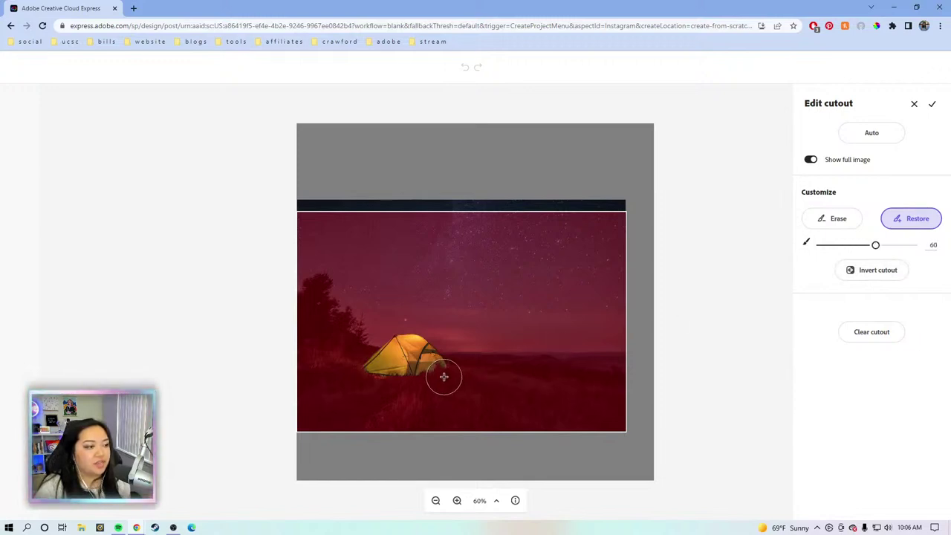
pyautogui.moveTo(442, 376)
pyautogui.mouseDown()
pyautogui.moveTo(632, 375)
pyautogui.moveTo(616, 365)
pyautogui.moveTo(558, 365)
pyautogui.moveTo(414, 382)
pyautogui.moveTo(583, 395)
pyautogui.mouseUp()
pyautogui.moveTo(655, 400)
pyautogui.mouseDown()
pyautogui.moveTo(604, 394)
pyautogui.moveTo(601, 407)
pyautogui.moveTo(620, 413)
pyautogui.moveTo(616, 429)
pyautogui.moveTo(536, 418)
pyautogui.moveTo(306, 425)
pyautogui.moveTo(294, 413)
pyautogui.moveTo(301, 300)
pyautogui.moveTo(315, 405)
pyautogui.moveTo(443, 386)
pyautogui.moveTo(362, 372)
pyautogui.moveTo(325, 379)
pyautogui.moveTo(338, 349)
pyautogui.moveTo(312, 295)
pyautogui.moveTo(307, 305)
pyautogui.moveTo(332, 331)
pyautogui.moveTo(341, 325)
pyautogui.moveTo(336, 344)
pyautogui.moveTo(438, 378)
pyautogui.mouseUp()
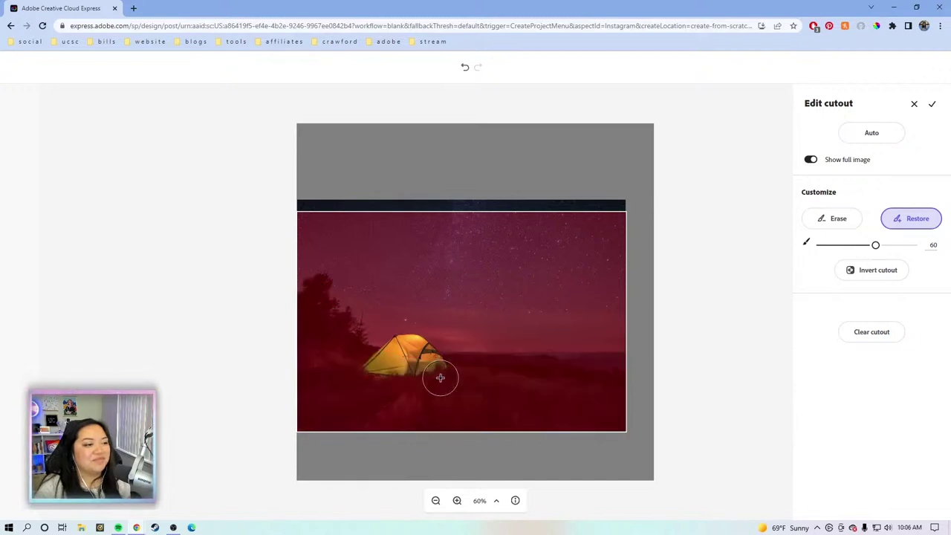
pyautogui.click(932, 104)
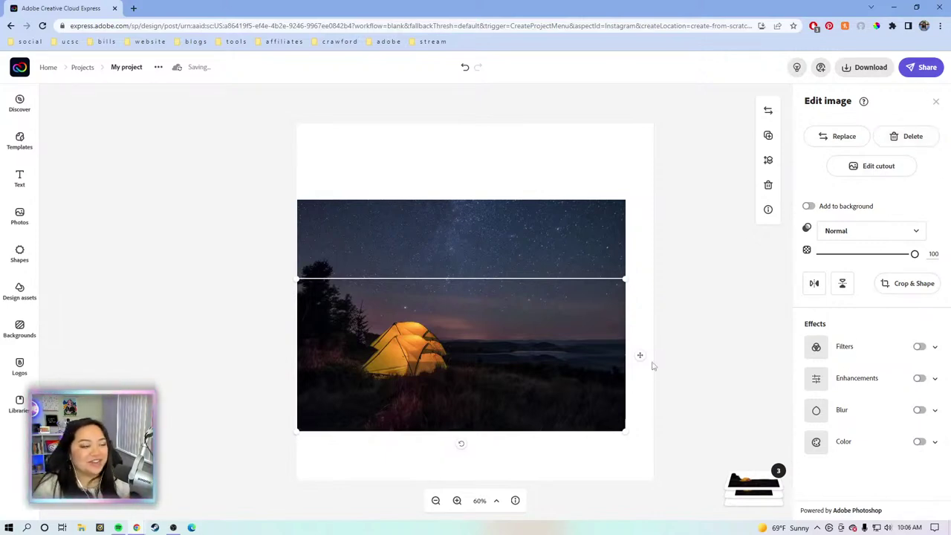
# Step: Make the original full tent photo the design's background
pyautogui.click(690, 279)
pyautogui.click(570, 232)
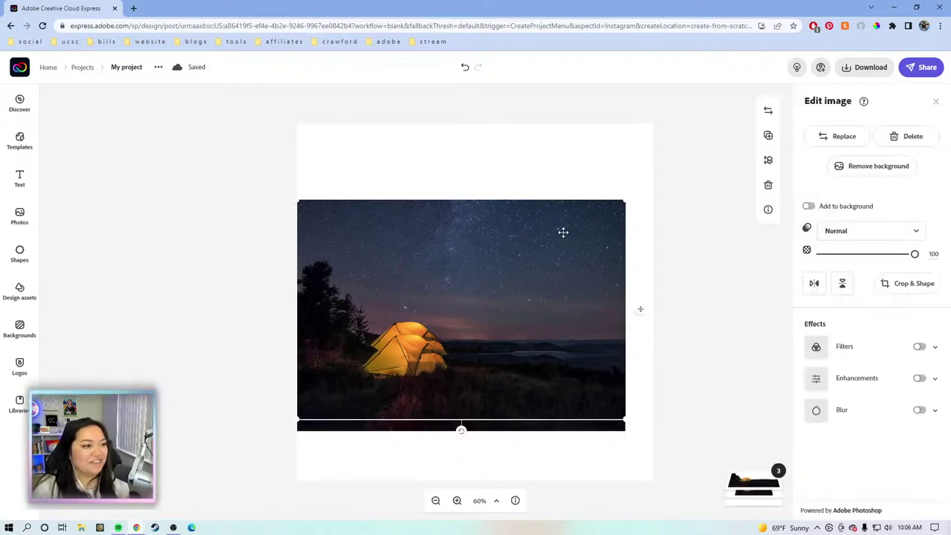
pyautogui.click(682, 155)
pyautogui.click(572, 209)
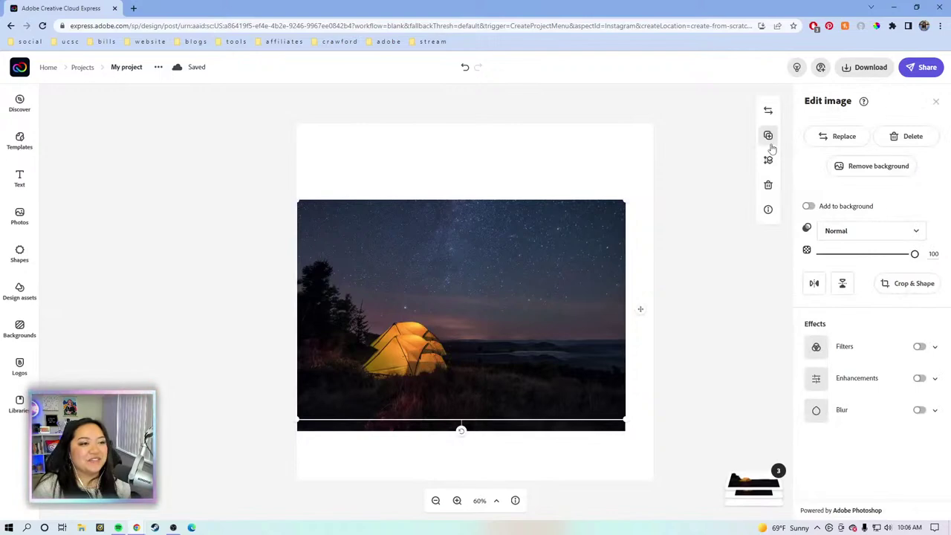
pyautogui.click(809, 206)
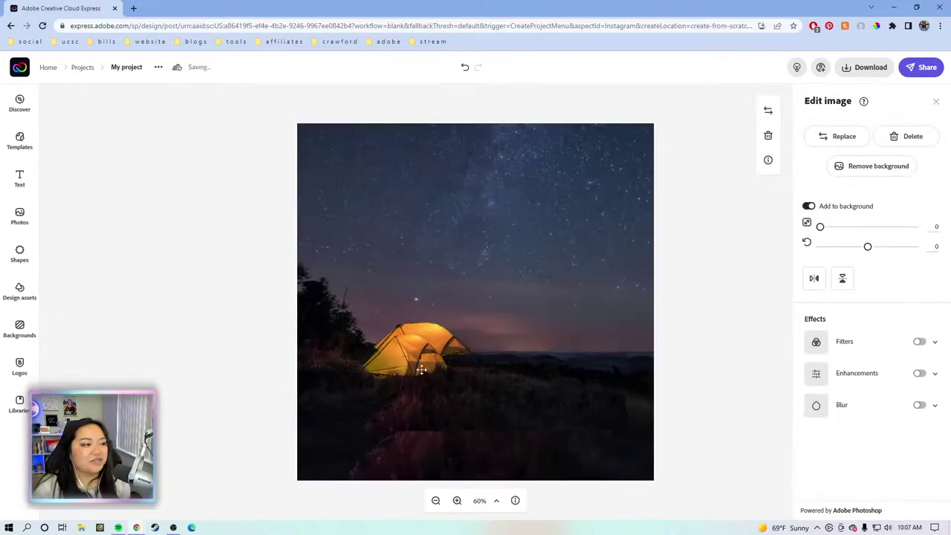
# Step: Enlarge the tent and foreground cutout beyond the canvas sides and position it to cover the tent in the background photo
pyautogui.moveTo(421, 369); pyautogui.dragTo(425, 403)
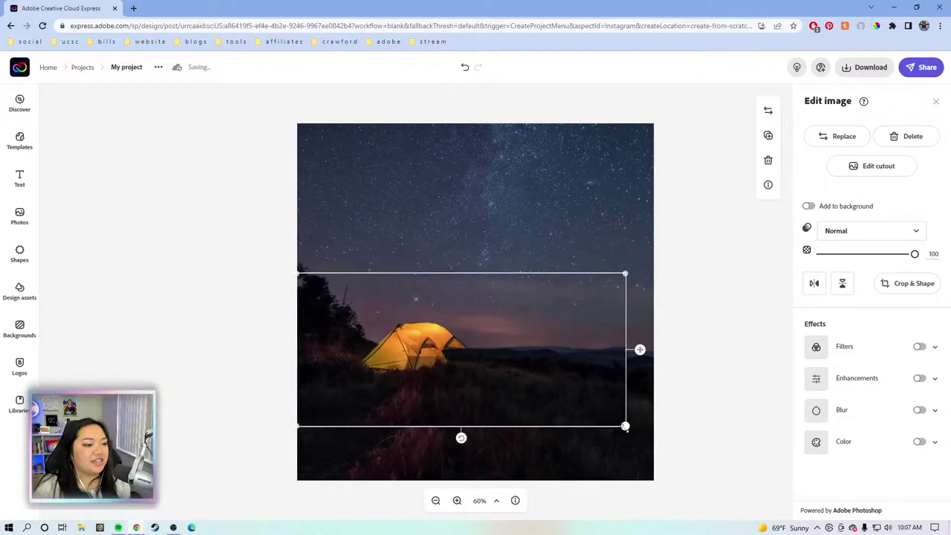
pyautogui.moveTo(625, 426); pyautogui.dragTo(729, 521)
pyautogui.moveTo(582, 443); pyautogui.dragTo(562, 415)
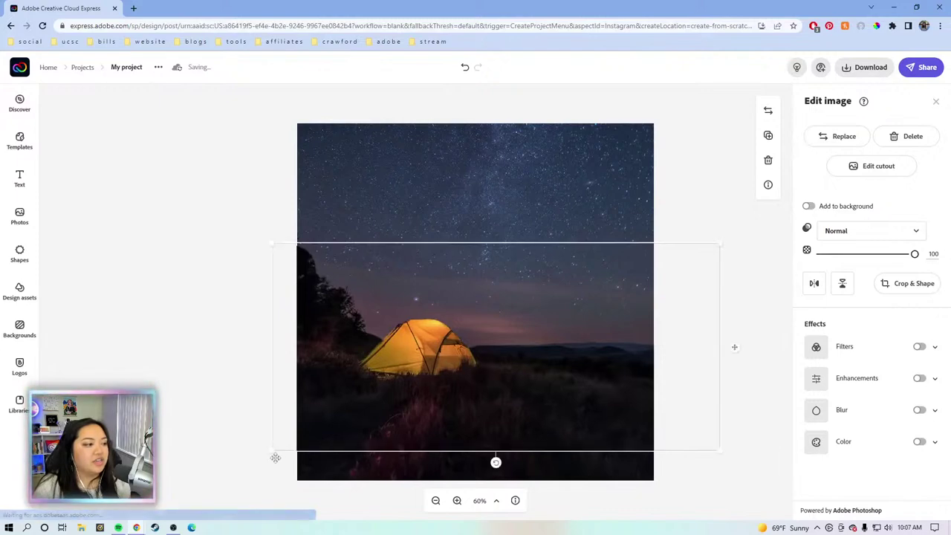
pyautogui.moveTo(271, 450); pyautogui.dragTo(225, 500)
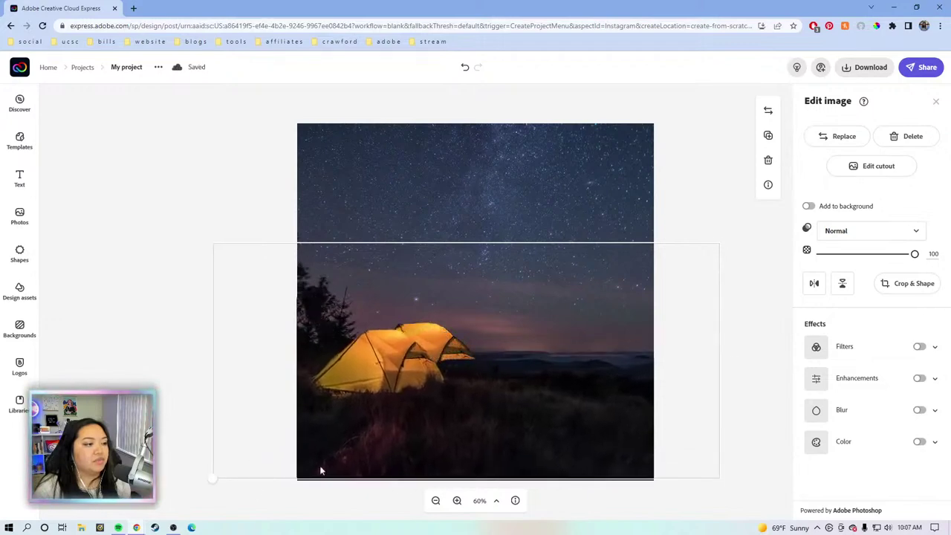
pyautogui.moveTo(516, 420); pyautogui.dragTo(503, 431)
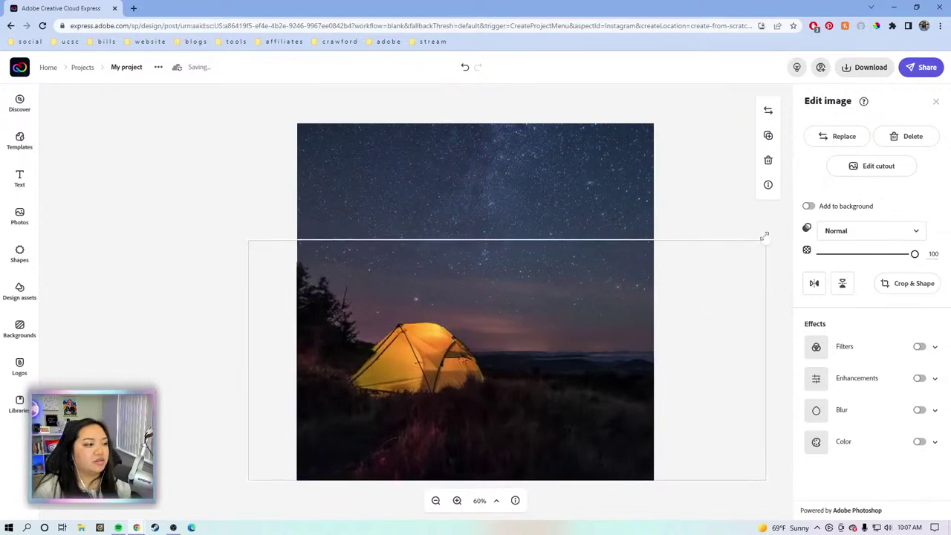
pyautogui.moveTo(765, 238); pyautogui.dragTo(777, 233)
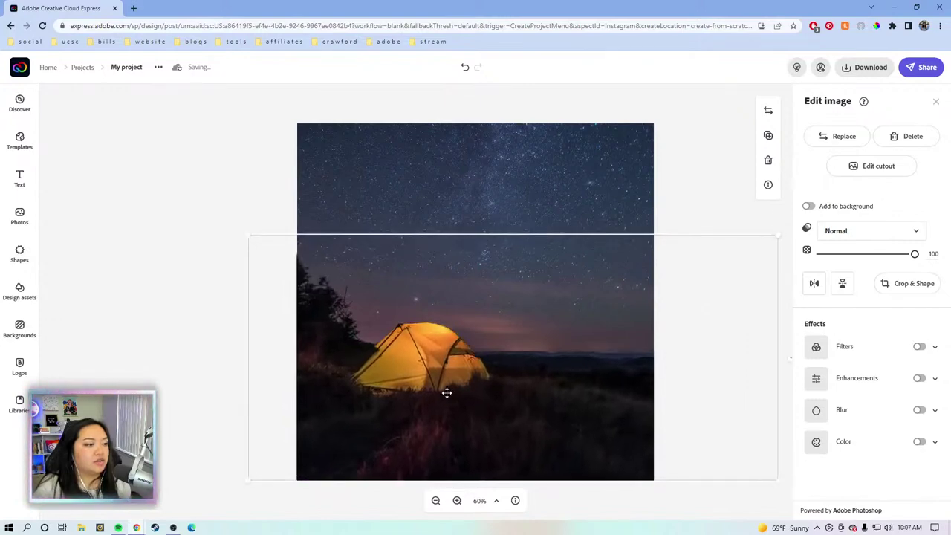
pyautogui.moveTo(446, 392); pyautogui.dragTo(441, 394)
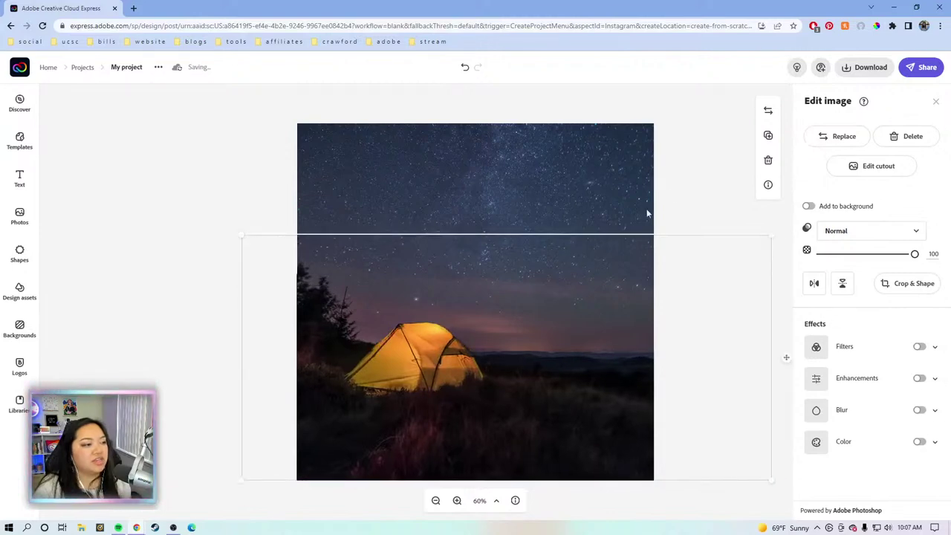
pyautogui.click(693, 172)
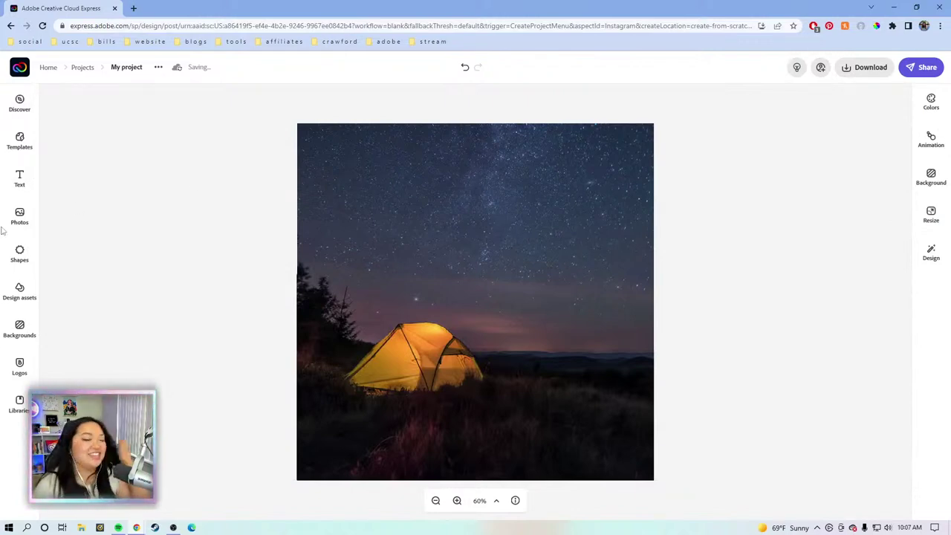
# Step: Search the stock photos for "mountains" and add the jagged grey peaks under a cloudy sky
pyautogui.click(21, 212)
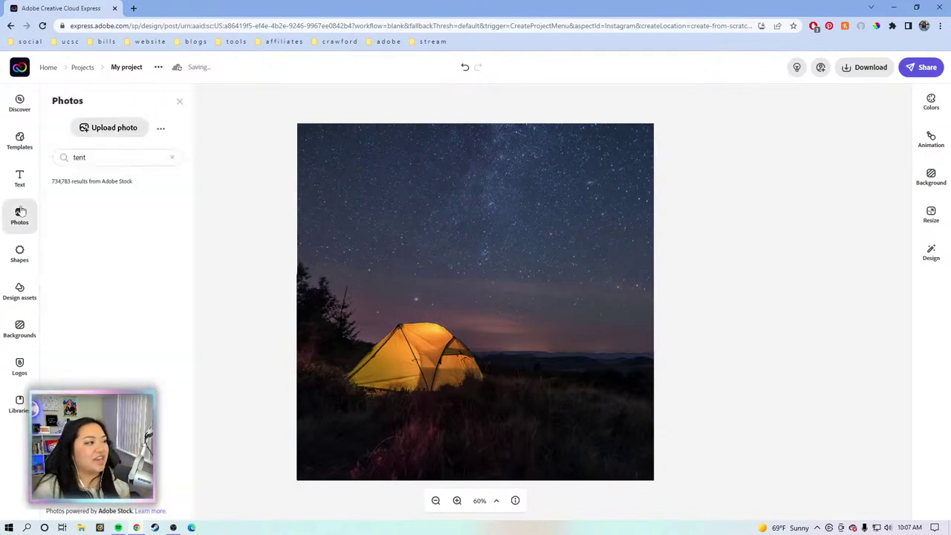
pyautogui.click(173, 158)
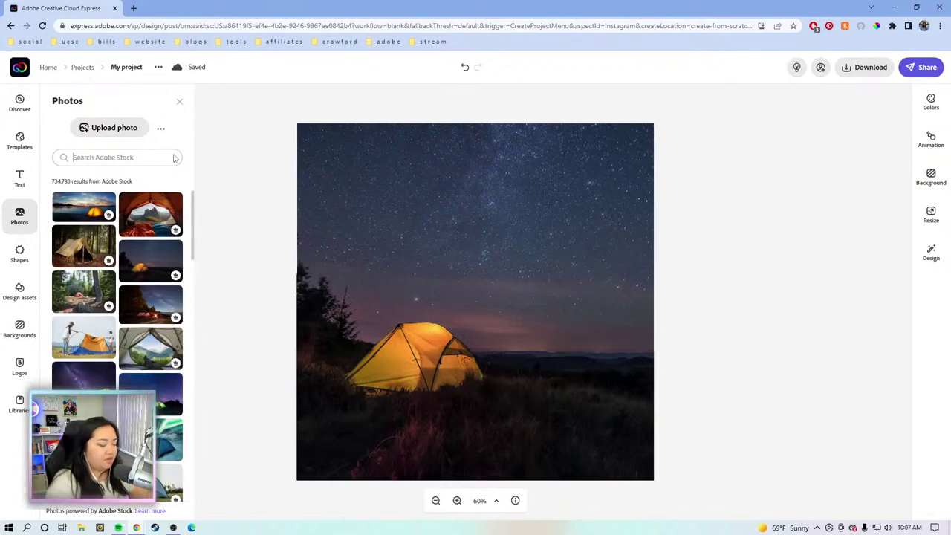
pyautogui.write('mountains')
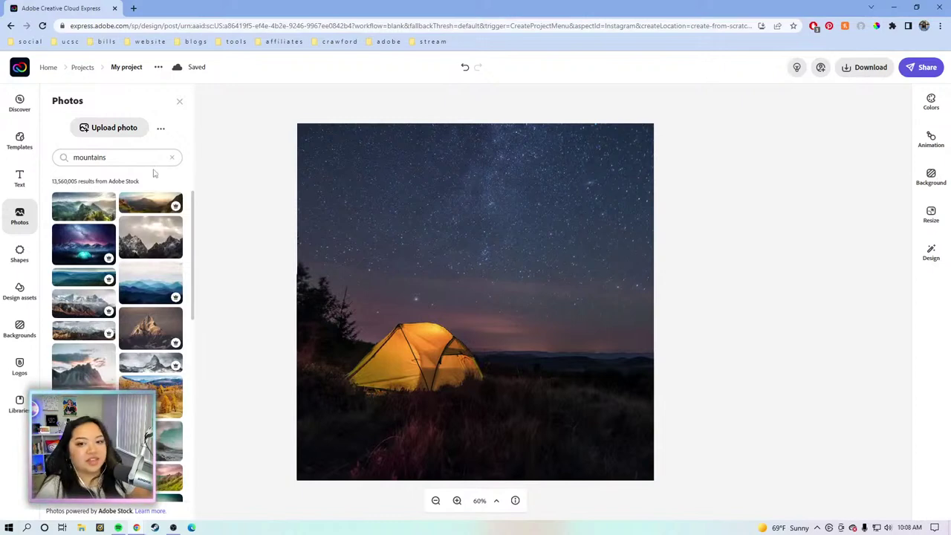
pyautogui.click(147, 234)
pyautogui.click(437, 261)
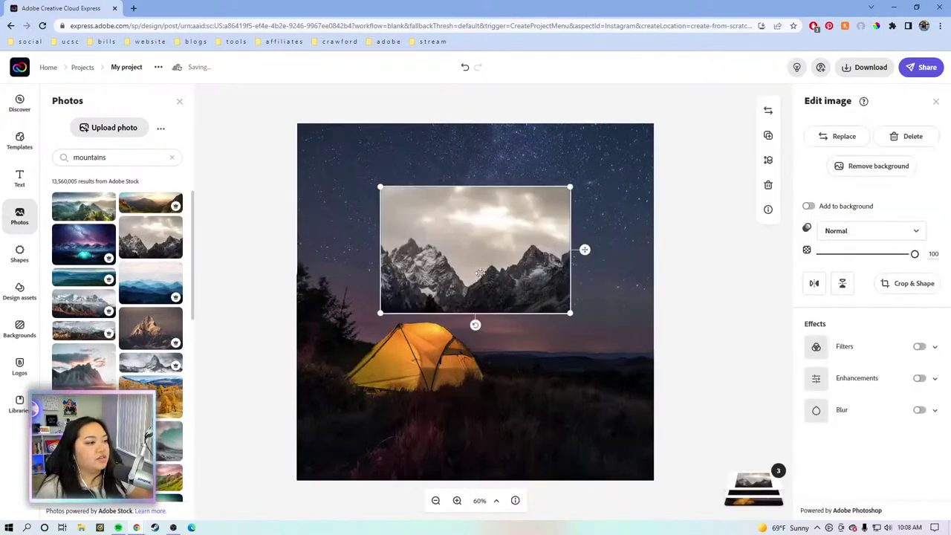
# Step: Enlarge the mountain photo to nearly the canvas width and set its blend mode to Multiply
pyautogui.moveTo(468, 268); pyautogui.dragTo(403, 261)
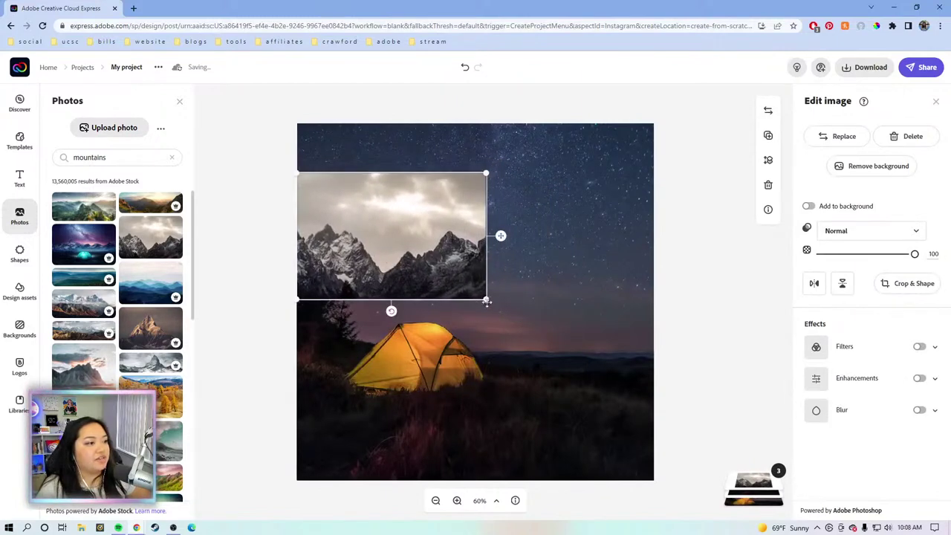
pyautogui.moveTo(487, 301); pyautogui.dragTo(638, 372)
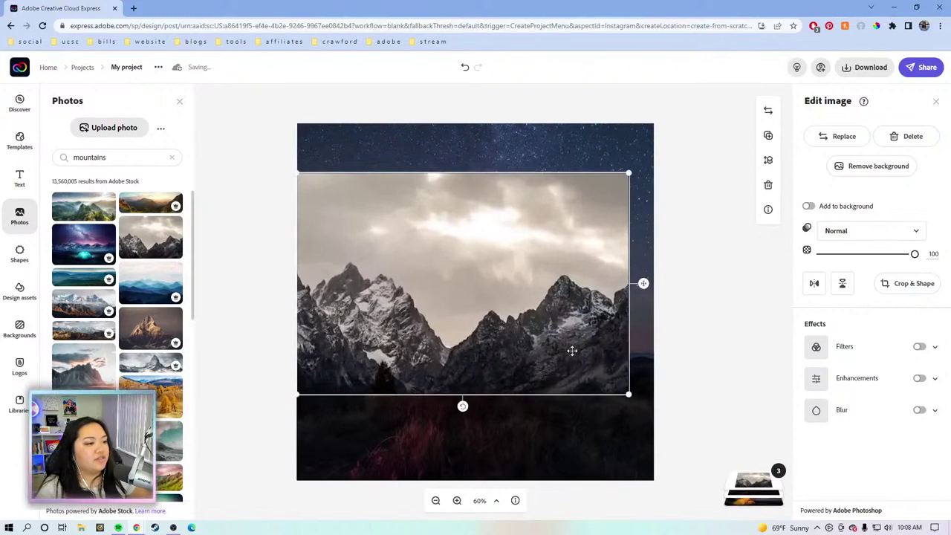
pyautogui.moveTo(572, 351); pyautogui.dragTo(577, 327)
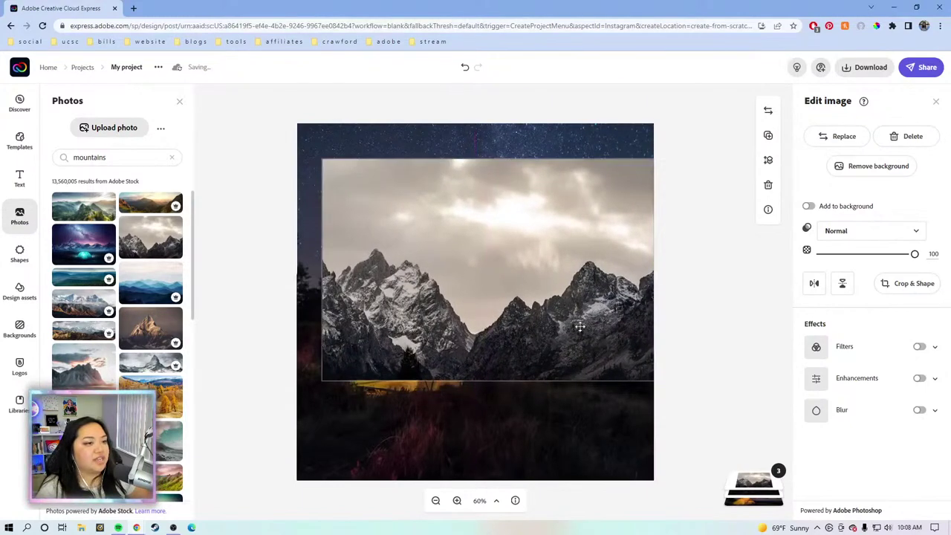
pyautogui.click(894, 233)
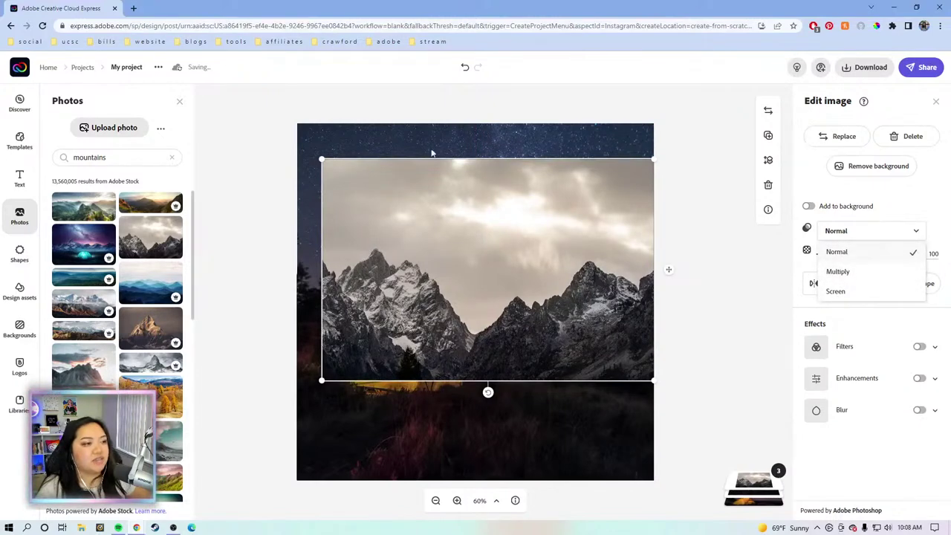
pyautogui.click(867, 277)
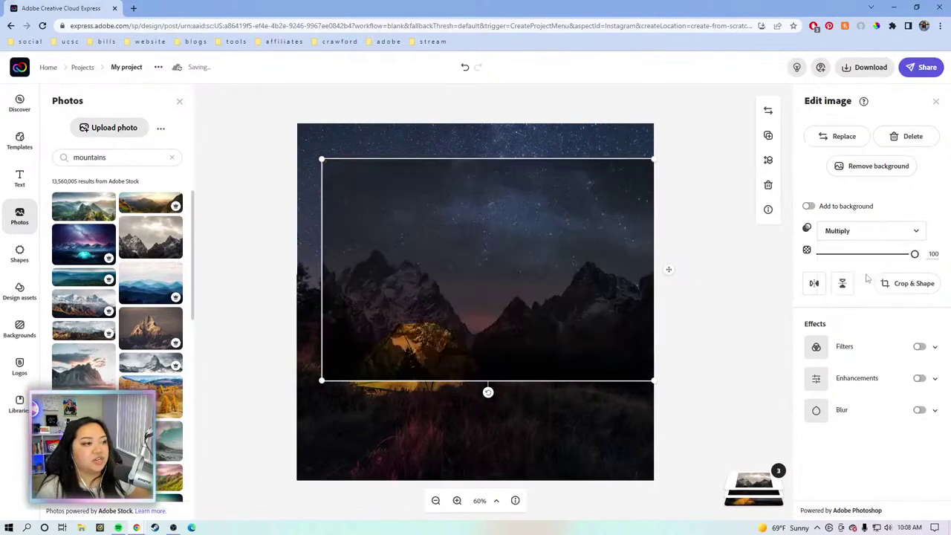
# Step: Enlarge the mountain photo to span the full canvas width and position its peaks behind the tent, below the starry sky
pyautogui.click(749, 282)
pyautogui.moveTo(604, 319); pyautogui.dragTo(572, 310)
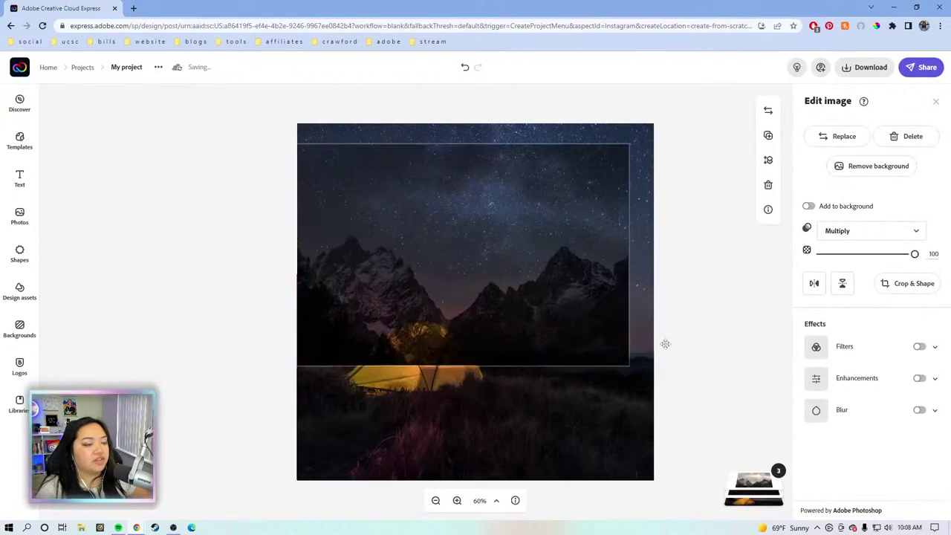
pyautogui.moveTo(628, 366); pyautogui.dragTo(662, 388)
pyautogui.moveTo(615, 344); pyautogui.dragTo(615, 339)
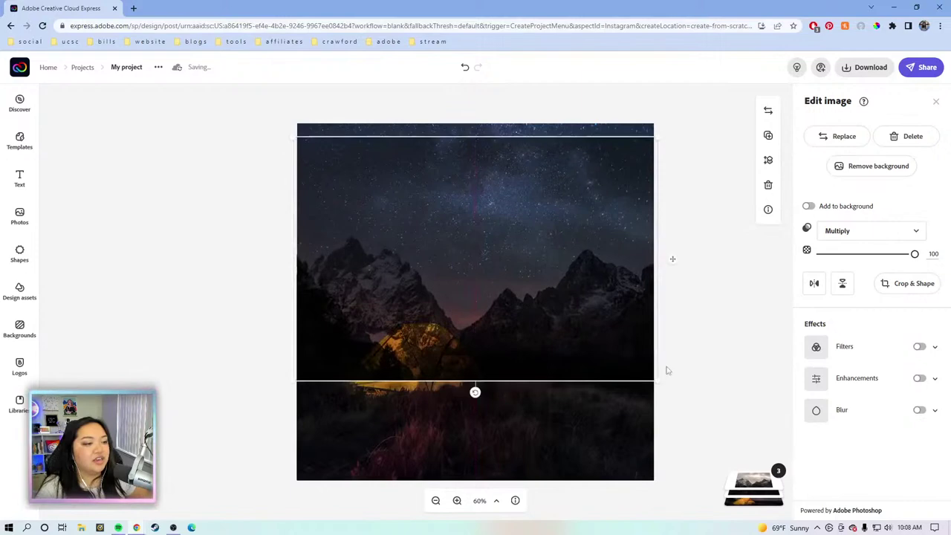
# Step: Move the mountain layer beneath the tent cutout and realign the cutout over the tent in the background photo
pyautogui.click(740, 508)
pyautogui.moveTo(759, 441); pyautogui.dragTo(750, 464)
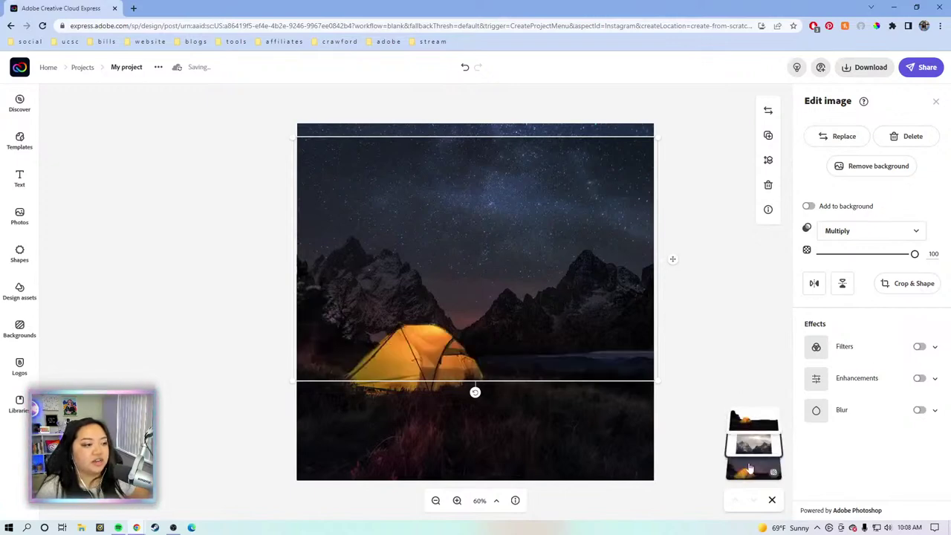
pyautogui.click(707, 291)
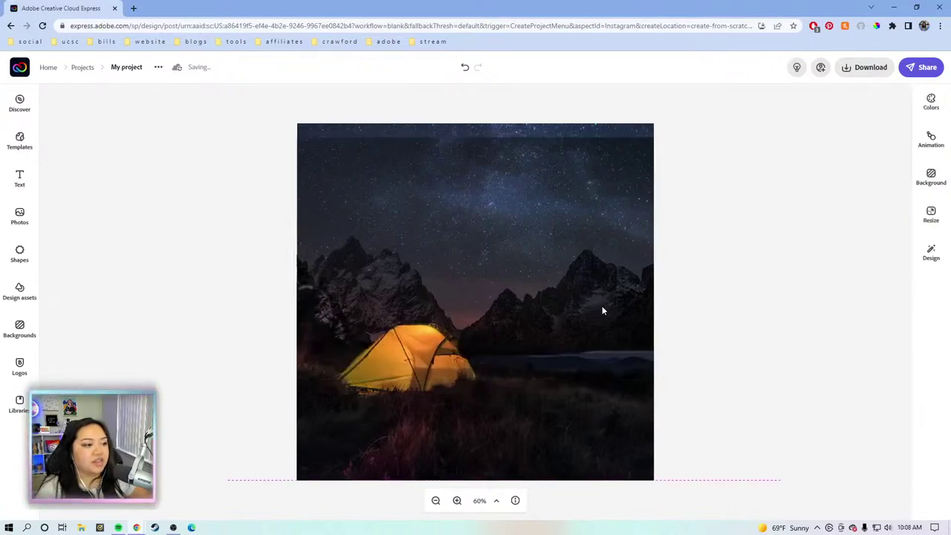
pyautogui.click(582, 289)
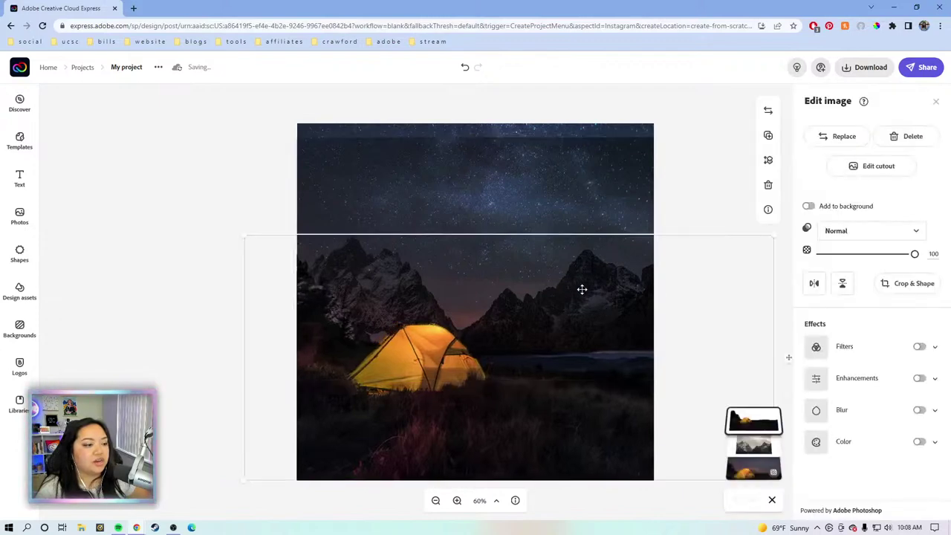
pyautogui.moveTo(582, 290)
pyautogui.mouseDown()
pyautogui.moveTo(584, 304)
pyautogui.moveTo(586, 282)
pyautogui.moveTo(584, 295)
pyautogui.mouseUp()
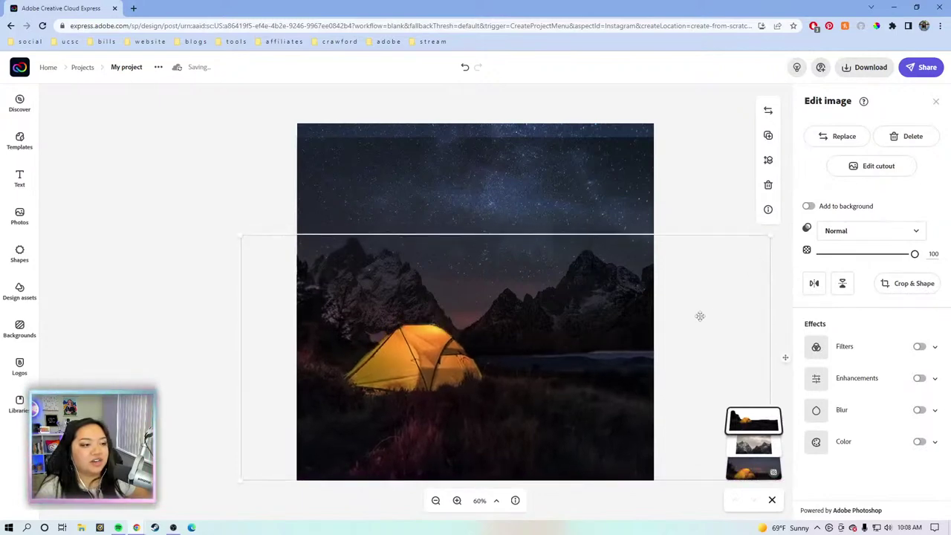
# Step: Erase the leftover horizon strip beside the tent from the tent cutout with a size 60 brush
pyautogui.click(854, 166)
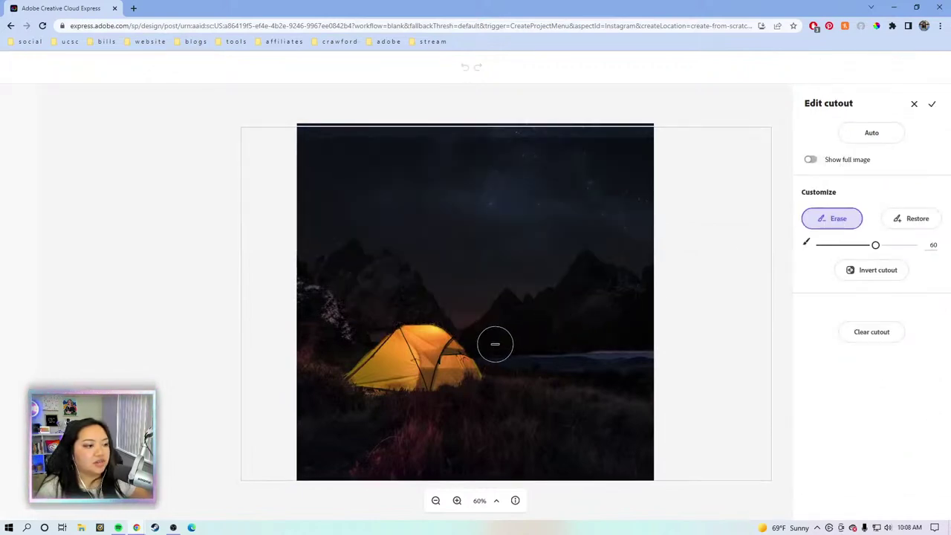
pyautogui.moveTo(495, 344); pyautogui.dragTo(698, 337)
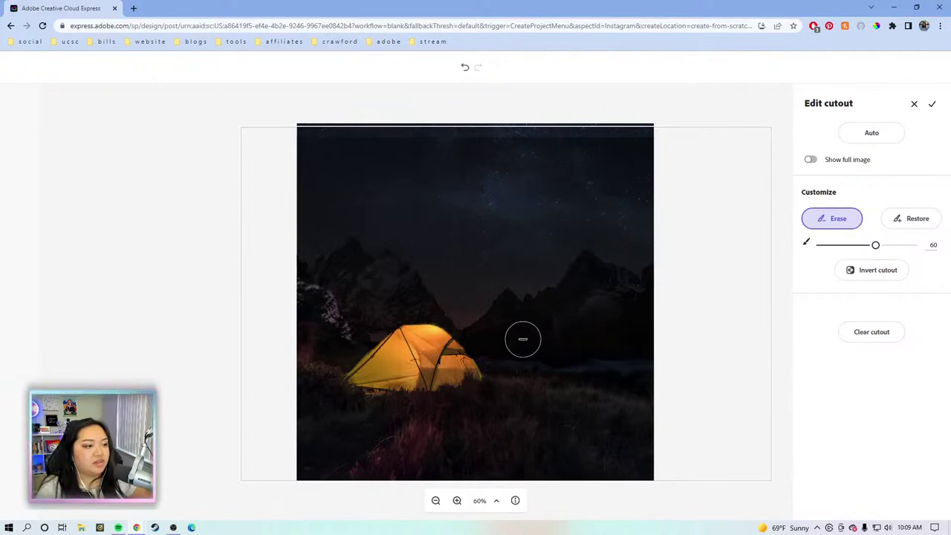
pyautogui.moveTo(526, 344); pyautogui.dragTo(652, 347)
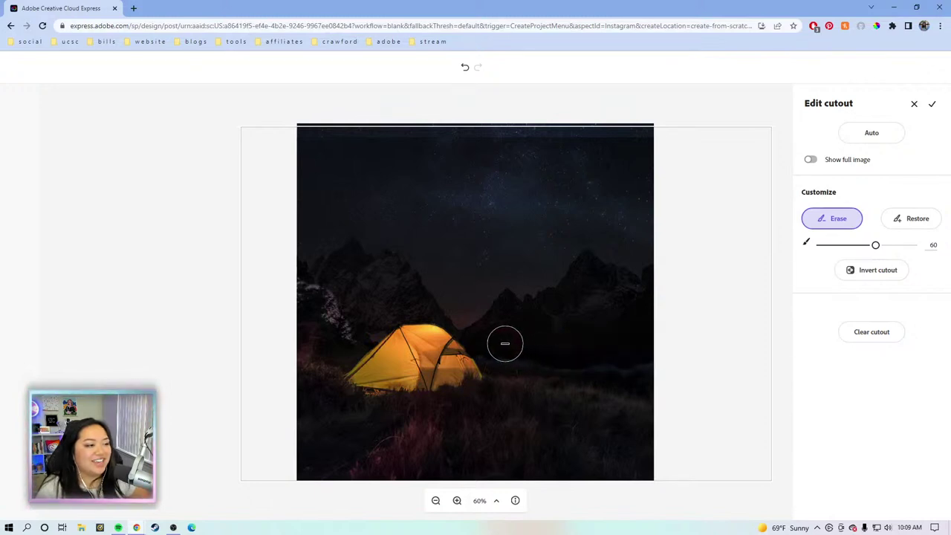
pyautogui.moveTo(489, 341)
pyautogui.mouseDown()
pyautogui.moveTo(524, 339)
pyautogui.moveTo(500, 345)
pyautogui.mouseUp()
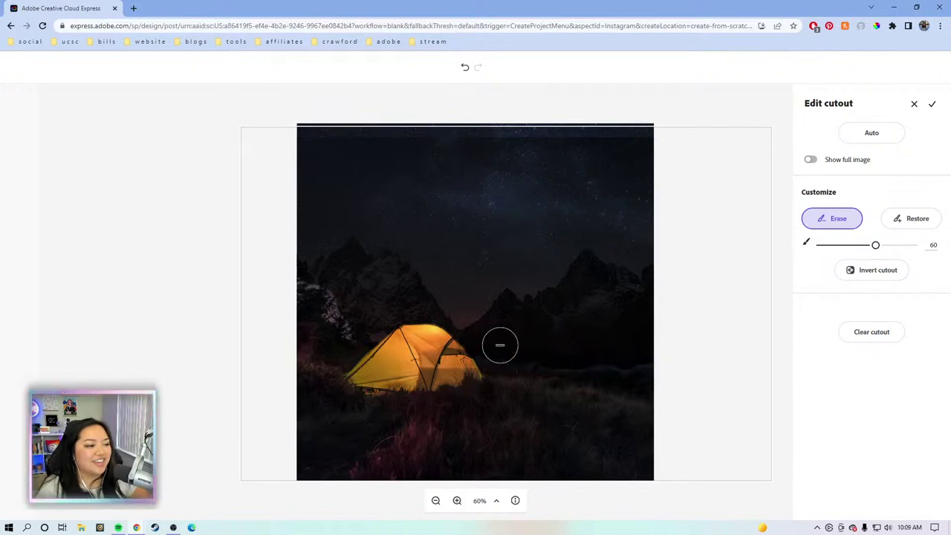
pyautogui.click(501, 345)
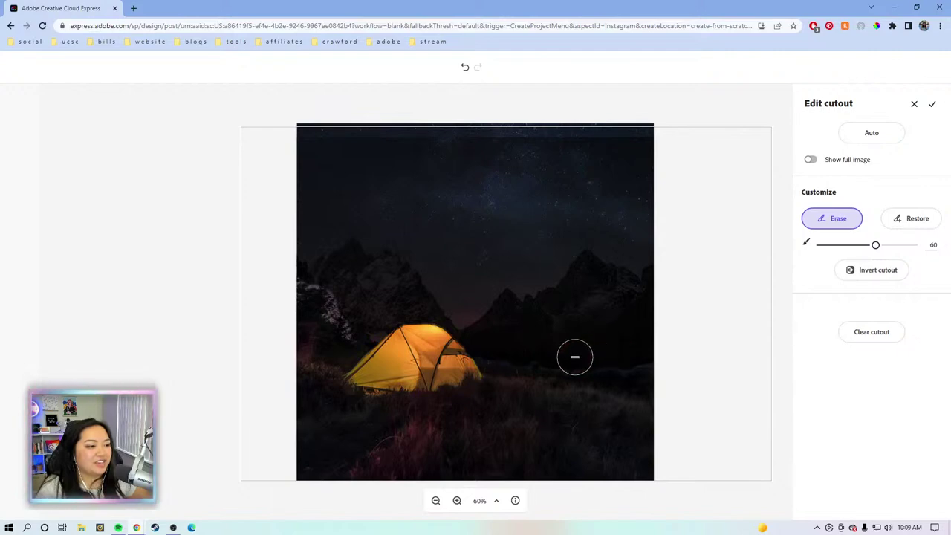
pyautogui.moveTo(566, 358); pyautogui.dragTo(565, 356)
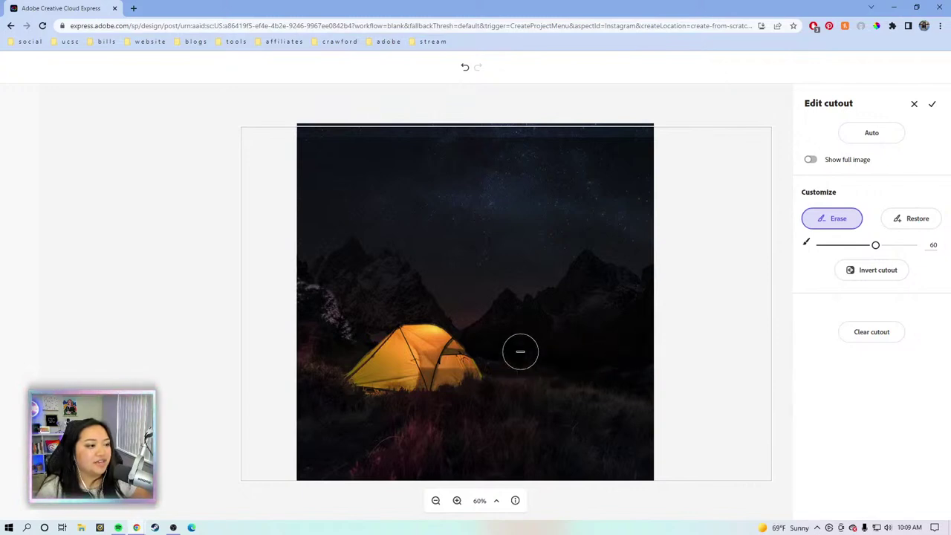
pyautogui.moveTo(520, 350); pyautogui.dragTo(501, 348)
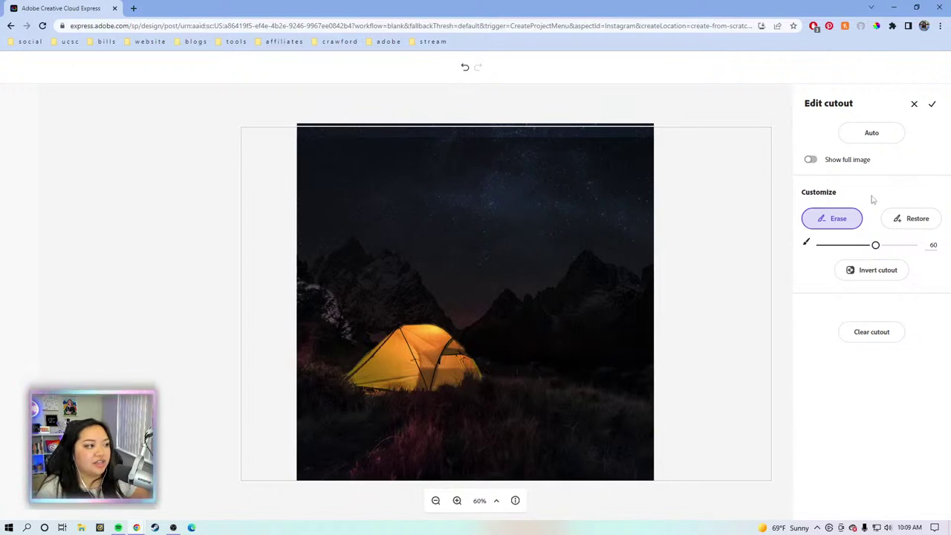
pyautogui.click(932, 106)
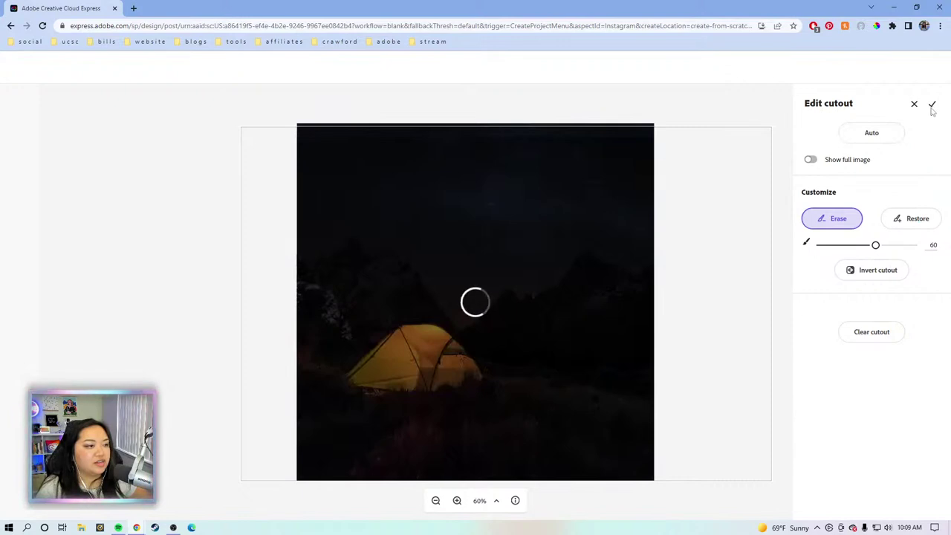
# Step: Enlarge the mountain photo beyond the canvas's upper edge and sides, and fine-tune its horizontal position behind the tent
pyautogui.click(530, 188)
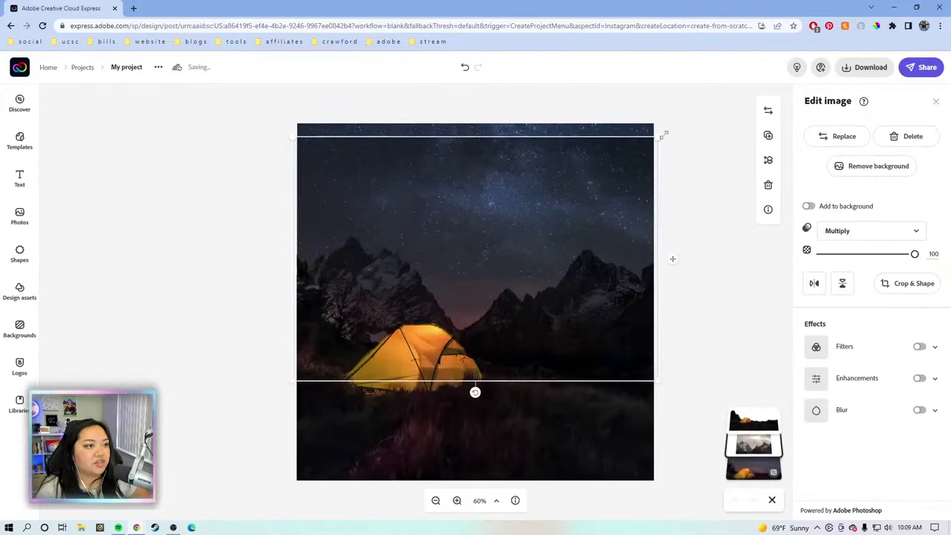
pyautogui.moveTo(664, 135); pyautogui.dragTo(696, 112)
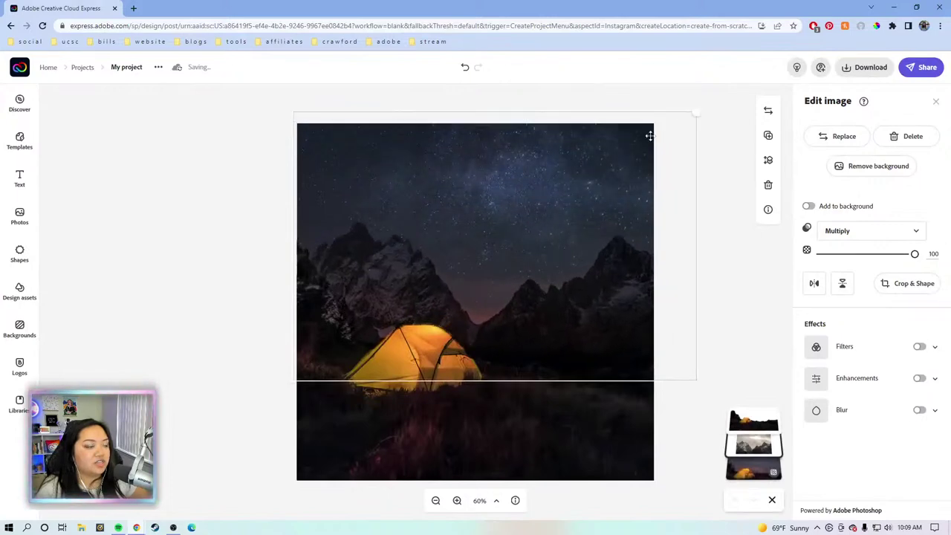
pyautogui.moveTo(516, 201); pyautogui.dragTo(495, 204)
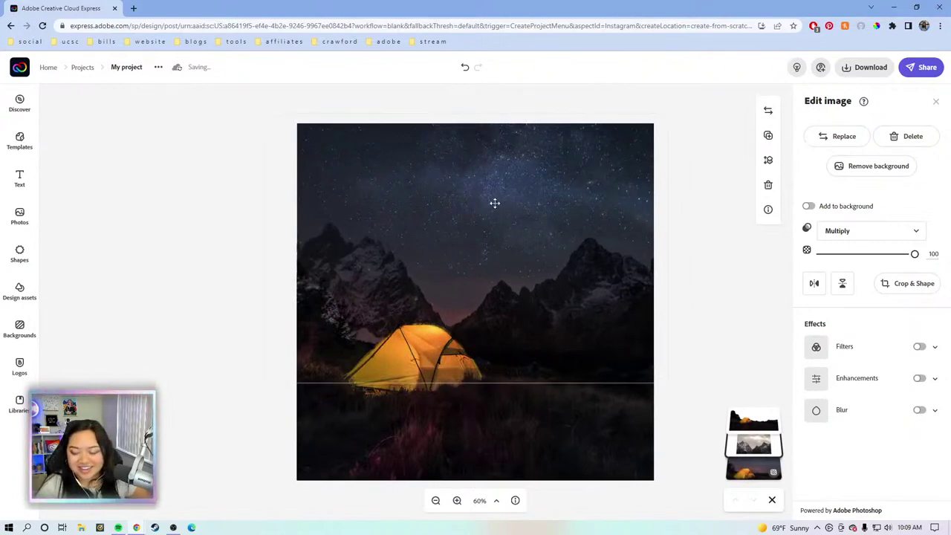
pyautogui.click(494, 206)
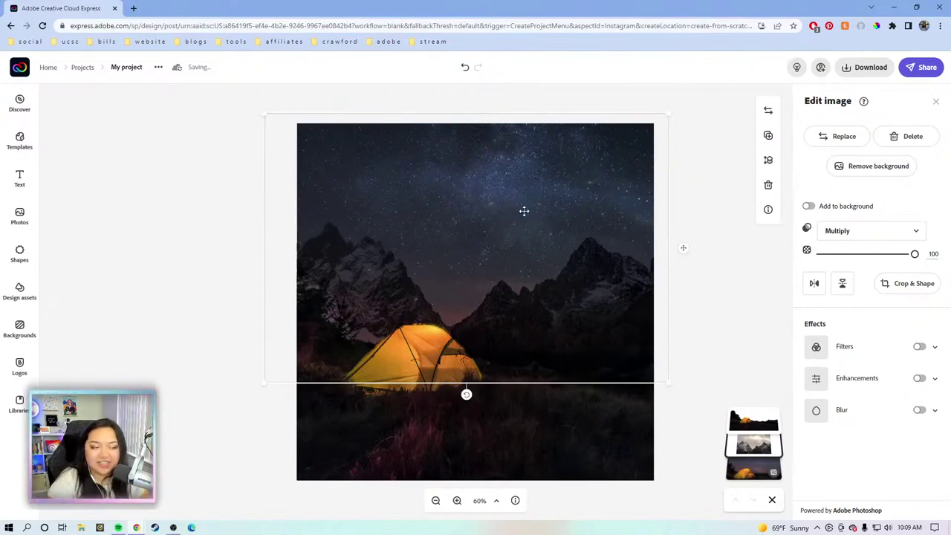
pyautogui.click(714, 269)
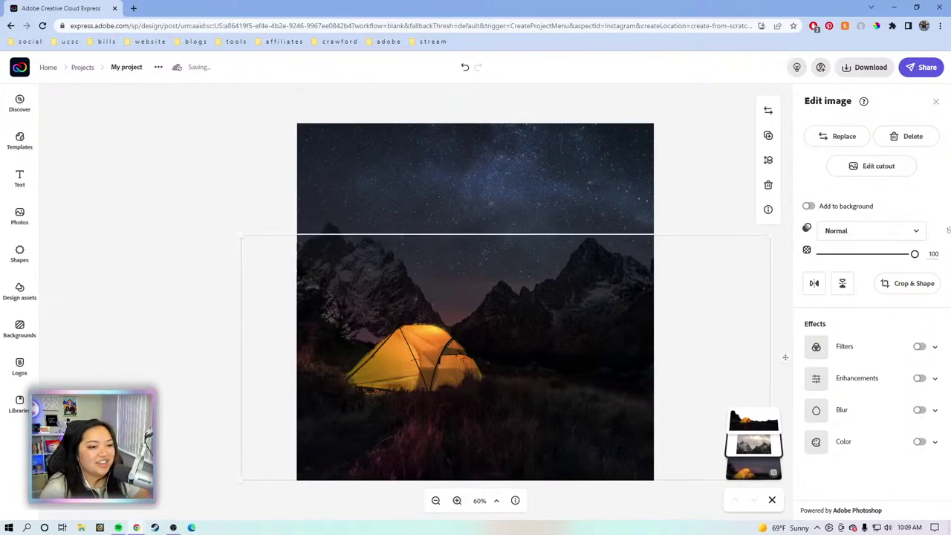
pyautogui.click(539, 175)
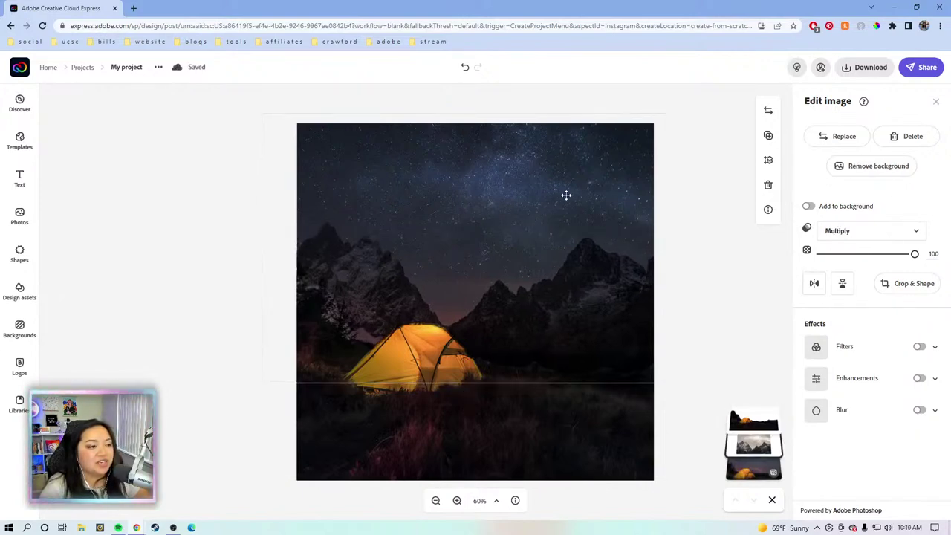
pyautogui.moveTo(566, 194); pyautogui.dragTo(586, 193)
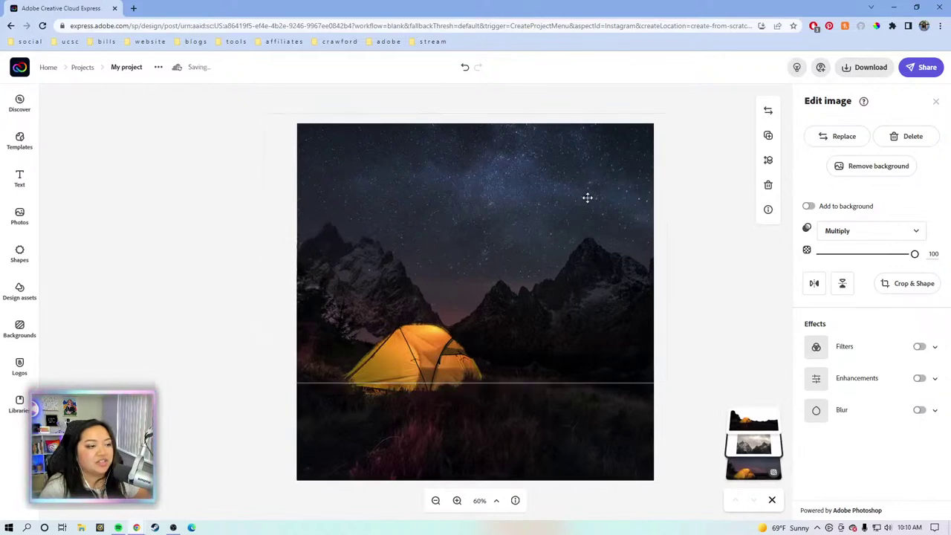
pyautogui.click(700, 117)
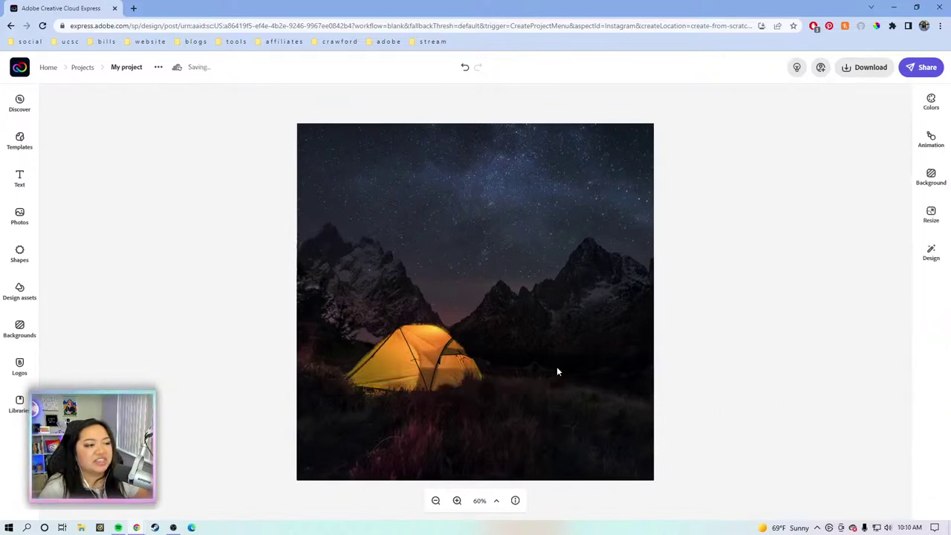
# Step: Nudge the tent and foreground cutout so it lines up with the tent in the background photo
pyautogui.click(507, 400)
pyautogui.click(688, 189)
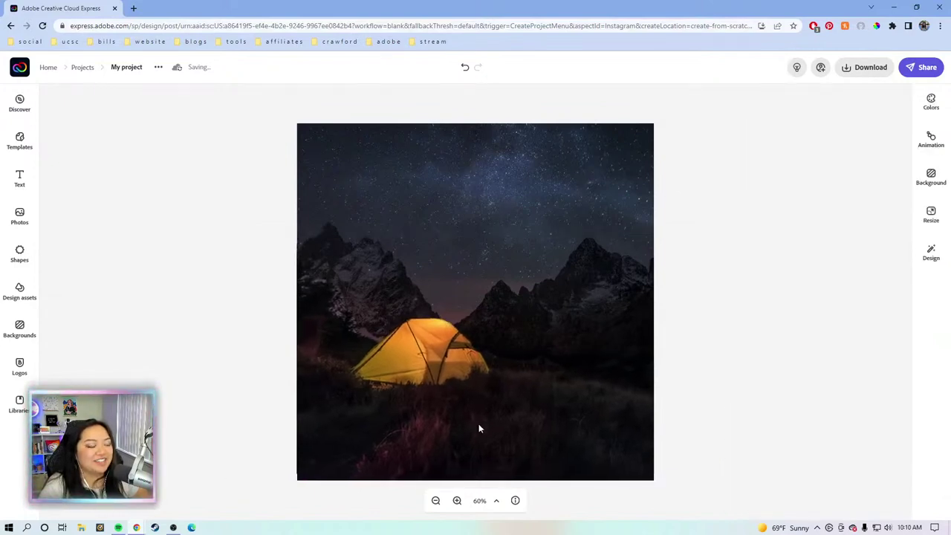
pyautogui.moveTo(480, 429); pyautogui.dragTo(474, 432)
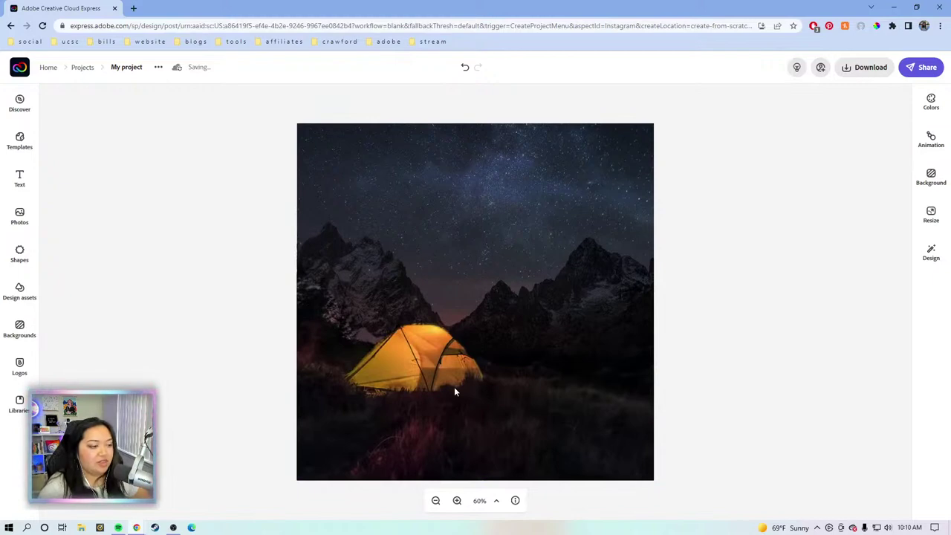
pyautogui.click(455, 387)
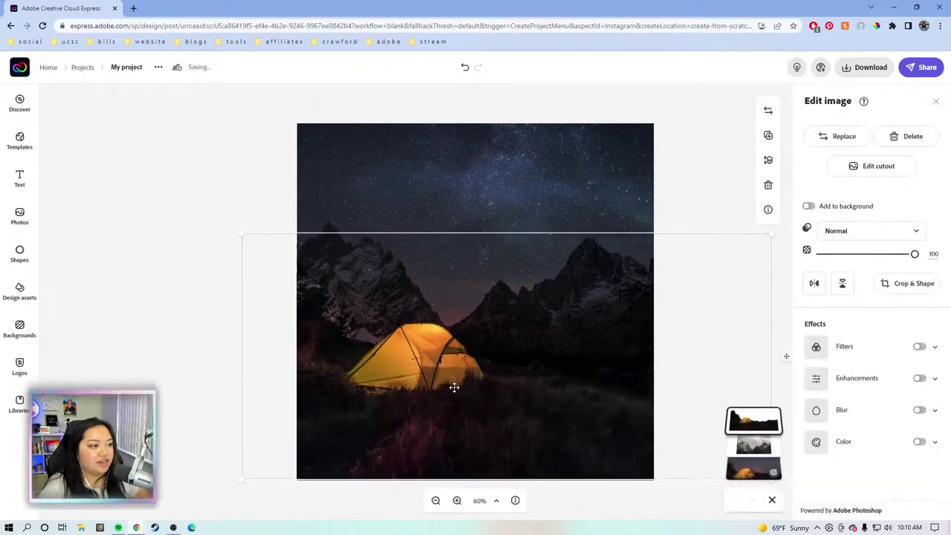
pyautogui.click(700, 154)
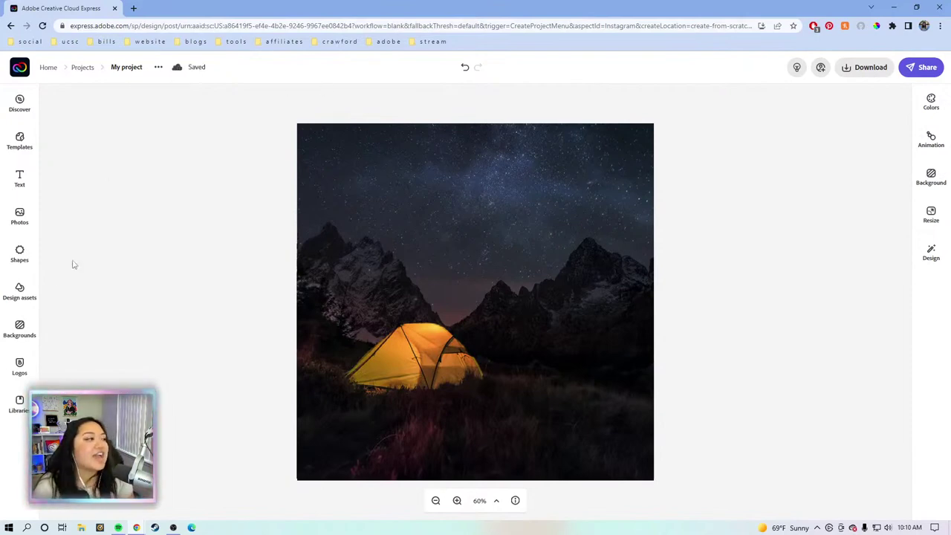
# Step: Search the stock photos for "campfire"
pyautogui.click(19, 290)
pyautogui.click(19, 215)
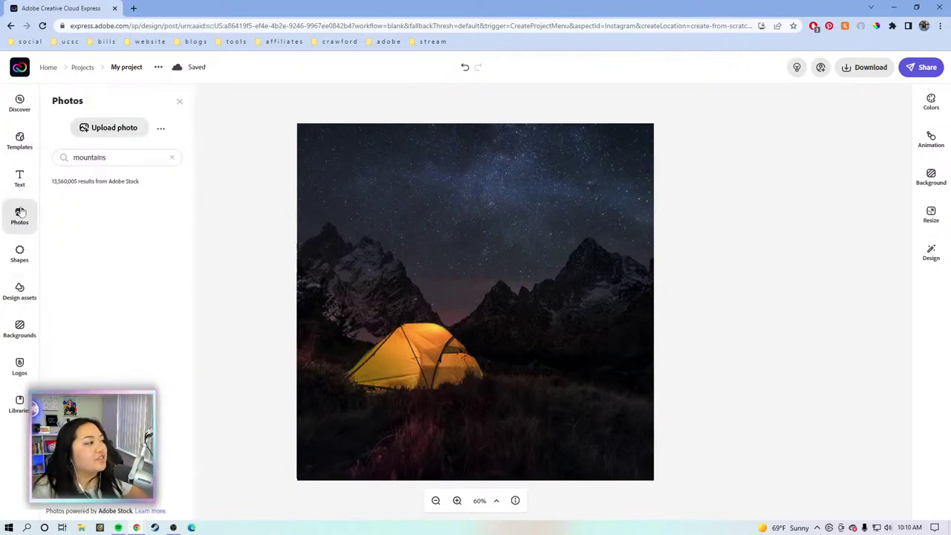
pyautogui.moveTo(139, 164); pyautogui.dragTo(68, 165)
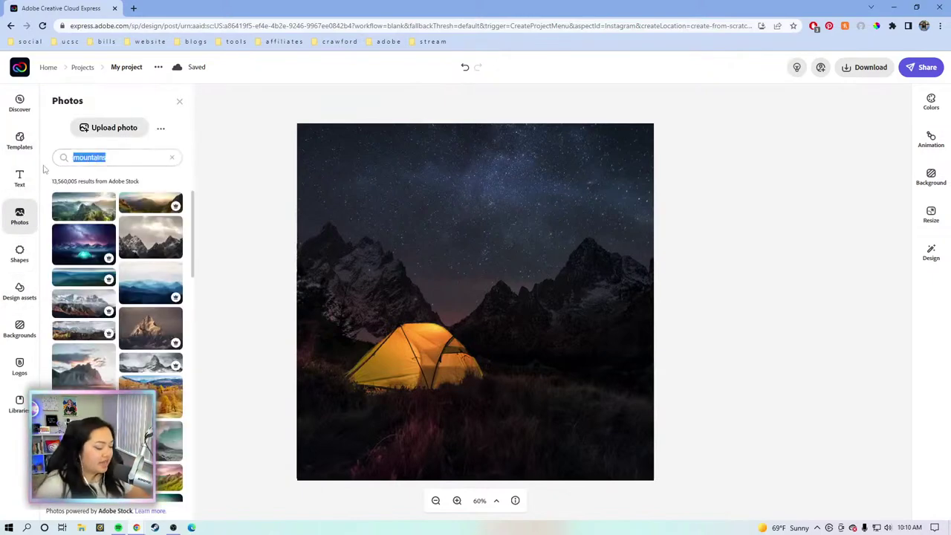
pyautogui.write('campfire')
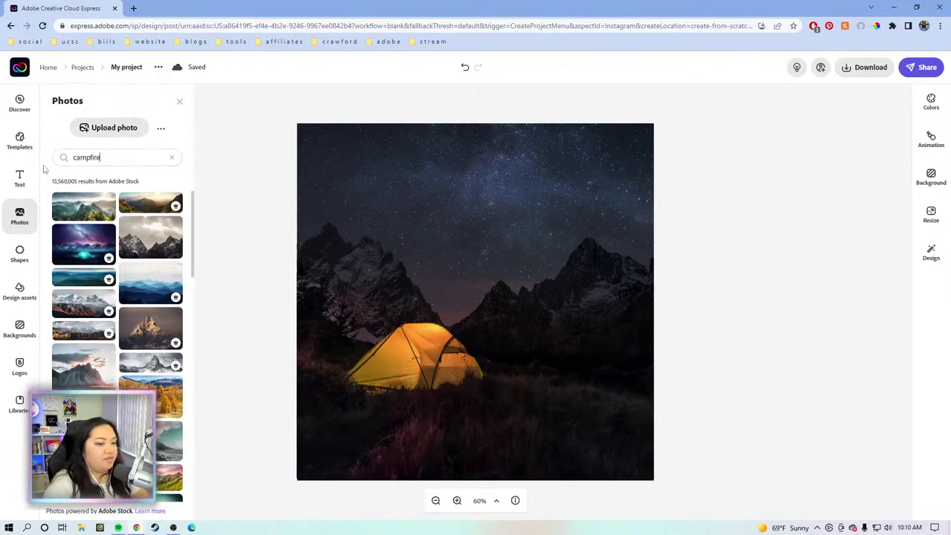
pyautogui.press('Return')
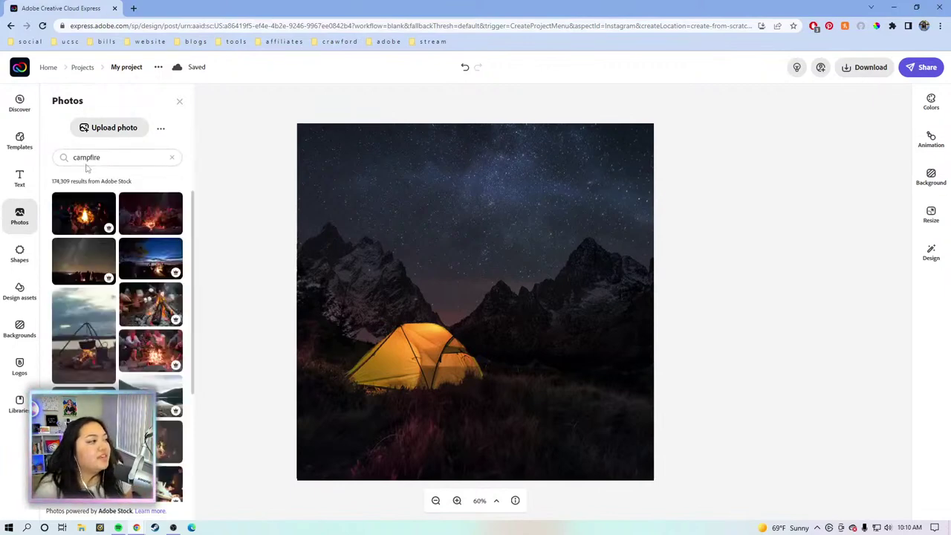
# Step: Look through the campfire photos and search the stock photos for "bonfire" instead
pyautogui.scroll(-3, 120, 329)
pyautogui.scroll(-5, 120, 329)
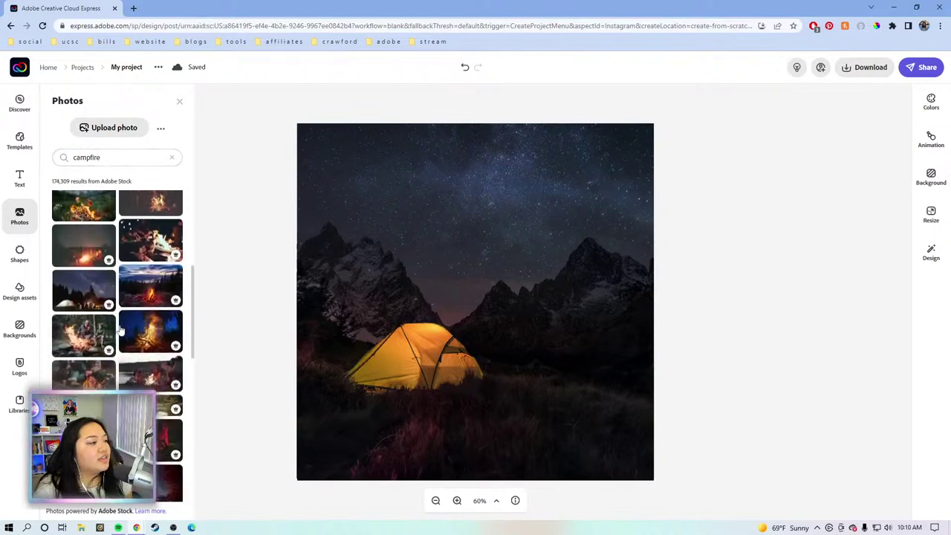
pyautogui.scroll(-2, 120, 330)
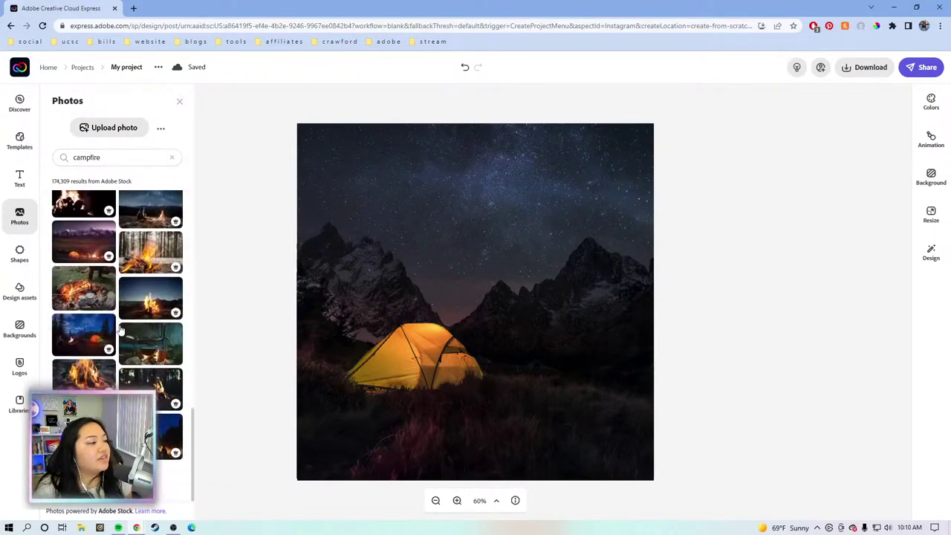
pyautogui.scroll(10, 120, 329)
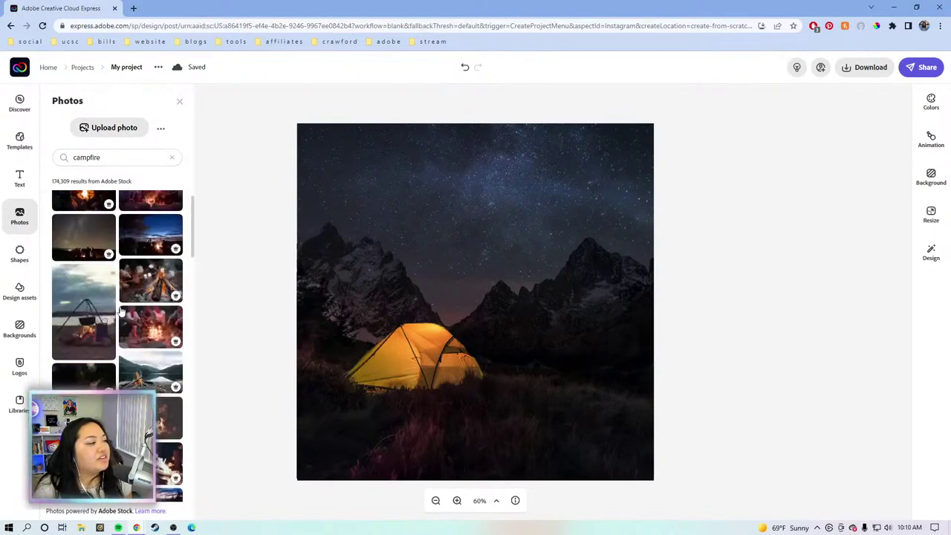
pyautogui.doubleClick(121, 156)
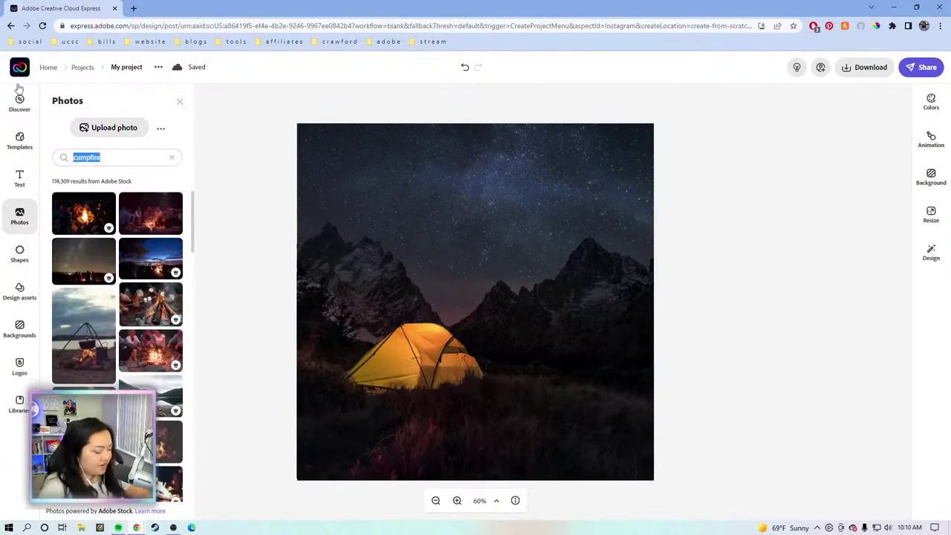
pyautogui.write('bon')
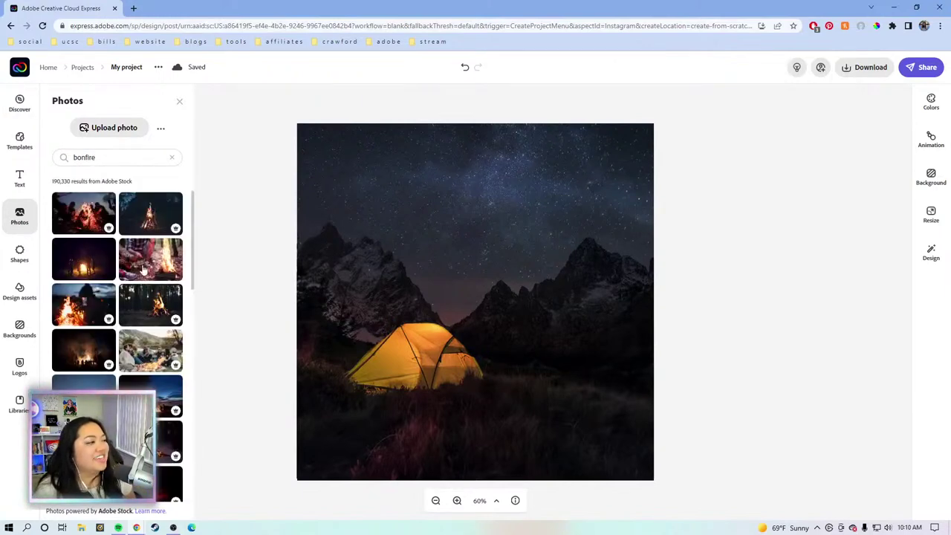
# Step: Add the photo of a cone-shaped stacked-log bonfire beside the tent and remove its background automatically
pyautogui.click(153, 214)
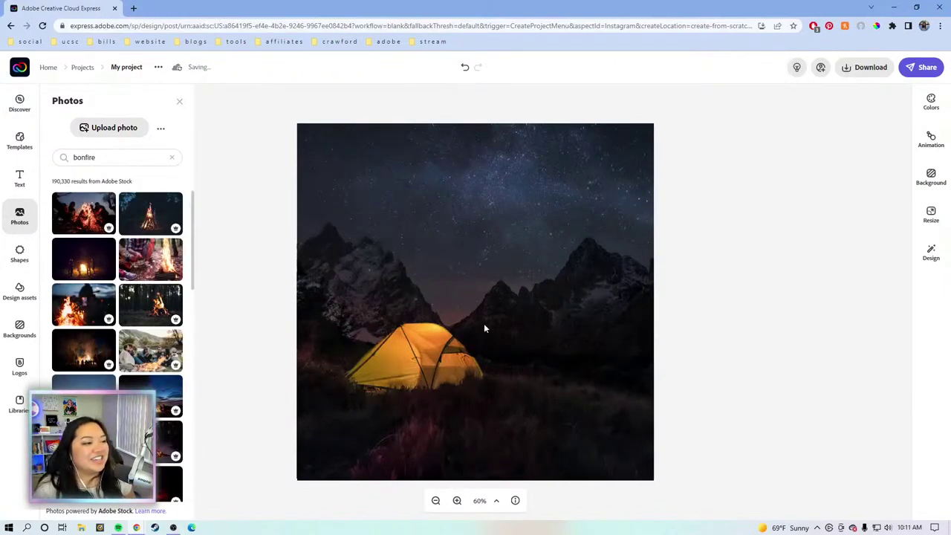
pyautogui.click(466, 264)
pyautogui.moveTo(469, 267); pyautogui.dragTo(544, 408)
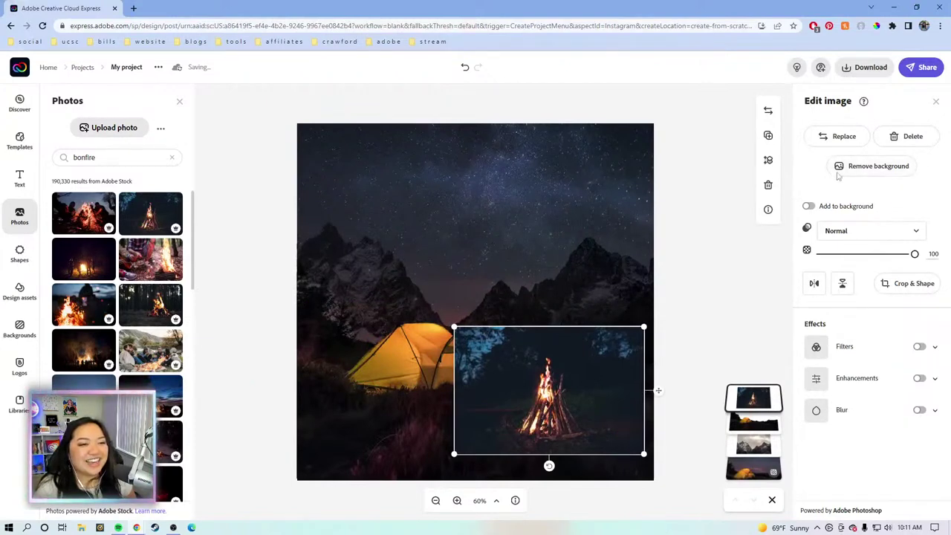
pyautogui.click(865, 167)
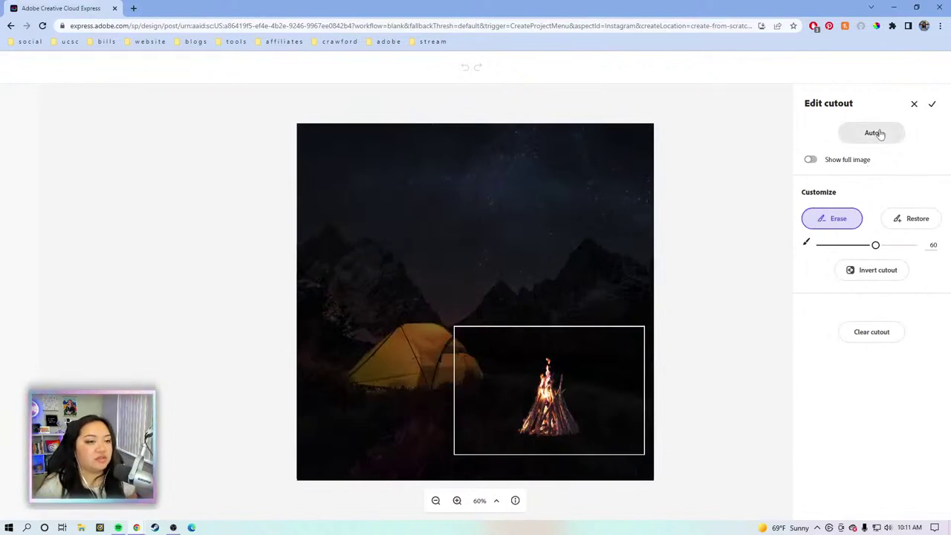
pyautogui.click(932, 104)
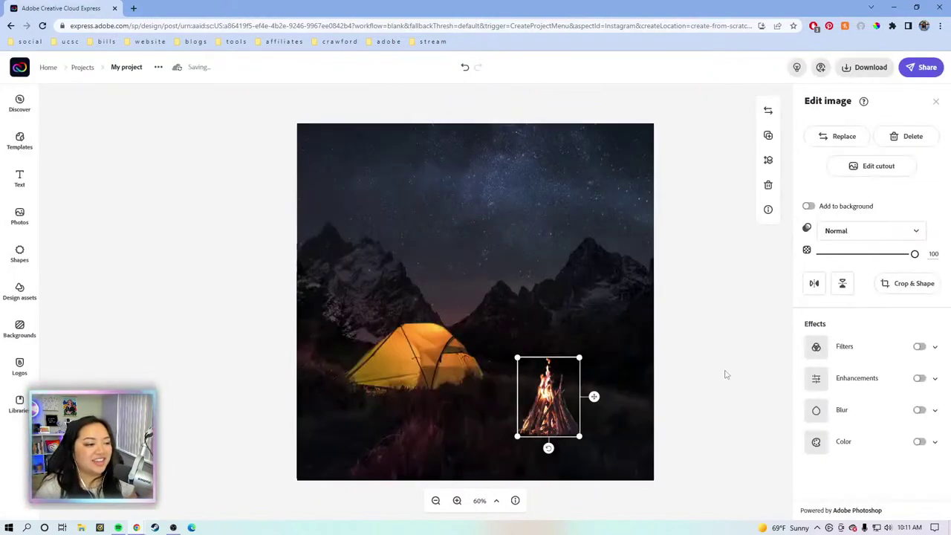
# Step: Try a larger size for the bonfire cutout, then scale it slightly below its original size on the grass beside the tent
pyautogui.moveTo(580, 358); pyautogui.dragTo(654, 259)
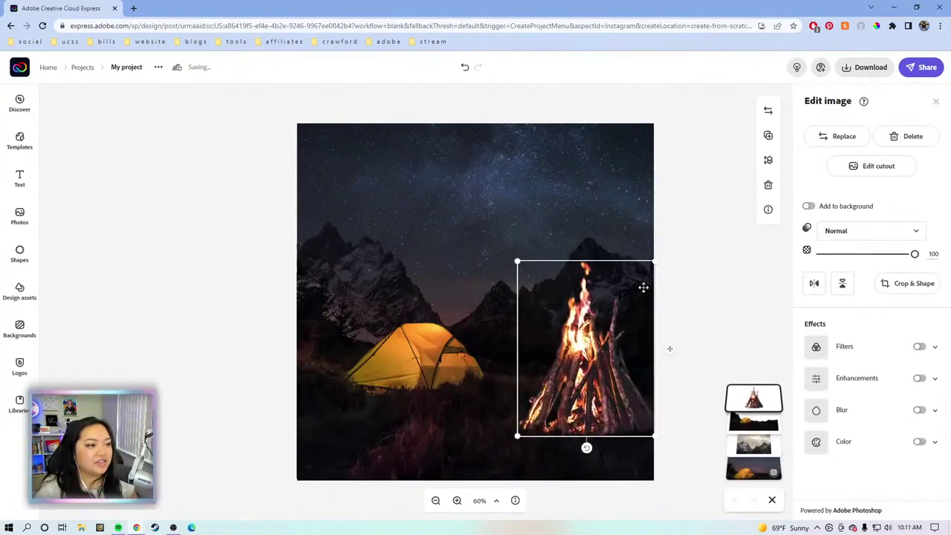
pyautogui.moveTo(654, 260); pyautogui.dragTo(569, 355)
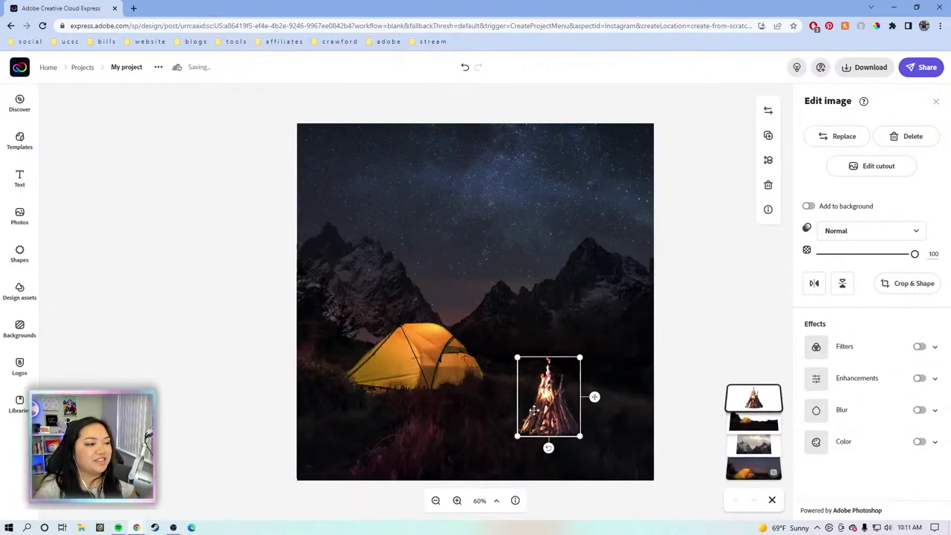
pyautogui.moveTo(541, 409)
pyautogui.mouseDown()
pyautogui.moveTo(531, 408)
pyautogui.moveTo(541, 408)
pyautogui.mouseUp()
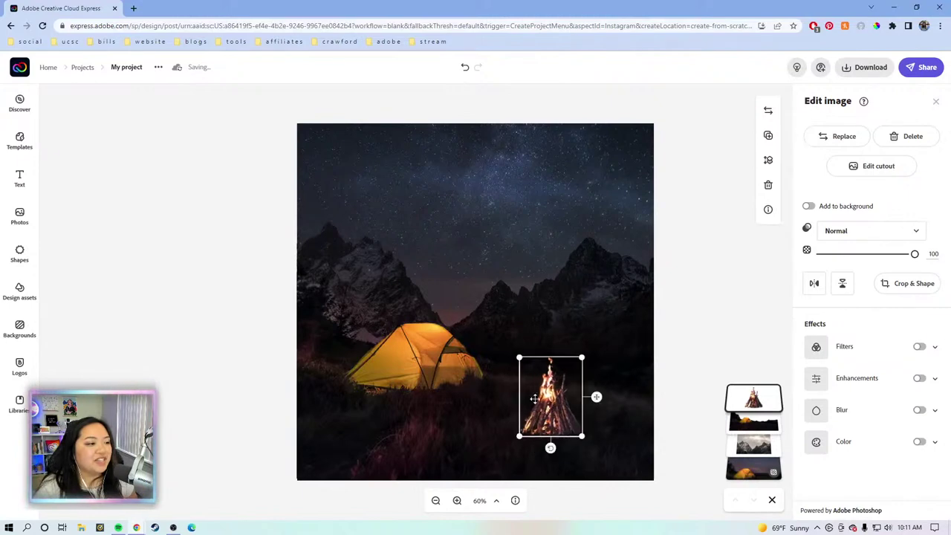
pyautogui.moveTo(518, 358); pyautogui.dragTo(526, 364)
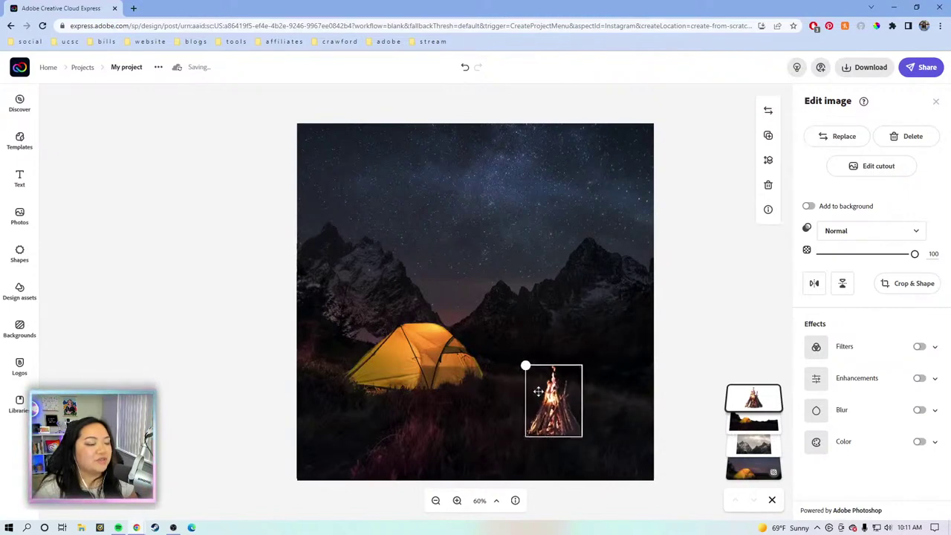
pyautogui.moveTo(551, 406); pyautogui.dragTo(545, 412)
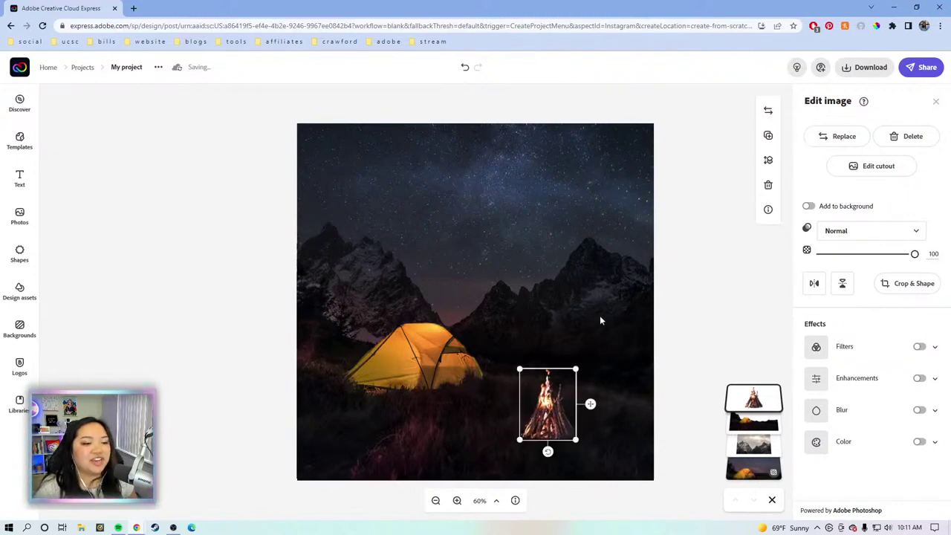
# Step: Adjust the bonfire cutout's enhancements to contrast -43, brightness -22 and highlight -20, and lower its warmth slightly
pyautogui.click(935, 382)
pyautogui.moveTo(877, 416); pyautogui.dragTo(840, 416)
pyautogui.scroll(-1, 862, 438)
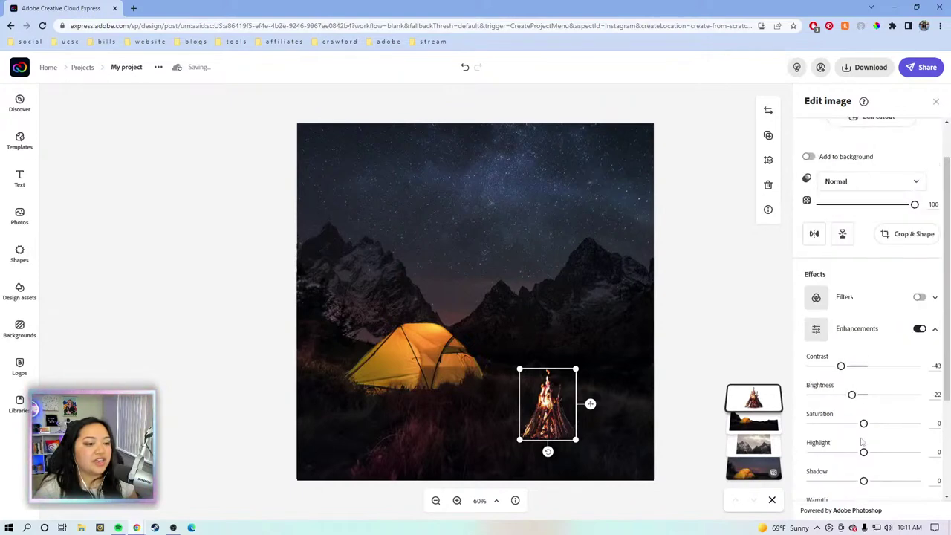
pyautogui.moveTo(864, 452); pyautogui.dragTo(853, 452)
pyautogui.scroll(-2, 881, 424)
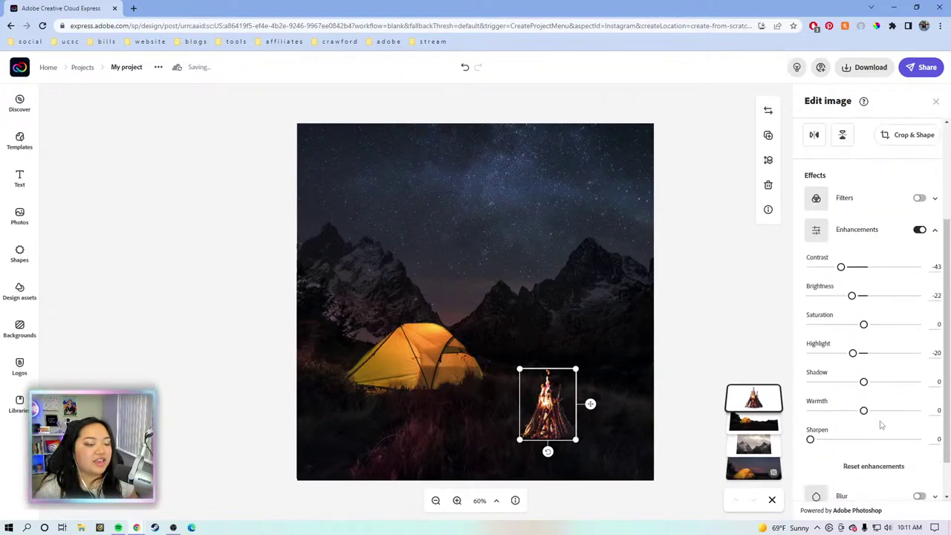
pyautogui.scroll(-1, 881, 426)
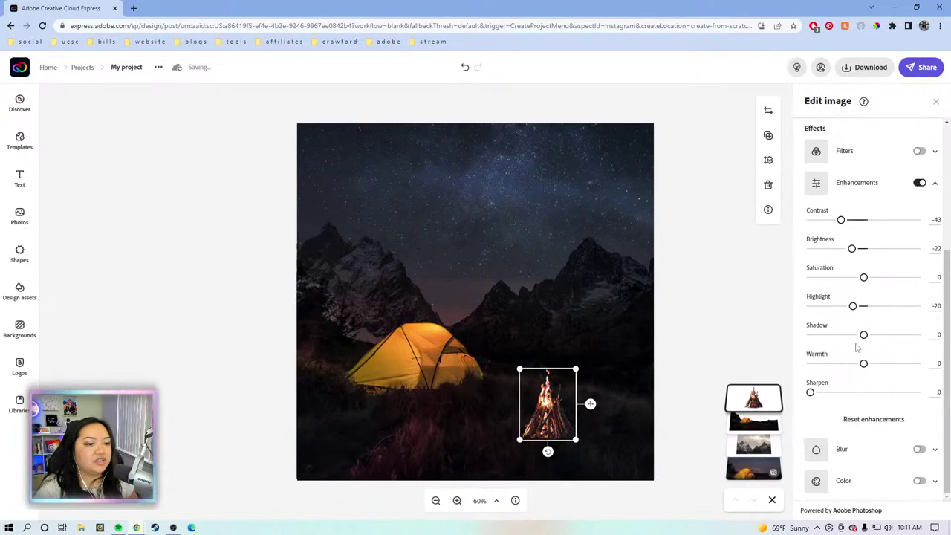
pyautogui.moveTo(865, 366); pyautogui.dragTo(847, 369)
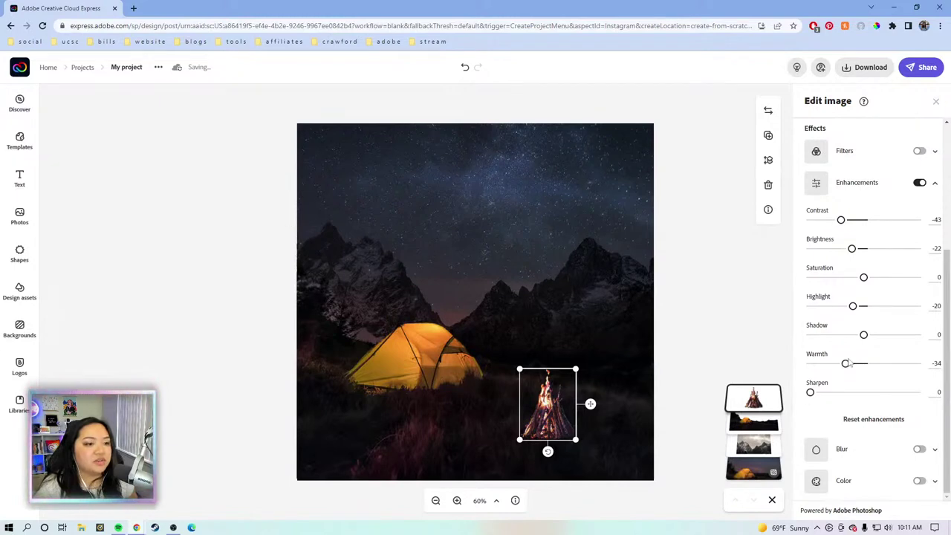
pyautogui.moveTo(846, 365); pyautogui.dragTo(852, 365)
pyautogui.click(696, 340)
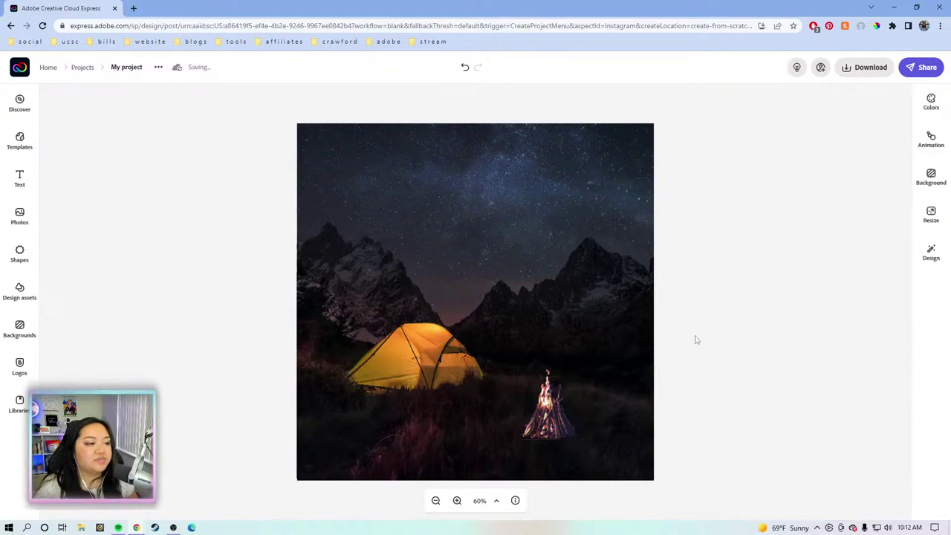
# Step: Reposition the bonfire cutout slightly higher on the grass, keeping a small gap between it and the tent
pyautogui.click(533, 441)
pyautogui.moveTo(545, 419); pyautogui.dragTo(534, 419)
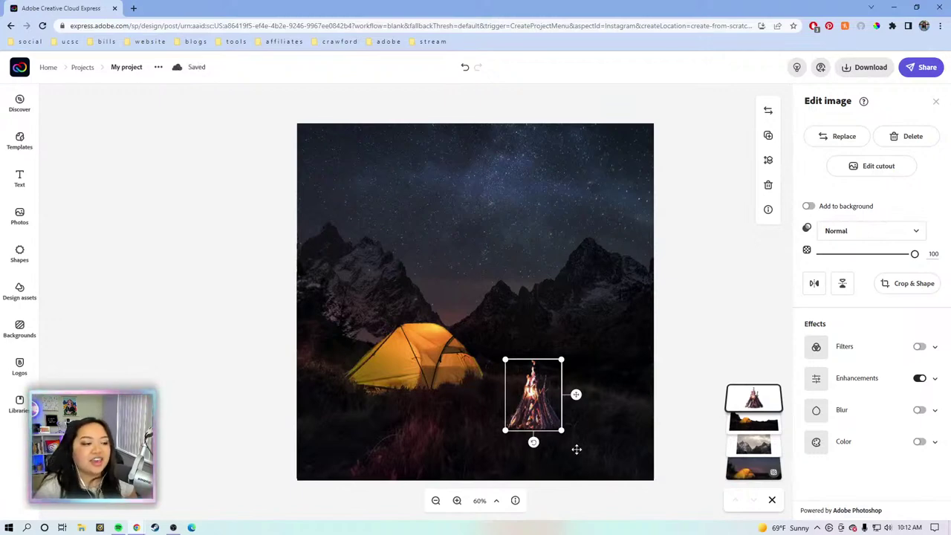
pyautogui.moveTo(534, 405); pyautogui.dragTo(531, 403)
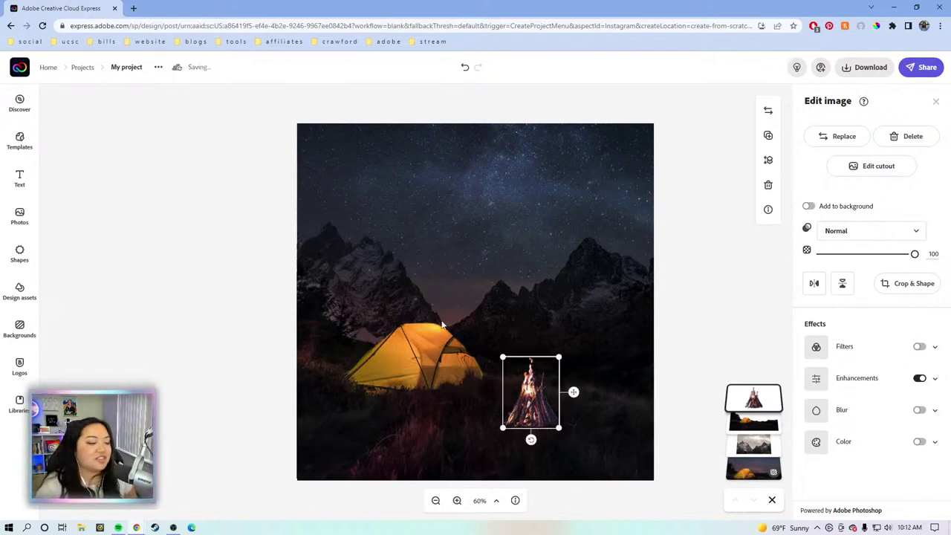
pyautogui.moveTo(537, 407)
pyautogui.mouseDown()
pyautogui.moveTo(563, 407)
pyautogui.moveTo(554, 405)
pyautogui.mouseUp()
pyautogui.click(689, 334)
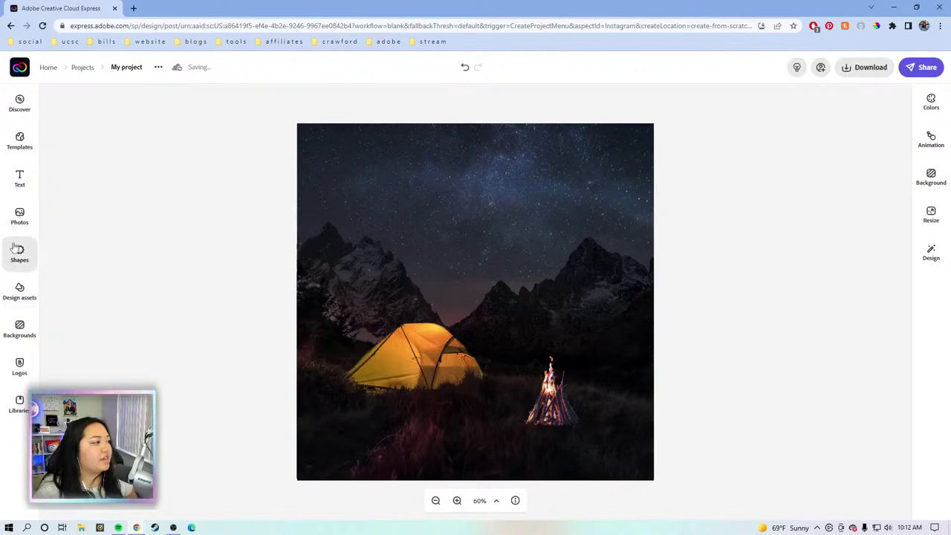
# Step: Search the stock photos for "bear"
pyautogui.click(19, 215)
pyautogui.moveTo(138, 156); pyautogui.dragTo(72, 147)
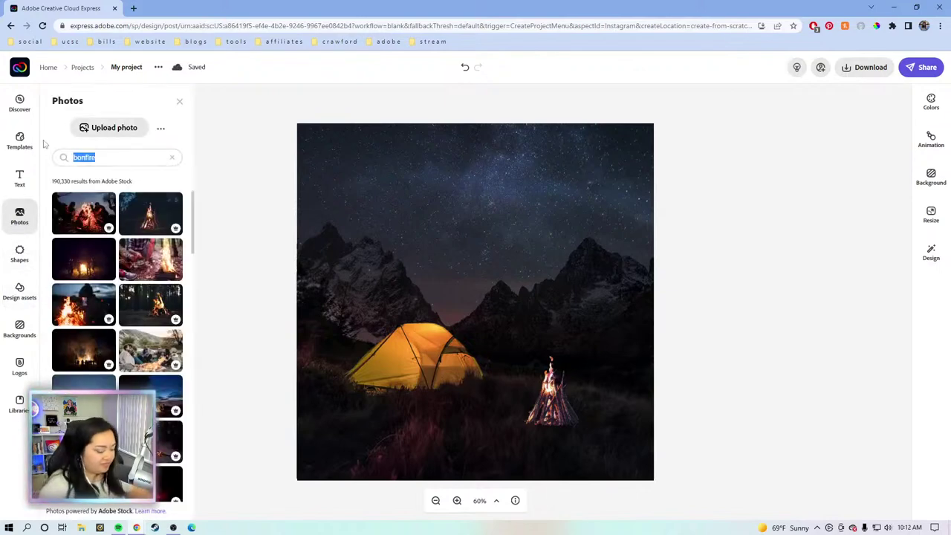
pyautogui.write('bear')
pyautogui.press('Return')
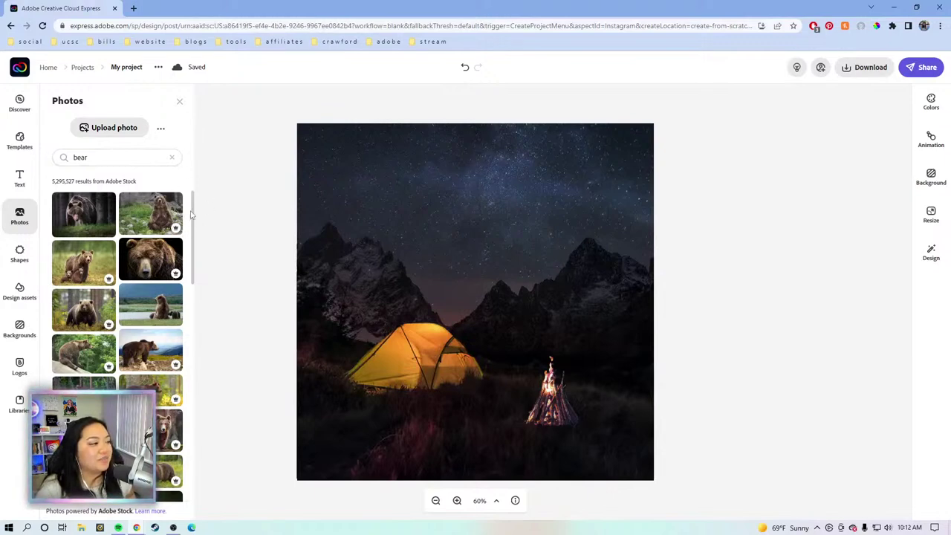
# Step: Add the portrait photo of a brown bear standing upright before a forest and remove its background automatically
pyautogui.moveTo(195, 210); pyautogui.dragTo(210, 272)
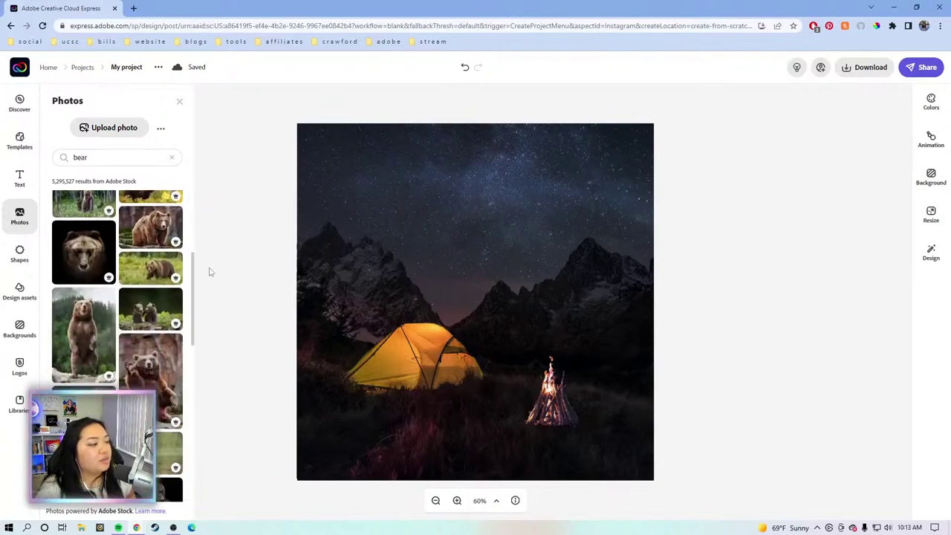
pyautogui.click(84, 327)
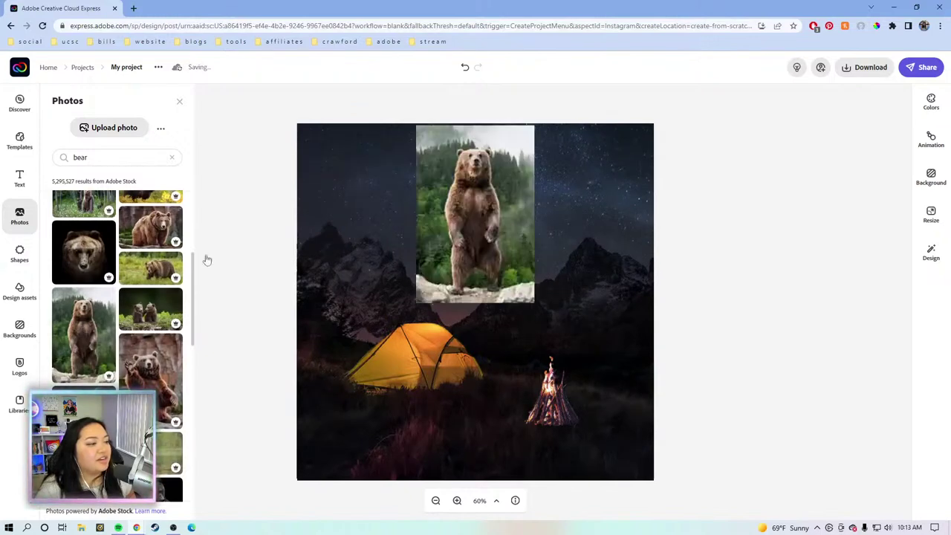
pyautogui.click(483, 215)
pyautogui.moveTo(482, 213); pyautogui.dragTo(522, 256)
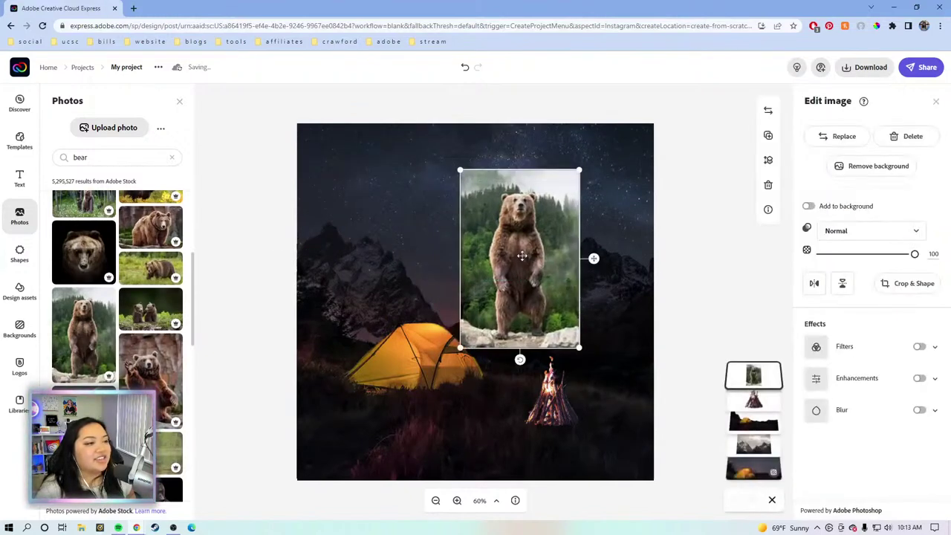
pyautogui.click(858, 168)
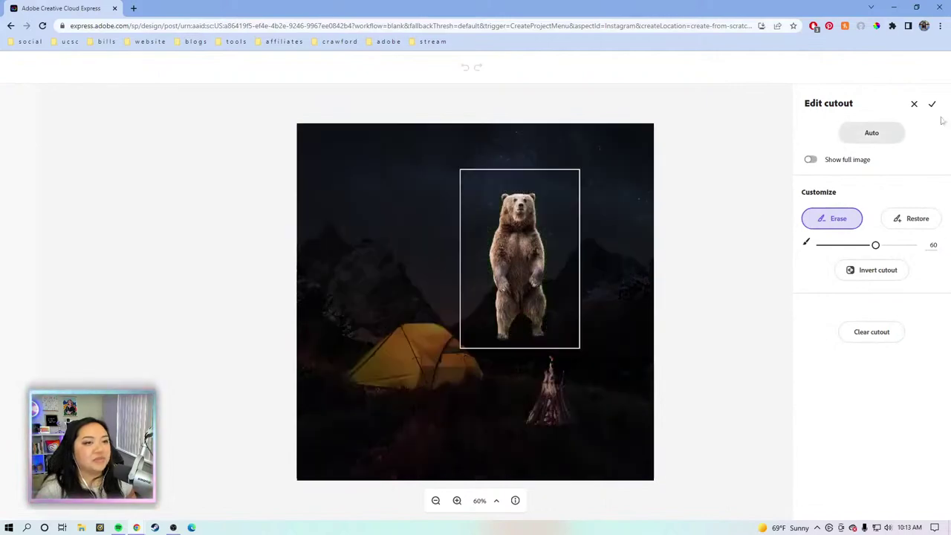
pyautogui.click(932, 104)
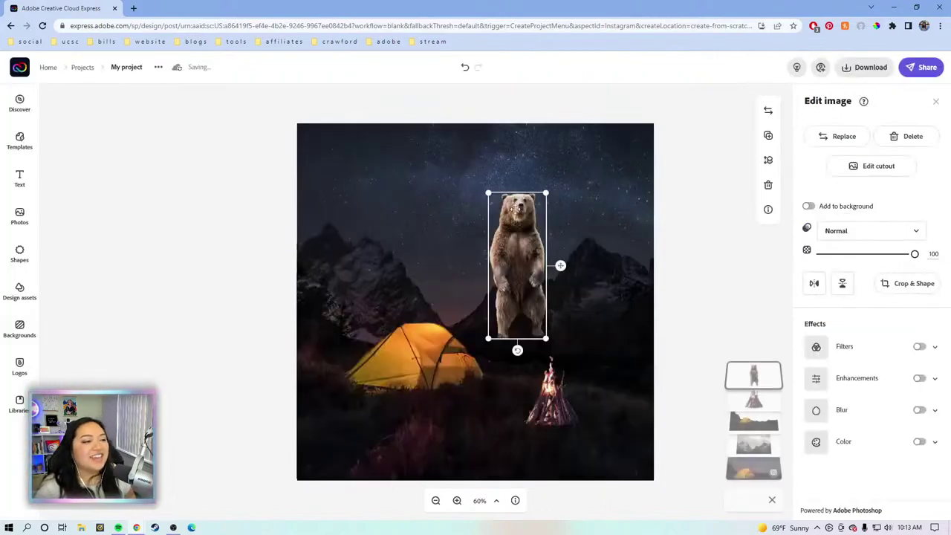
# Step: Move the bear cutout to the far side of the bonfire from the tent and scale it down slightly
pyautogui.moveTo(560, 266); pyautogui.dragTo(608, 310)
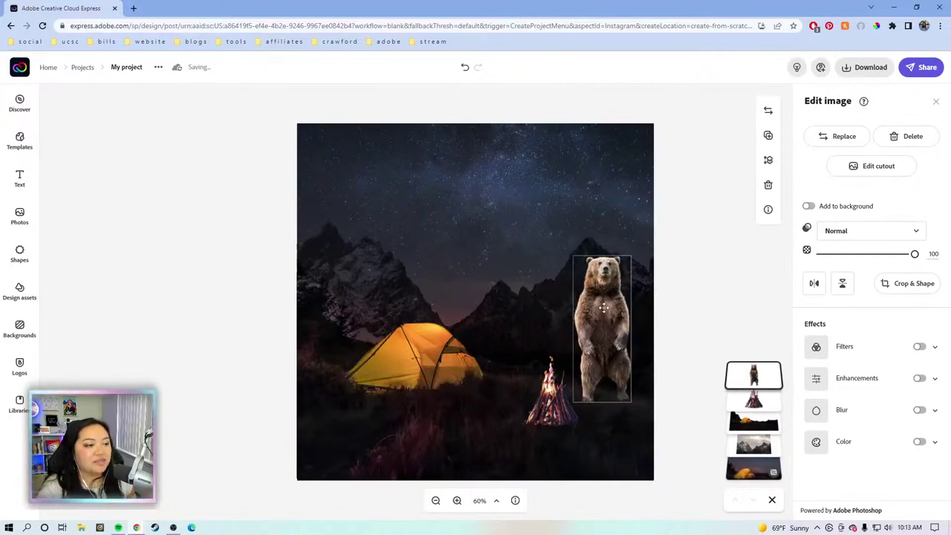
pyautogui.moveTo(569, 255); pyautogui.dragTo(571, 251)
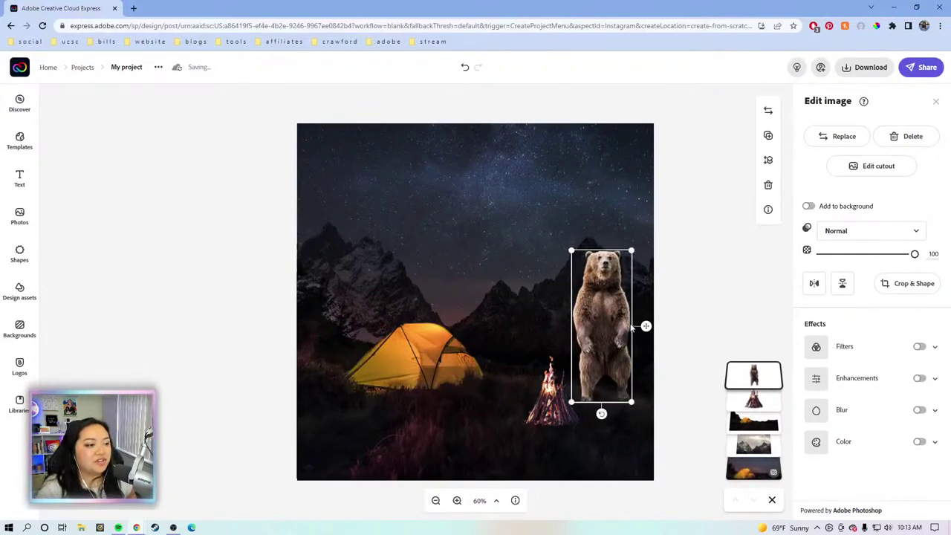
pyautogui.moveTo(618, 327); pyautogui.dragTo(627, 334)
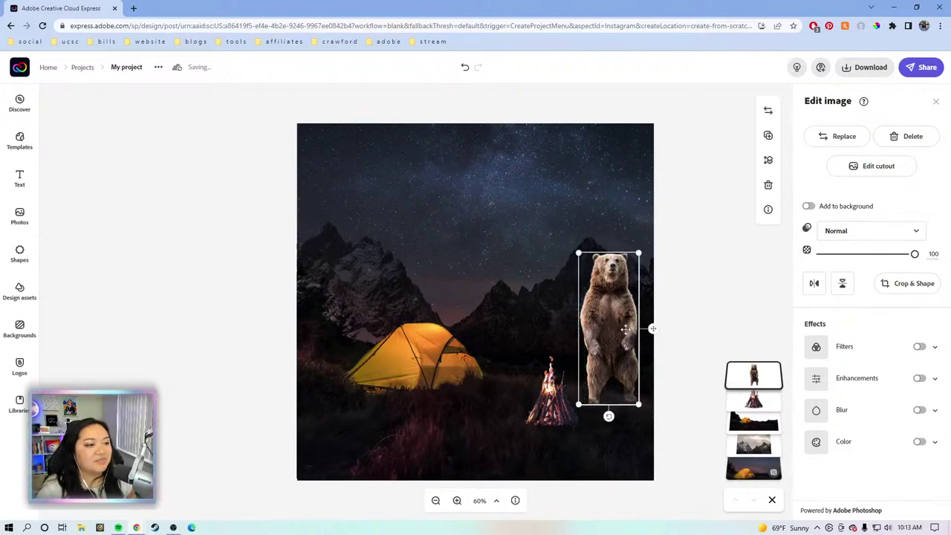
pyautogui.moveTo(582, 256); pyautogui.dragTo(592, 285)
pyautogui.moveTo(602, 325); pyautogui.dragTo(598, 325)
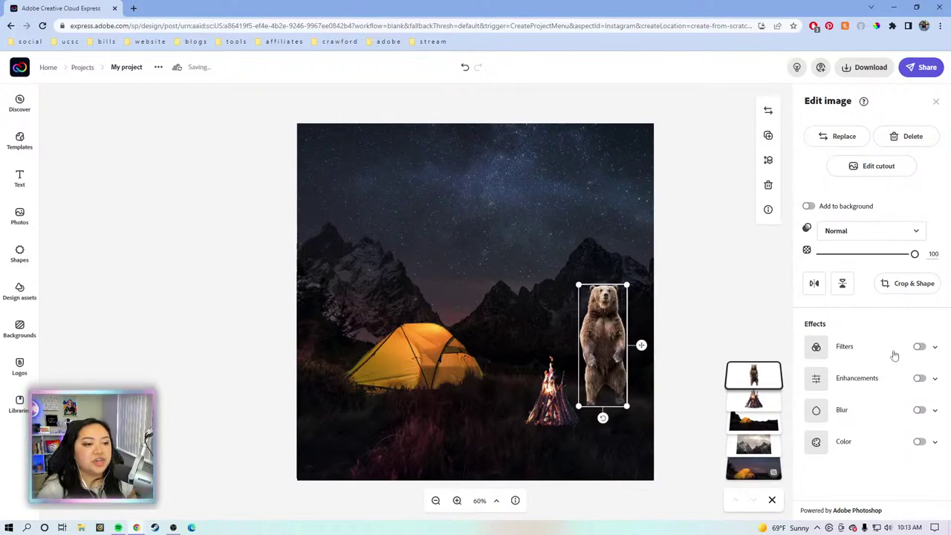
# Step: Darken the bear cutout with brightness -40, highlight -59, shadow -7 and warmth -29, leaving contrast at 0
pyautogui.click(935, 380)
pyautogui.scroll(-2, 876, 350)
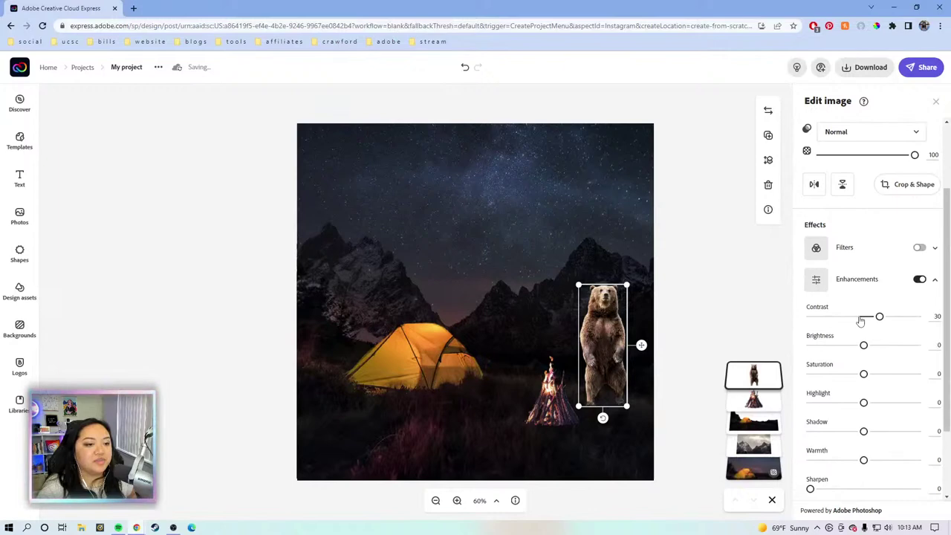
pyautogui.click(863, 317)
pyautogui.scroll(-1, 865, 317)
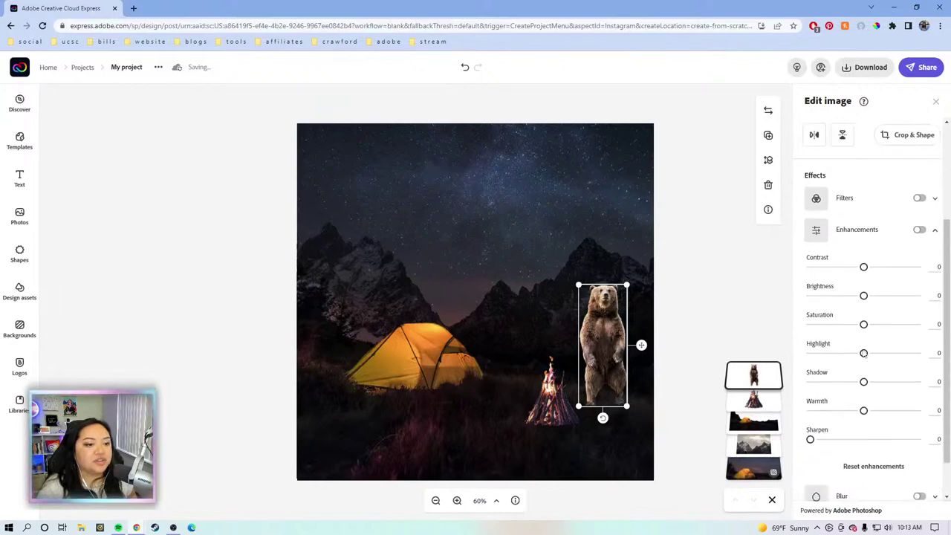
pyautogui.moveTo(862, 295); pyautogui.dragTo(842, 295)
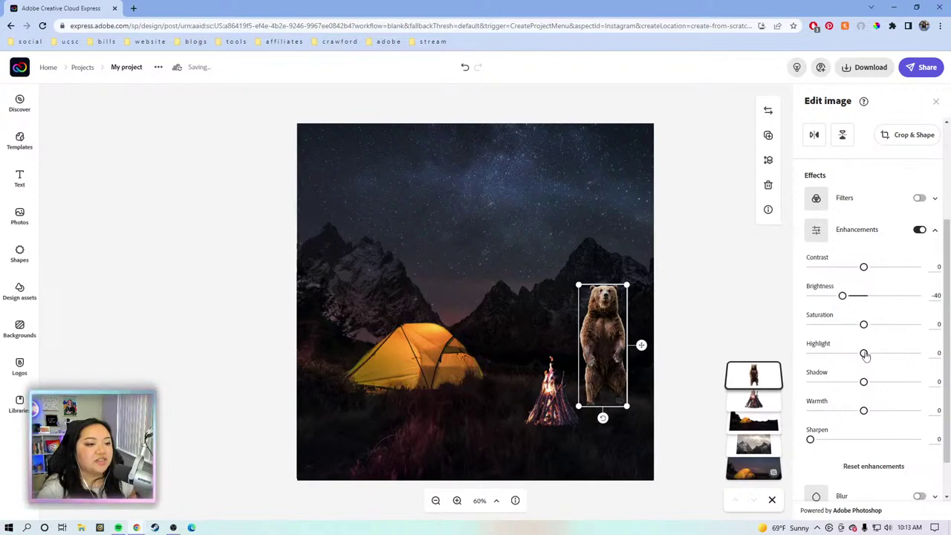
pyautogui.moveTo(863, 353)
pyautogui.mouseDown()
pyautogui.moveTo(825, 356)
pyautogui.moveTo(861, 337)
pyautogui.mouseUp()
pyautogui.scroll(-1, 840, 372)
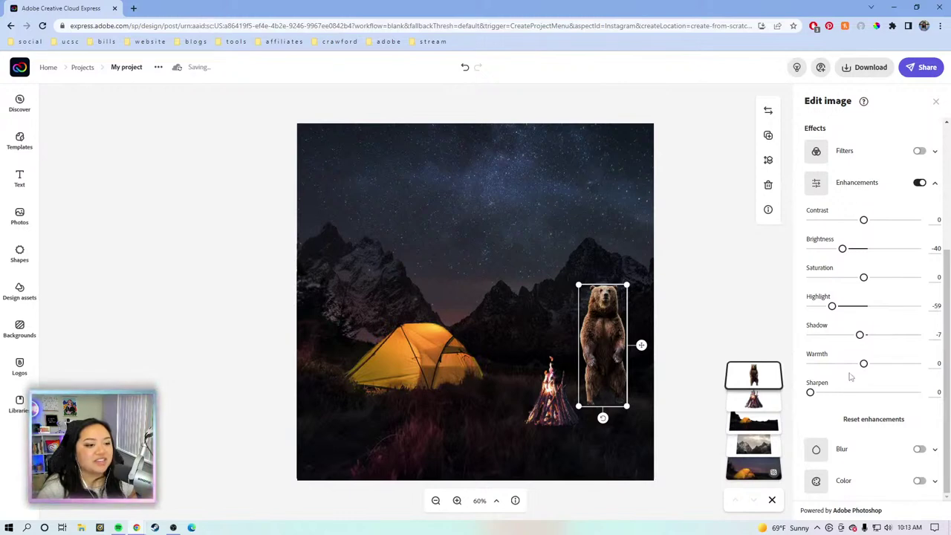
pyautogui.moveTo(864, 363); pyautogui.dragTo(850, 366)
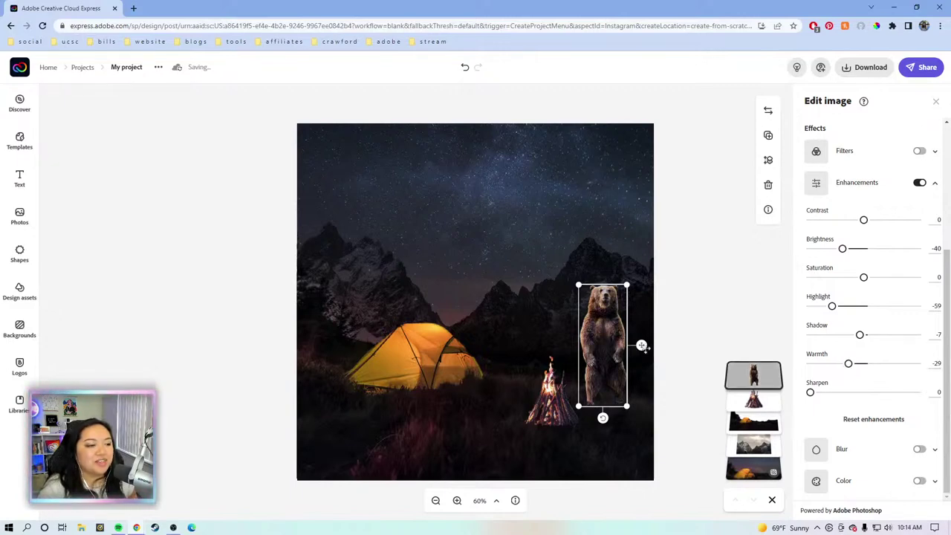
# Step: Shrink the bear cutout slightly and set its contrast to -83, brightness to -75, saturation to -10 and highlight to -68
pyautogui.moveTo(579, 285); pyautogui.dragTo(581, 290)
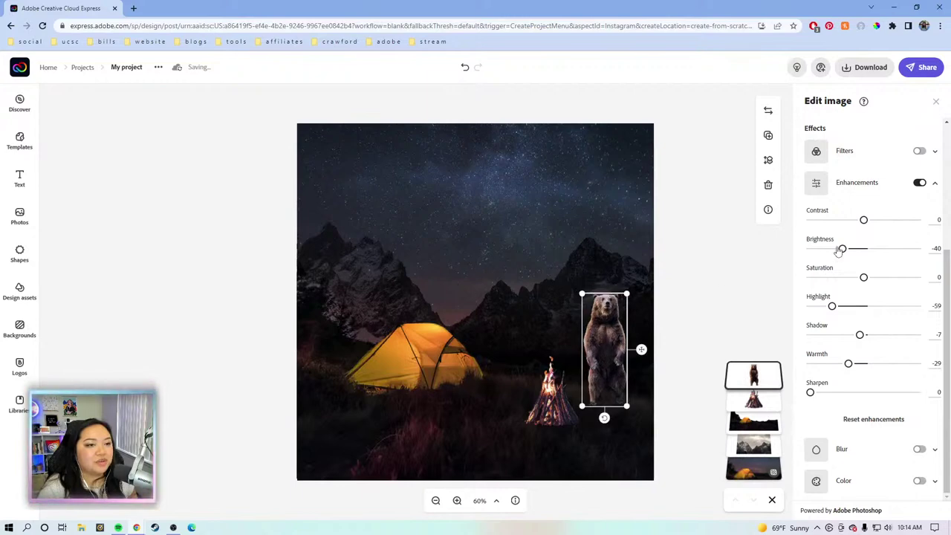
pyautogui.moveTo(842, 248)
pyautogui.mouseDown()
pyautogui.moveTo(808, 249)
pyautogui.moveTo(828, 249)
pyautogui.mouseUp()
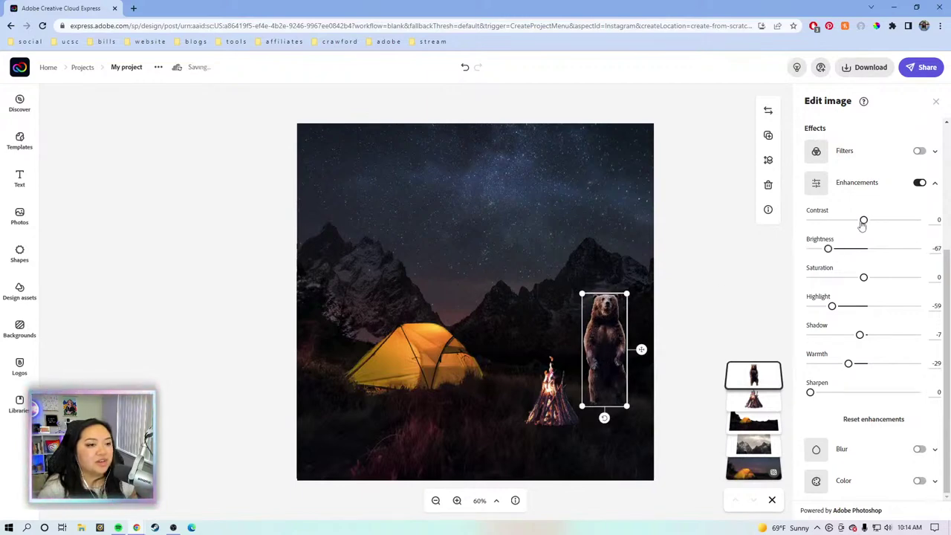
pyautogui.moveTo(863, 220); pyautogui.dragTo(819, 220)
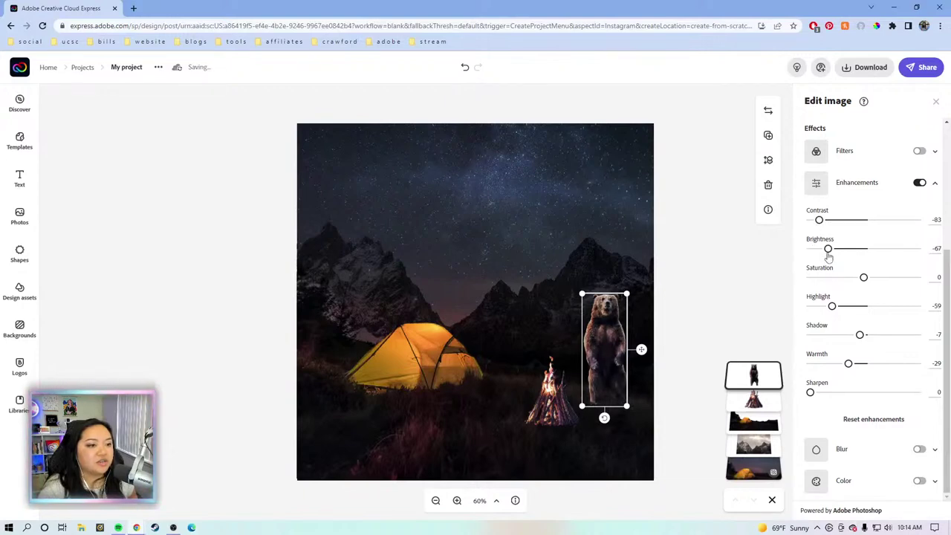
pyautogui.moveTo(828, 254); pyautogui.dragTo(824, 251)
pyautogui.moveTo(864, 279); pyautogui.dragTo(858, 278)
pyautogui.moveTo(833, 308); pyautogui.dragTo(827, 306)
# Step: Resize the bear cutout to slightly taller than the bonfire and stand it on the grass just beyond the fire
pyautogui.moveTo(622, 312)
pyautogui.mouseDown()
pyautogui.moveTo(606, 348)
pyautogui.moveTo(618, 318)
pyautogui.mouseUp()
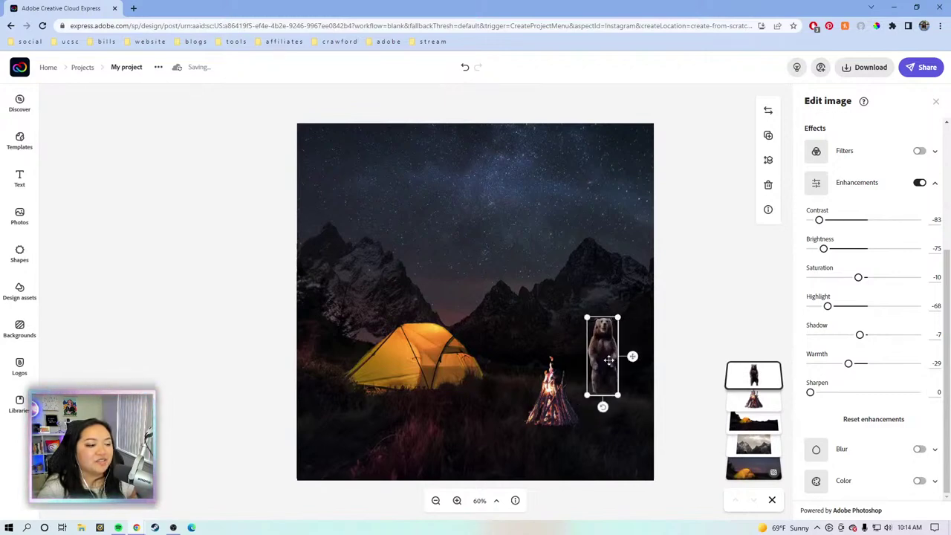
pyautogui.moveTo(609, 359); pyautogui.dragTo(618, 371)
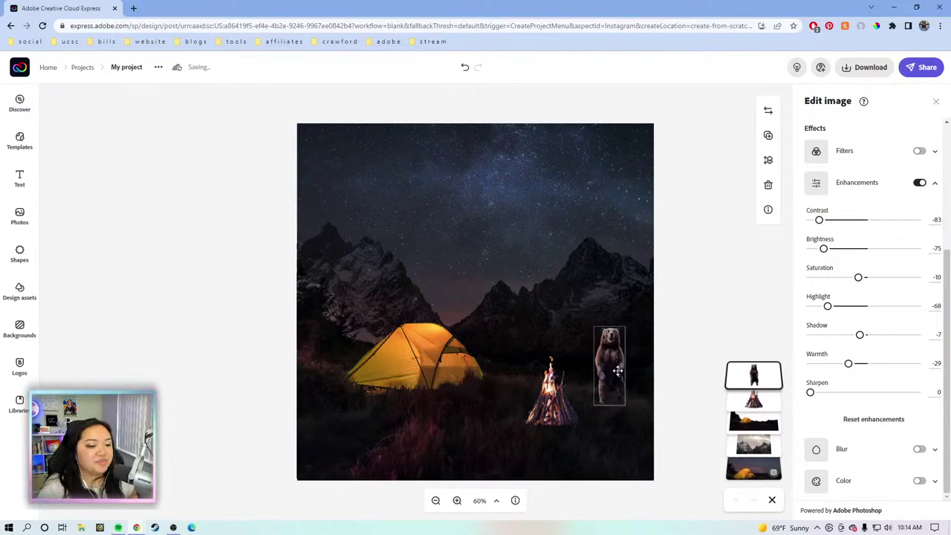
pyautogui.moveTo(618, 371); pyautogui.dragTo(615, 371)
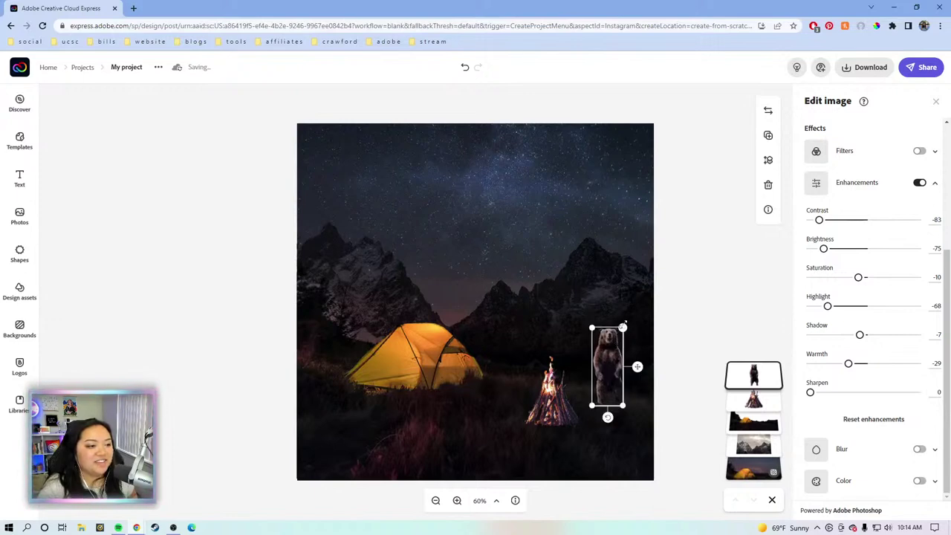
pyautogui.moveTo(623, 327); pyautogui.dragTo(628, 313)
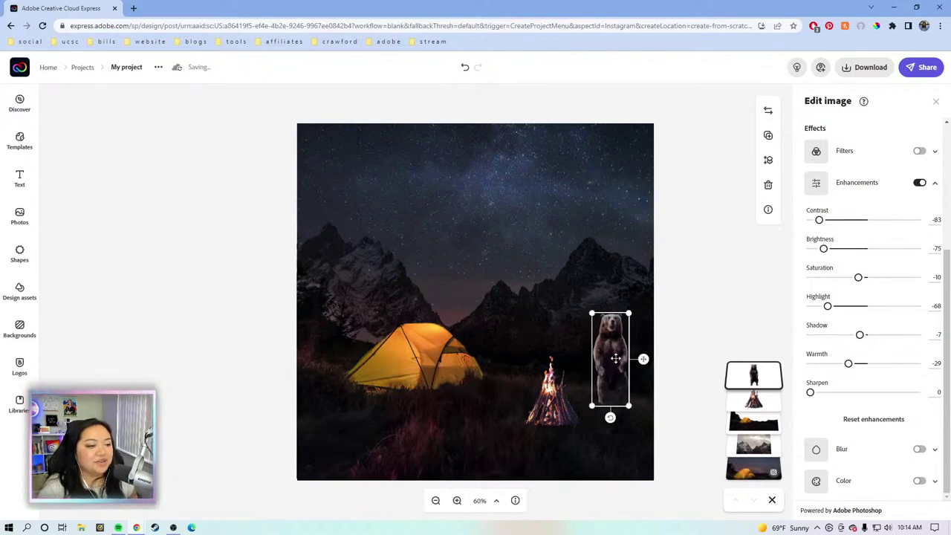
pyautogui.click(698, 311)
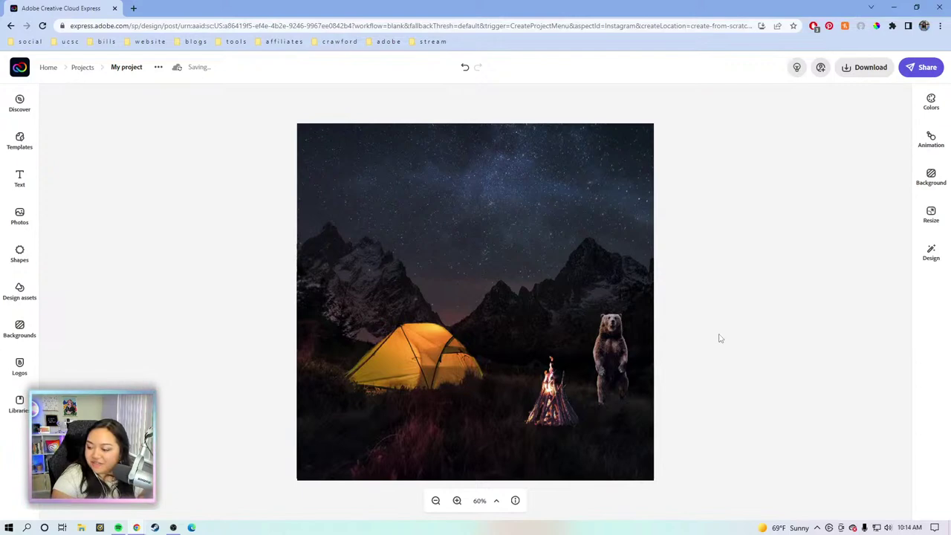
# Step: Search the design assets for "glow" and clear the search again
pyautogui.click(545, 401)
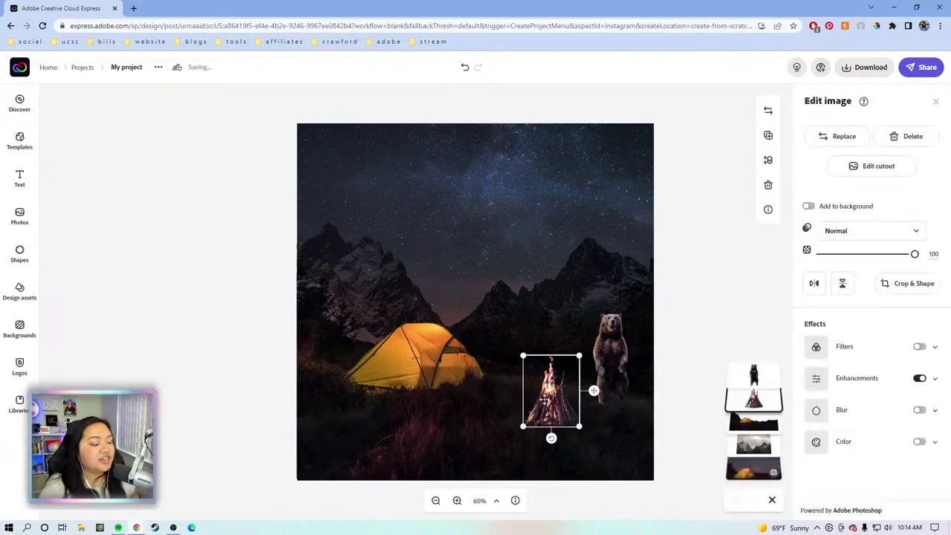
pyautogui.click(23, 294)
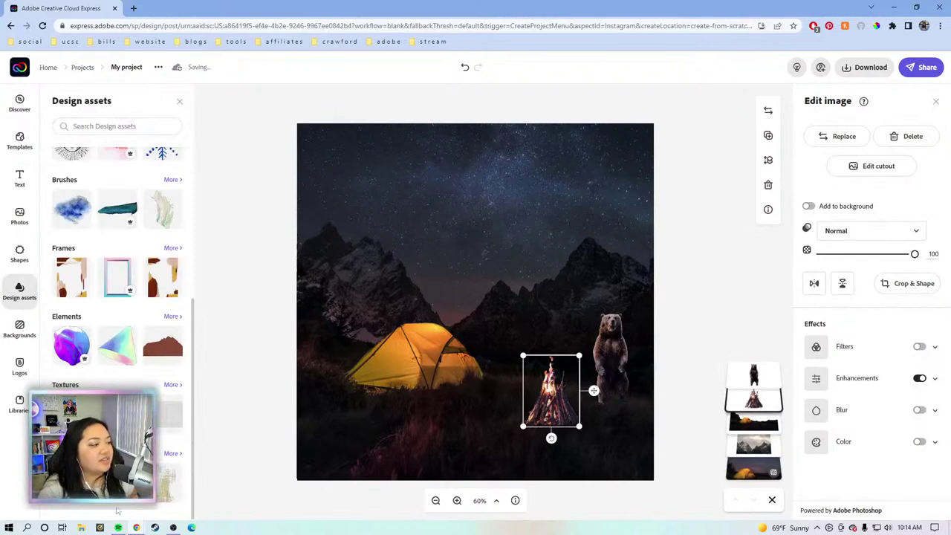
pyautogui.click(134, 127)
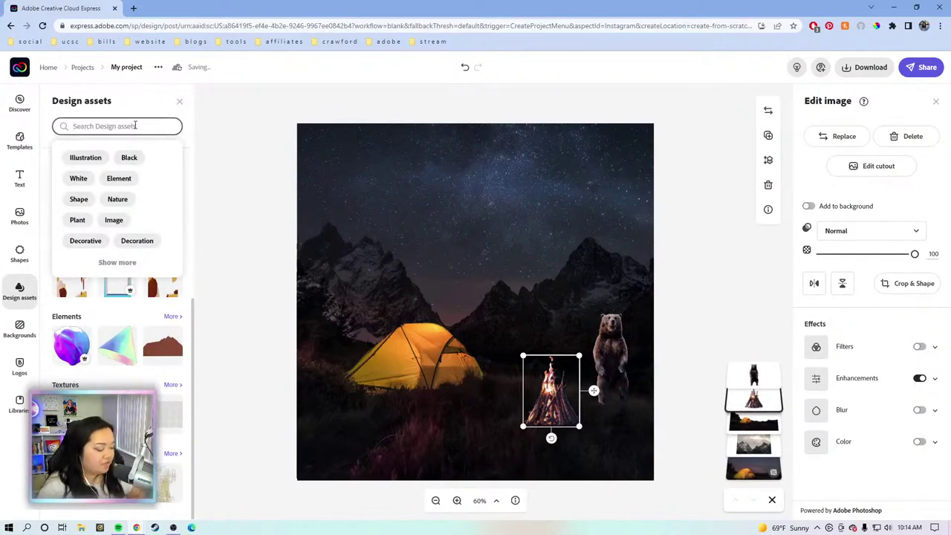
pyautogui.write('s')
pyautogui.press('Return')
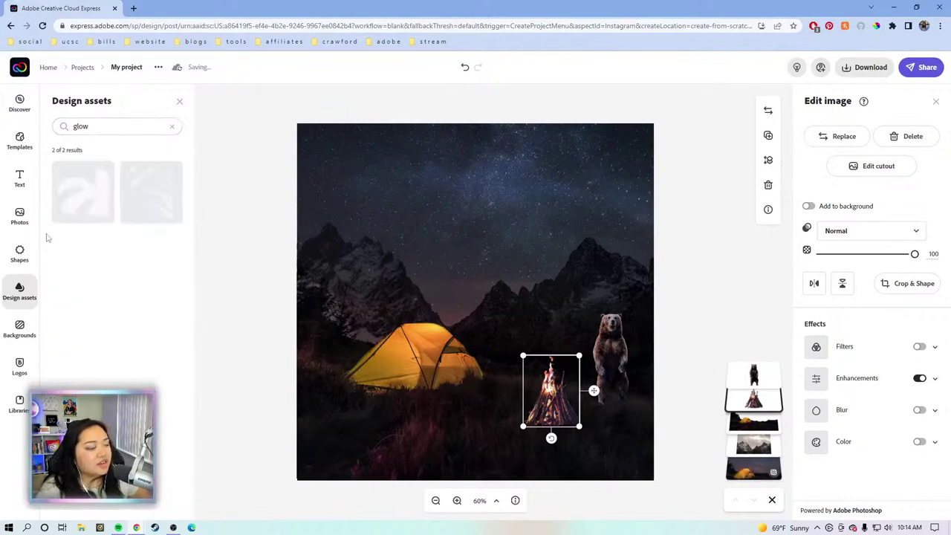
pyautogui.click(172, 127)
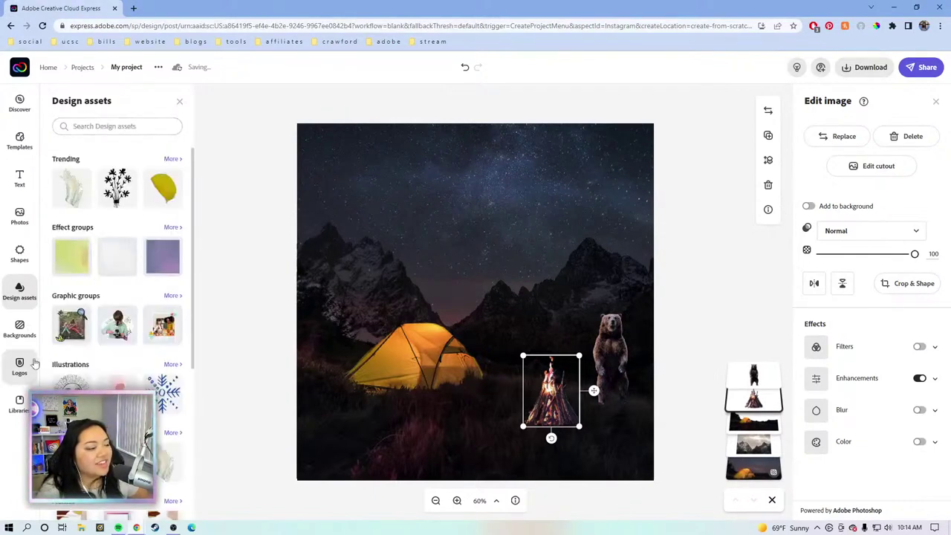
# Step: Open the Overlays category of the design assets and browse to its Lights group
pyautogui.scroll(-5, 120, 320)
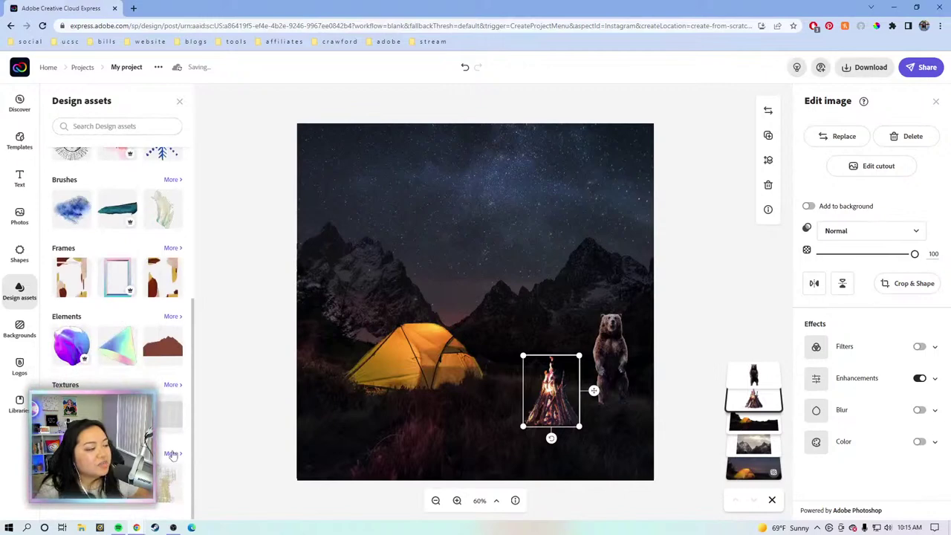
pyautogui.scroll(5, 172, 457)
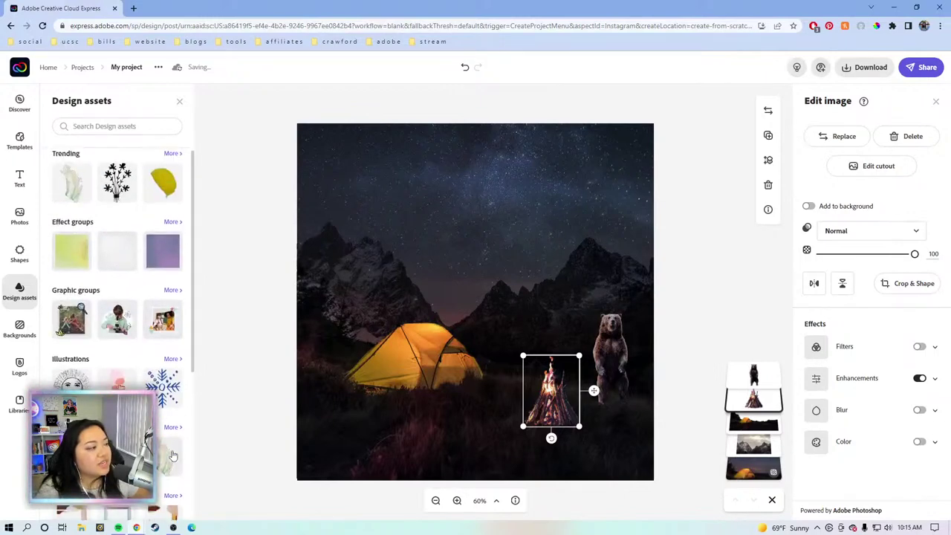
pyautogui.scroll(-5, 173, 457)
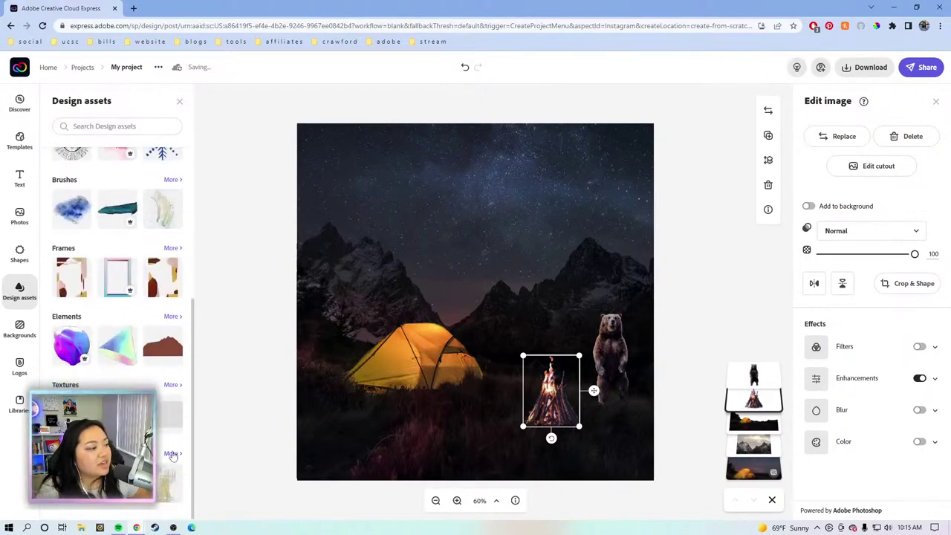
pyautogui.click(172, 454)
pyautogui.scroll(-10, 139, 368)
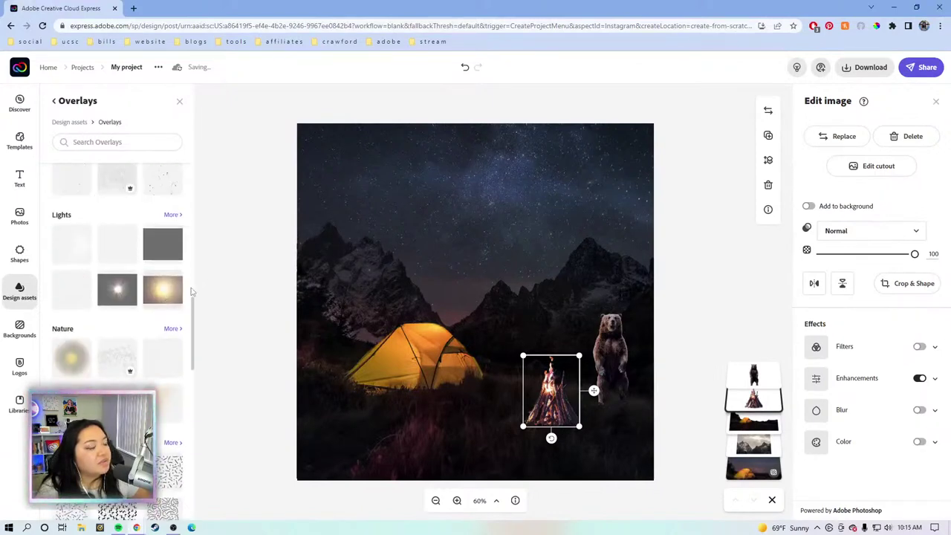
# Step: Add the golden glow light overlay, shrink it in front of the tent and rotate it to portrait orientation
pyautogui.moveTo(165, 292); pyautogui.dragTo(471, 301)
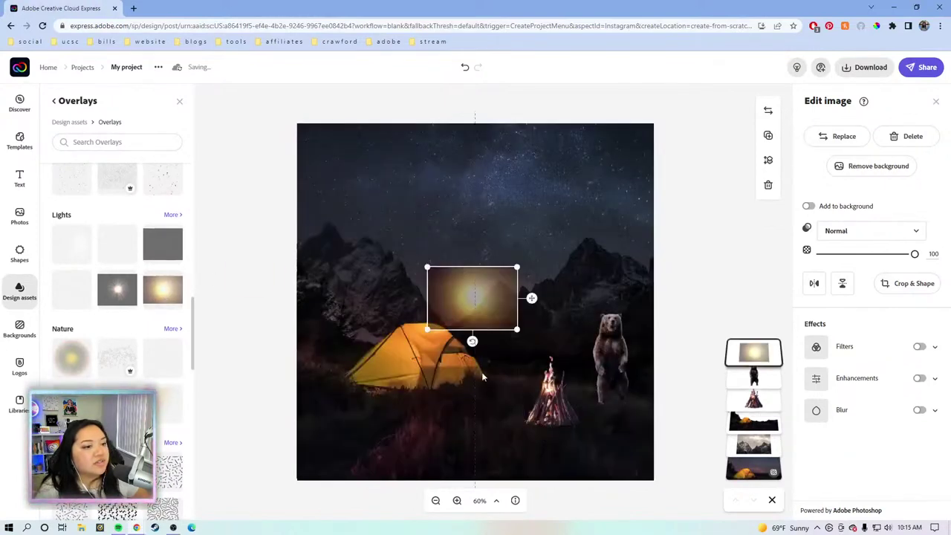
pyautogui.moveTo(482, 377); pyautogui.dragTo(479, 413)
pyautogui.moveTo(521, 370); pyautogui.dragTo(500, 385)
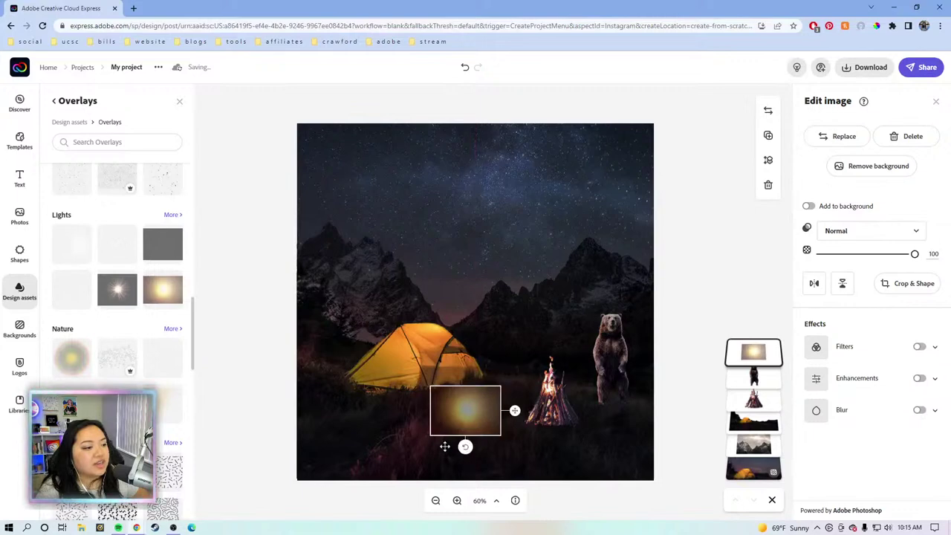
pyautogui.moveTo(465, 446); pyautogui.dragTo(419, 410)
# Step: Try the Multiply blend mode on the glow overlay and switch it to Screen
pyautogui.click(851, 232)
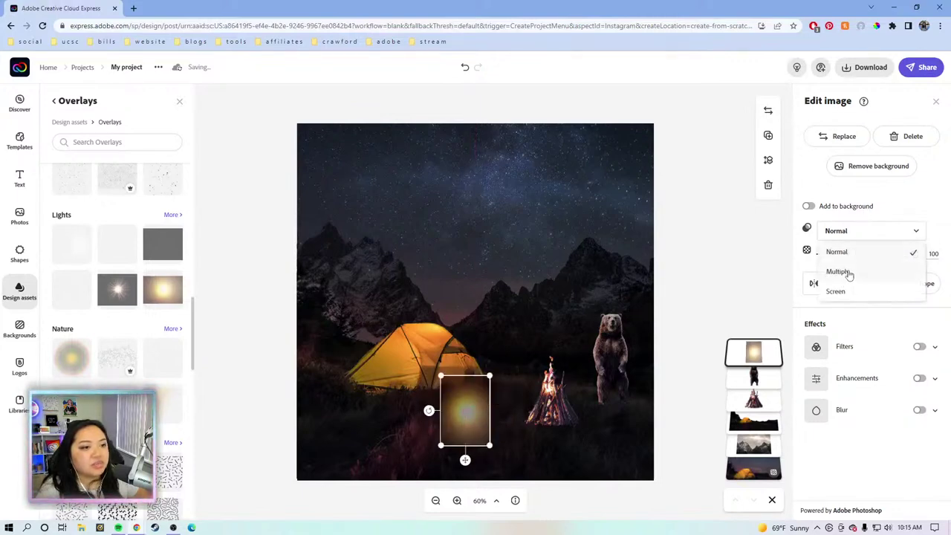
pyautogui.click(839, 272)
pyautogui.click(861, 232)
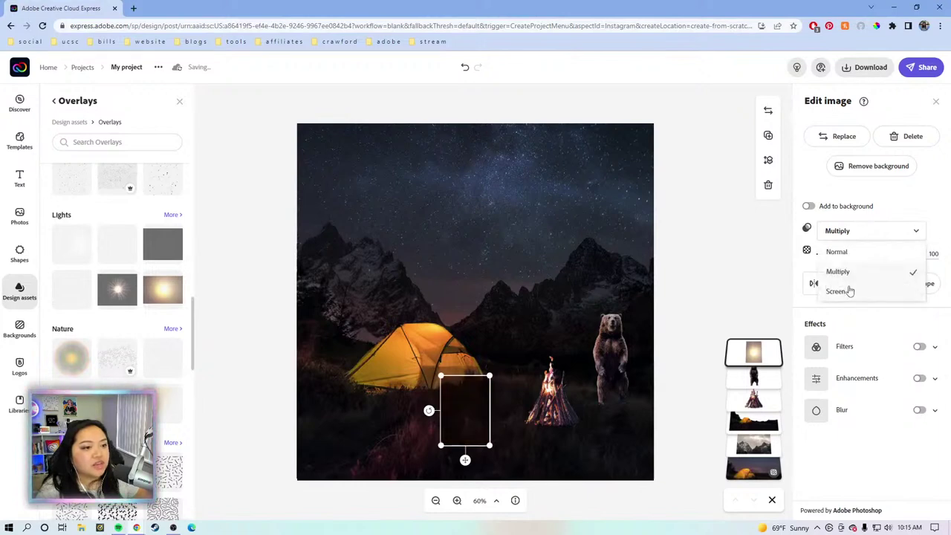
pyautogui.click(847, 288)
# Step: Move the glow overlay over the bonfire and send it two layers back, behind the bonfire cutout
pyautogui.moveTo(467, 409); pyautogui.dragTo(561, 394)
pyautogui.hotkey('ctrl', '[')
pyautogui.hotkey('ctrl', '[')
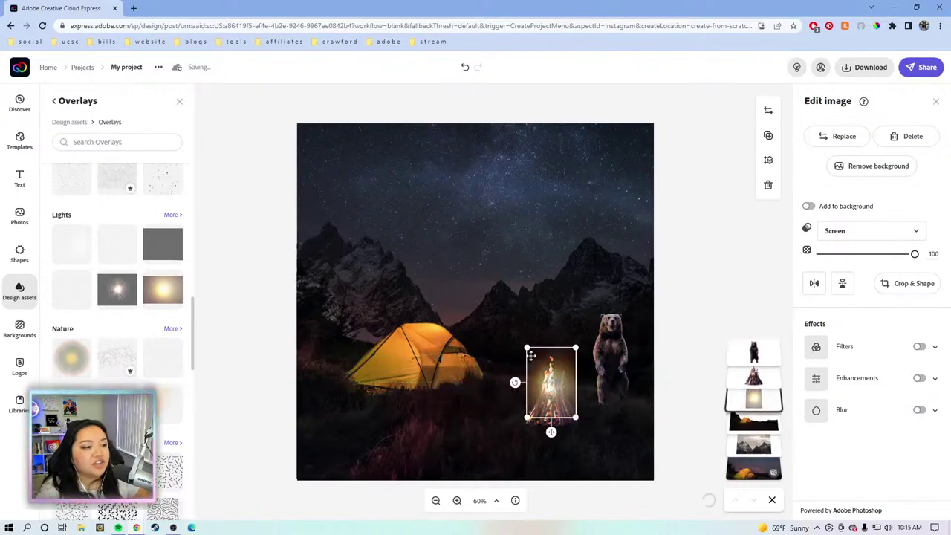
pyautogui.moveTo(576, 347); pyautogui.dragTo(575, 349)
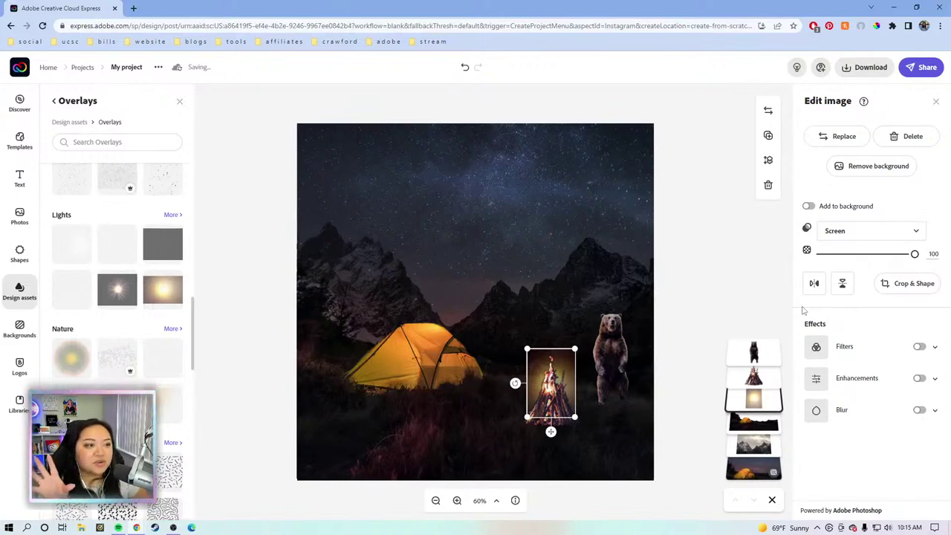
# Step: Try to remove the glow overlay's background automatically
pyautogui.click(867, 166)
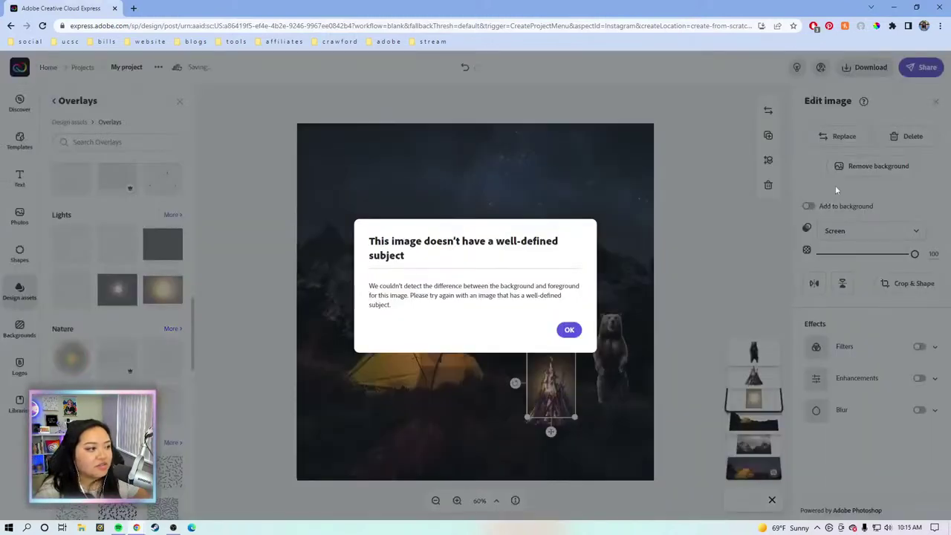
pyautogui.click(569, 330)
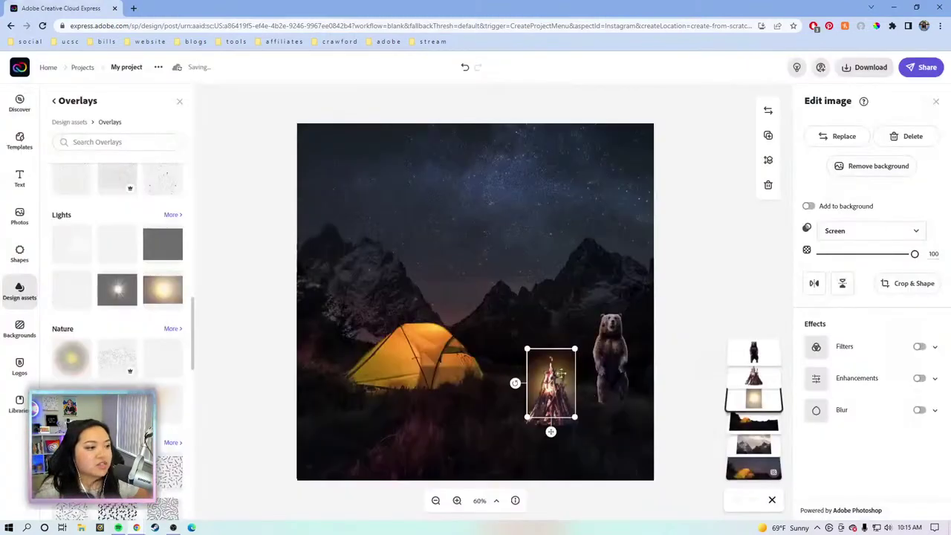
pyautogui.moveTo(568, 349); pyautogui.dragTo(576, 347)
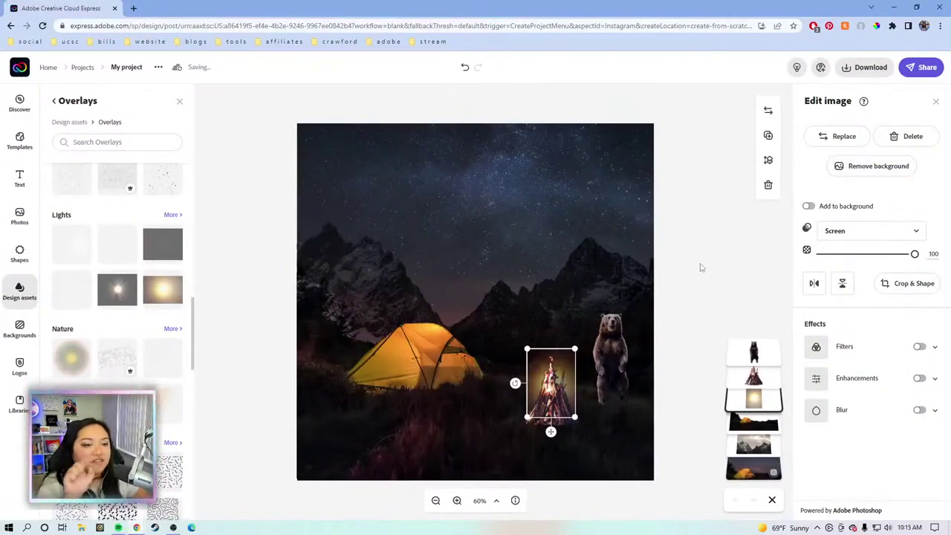
# Step: Delete the glow overlay behind the bonfire
pyautogui.click(698, 267)
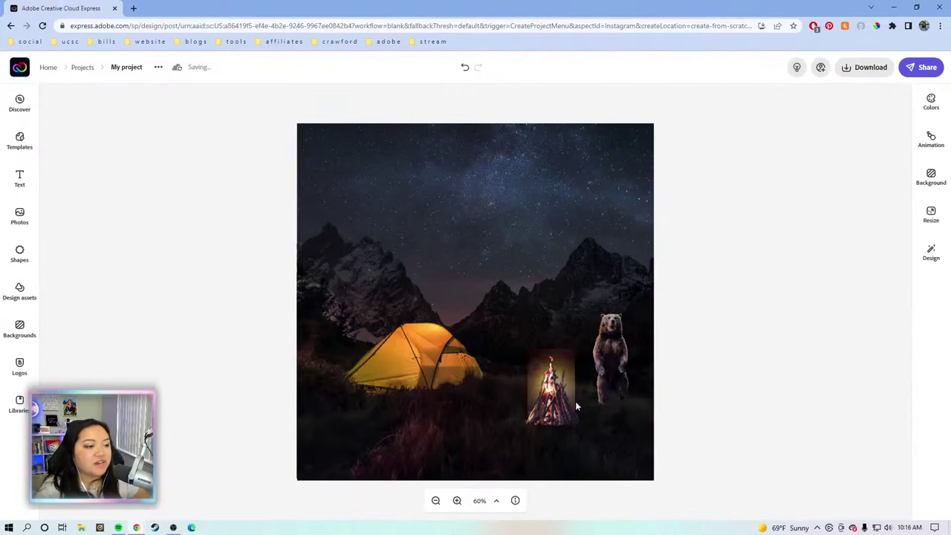
pyautogui.click(567, 350)
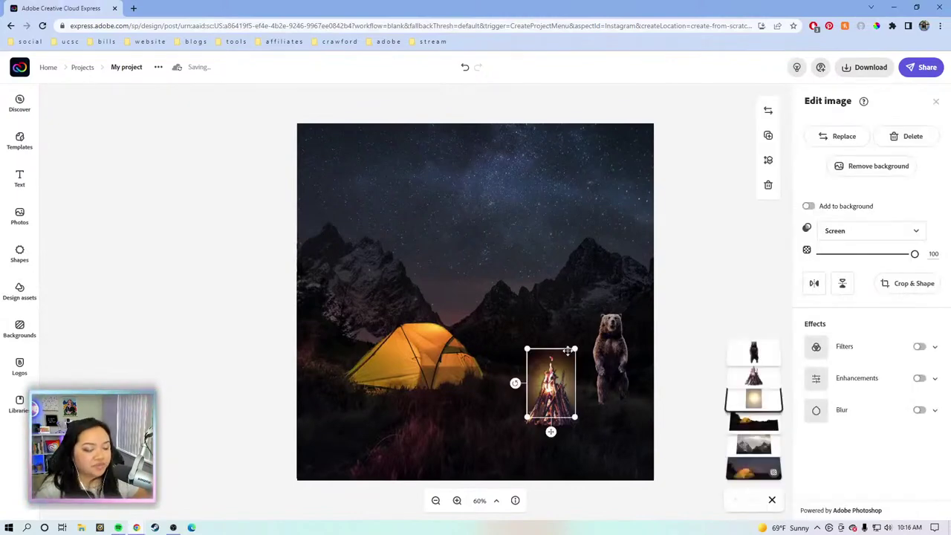
pyautogui.press('Escape')
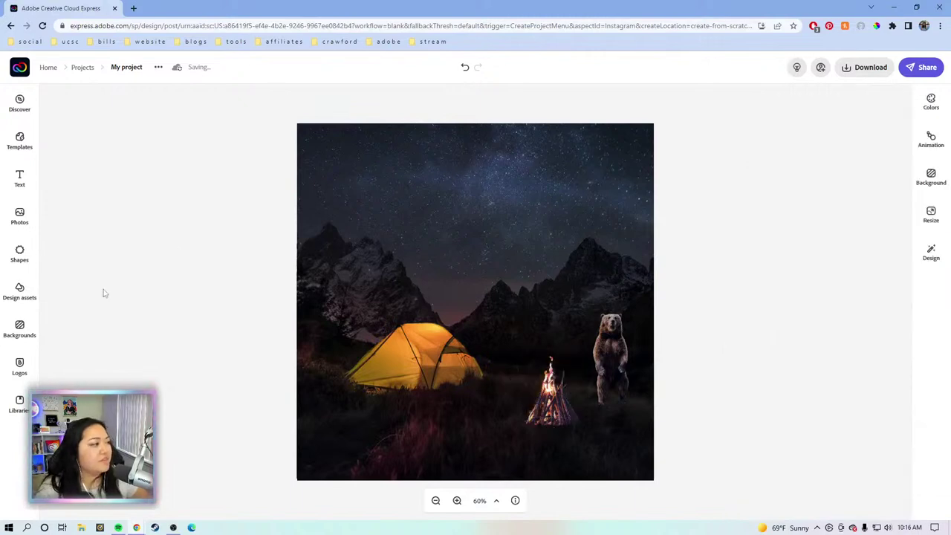
# Step: Browse the overlay assets and basic shapes for something to use as a fire glow
pyautogui.click(19, 291)
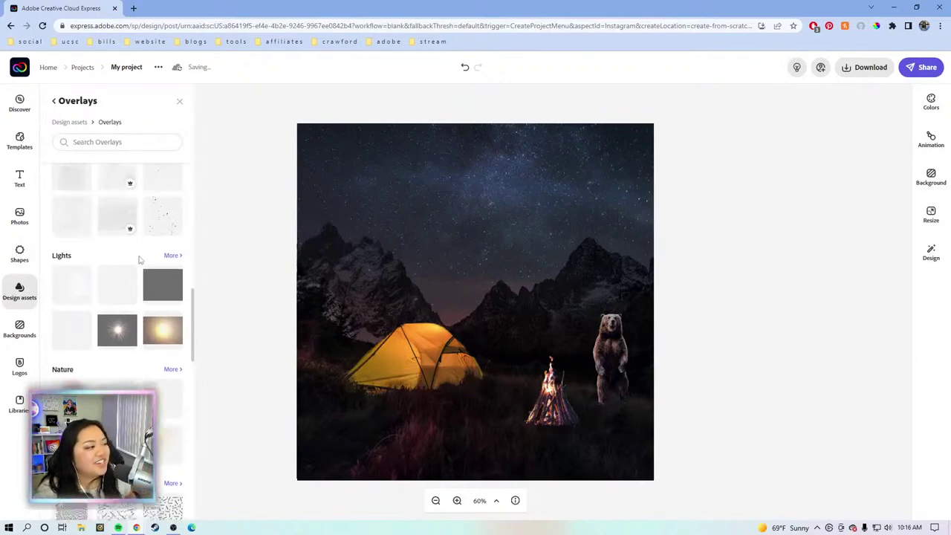
pyautogui.scroll(6, 138, 261)
pyautogui.scroll(-6, 138, 261)
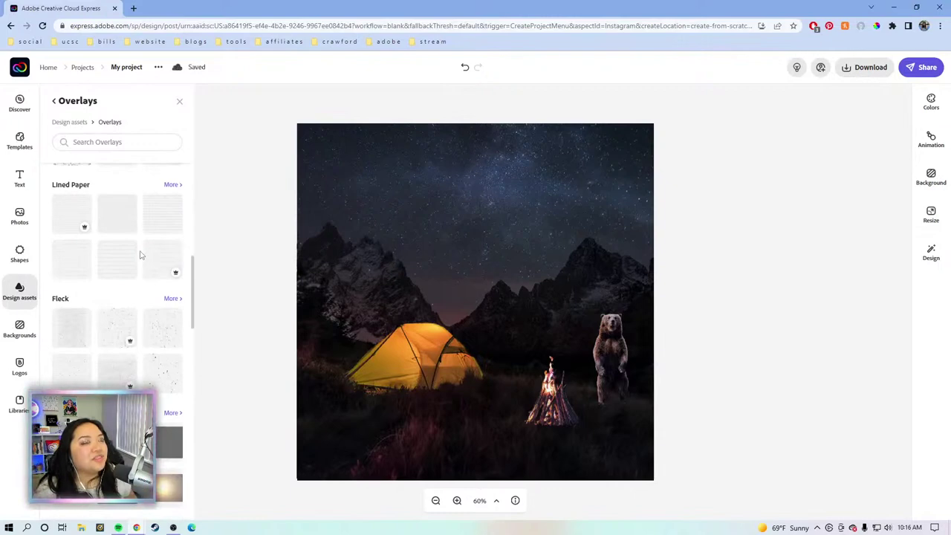
pyautogui.click(18, 254)
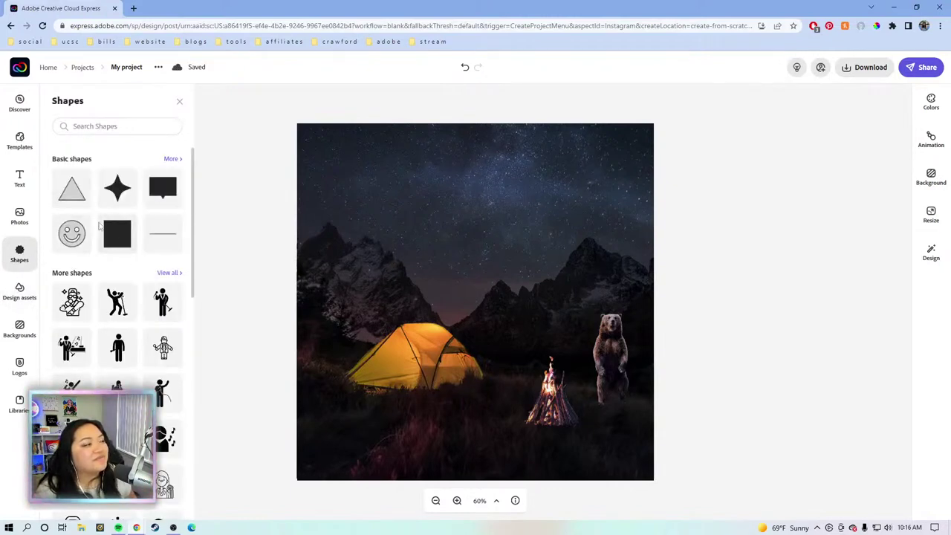
pyautogui.click(171, 160)
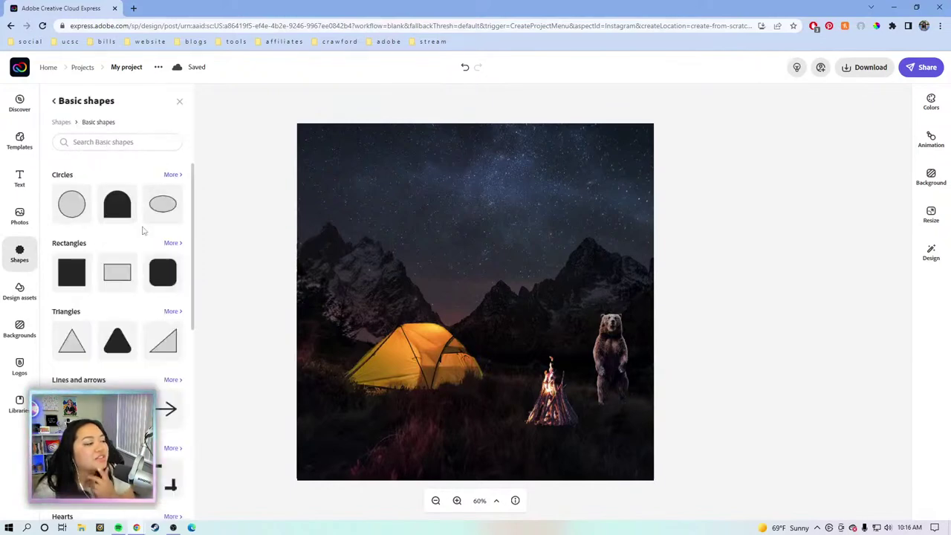
pyautogui.click(13, 301)
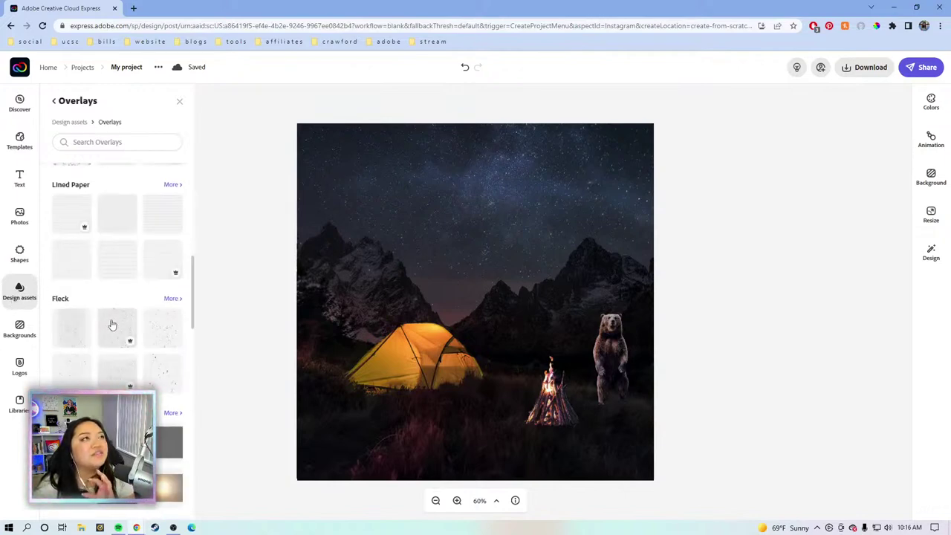
pyautogui.scroll(10, 119, 312)
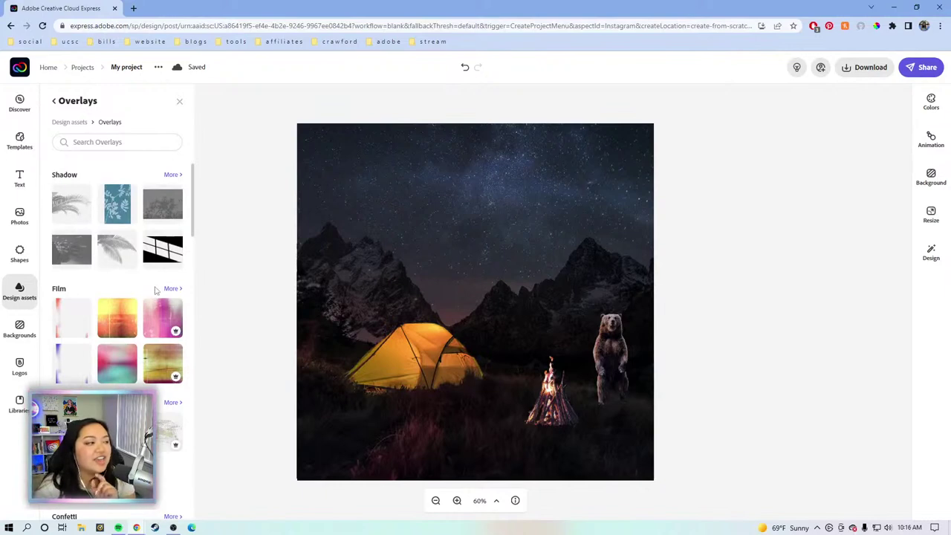
pyautogui.click(20, 289)
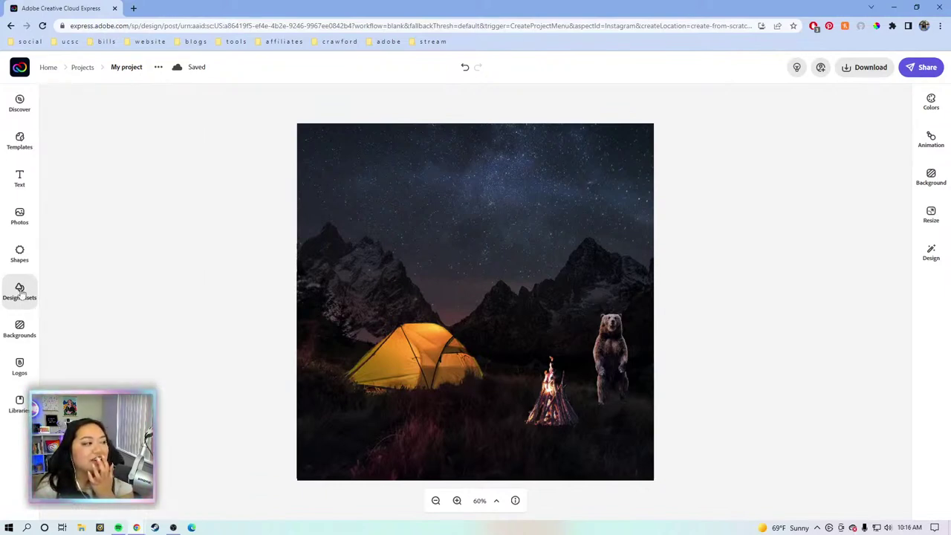
pyautogui.click(20, 289)
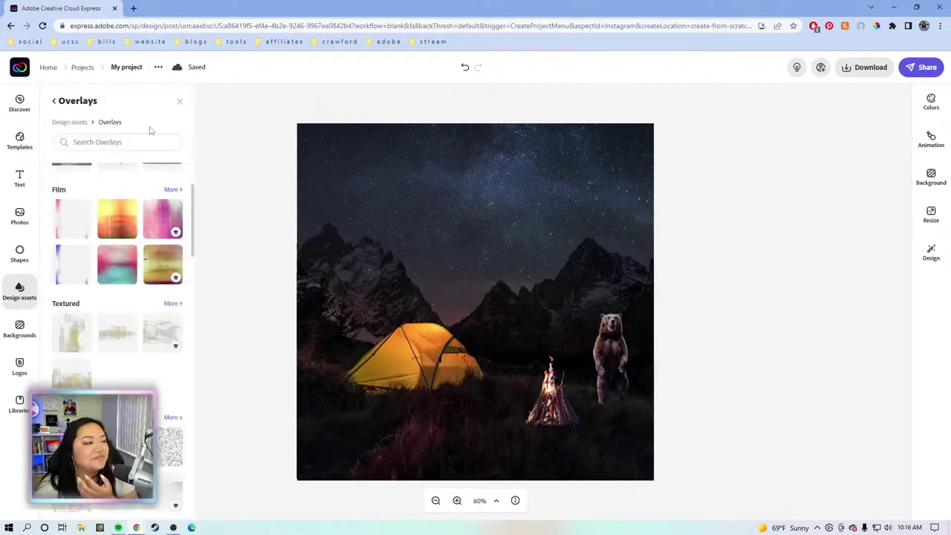
# Step: Search the stock photos for "raccoon" and add the front-facing close-up with its paws held together to the canvas
pyautogui.click(19, 215)
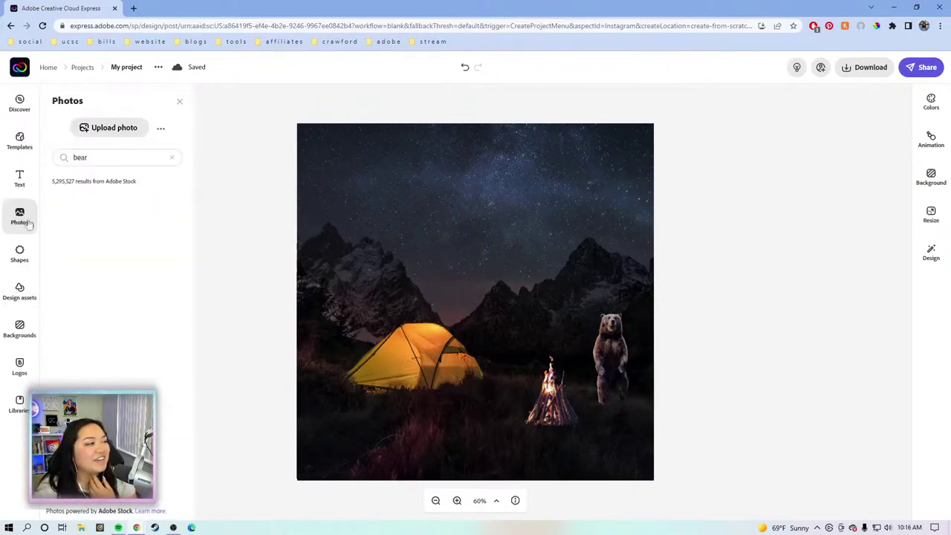
pyautogui.click(121, 156)
pyautogui.hotkey('ctrl', 'a')
pyautogui.press('BackSpace')
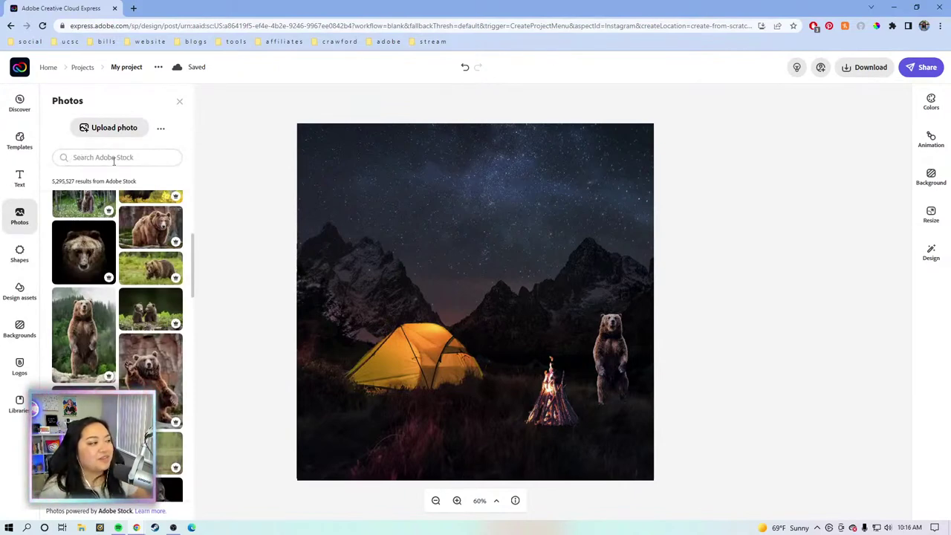
pyautogui.click(130, 161)
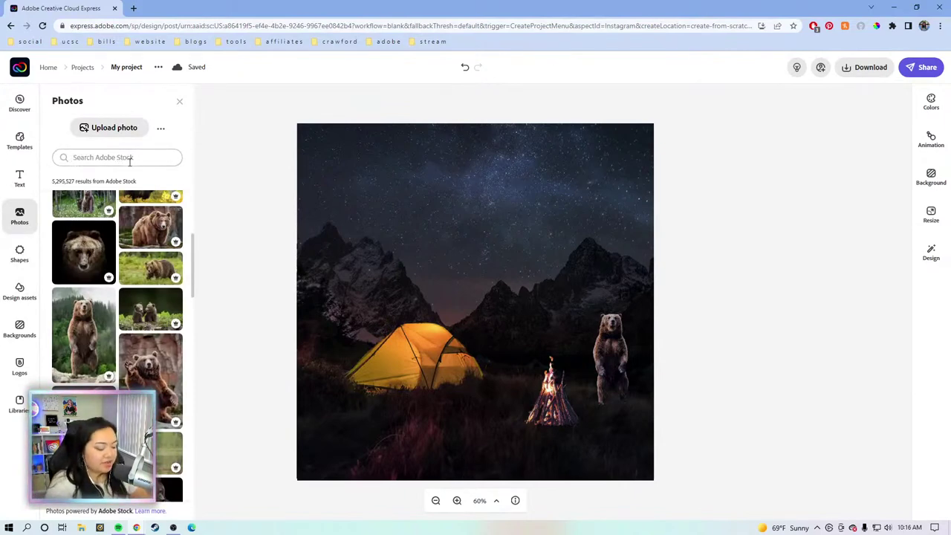
pyautogui.write('raccoo')
pyautogui.write('n')
pyautogui.press('Return')
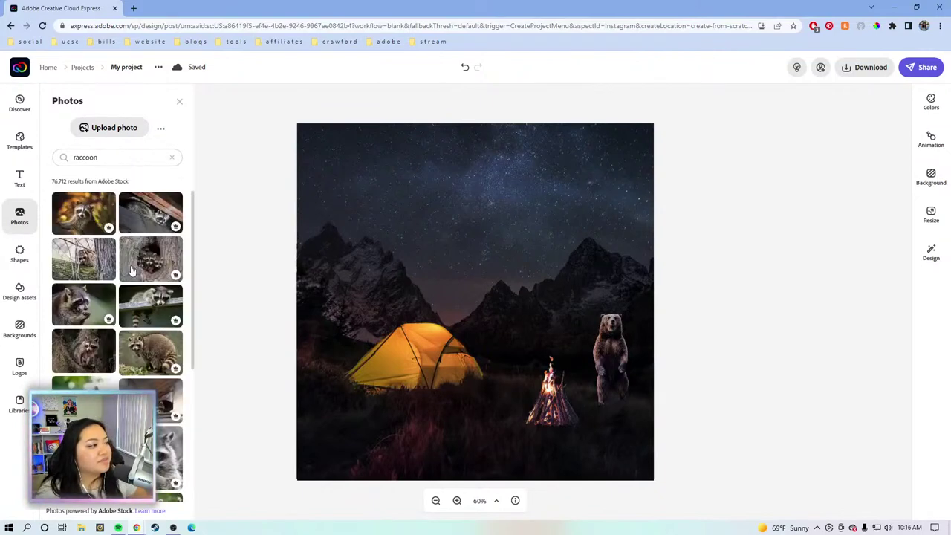
pyautogui.scroll(-2, 110, 382)
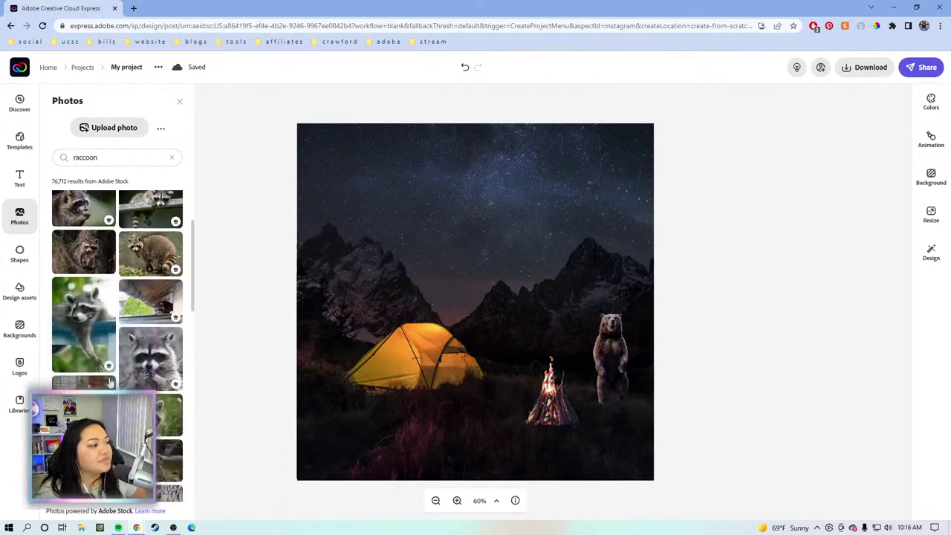
pyautogui.click(158, 370)
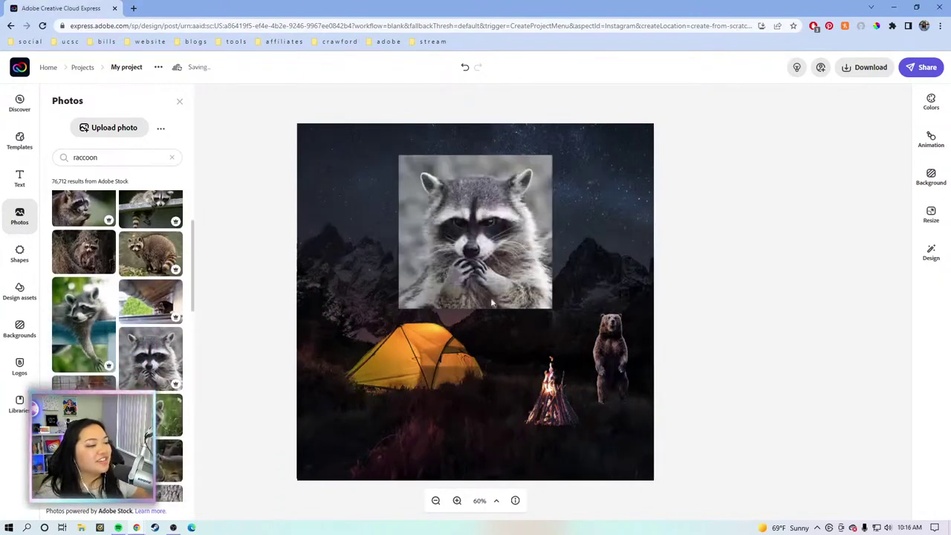
# Step: Remove the raccoon photo's background and place the cutout in the lower-left corner of the composition
pyautogui.moveTo(472, 253); pyautogui.dragTo(411, 409)
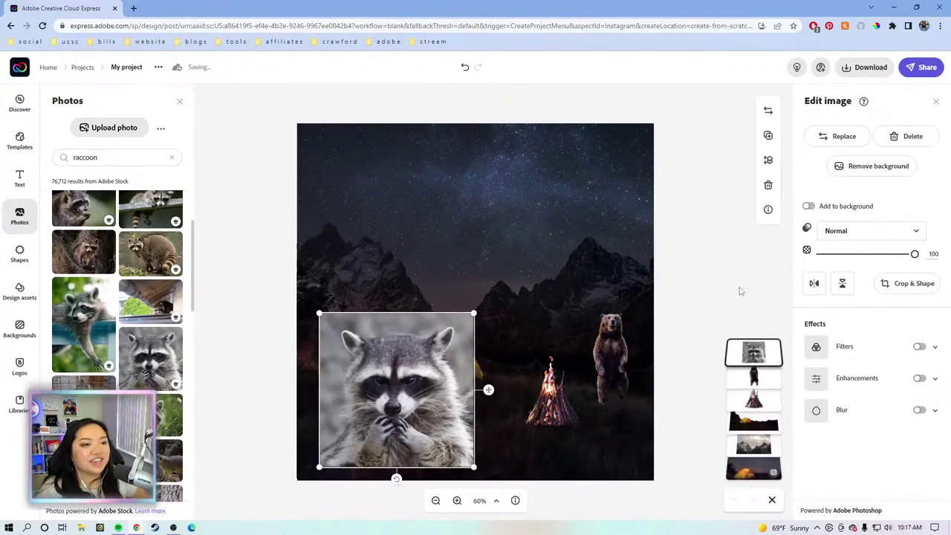
pyautogui.click(866, 168)
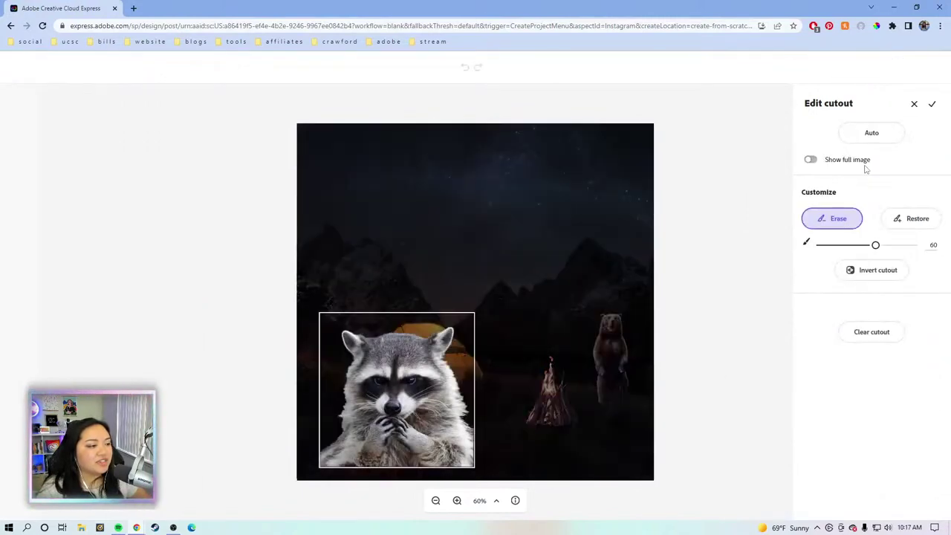
pyautogui.click(932, 104)
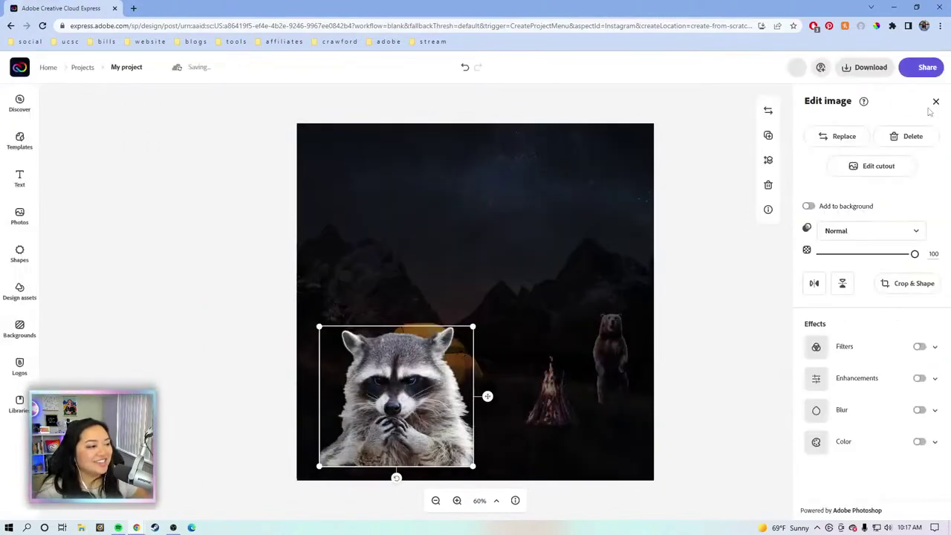
pyautogui.click(399, 418)
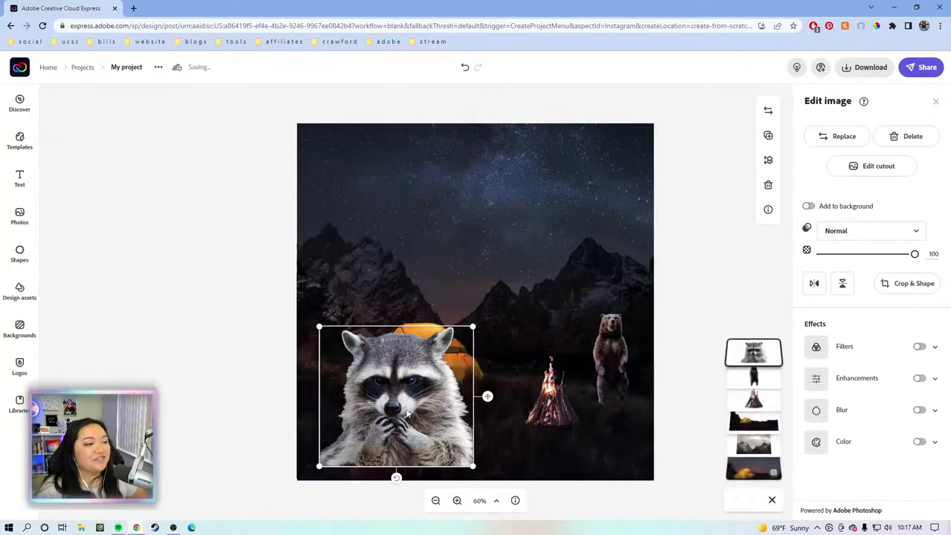
pyautogui.moveTo(408, 414); pyautogui.dragTo(377, 427)
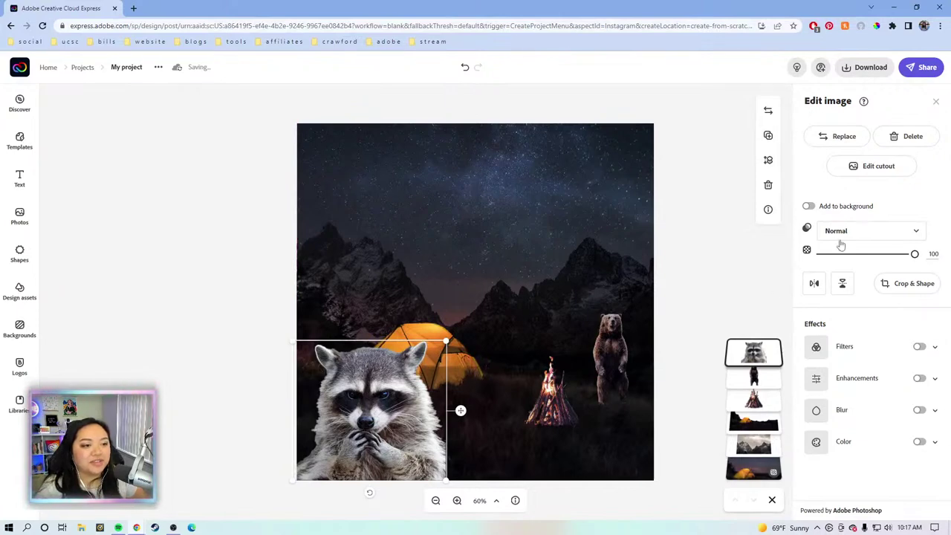
# Step: Flip the raccoon cutout horizontally, then resize and shift it so it runs partly past the canvas's left and bottom edges
pyautogui.click(813, 284)
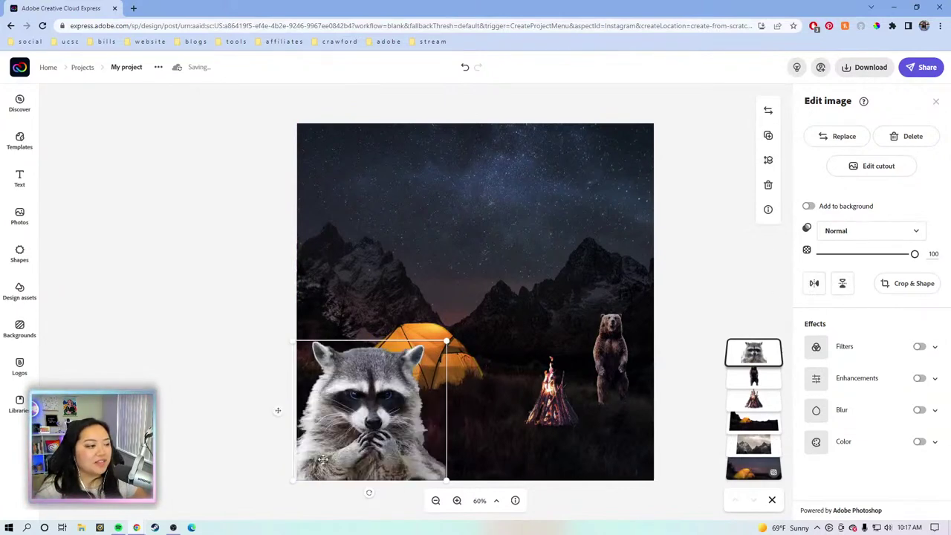
pyautogui.moveTo(321, 468); pyautogui.dragTo(302, 483)
pyautogui.moveTo(428, 355); pyautogui.dragTo(455, 331)
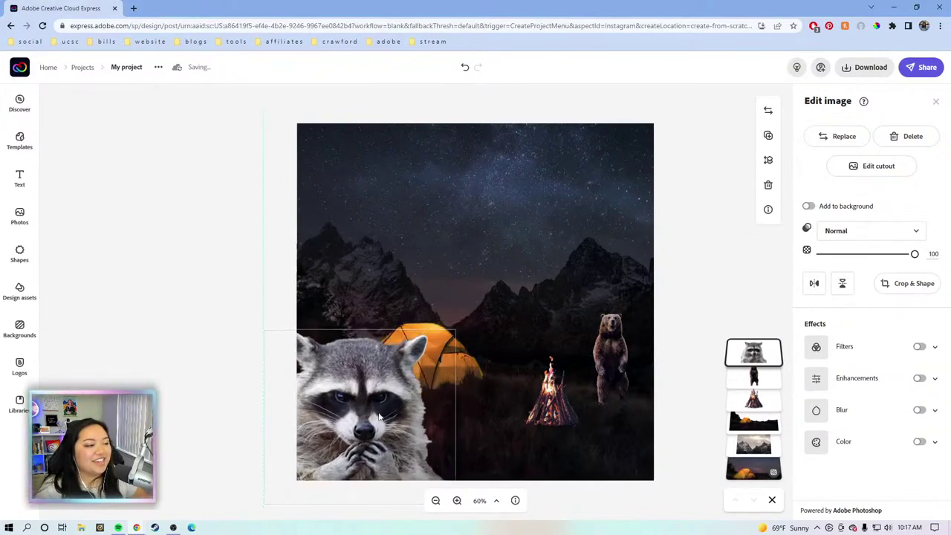
pyautogui.moveTo(379, 418); pyautogui.dragTo(364, 430)
pyautogui.moveTo(446, 338); pyautogui.dragTo(431, 356)
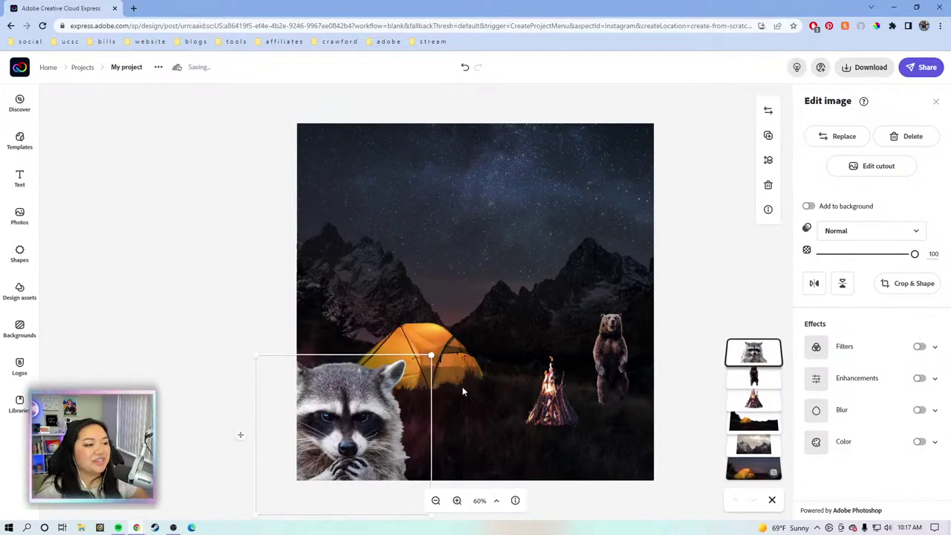
# Step: Move the bear slightly up and shrink it to a small distant figure beyond the bonfire
pyautogui.click(607, 347)
pyautogui.moveTo(612, 365); pyautogui.dragTo(619, 352)
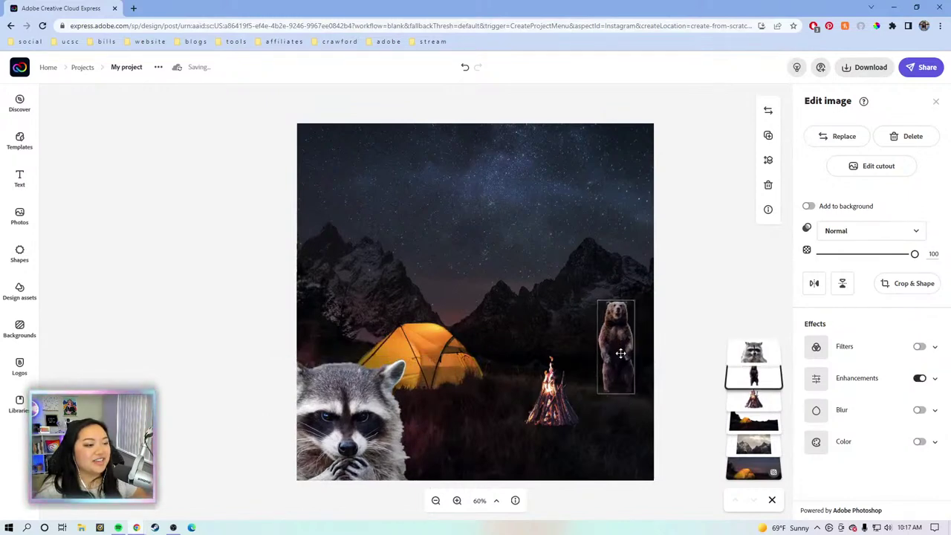
pyautogui.moveTo(635, 304); pyautogui.dragTo(619, 366)
# Step: Apply a blur of 2 to the raccoon cutout
pyautogui.click(329, 437)
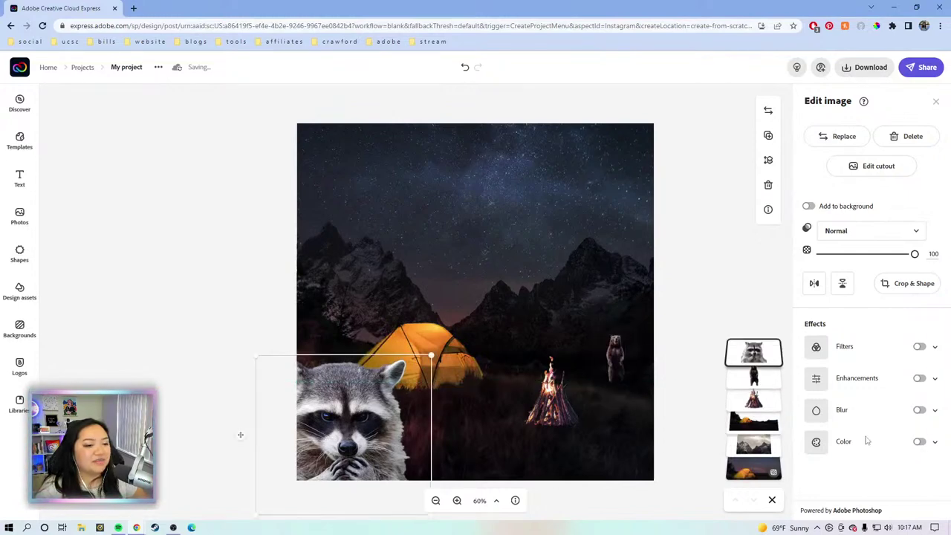
pyautogui.click(933, 411)
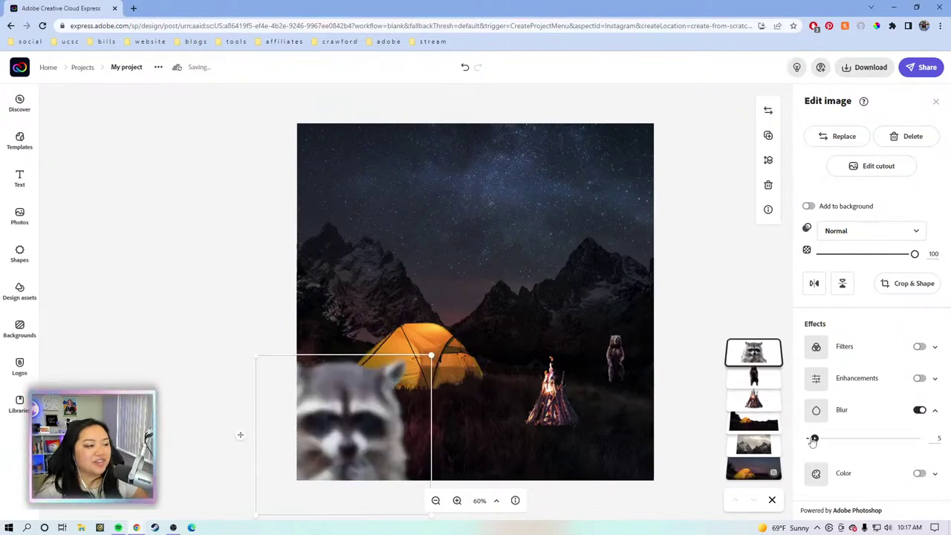
pyautogui.moveTo(814, 438); pyautogui.dragTo(810, 439)
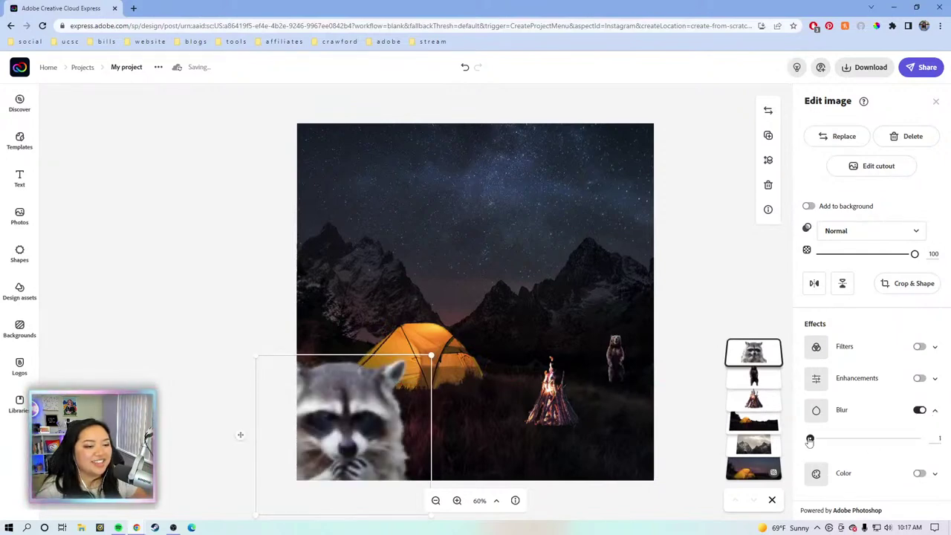
pyautogui.moveTo(810, 440); pyautogui.dragTo(811, 440)
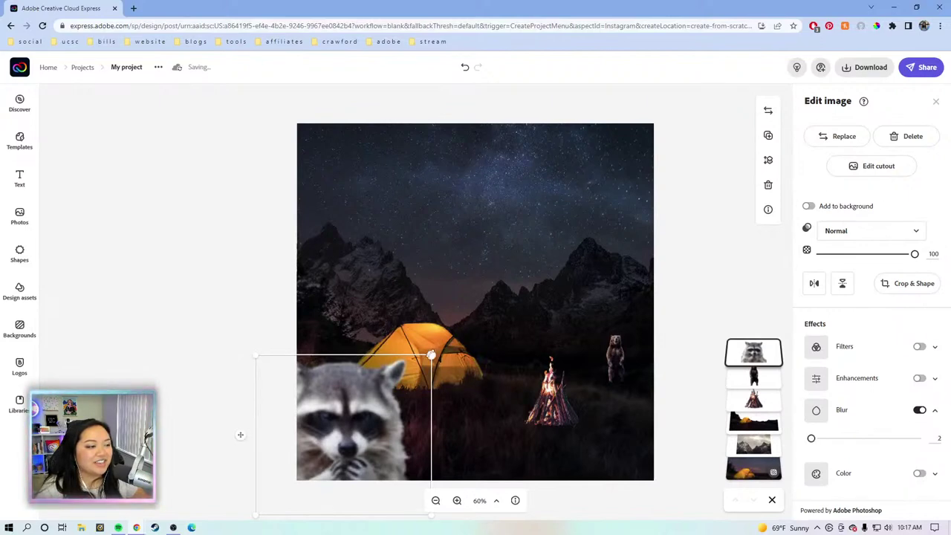
# Step: Enlarge the raccoon cutout further past the canvas's left edge and set its blur to 5
pyautogui.moveTo(431, 356); pyautogui.dragTo(465, 325)
pyautogui.moveTo(360, 413); pyautogui.dragTo(219, 430)
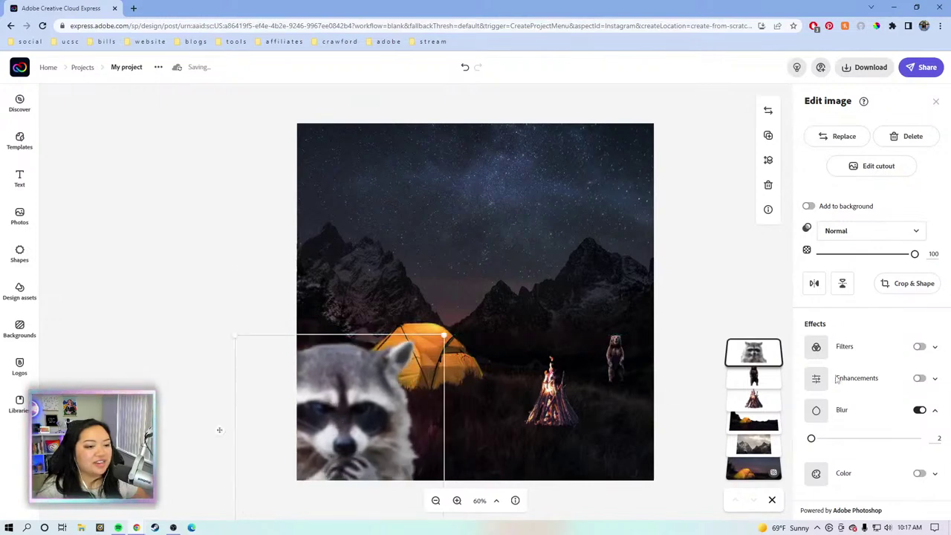
pyautogui.moveTo(811, 438); pyautogui.dragTo(813, 440)
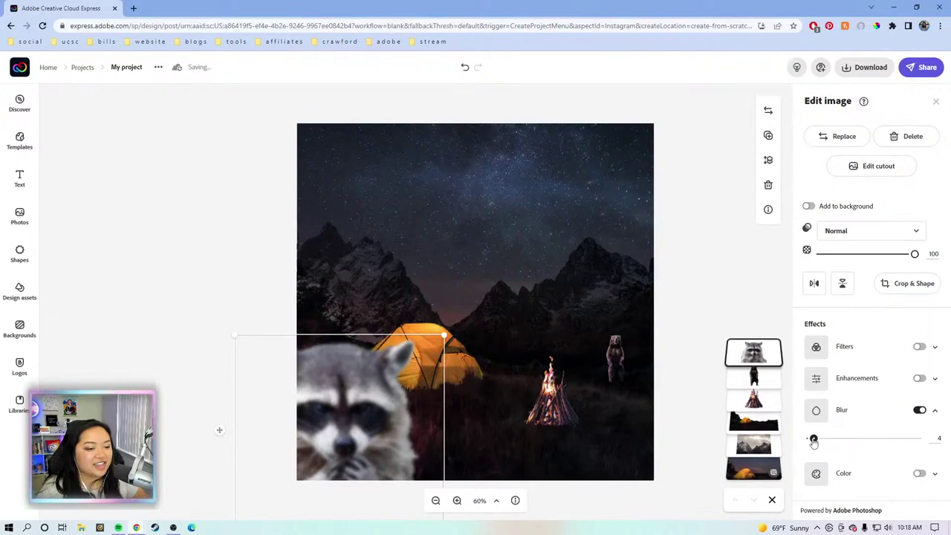
pyautogui.moveTo(814, 440); pyautogui.dragTo(814, 441)
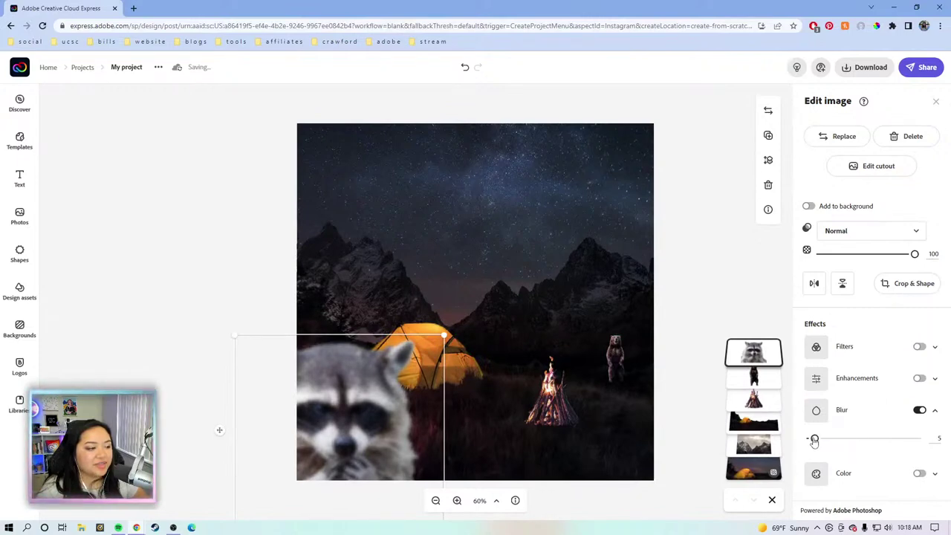
pyautogui.moveTo(338, 454); pyautogui.dragTo(330, 450)
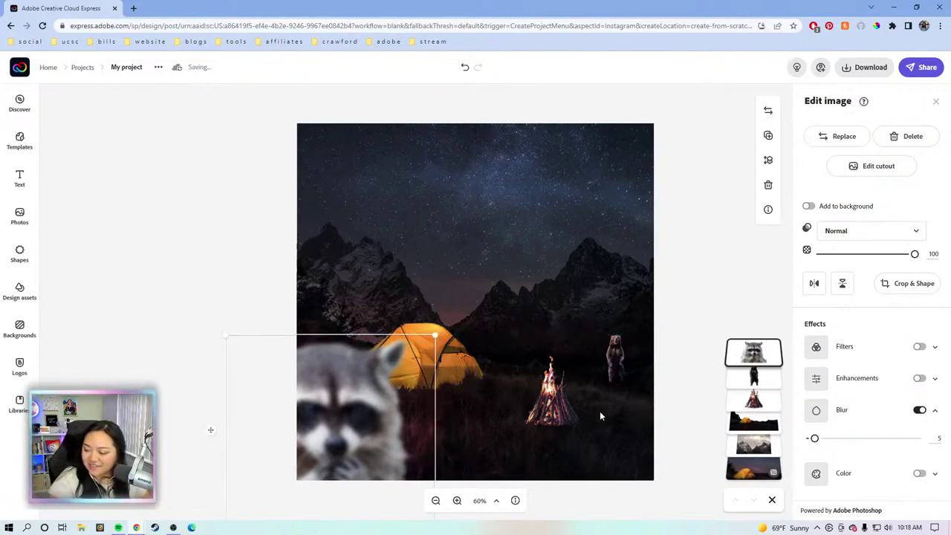
# Step: Enlarge the bear well above the bonfire's height and position it near the canvas's right edge
pyautogui.click(620, 369)
pyautogui.moveTo(604, 333); pyautogui.dragTo(572, 260)
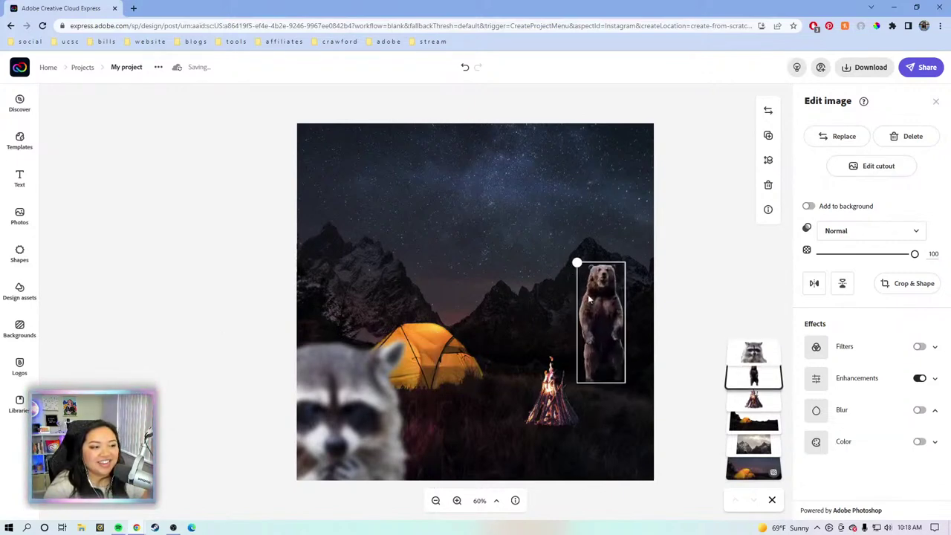
pyautogui.moveTo(588, 299); pyautogui.dragTo(605, 303)
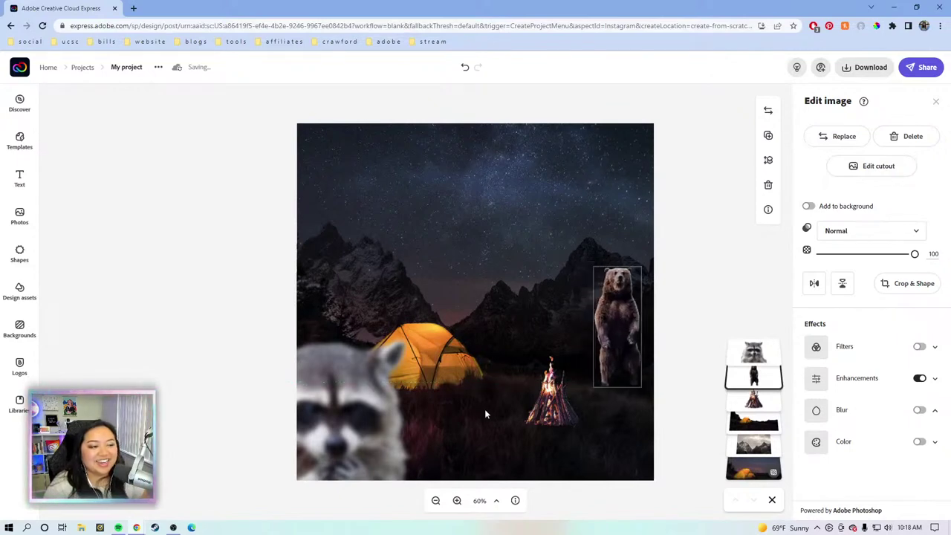
# Step: Enlarge the bonfire cutout slightly and move it down and left, closer to the foreground
pyautogui.click(551, 394)
pyautogui.moveTo(578, 355); pyautogui.dragTo(586, 346)
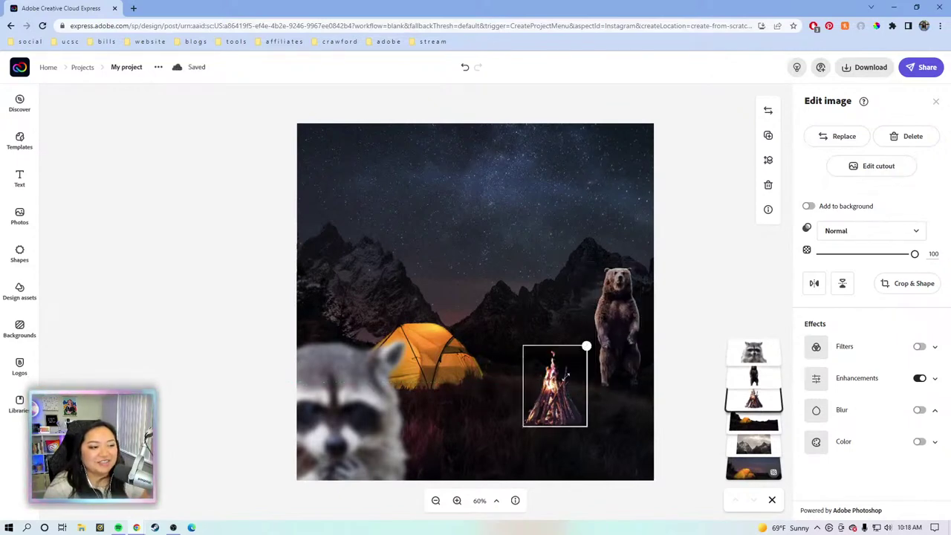
pyautogui.moveTo(550, 406); pyautogui.dragTo(539, 413)
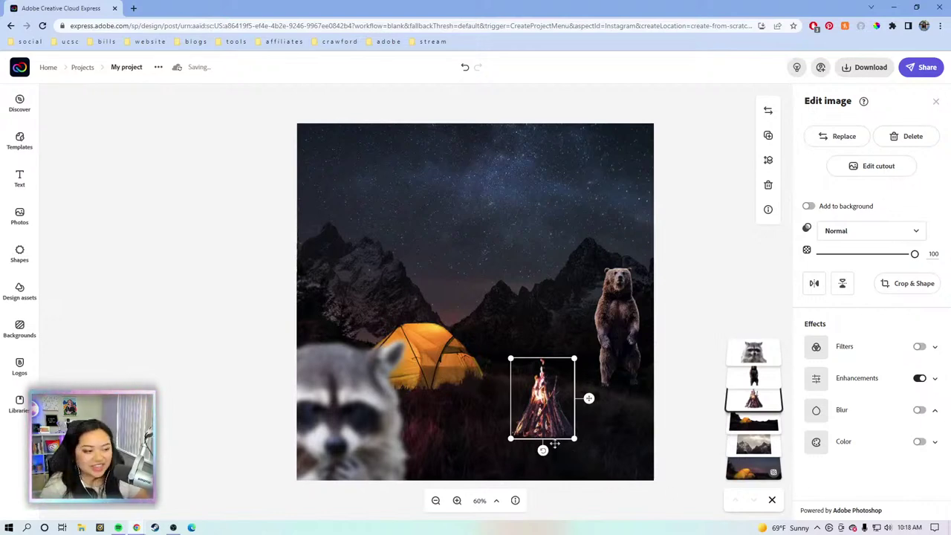
# Step: Nudge the bonfire slightly left and the raccoon cutout slightly down and left
pyautogui.moveTo(533, 407); pyautogui.dragTo(533, 408)
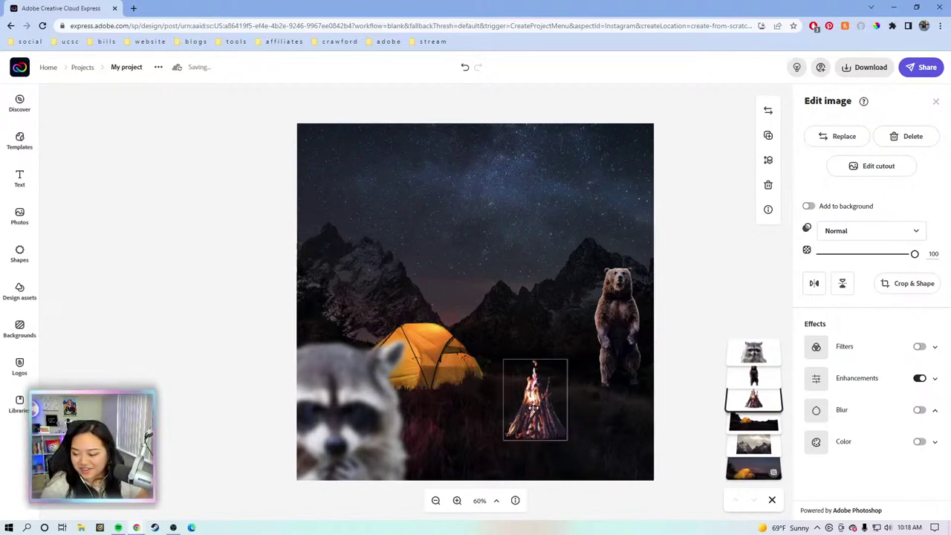
pyautogui.click(379, 429)
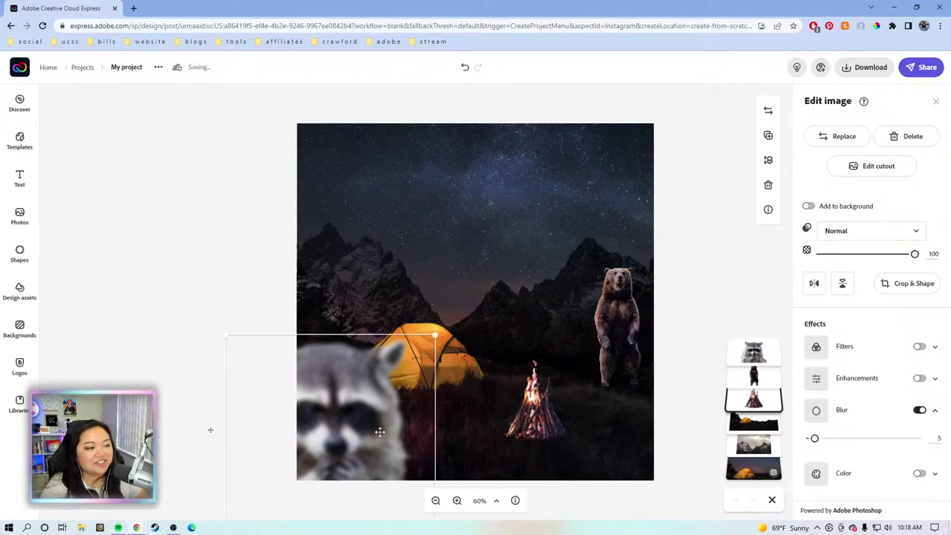
pyautogui.moveTo(340, 419); pyautogui.dragTo(350, 407)
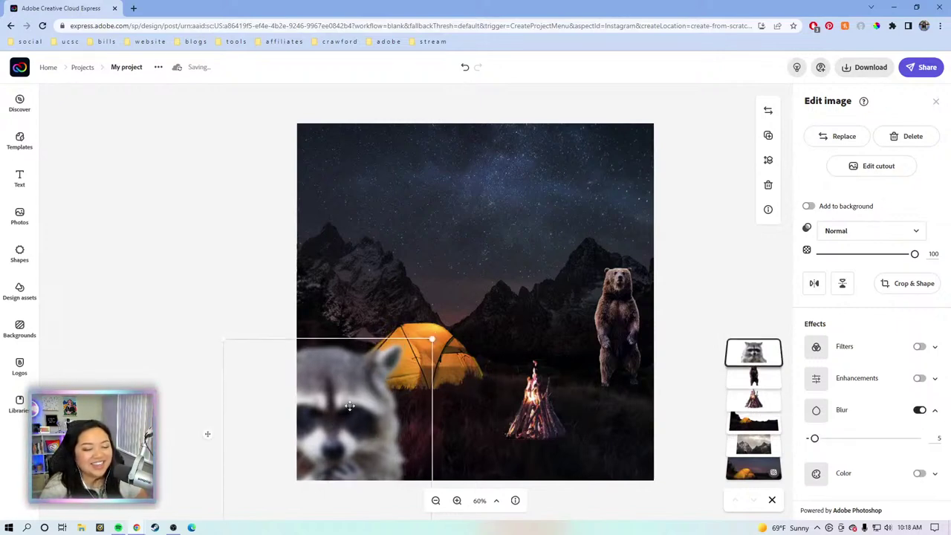
# Step: Set the raccoon's enhancements to contrast -15, brightness -48, saturation -9, highlight -32 and warmth -38
pyautogui.click(937, 381)
pyautogui.moveTo(878, 415); pyautogui.dragTo(857, 445)
pyautogui.scroll(-3, 868, 455)
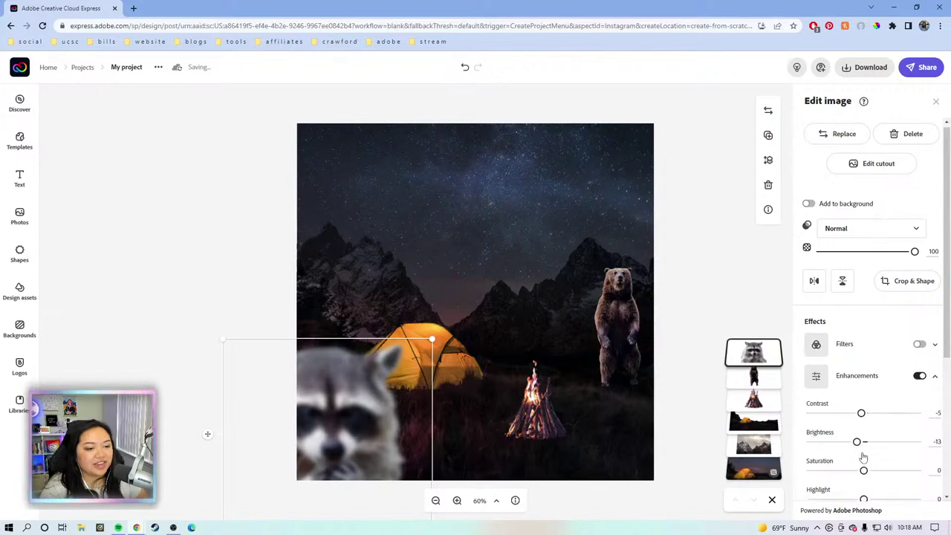
pyautogui.scroll(-2, 869, 460)
pyautogui.moveTo(863, 361); pyautogui.dragTo(843, 361)
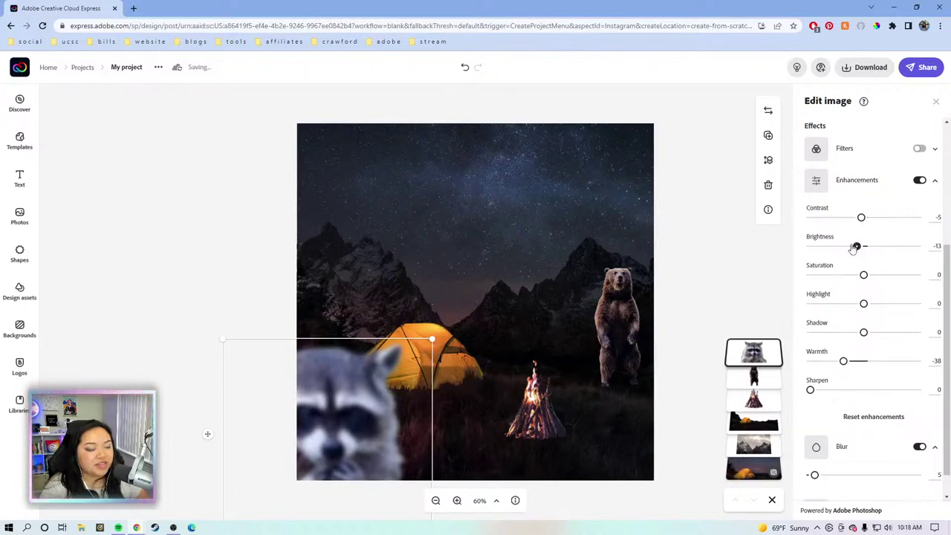
pyautogui.moveTo(854, 247); pyautogui.dragTo(856, 217)
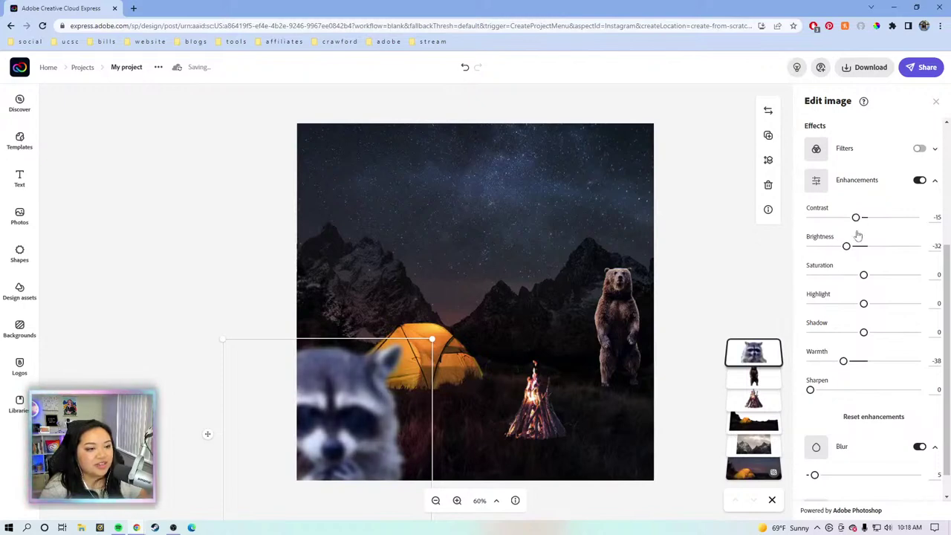
pyautogui.moveTo(863, 275); pyautogui.dragTo(839, 298)
pyautogui.scroll(1, 858, 278)
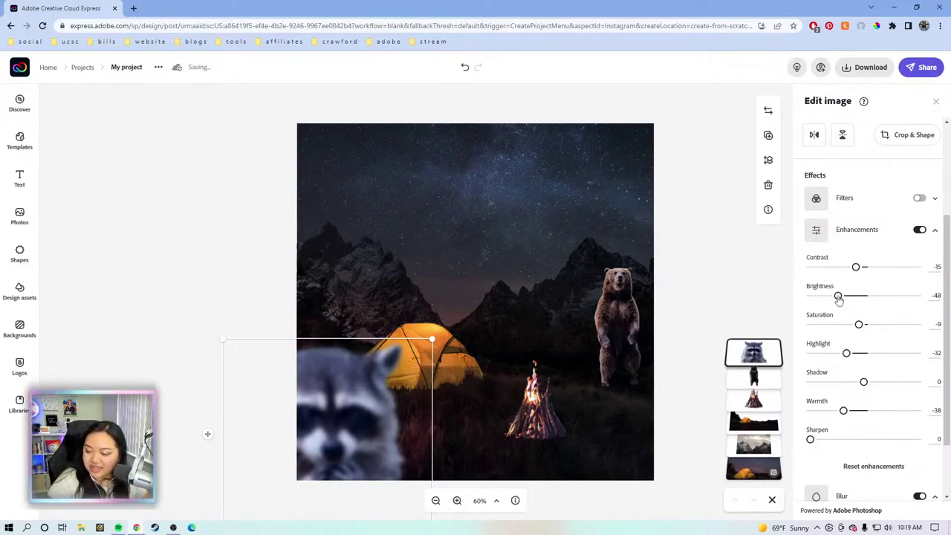
# Step: Examine the design-asset overlays, especially the Lights category, for a lighting effect that suits the night scene
pyautogui.click(22, 292)
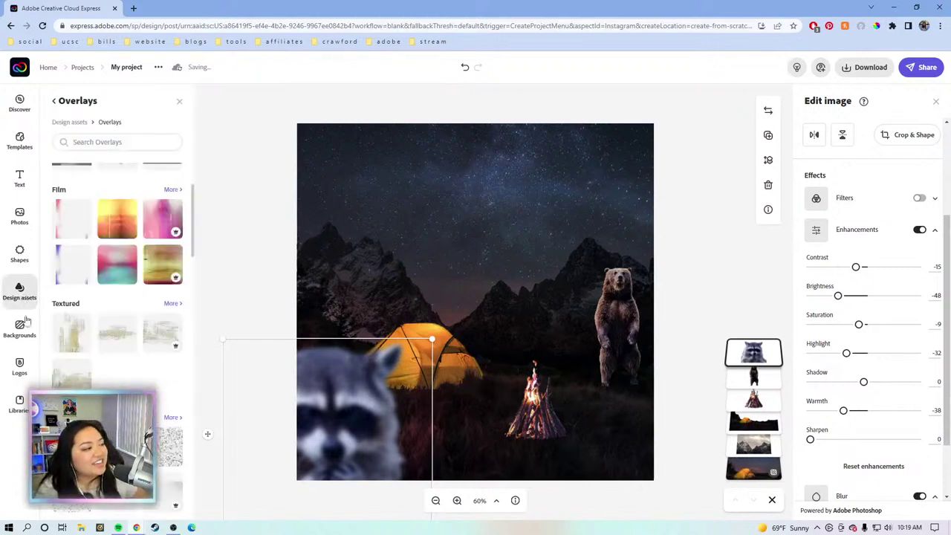
pyautogui.click(124, 142)
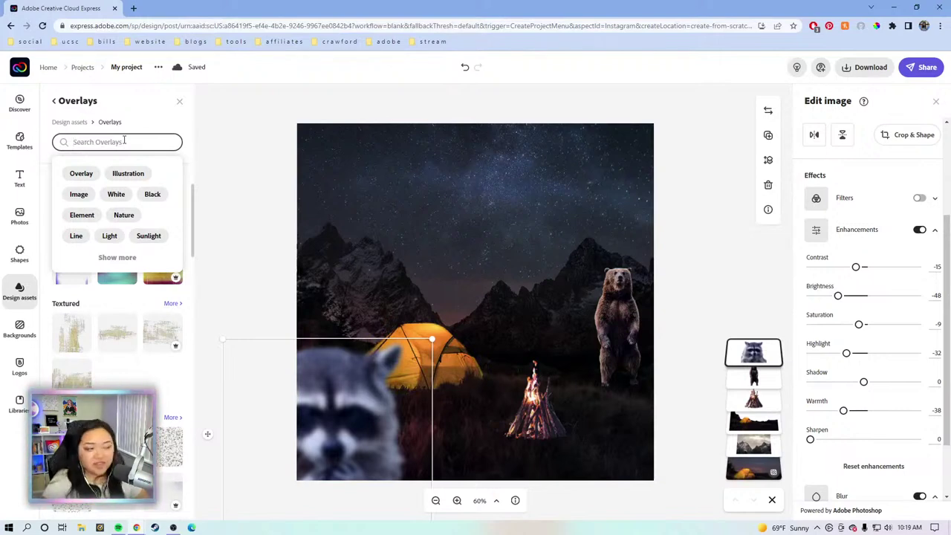
pyautogui.scroll(-3, 134, 283)
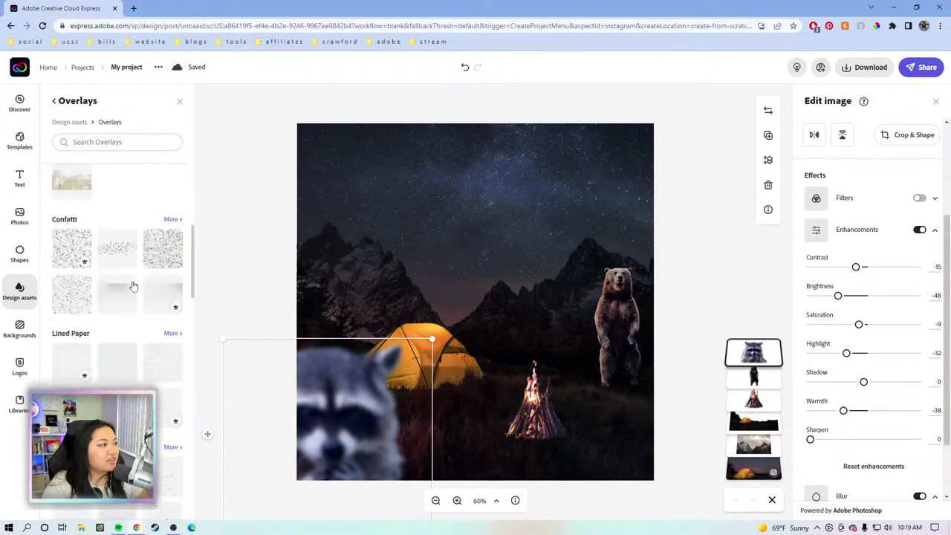
pyautogui.scroll(-10, 139, 277)
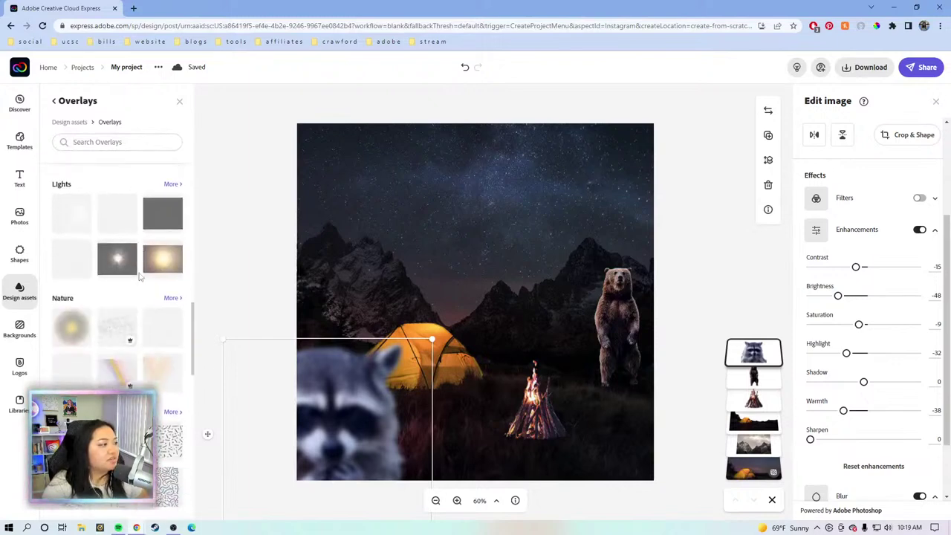
pyautogui.scroll(-10, 145, 263)
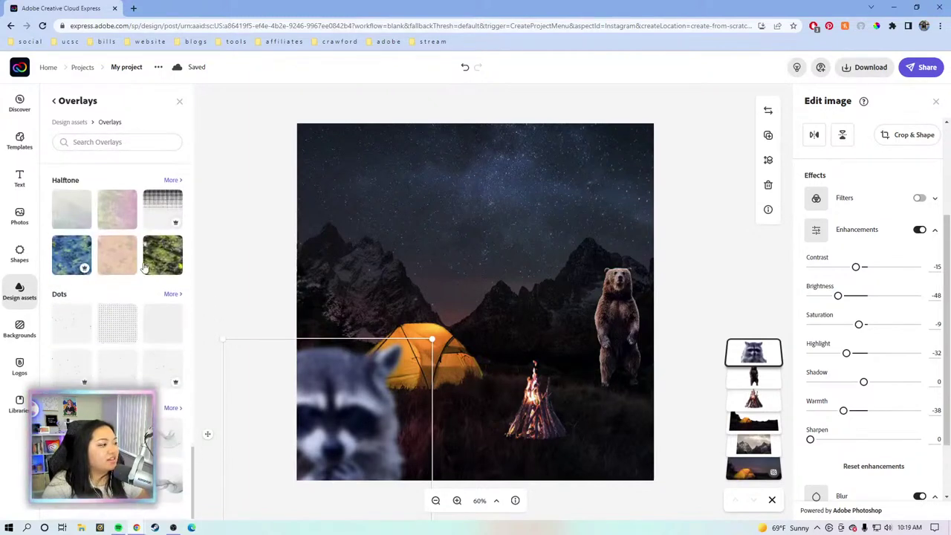
pyautogui.scroll(10, 145, 263)
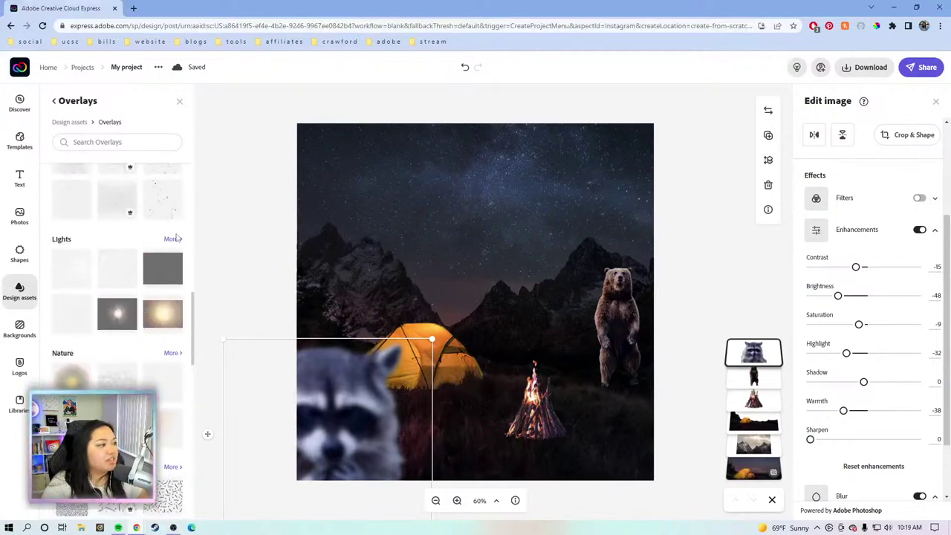
pyautogui.click(172, 239)
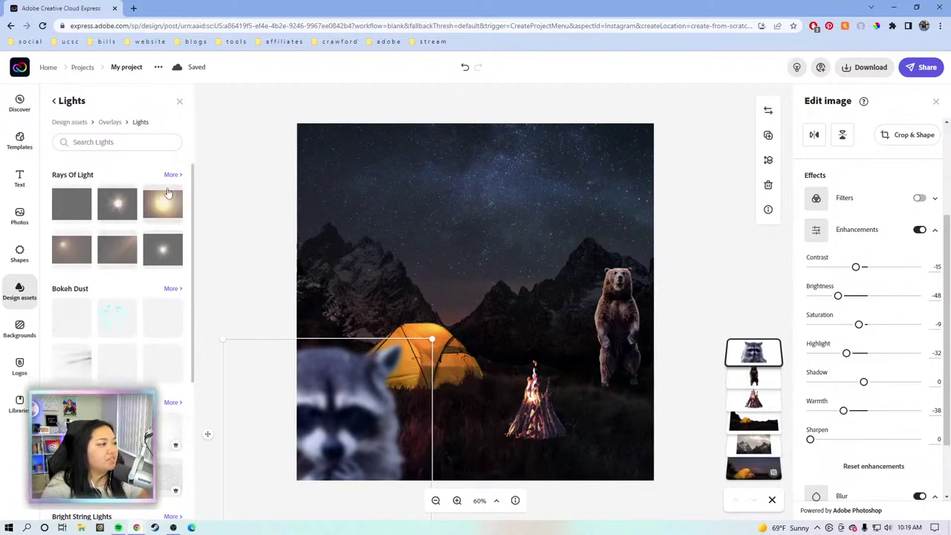
pyautogui.scroll(-3, 167, 327)
pyautogui.scroll(1, 164, 327)
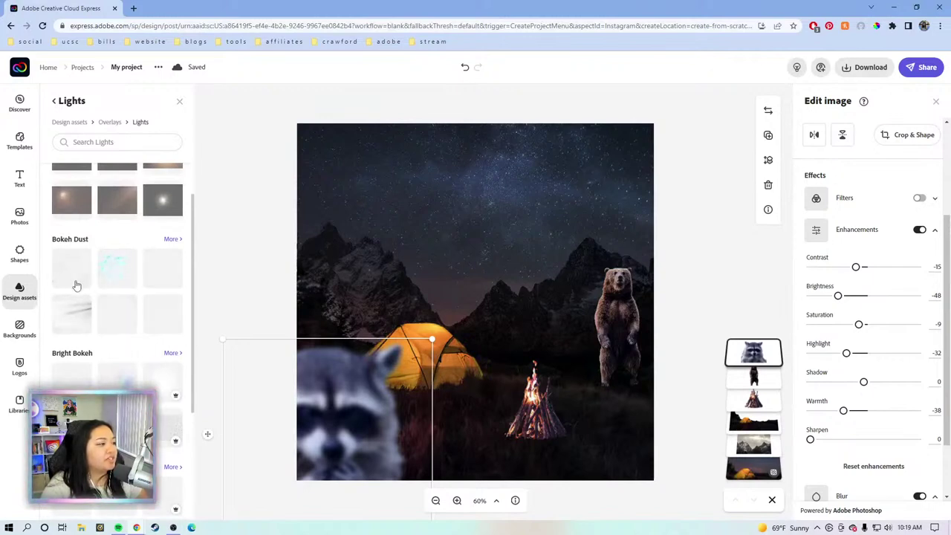
pyautogui.scroll(-2, 136, 325)
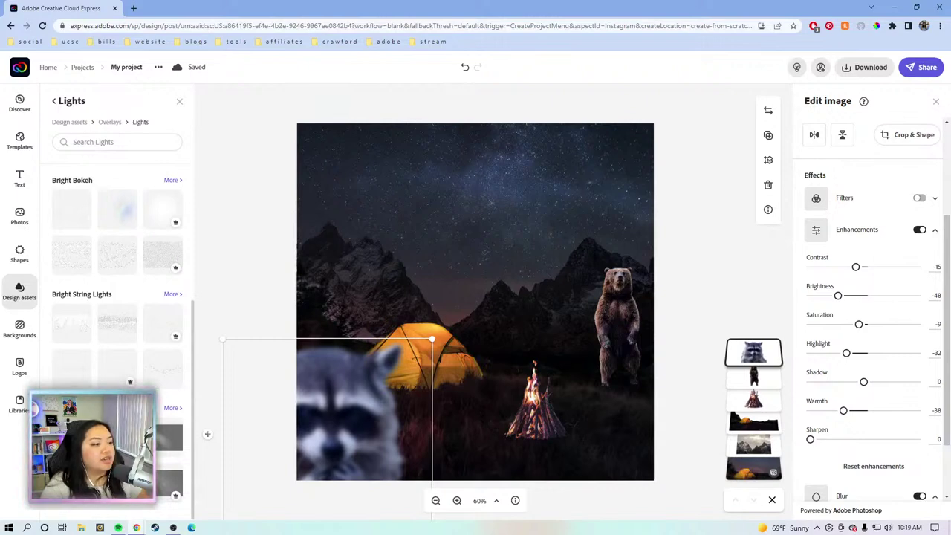
# Step: Try a Bright String Lights overlay on the canvas, and delete it
pyautogui.click(164, 327)
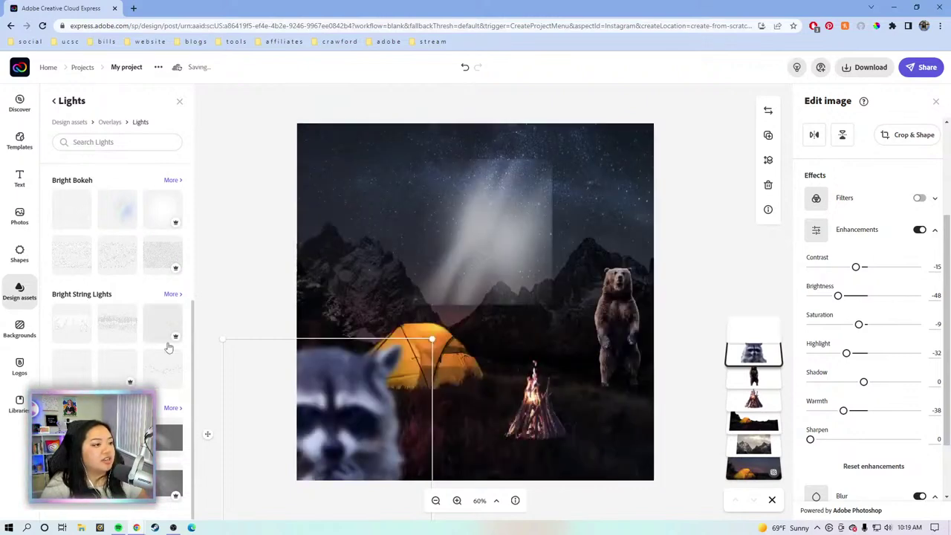
pyautogui.click(510, 228)
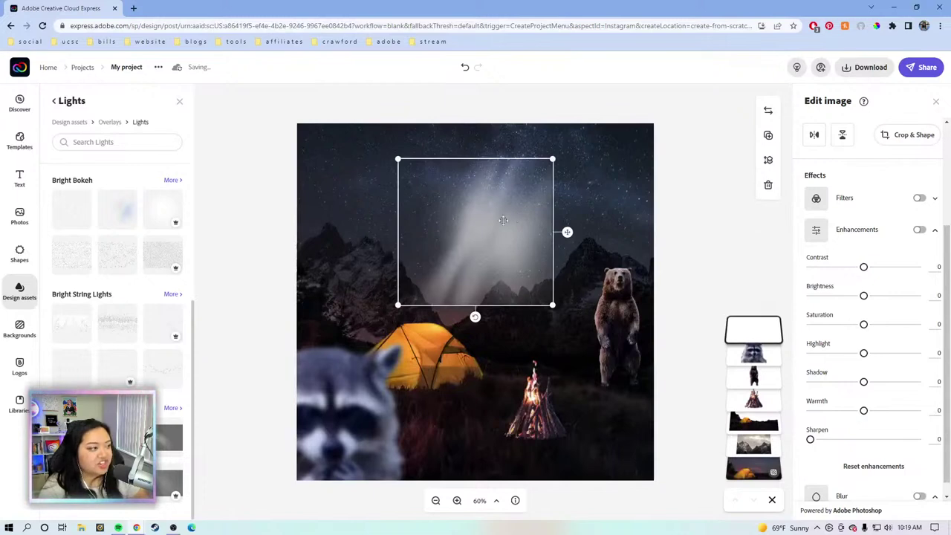
pyautogui.press('Delete')
# Step: Try the cyan Bokeh Dust overlay on the canvas, and delete it
pyautogui.scroll(3, 81, 363)
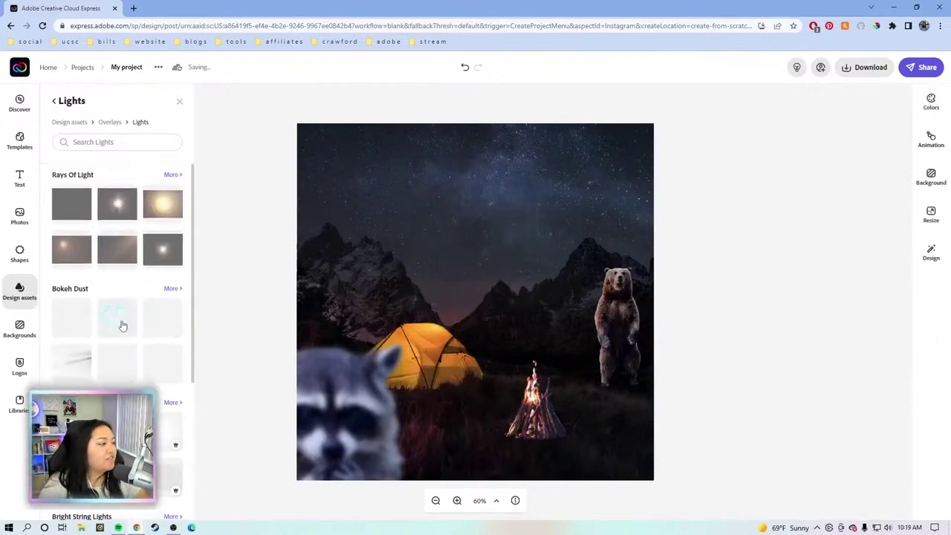
pyautogui.click(170, 289)
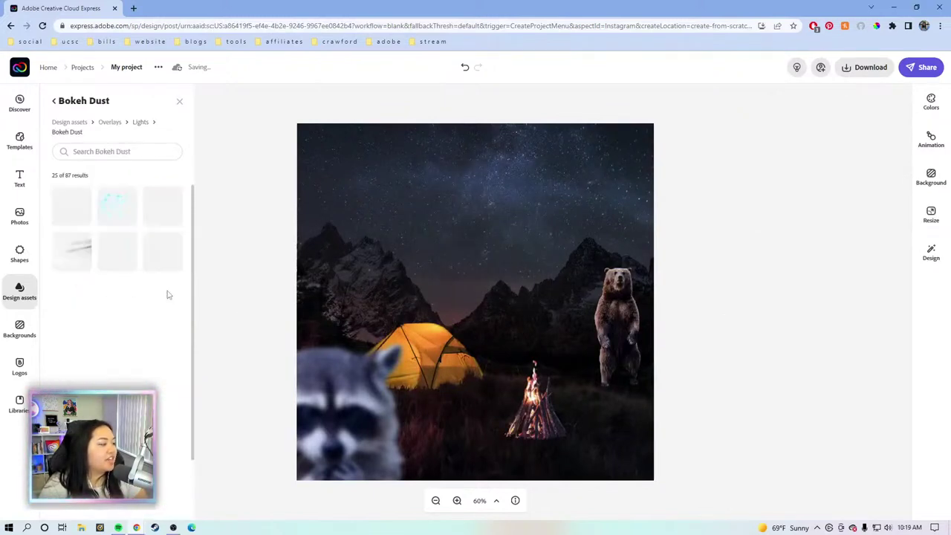
pyautogui.click(121, 209)
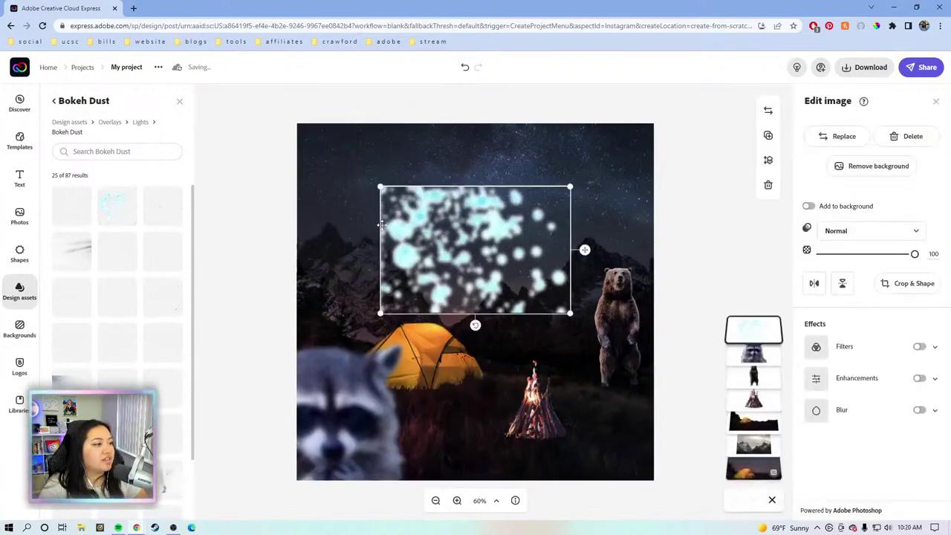
pyautogui.press('Delete')
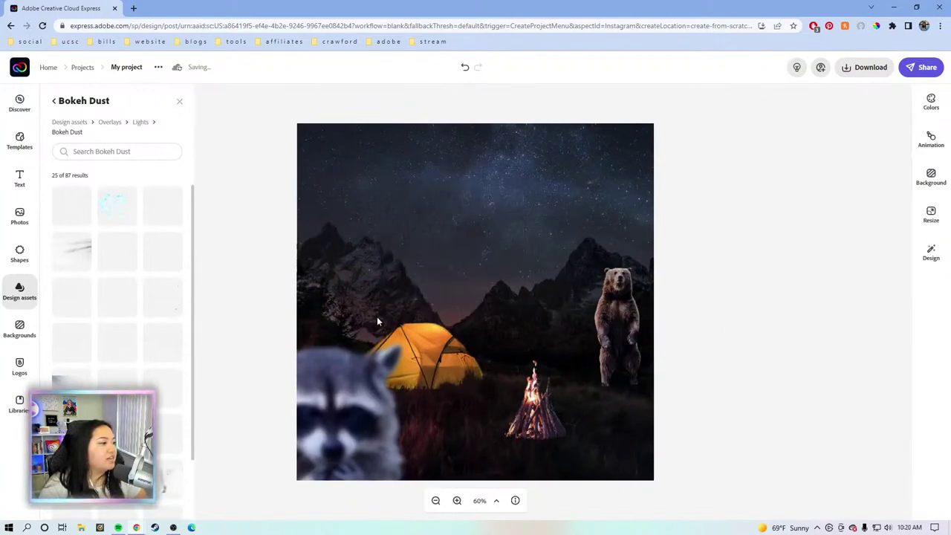
# Step: Look through the full Rays Of Light overlay collection for a suitable light effect
pyautogui.click(107, 122)
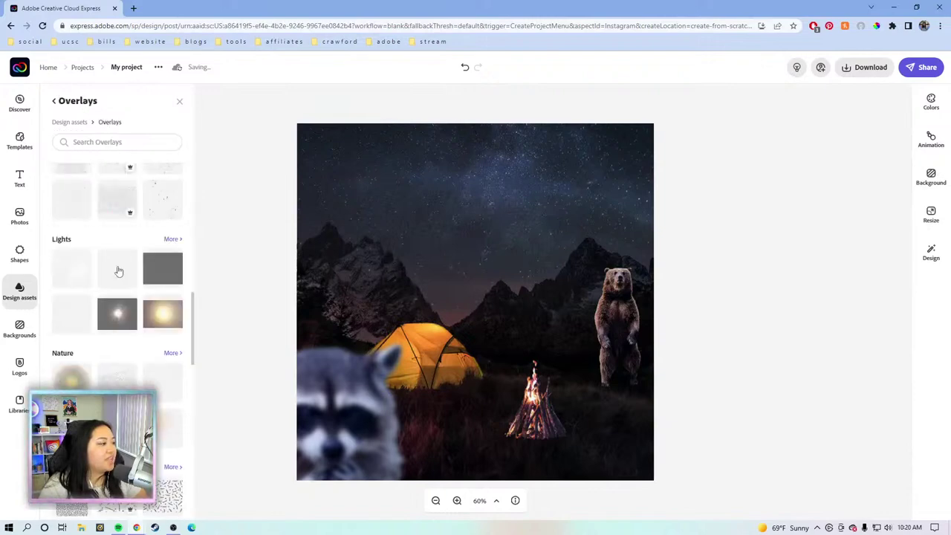
pyautogui.click(171, 239)
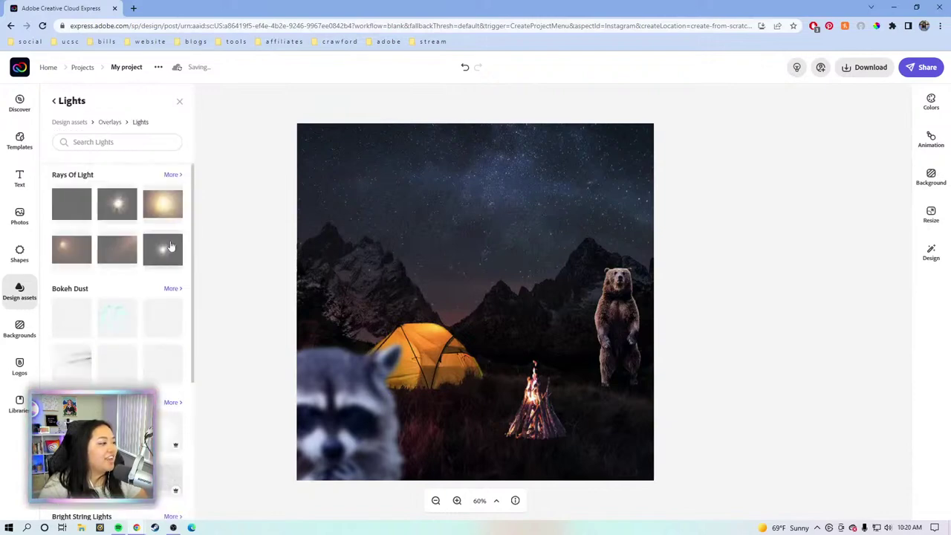
pyautogui.click(173, 175)
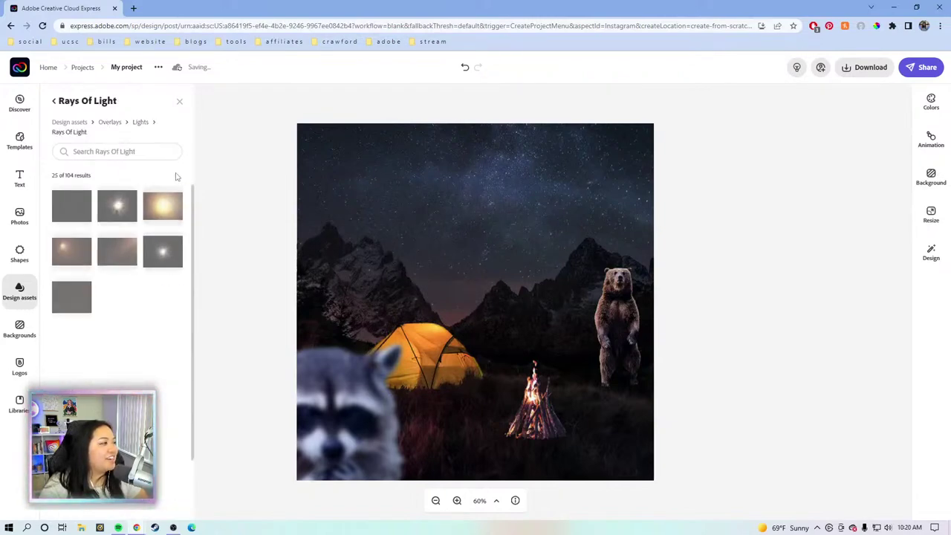
pyautogui.scroll(-10, 115, 367)
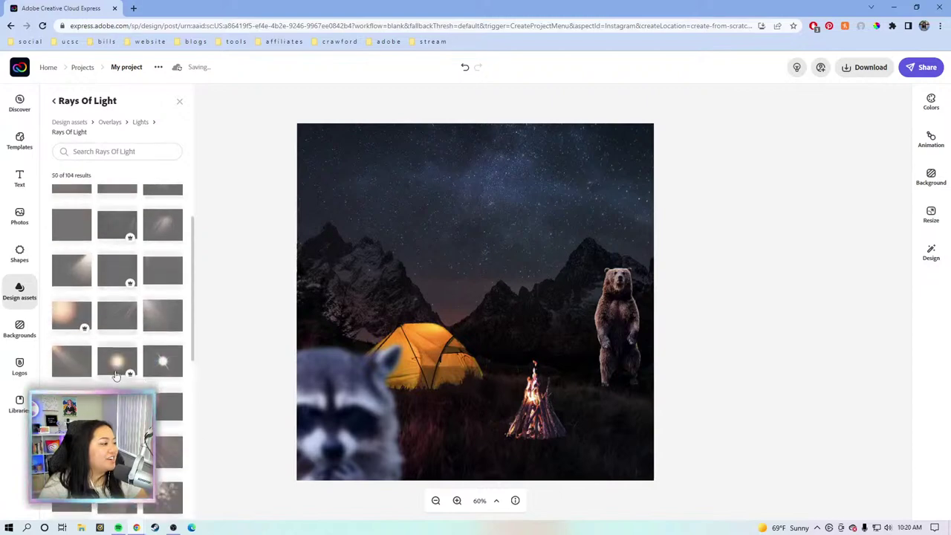
pyautogui.scroll(-10, 162, 389)
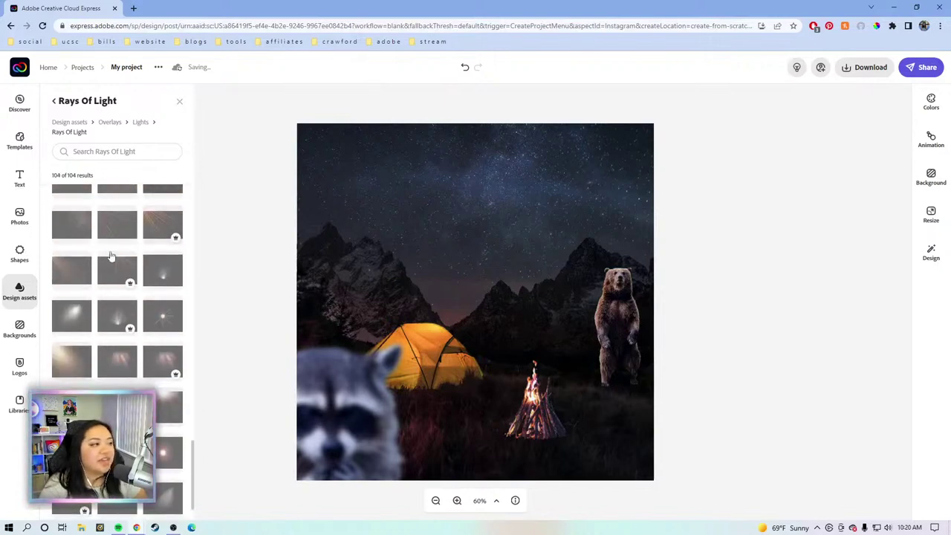
pyautogui.scroll(-1, 169, 296)
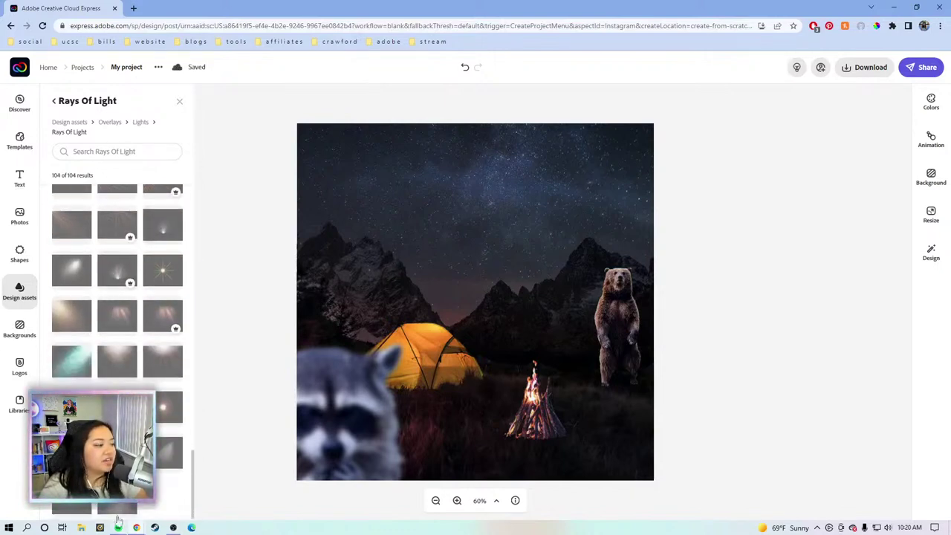
pyautogui.click(53, 100)
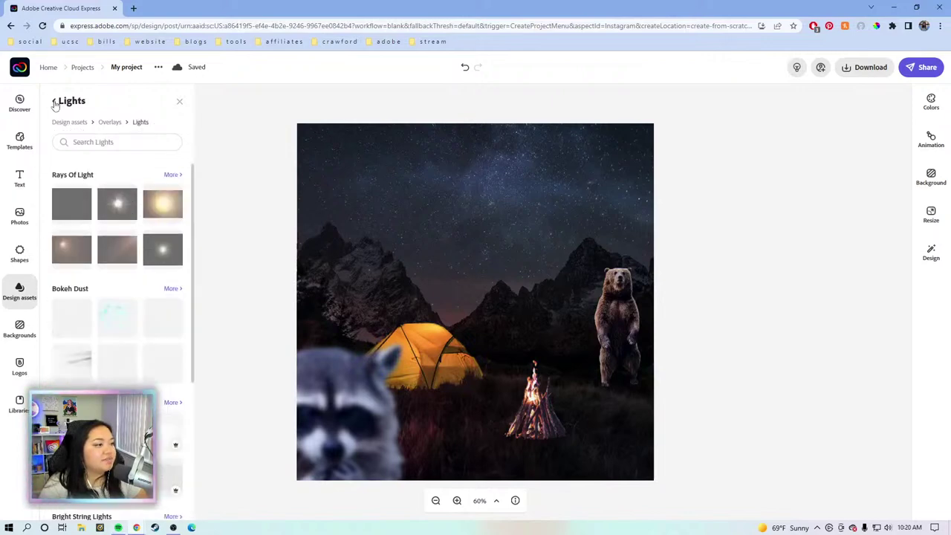
# Step: Search the stock photos for "alien"
pyautogui.click(20, 215)
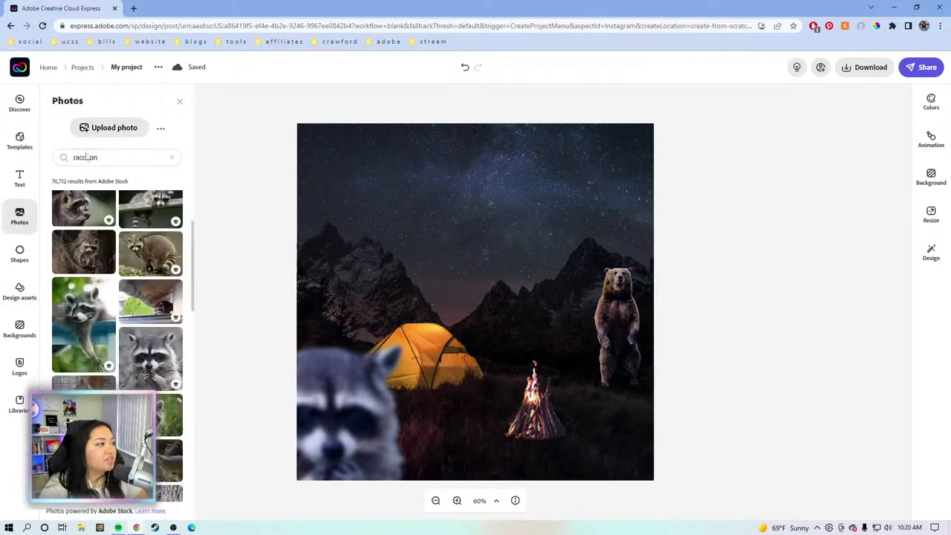
pyautogui.click(117, 157)
pyautogui.hotkey('ctrl', 'a')
pyautogui.write('a')
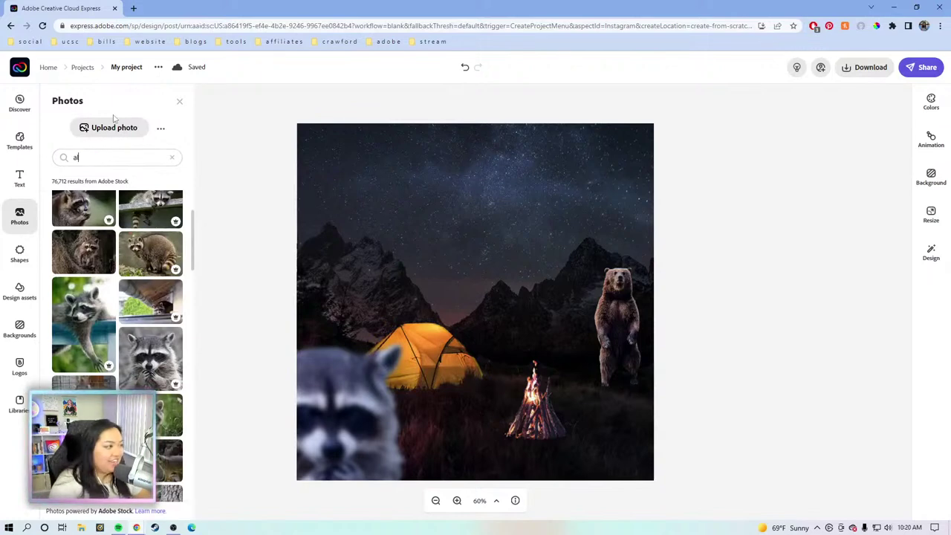
pyautogui.press('Return')
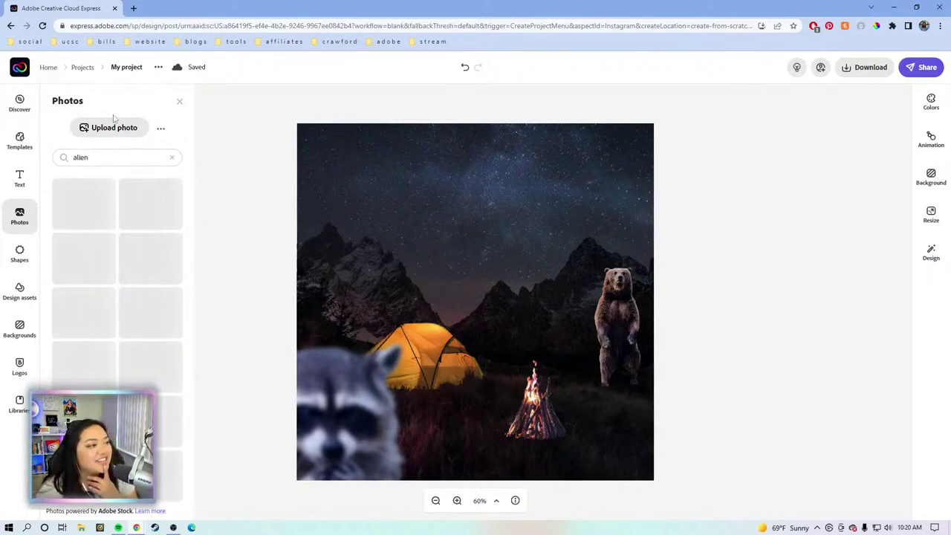
# Step: Add the stock photo of the green alien standing with hands on hips in front of mountains to the canvas
pyautogui.scroll(-5, 113, 282)
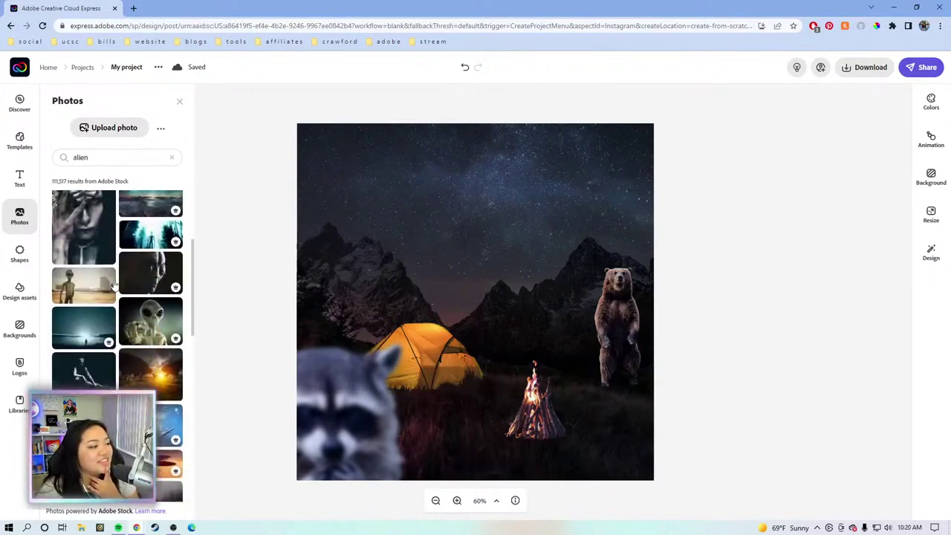
pyautogui.scroll(-2, 130, 294)
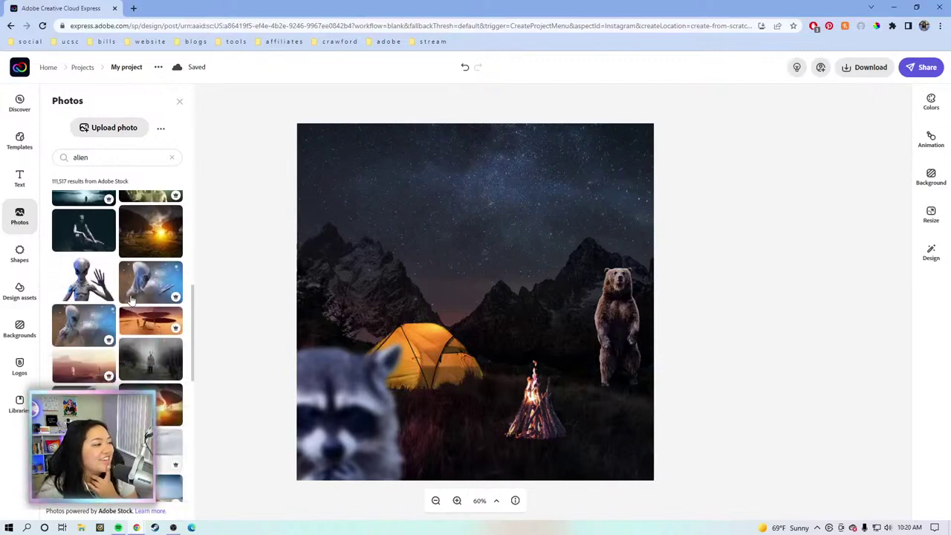
pyautogui.scroll(-6, 130, 299)
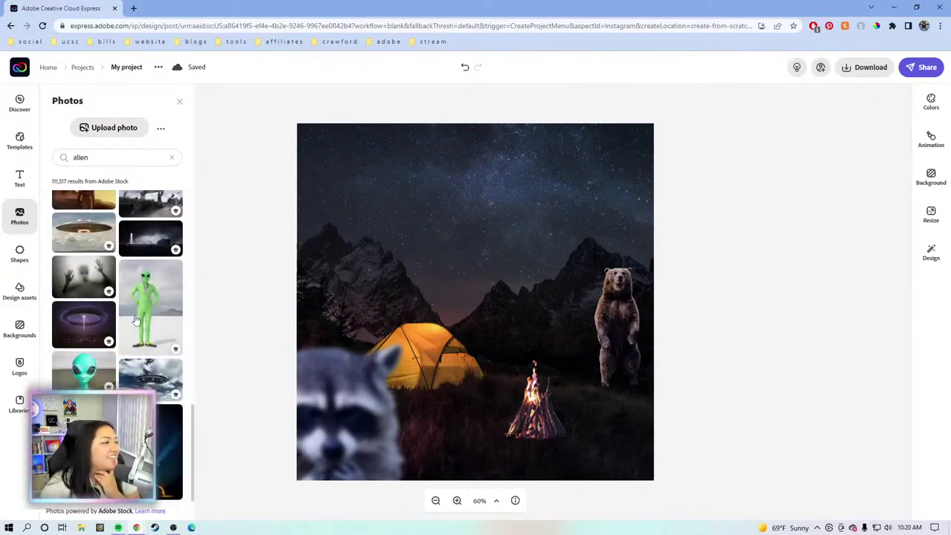
pyautogui.scroll(-6, 136, 318)
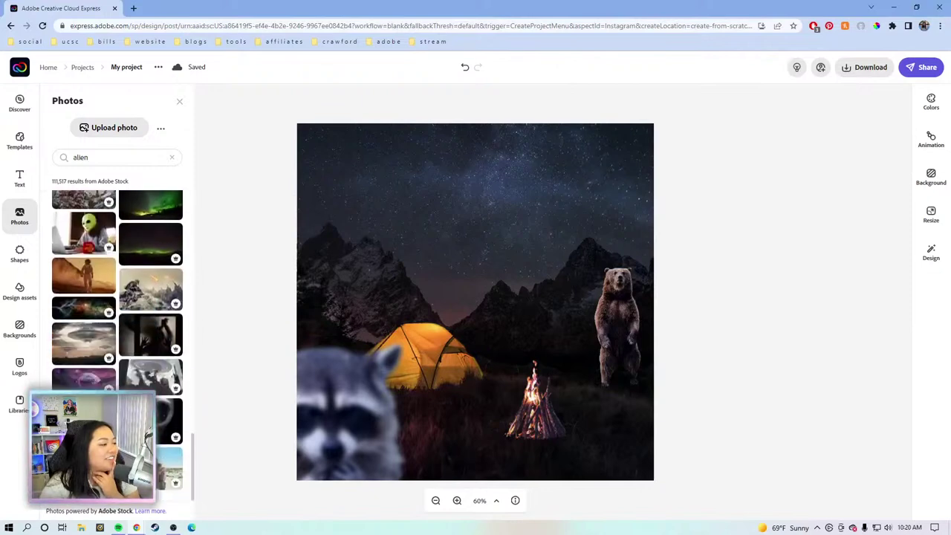
pyautogui.scroll(-6, 117, 298)
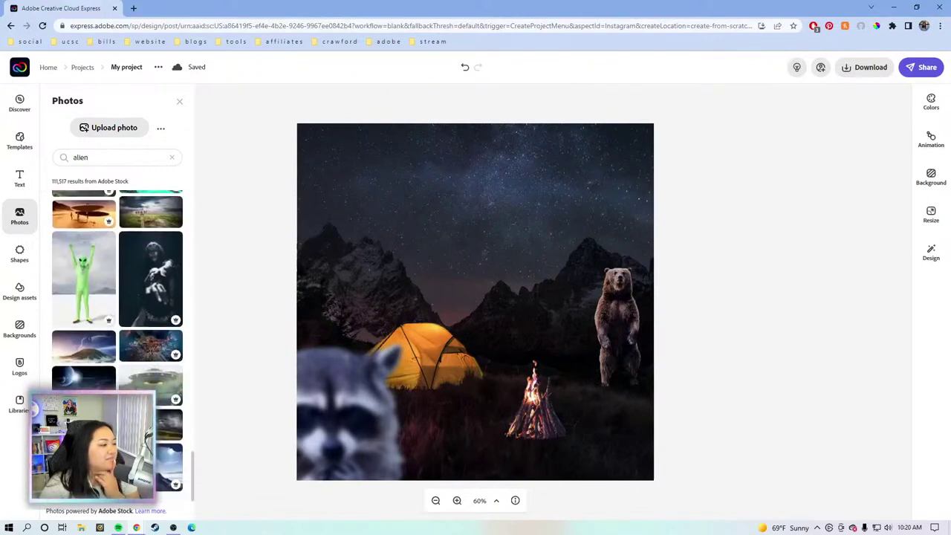
pyautogui.scroll(-5, 126, 327)
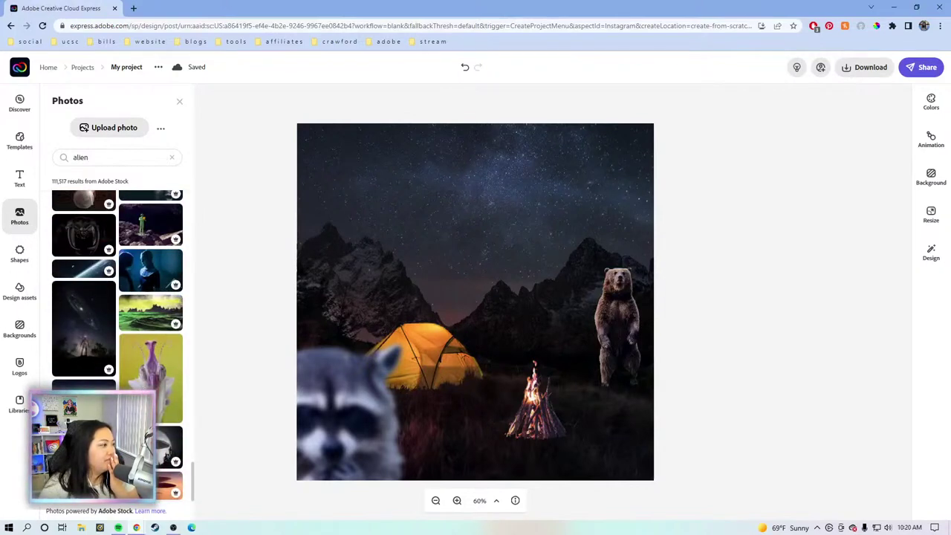
pyautogui.scroll(-10, 128, 379)
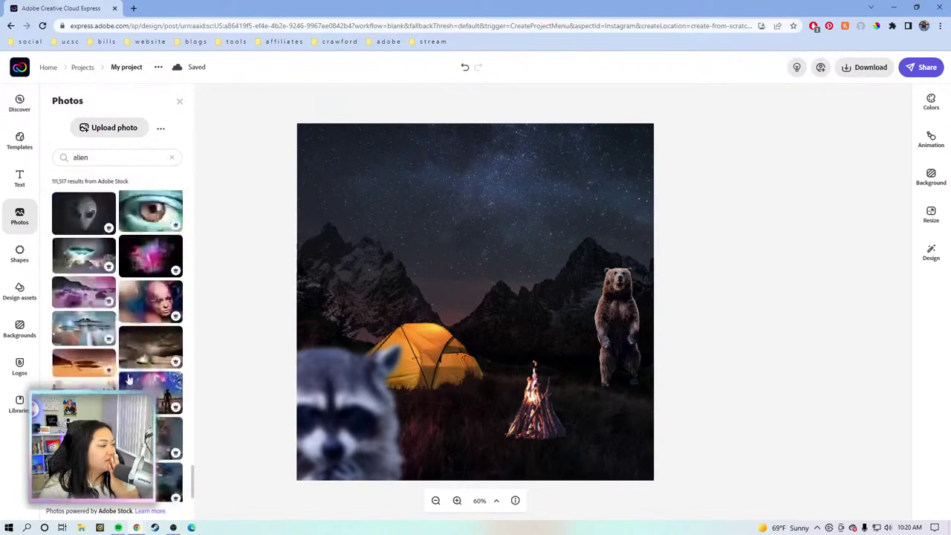
pyautogui.scroll(-10, 128, 379)
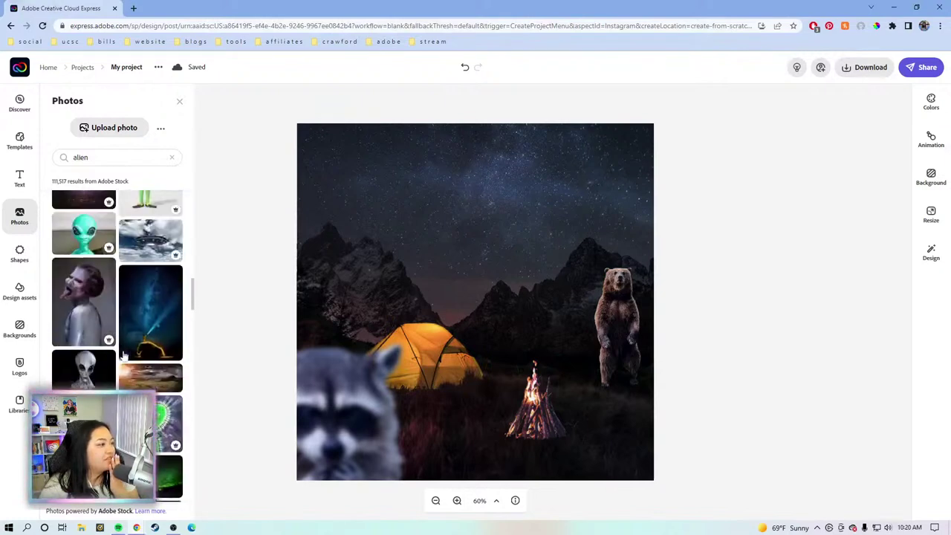
pyautogui.scroll(3, 127, 357)
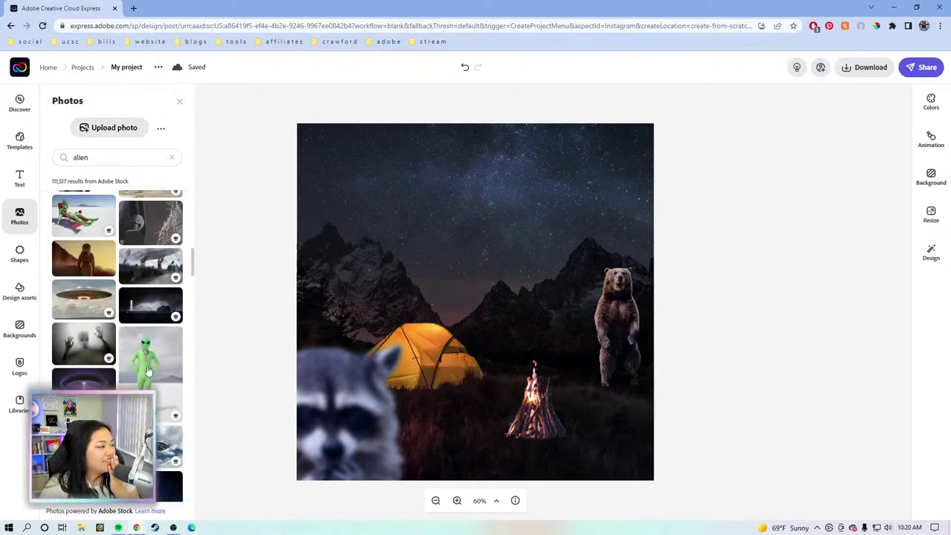
pyautogui.click(148, 369)
pyautogui.click(456, 246)
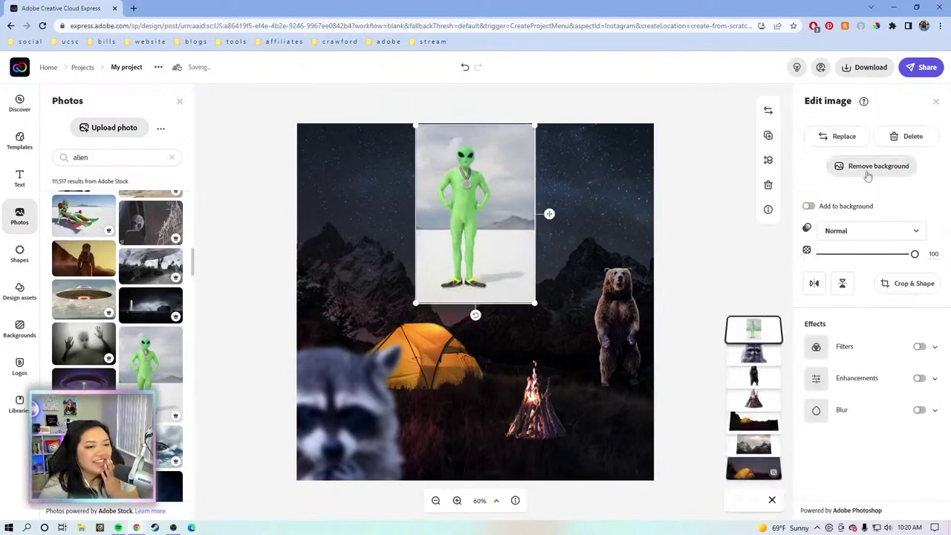
# Step: Remove the alien photo's background, and place the cutout as a tiny figure atop the mountain peak above the tent
pyautogui.click(865, 169)
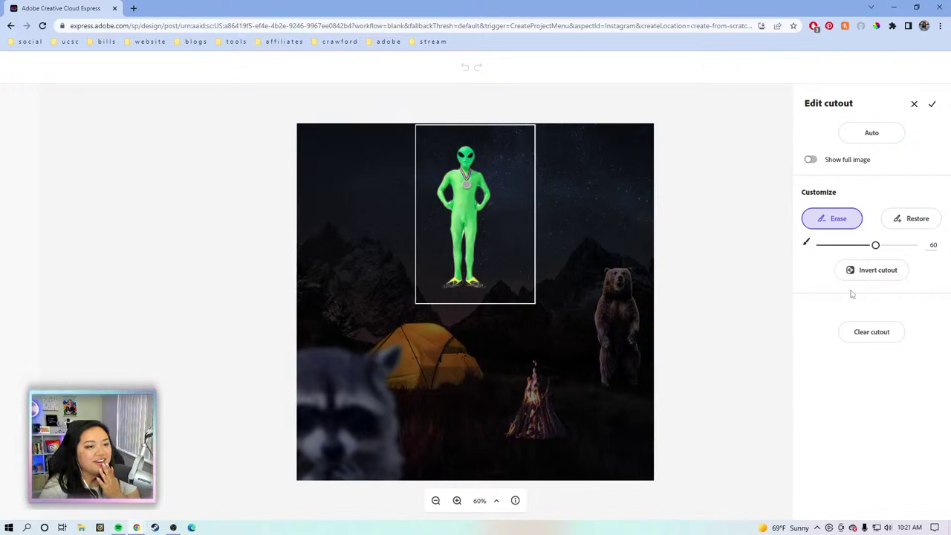
pyautogui.click(932, 104)
pyautogui.moveTo(488, 145); pyautogui.dragTo(385, 230)
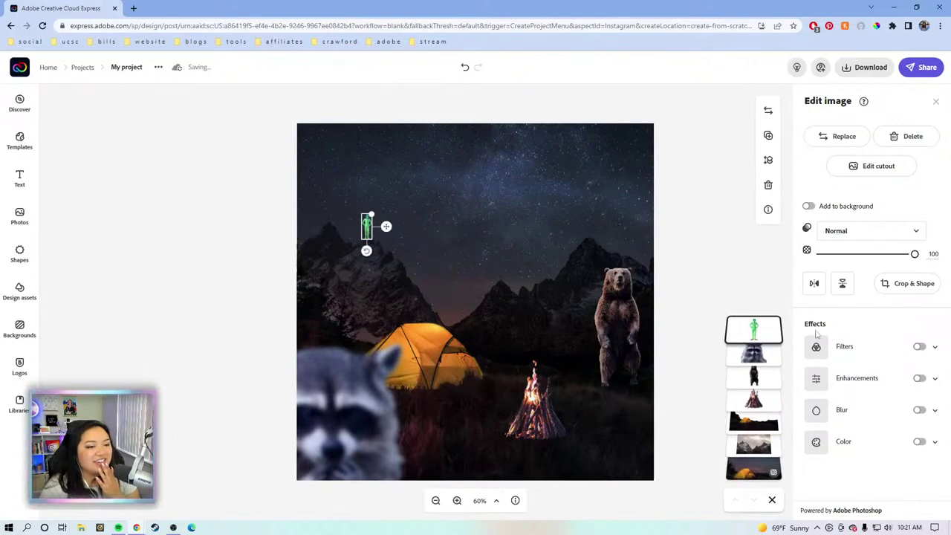
# Step: Turn on enhancements for the alien, setting its contrast to -5 and brightness to -33
pyautogui.click(935, 379)
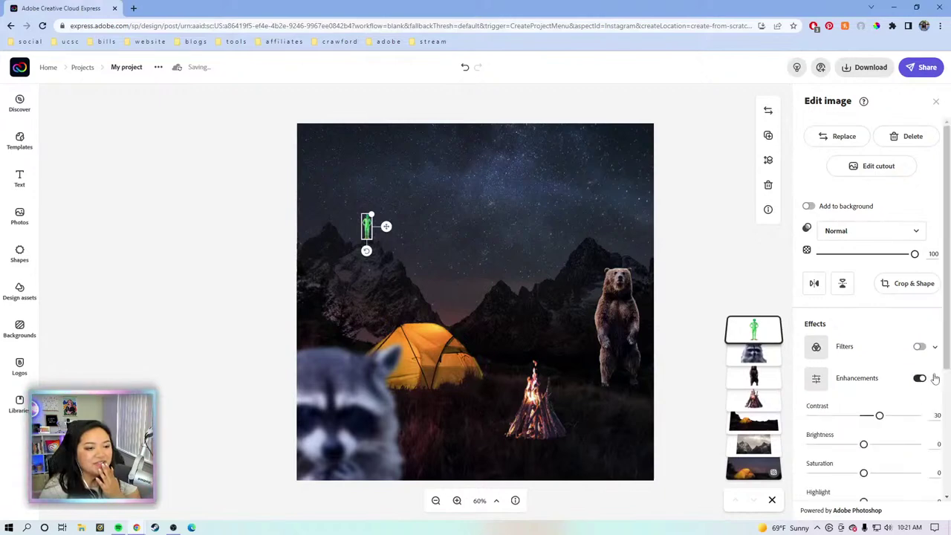
pyautogui.click(862, 417)
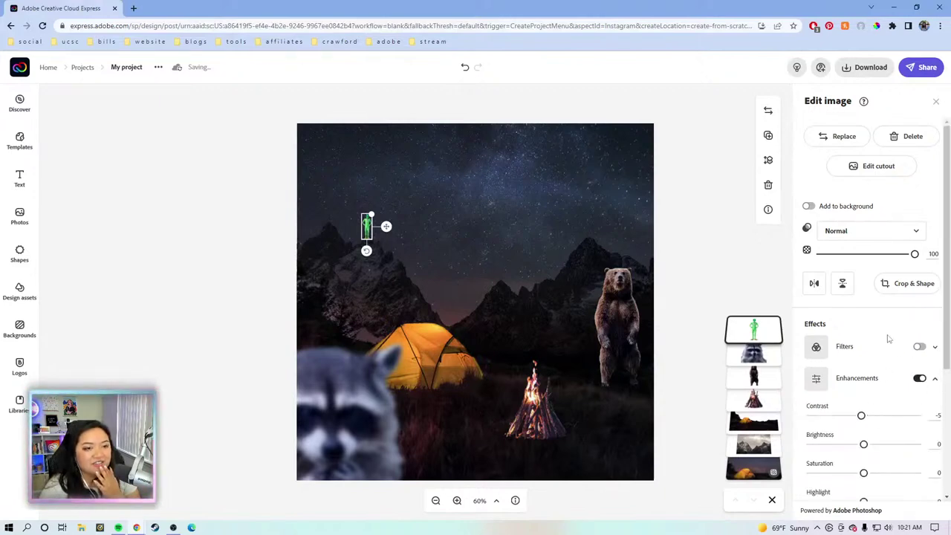
pyautogui.scroll(-3, 891, 364)
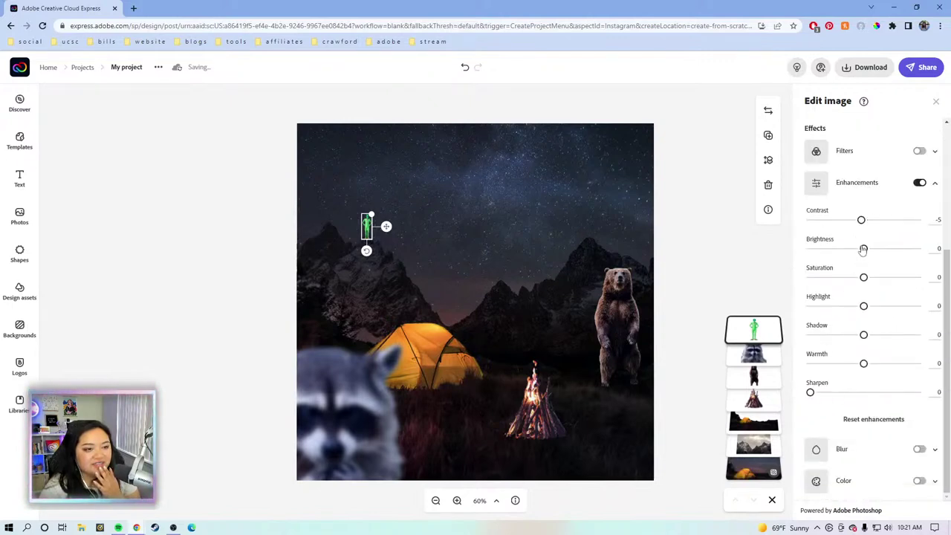
pyautogui.moveTo(863, 249); pyautogui.dragTo(846, 252)
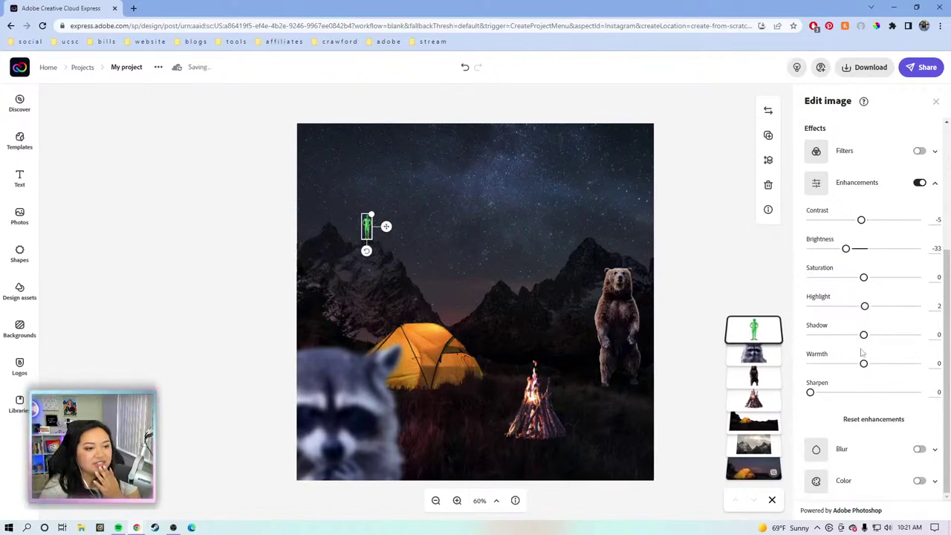
# Step: Set the alien's warmth to -66, and lower its highlights and brightness further to suit the night scene
pyautogui.moveTo(863, 364); pyautogui.dragTo(828, 366)
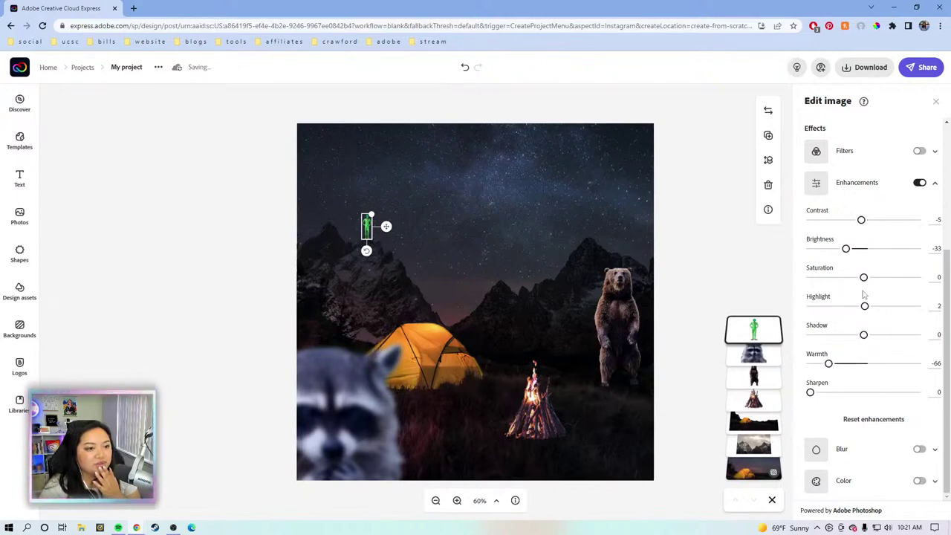
pyautogui.moveTo(865, 308); pyautogui.dragTo(845, 307)
pyautogui.moveTo(845, 248); pyautogui.dragTo(829, 220)
pyautogui.click(719, 214)
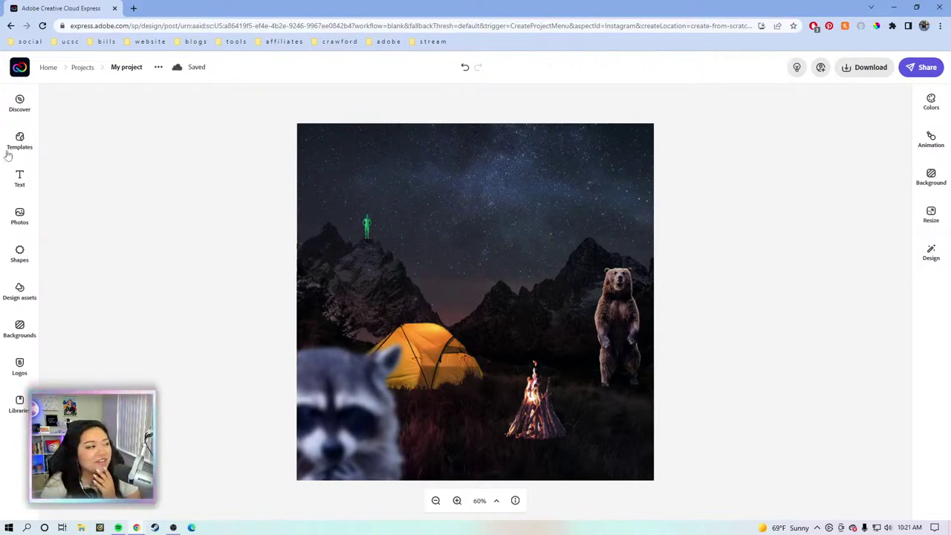
# Step: Search the stock photos for "unicorn"
pyautogui.click(28, 226)
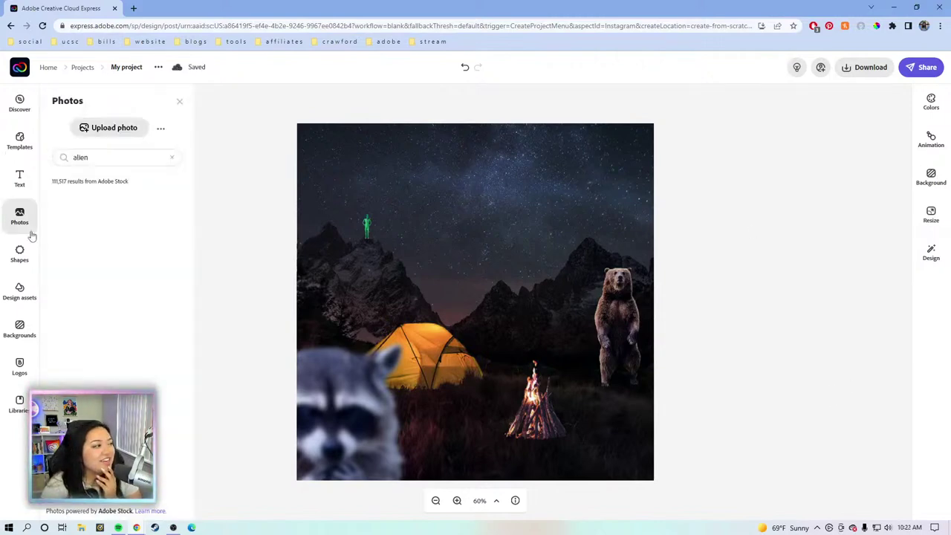
pyautogui.doubleClick(105, 155)
pyautogui.press('BackSpace')
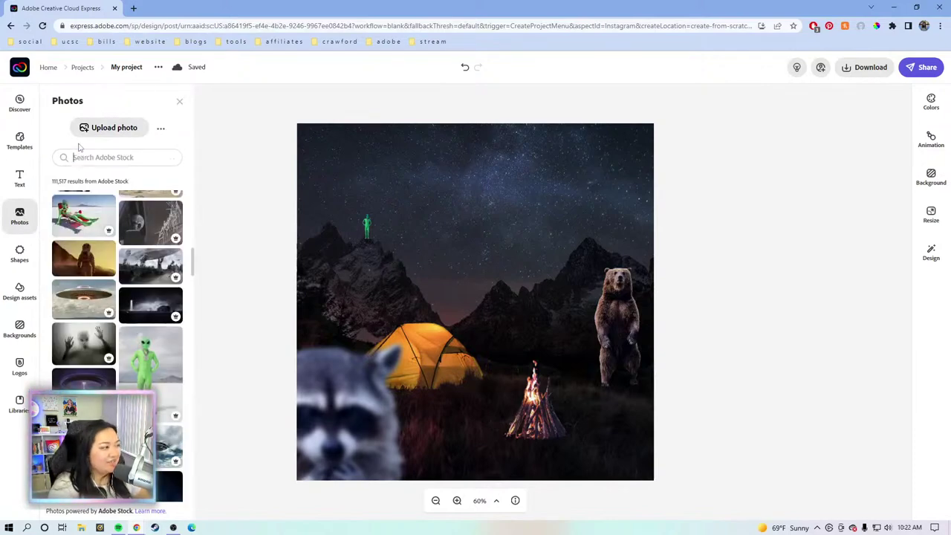
pyautogui.write('u')
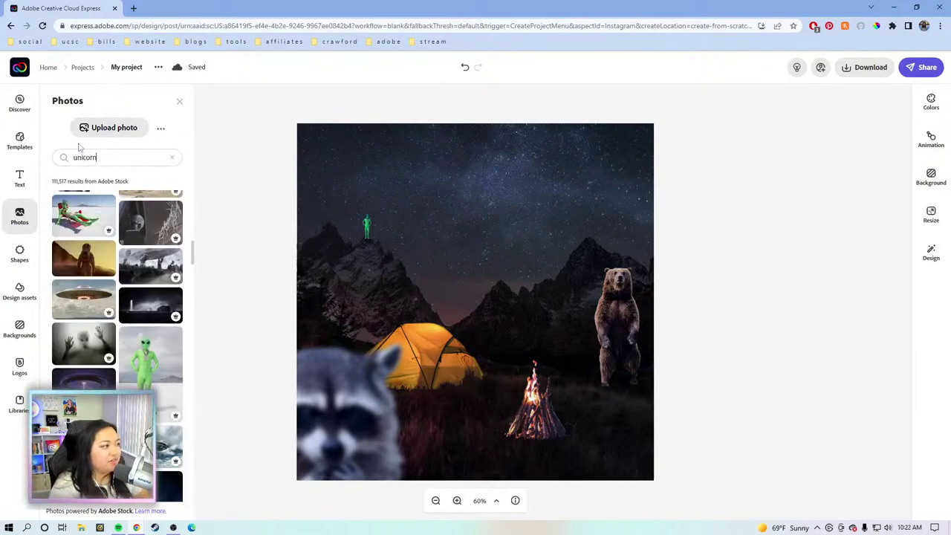
pyautogui.write('nicorn')
pyautogui.press('Return')
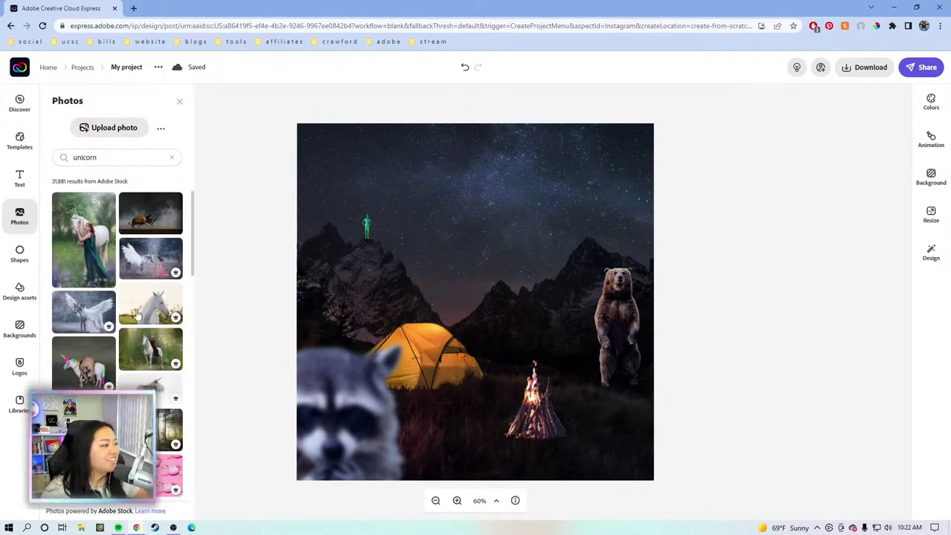
# Step: Browse the unicorn stock photos and add the white unicorn head in profile on a plain white background to the design
pyautogui.scroll(-1, 141, 334)
pyautogui.scroll(-3, 149, 370)
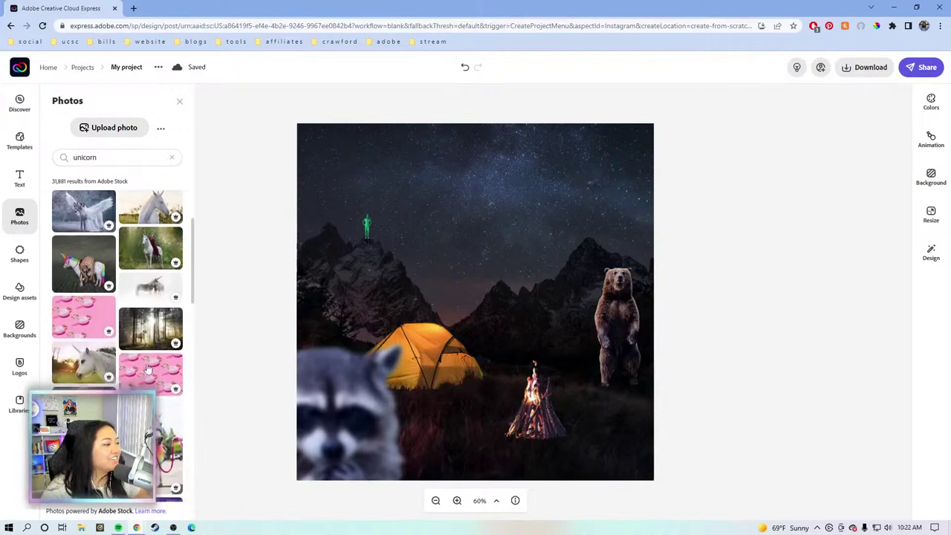
pyautogui.scroll(-4, 151, 389)
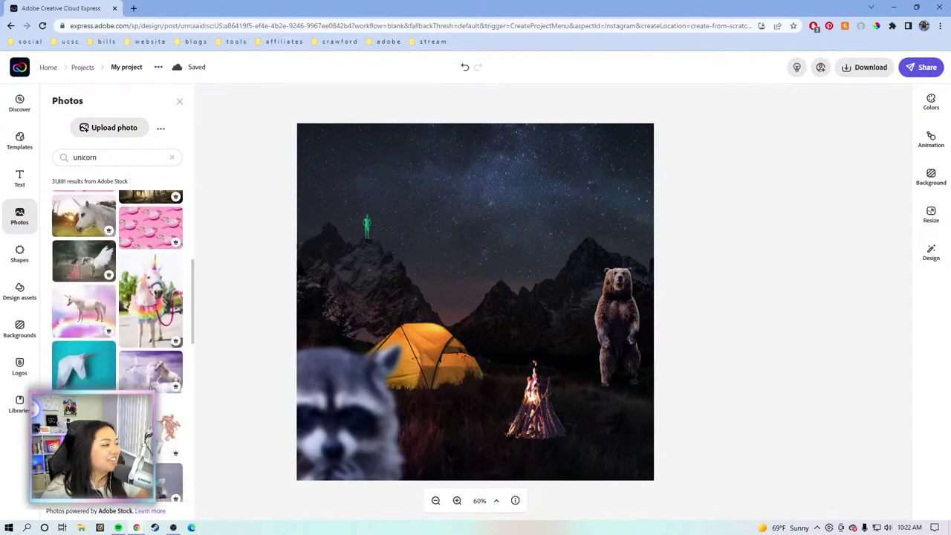
pyautogui.scroll(-4, 151, 389)
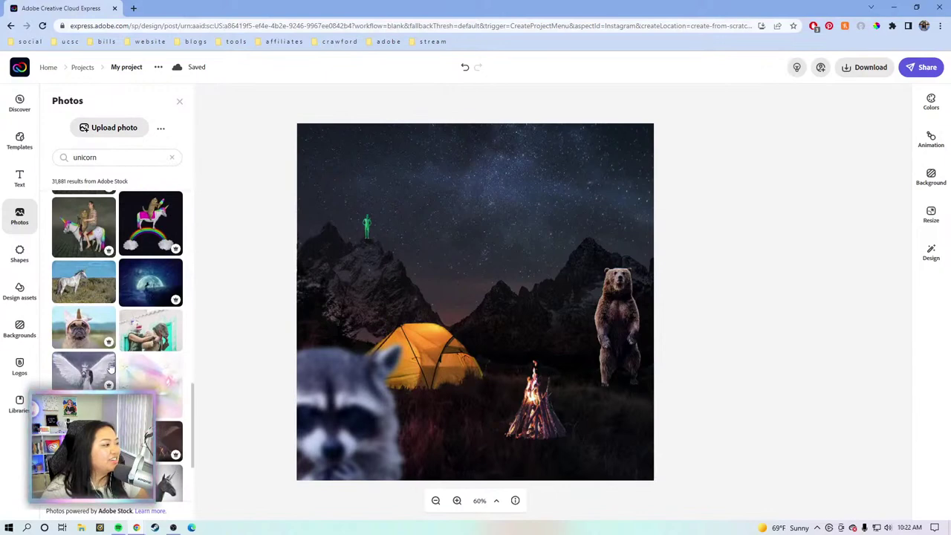
pyautogui.scroll(-2, 87, 292)
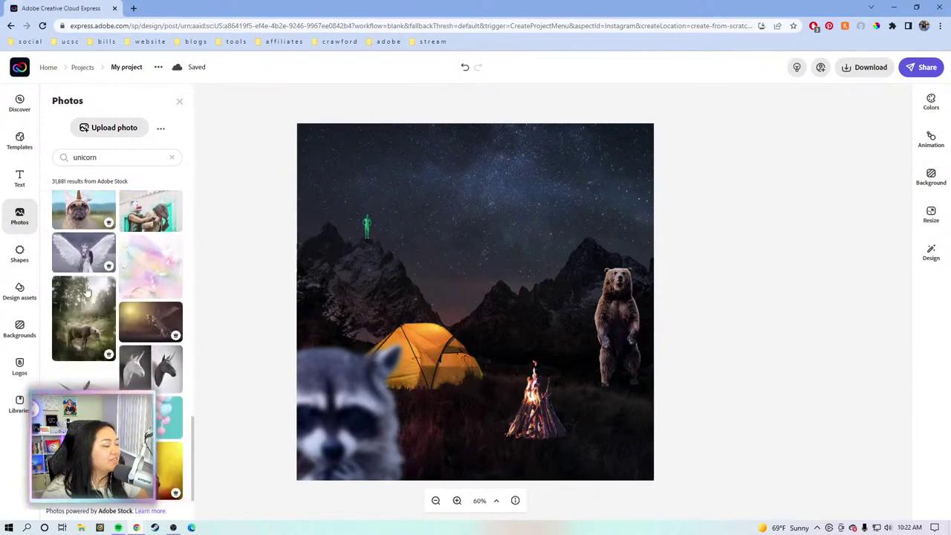
pyautogui.scroll(-3, 87, 292)
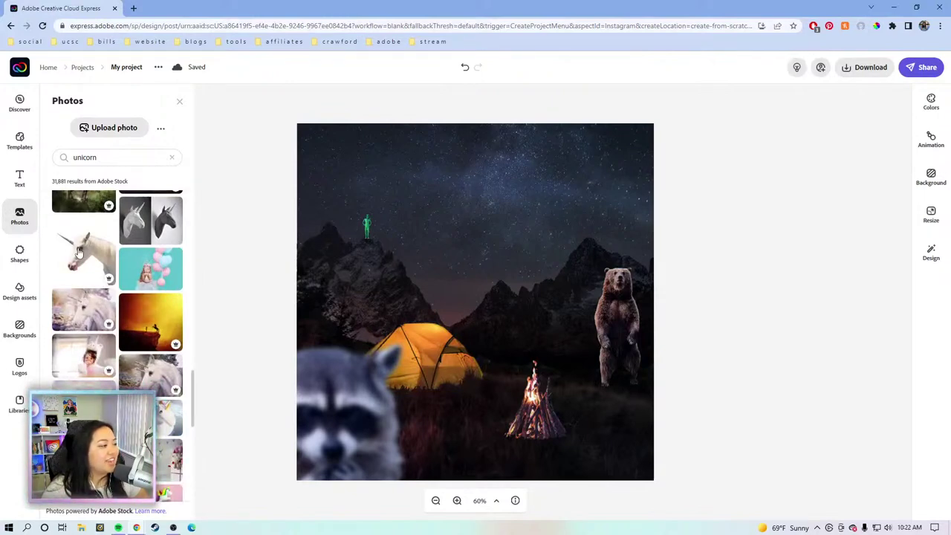
pyautogui.scroll(-3, 89, 275)
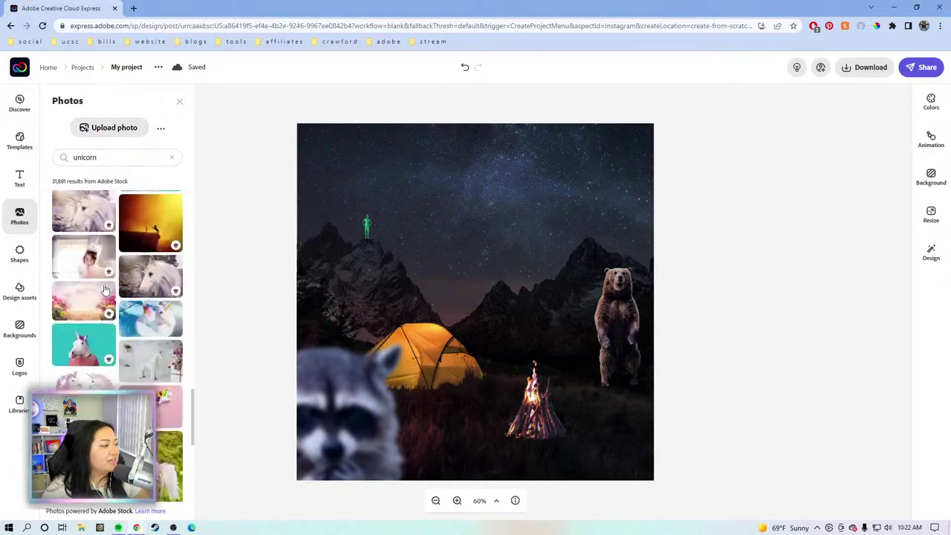
pyautogui.scroll(10, 105, 290)
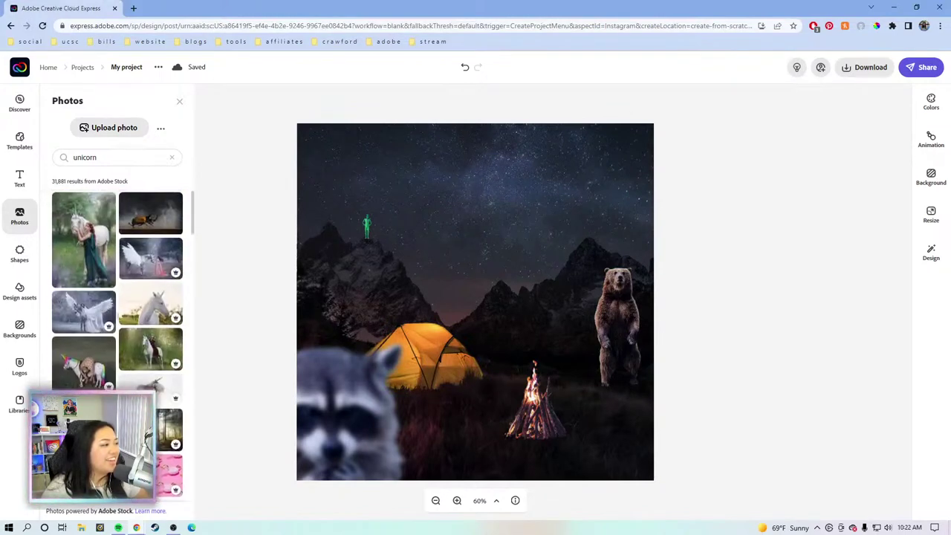
pyautogui.scroll(-2, 89, 264)
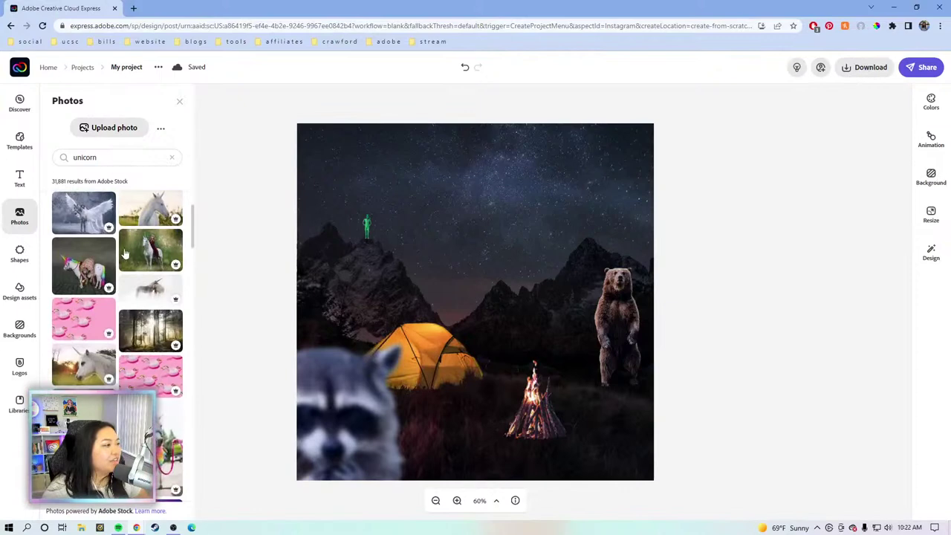
pyautogui.scroll(-4, 75, 275)
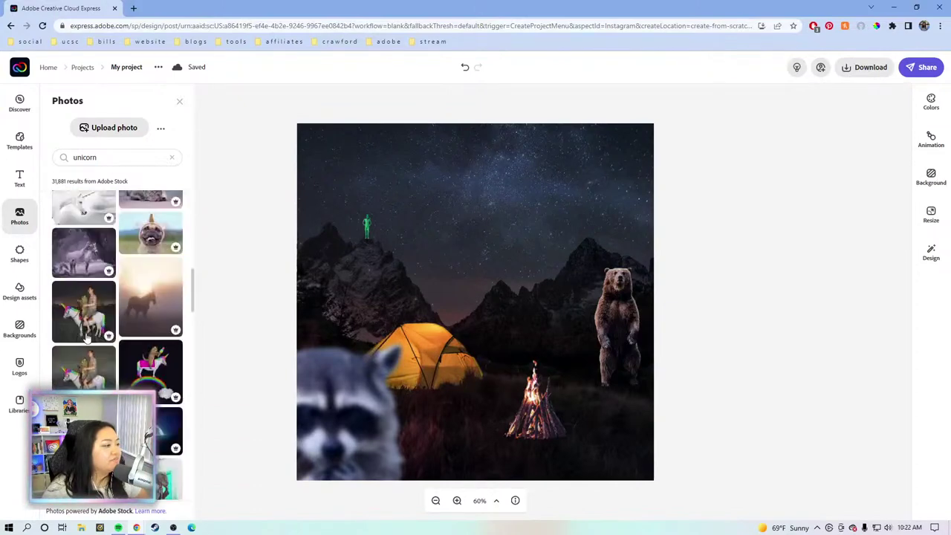
pyautogui.scroll(-6, 87, 338)
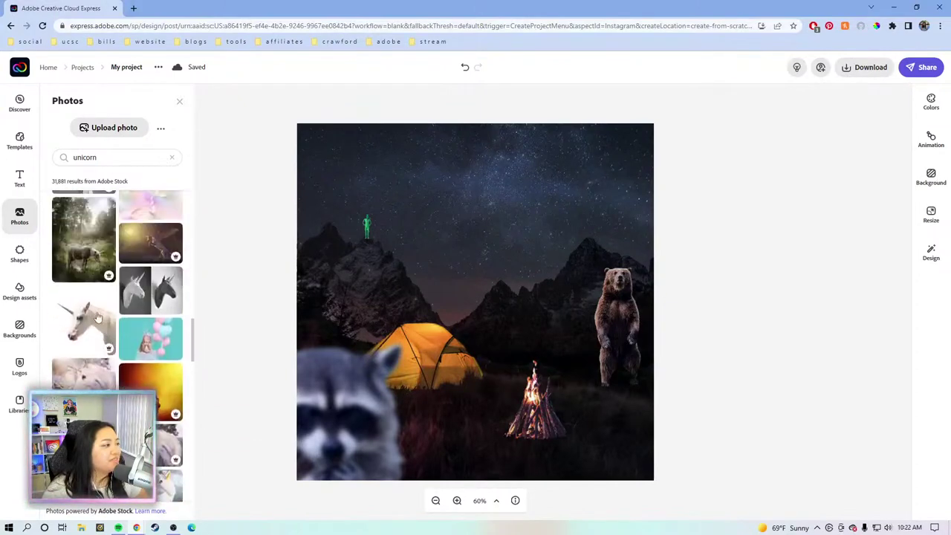
pyautogui.click(97, 317)
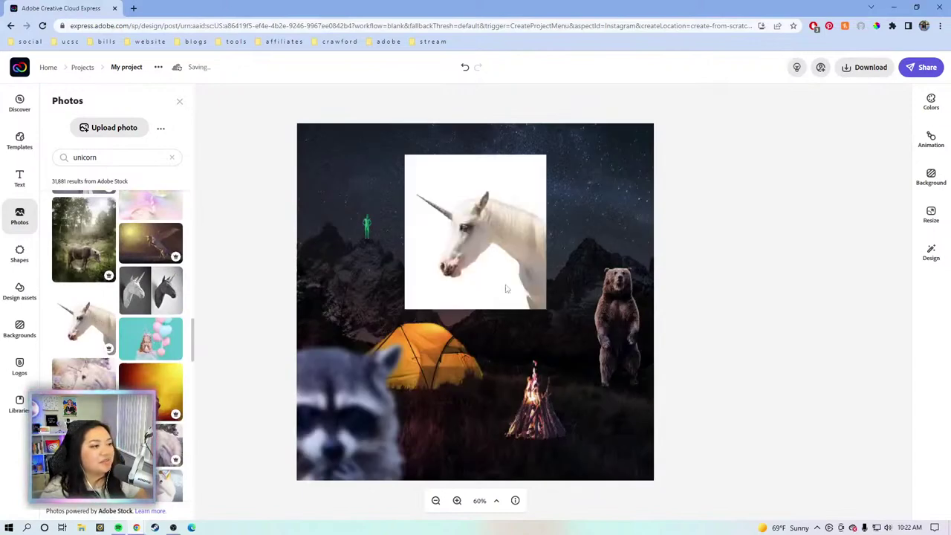
# Step: Remove the unicorn photo's background, and restore the missing patches of its neck and chest in the cutout at brush size 60
pyautogui.click(471, 201)
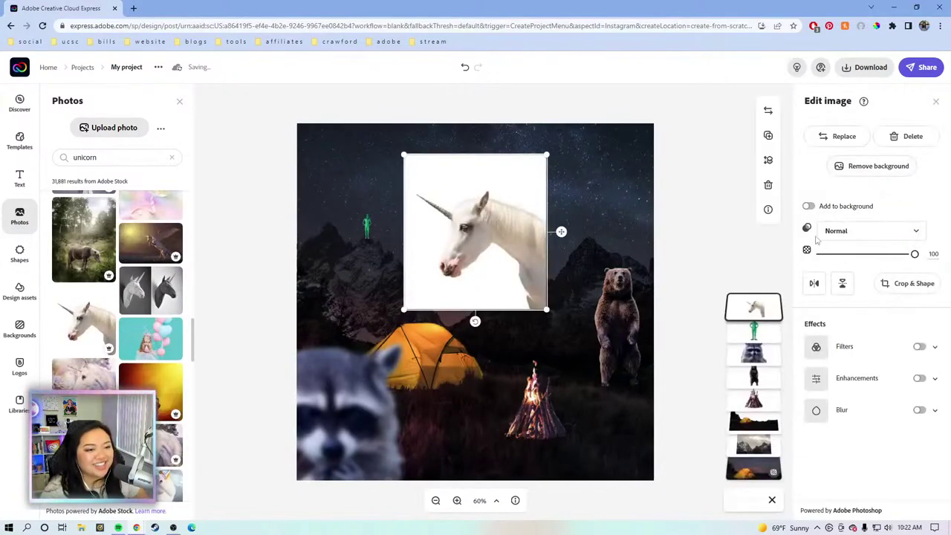
pyautogui.click(839, 167)
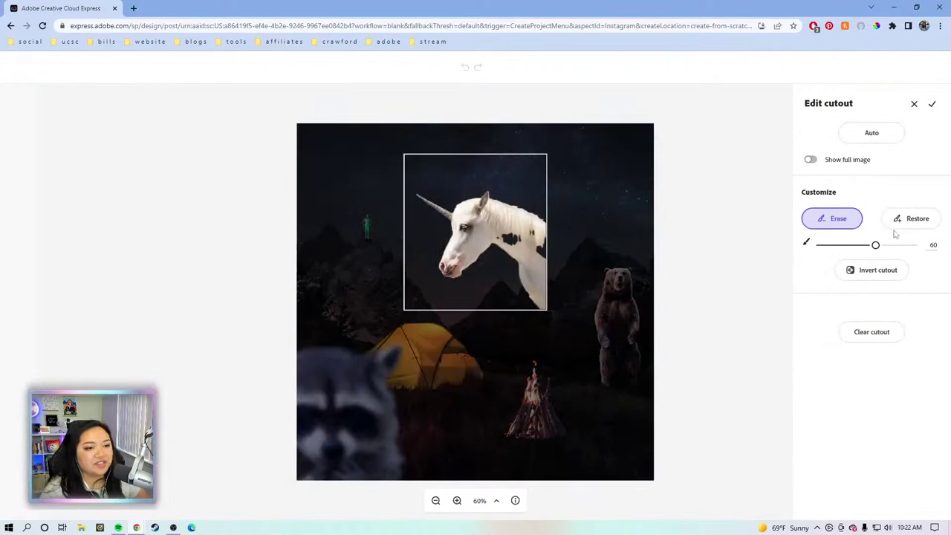
pyautogui.click(916, 220)
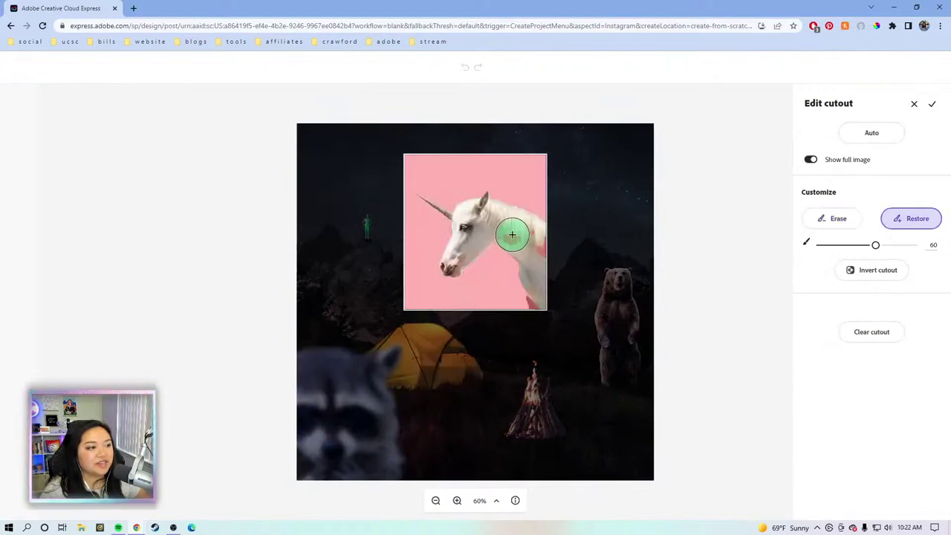
pyautogui.moveTo(512, 234); pyautogui.dragTo(537, 249)
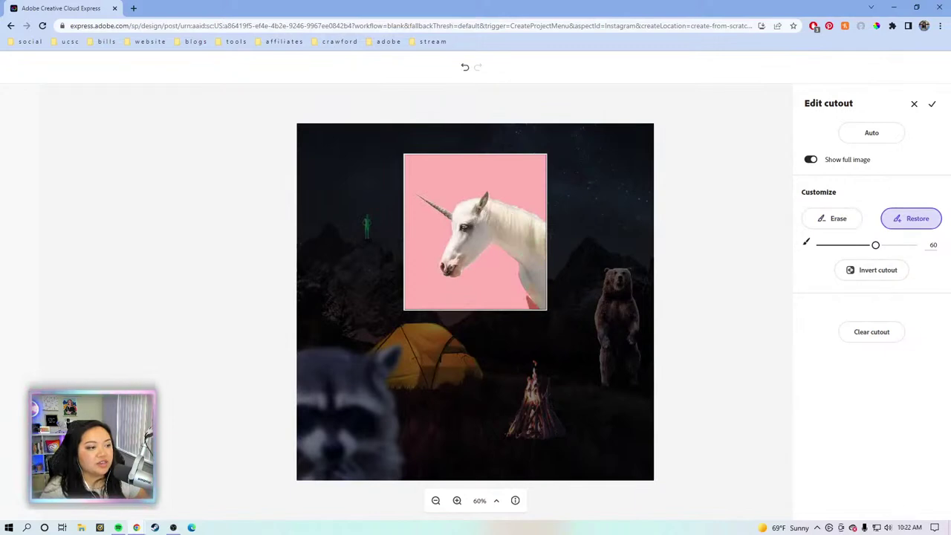
pyautogui.moveTo(535, 301); pyautogui.dragTo(542, 299)
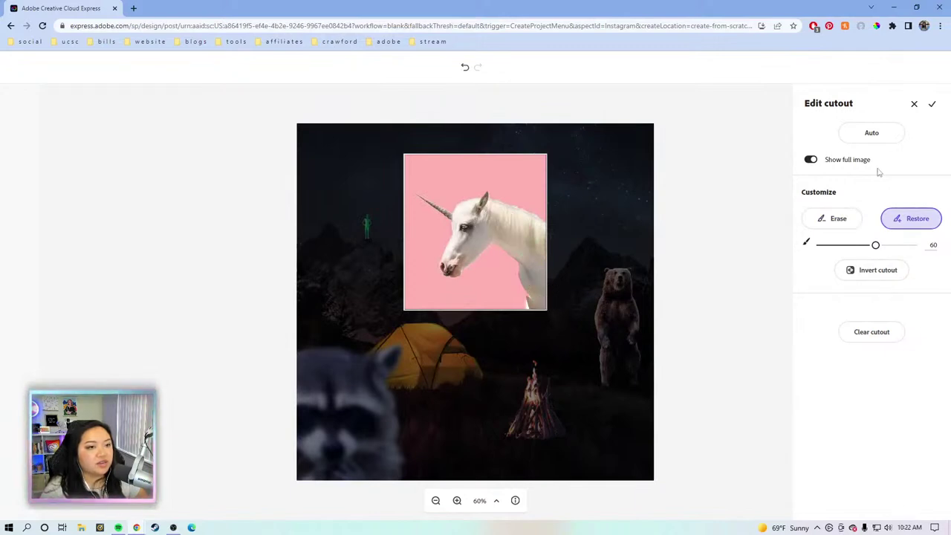
pyautogui.click(933, 105)
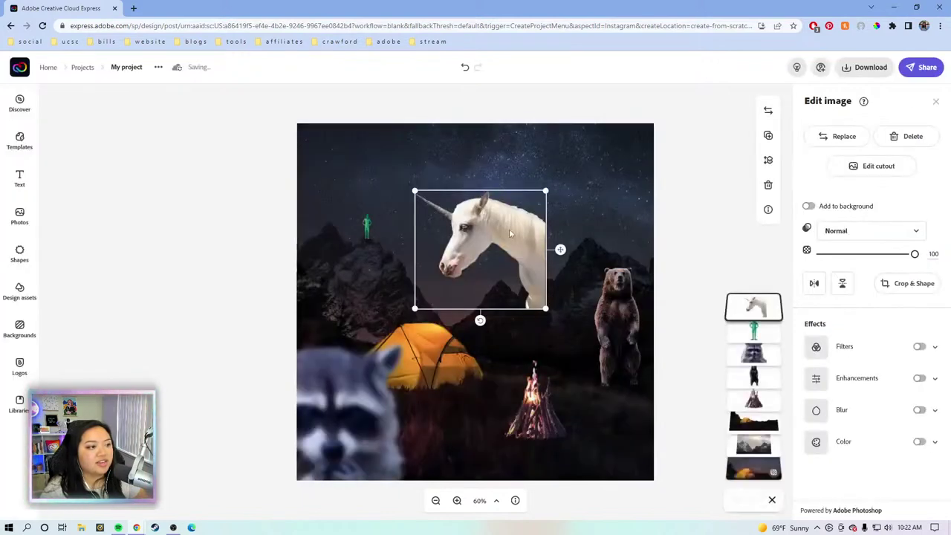
# Step: Place the unicorn in the lower-right corner of the composition, and shift the bear and bonfire toward the tent
pyautogui.moveTo(520, 244); pyautogui.dragTo(652, 423)
pyautogui.moveTo(622, 327)
pyautogui.mouseDown()
pyautogui.moveTo(543, 312)
pyautogui.moveTo(501, 323)
pyautogui.moveTo(607, 325)
pyautogui.mouseUp()
pyautogui.moveTo(524, 405); pyautogui.dragTo(476, 393)
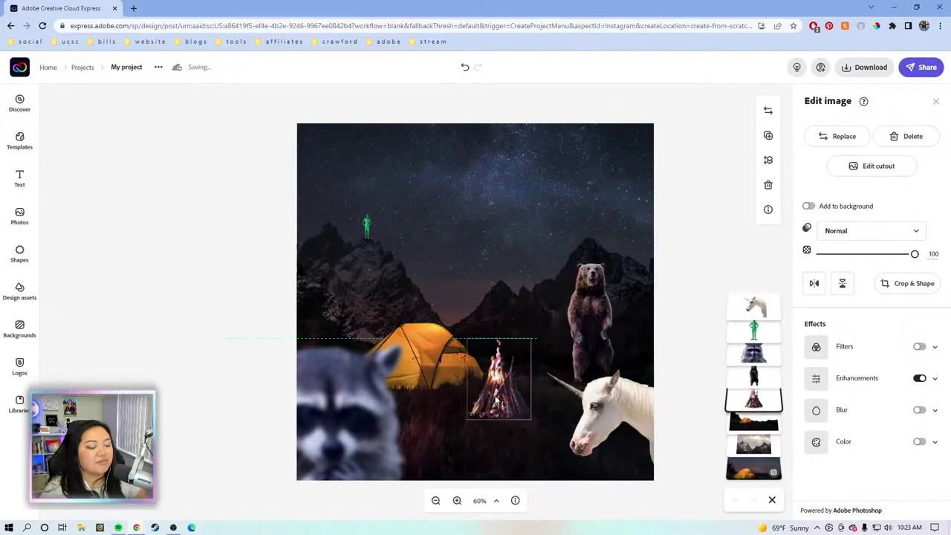
# Step: Enlarge the bear behind the unicorn, and scale up the unicorn head so it fills more of the foreground corner
pyautogui.click(589, 327)
pyautogui.moveTo(562, 386); pyautogui.dragTo(538, 416)
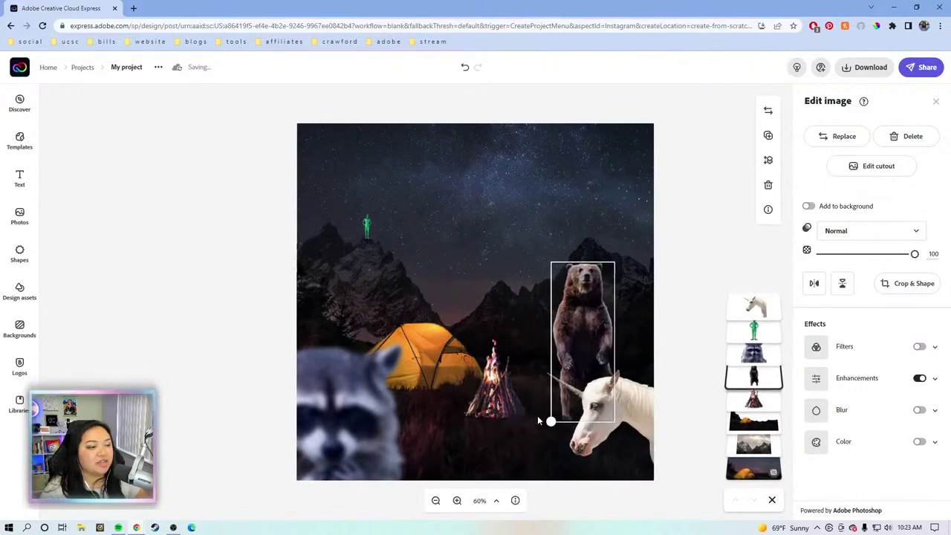
pyautogui.click(623, 405)
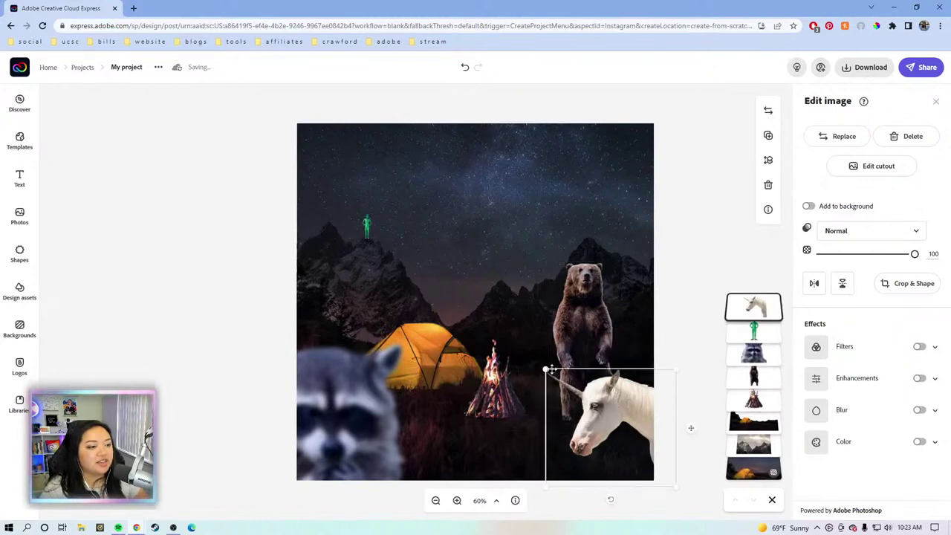
pyautogui.moveTo(546, 368); pyautogui.dragTo(511, 338)
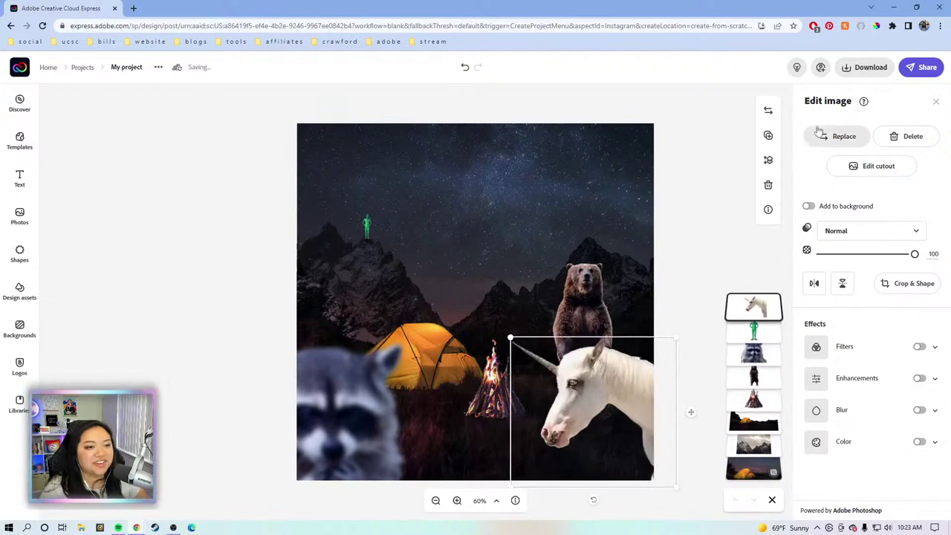
# Step: Turn on enhancements for the unicorn, setting its contrast to -68, brightness to -64 and warmth to -32
pyautogui.click(934, 380)
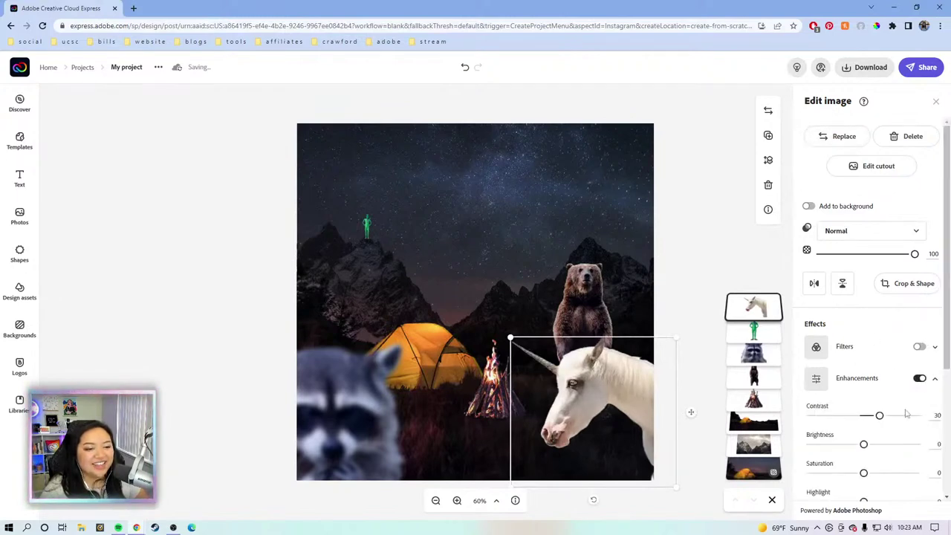
pyautogui.click(862, 416)
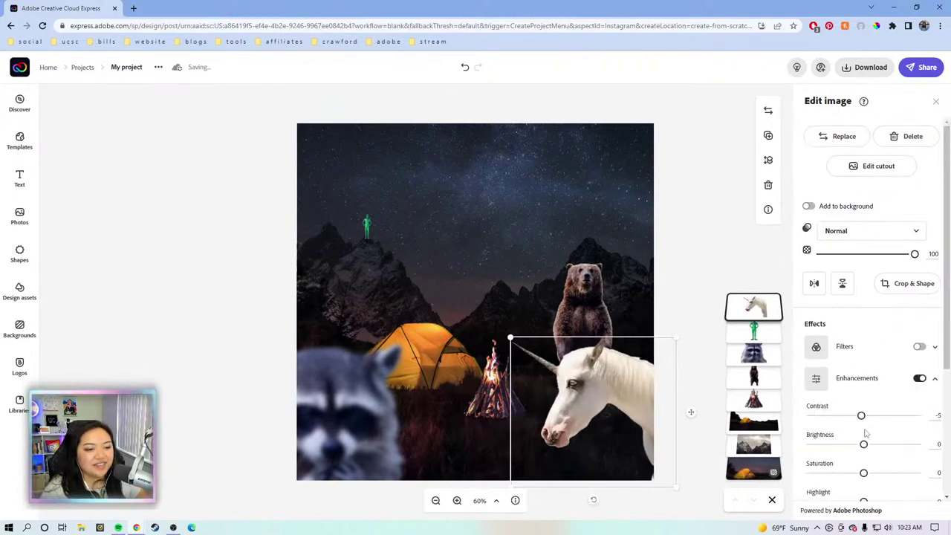
pyautogui.moveTo(862, 445); pyautogui.dragTo(838, 454)
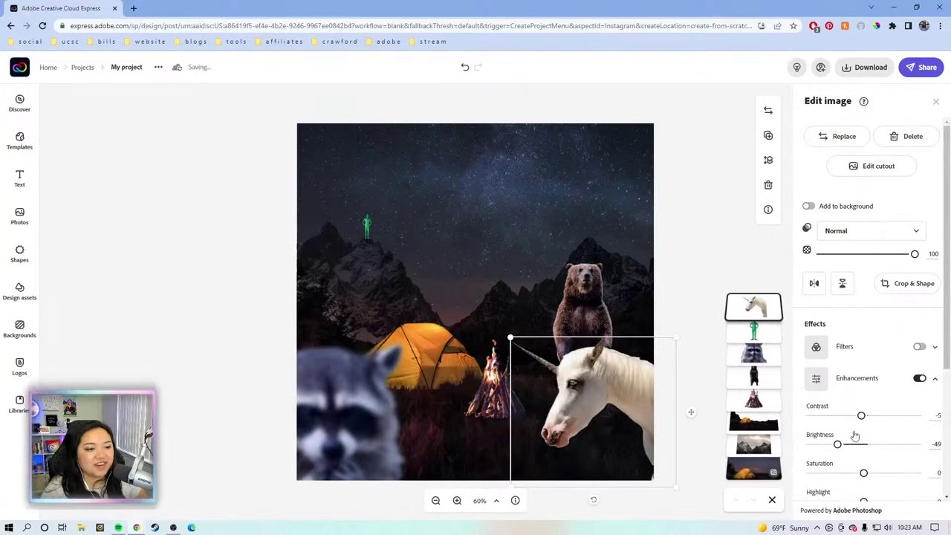
pyautogui.moveTo(850, 418)
pyautogui.mouseDown()
pyautogui.moveTo(833, 418)
pyautogui.moveTo(845, 414)
pyautogui.mouseUp()
pyautogui.scroll(-2, 869, 431)
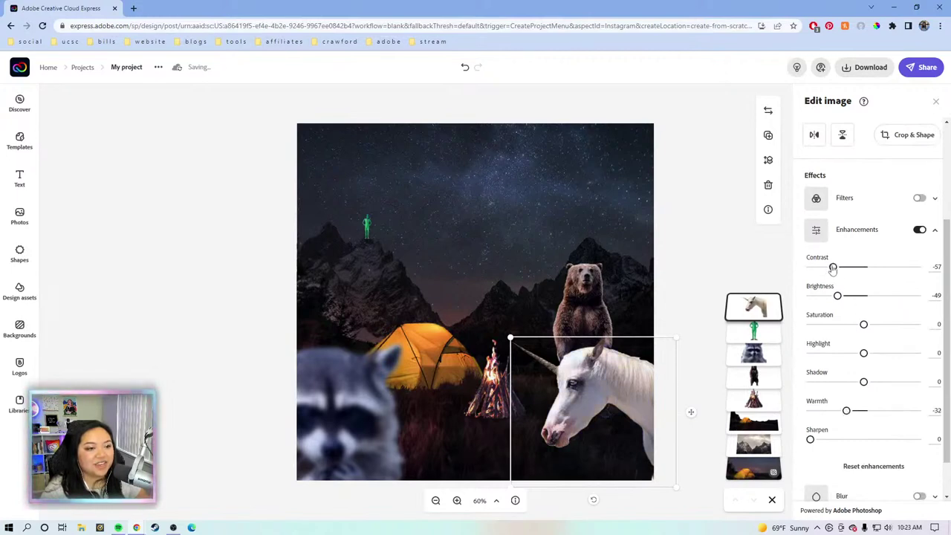
pyautogui.moveTo(833, 268); pyautogui.dragTo(829, 268)
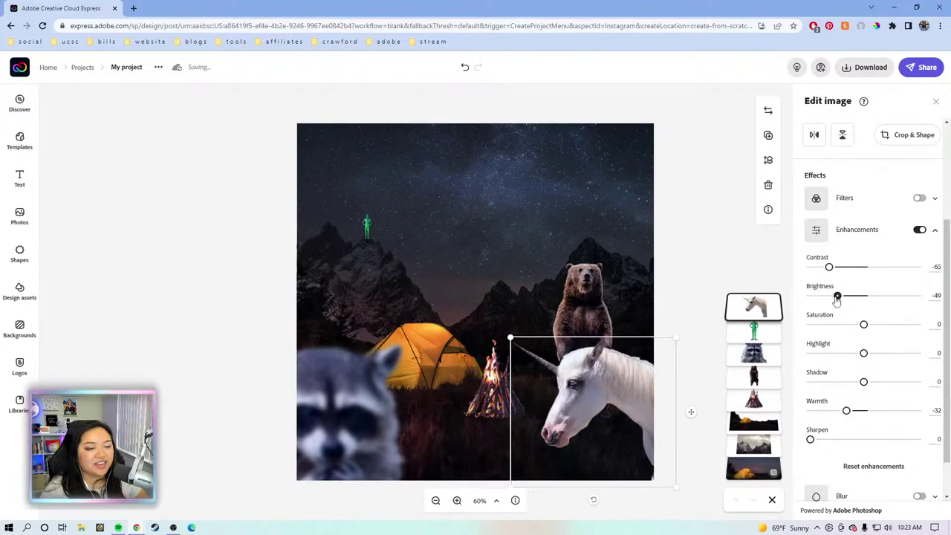
pyautogui.moveTo(837, 297); pyautogui.dragTo(829, 267)
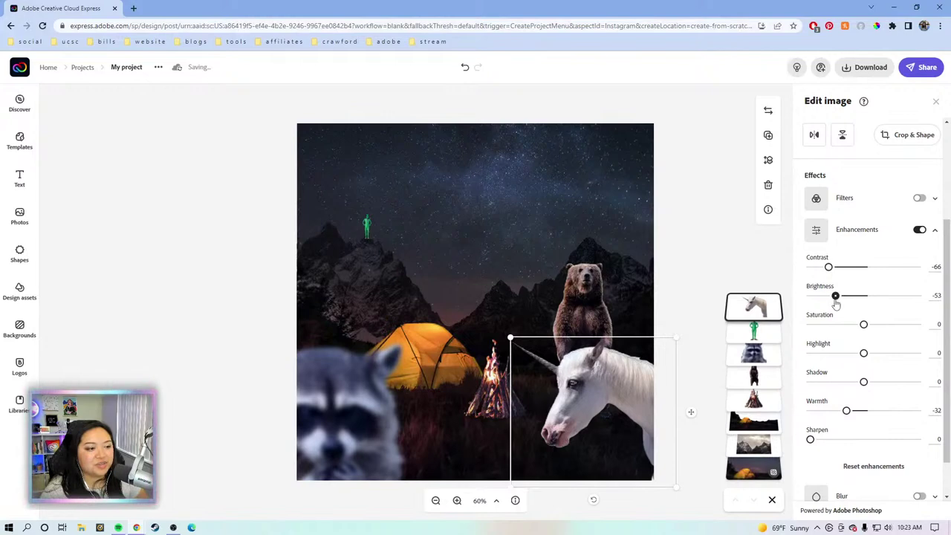
pyautogui.moveTo(837, 303); pyautogui.dragTo(827, 268)
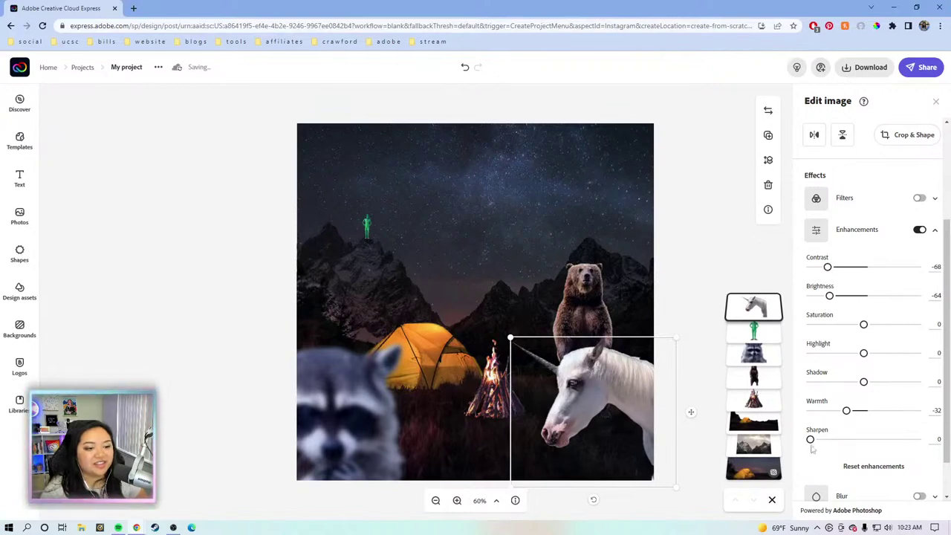
# Step: Turn on blur for the unicorn and set the amount to 1
pyautogui.scroll(-1, 847, 445)
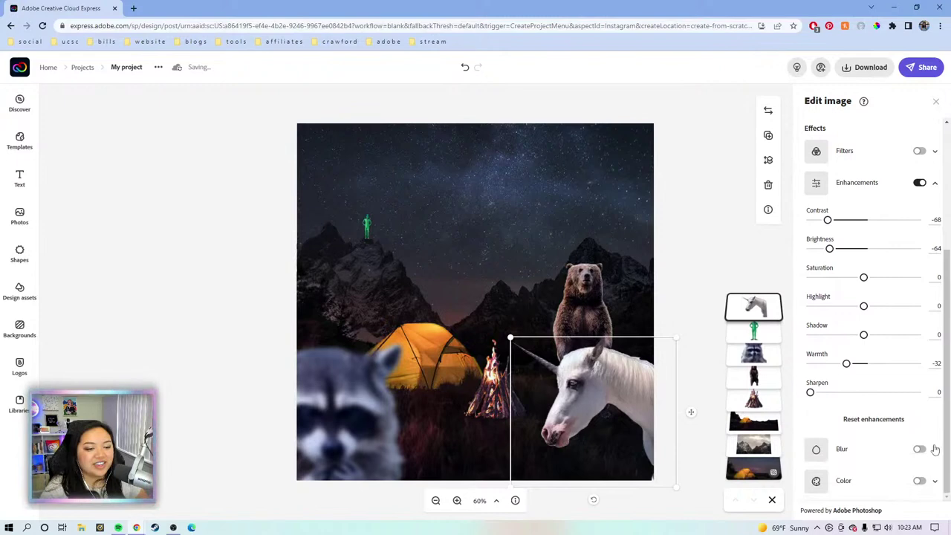
pyautogui.click(920, 449)
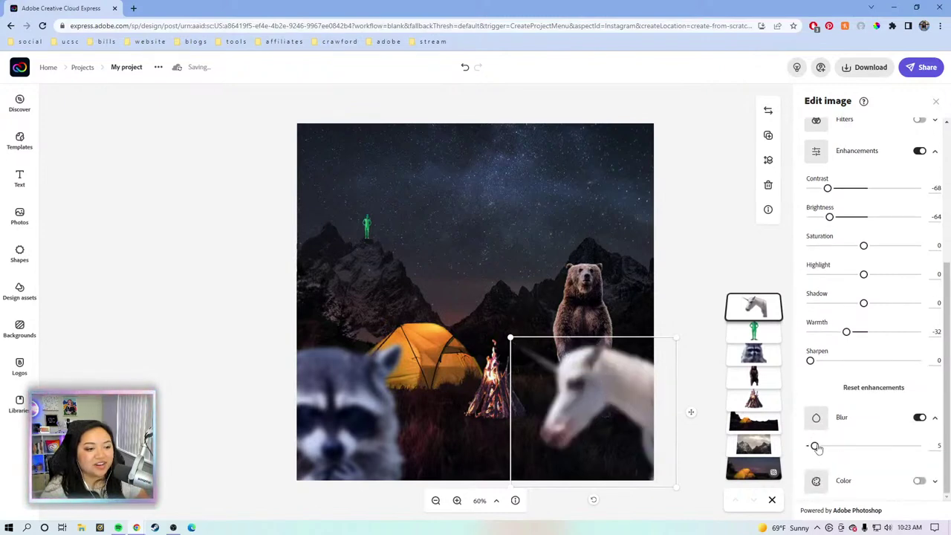
pyautogui.moveTo(815, 446); pyautogui.dragTo(811, 446)
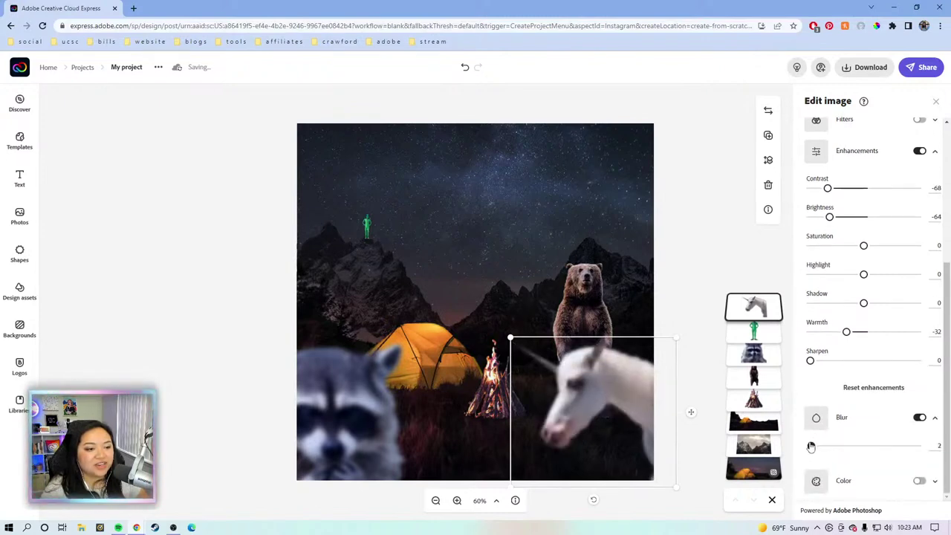
# Step: Enlarge the unicorn and move it toward the bonfire, and rescale and place the bear standing between the bonfire and the unicorn
pyautogui.moveTo(676, 338); pyautogui.dragTo(712, 312)
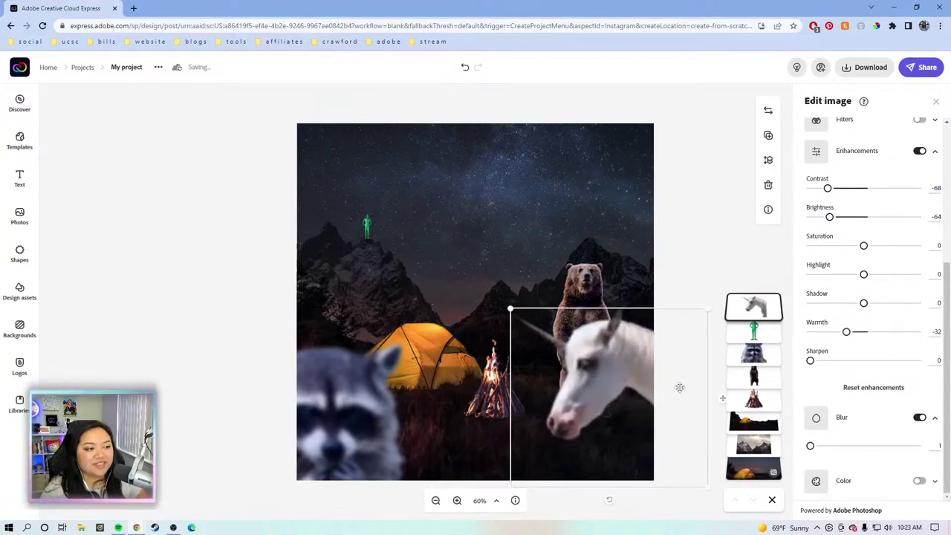
pyautogui.moveTo(633, 379); pyautogui.dragTo(613, 402)
pyautogui.click(595, 295)
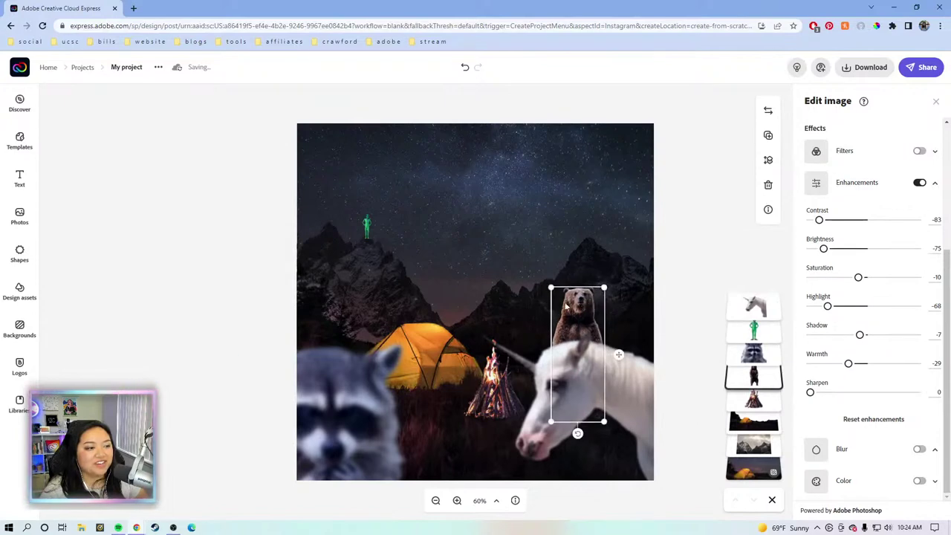
pyautogui.moveTo(595, 287); pyautogui.dragTo(563, 253)
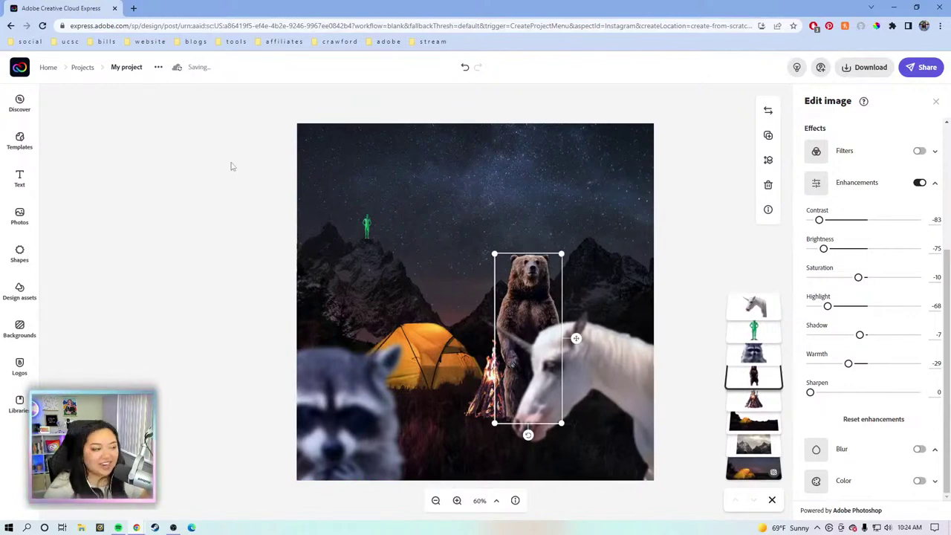
pyautogui.click(102, 147)
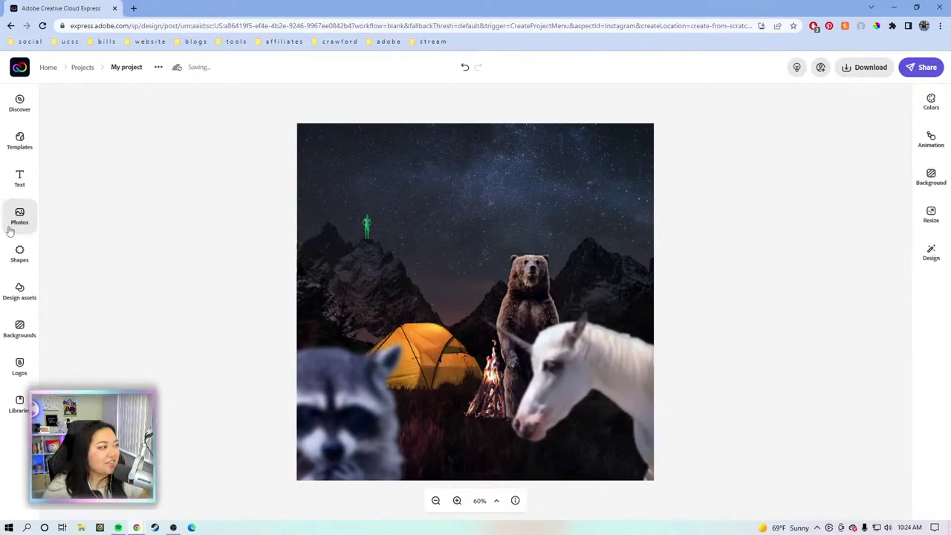
# Step: Search the stock photos for "antenna" and browse the results
pyautogui.click(19, 292)
pyautogui.click(20, 215)
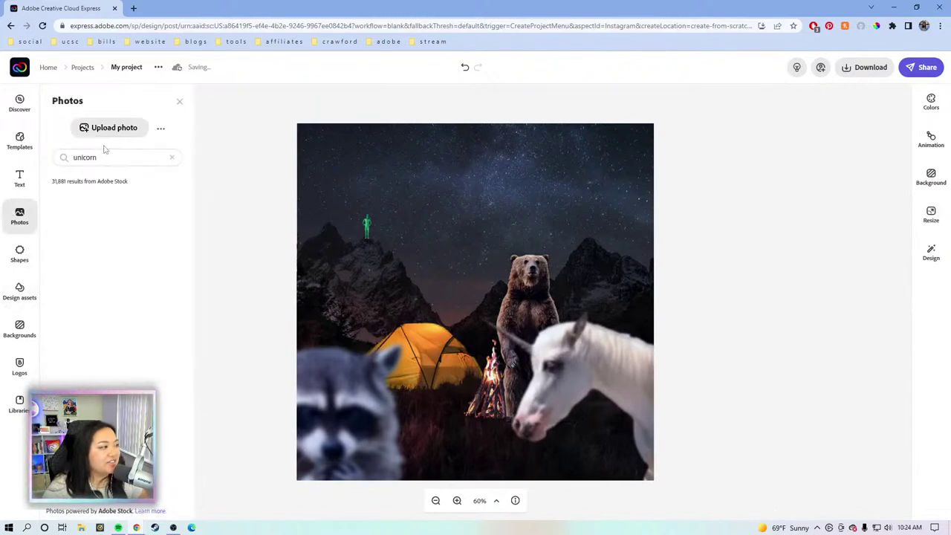
pyautogui.moveTo(105, 156); pyautogui.dragTo(67, 157)
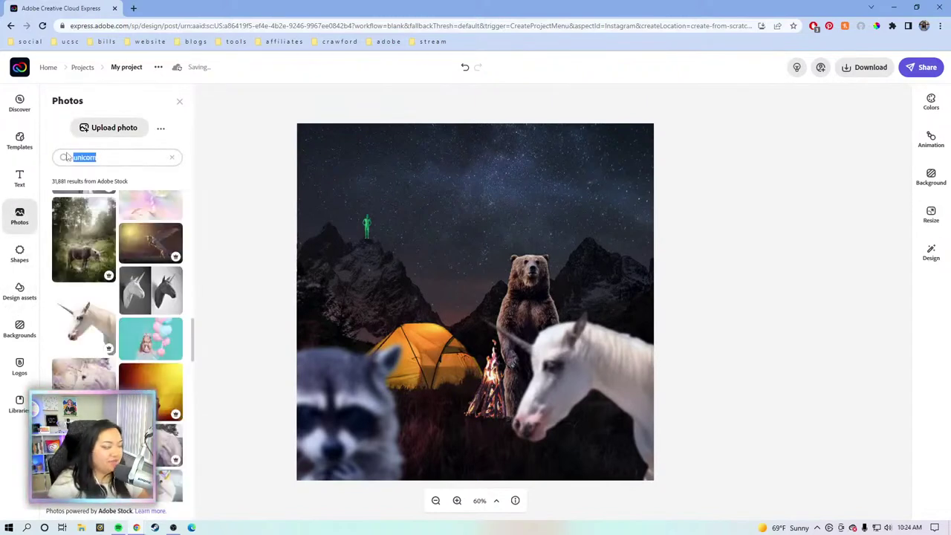
pyautogui.press('BackSpace')
pyautogui.write('antenna')
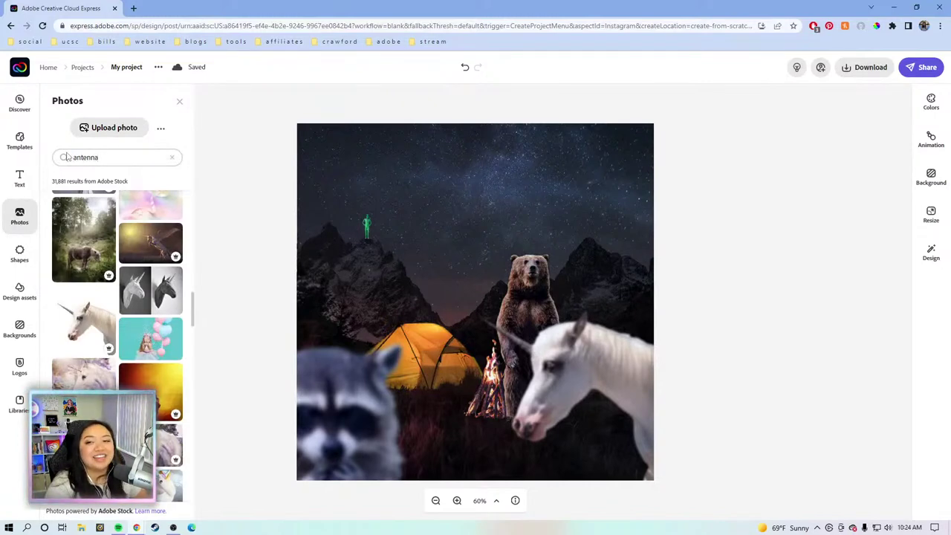
pyautogui.press('Return')
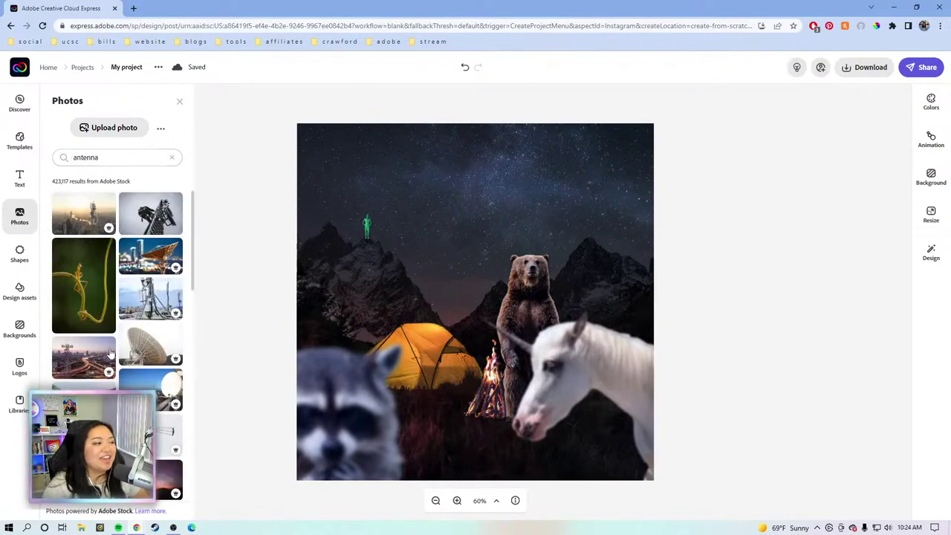
pyautogui.scroll(-8, 117, 297)
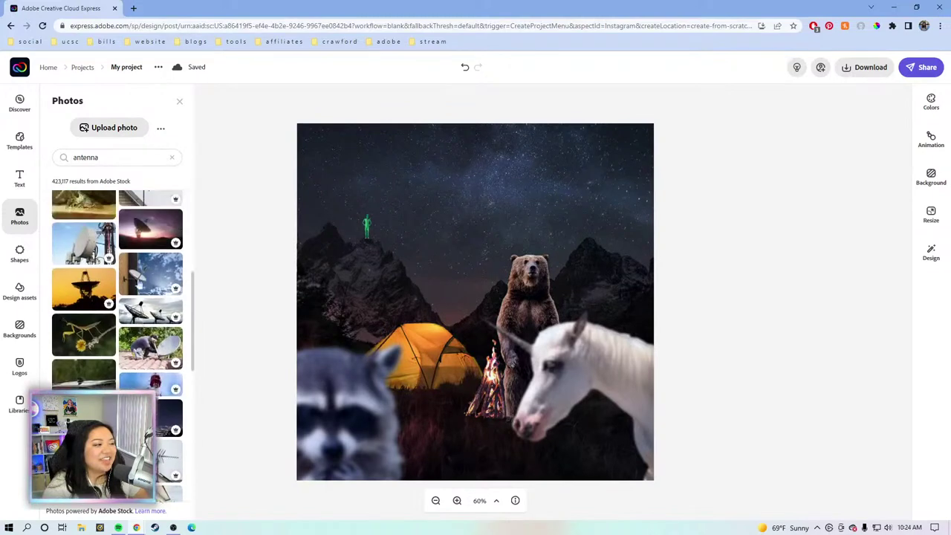
pyautogui.scroll(-8, 130, 359)
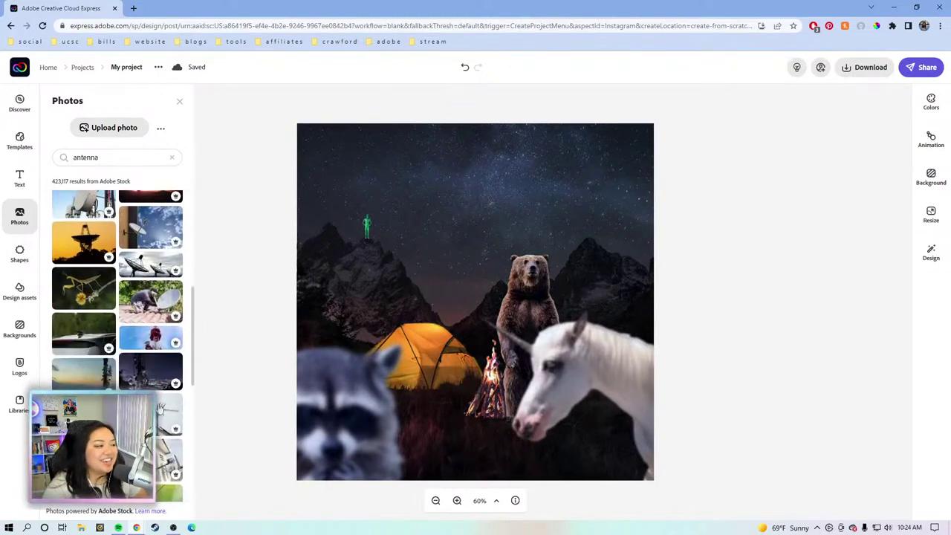
pyautogui.scroll(-6, 158, 367)
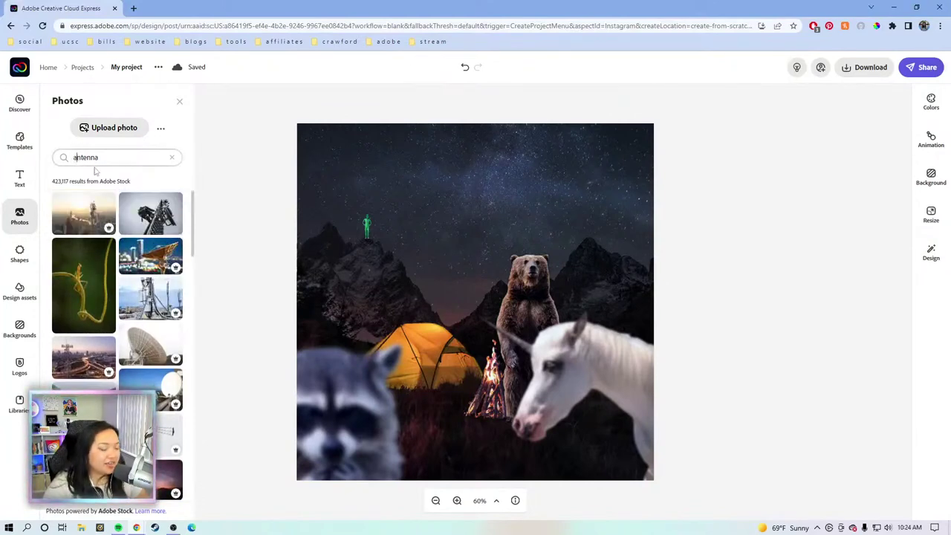
# Step: Refine the stock photo search to "alien antenna" and look through the results for an insect with antennae
pyautogui.write('alien')
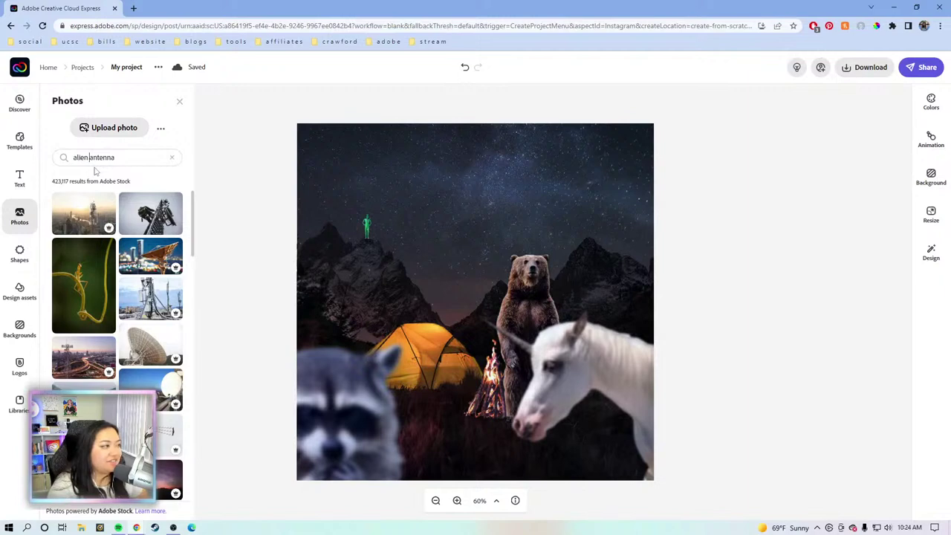
pyautogui.press('Return')
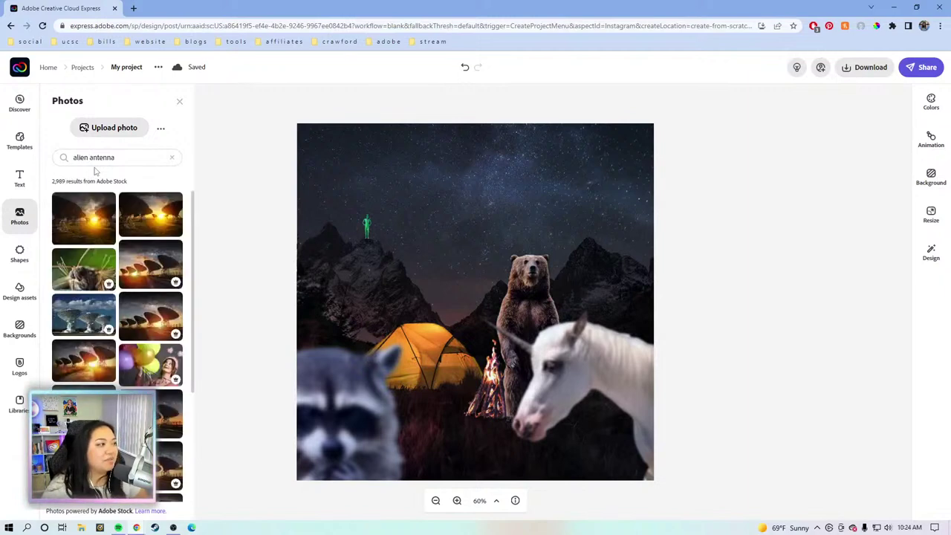
pyautogui.scroll(-10, 106, 235)
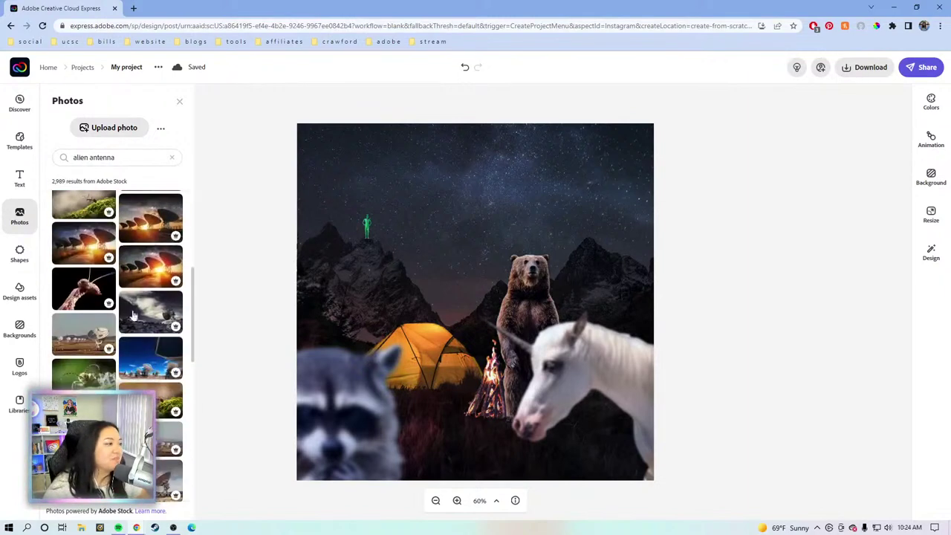
pyautogui.scroll(5, 137, 363)
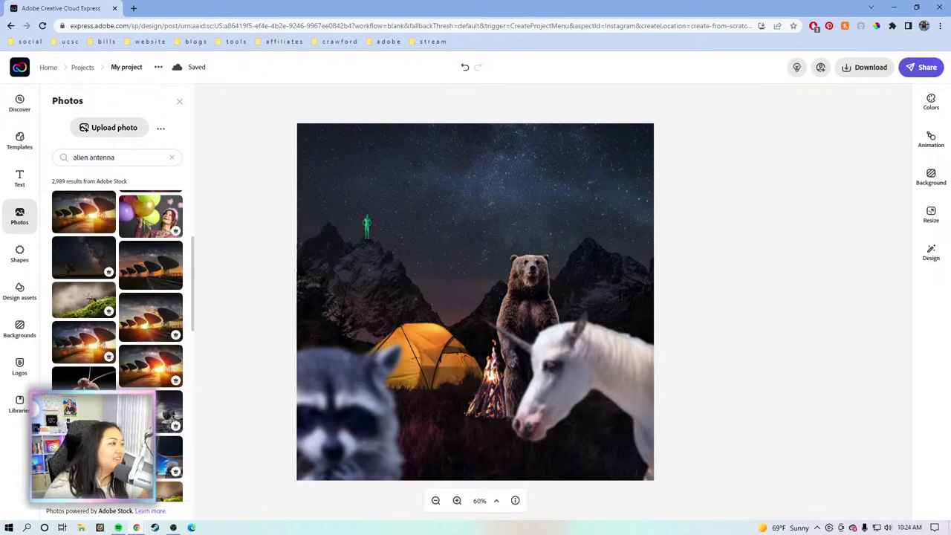
pyautogui.click(84, 375)
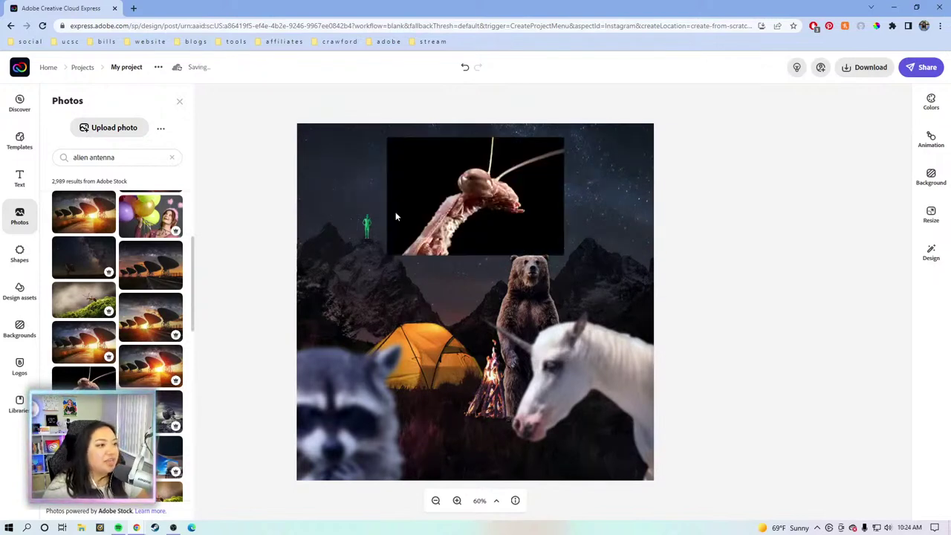
pyautogui.click(461, 206)
pyautogui.press('Delete')
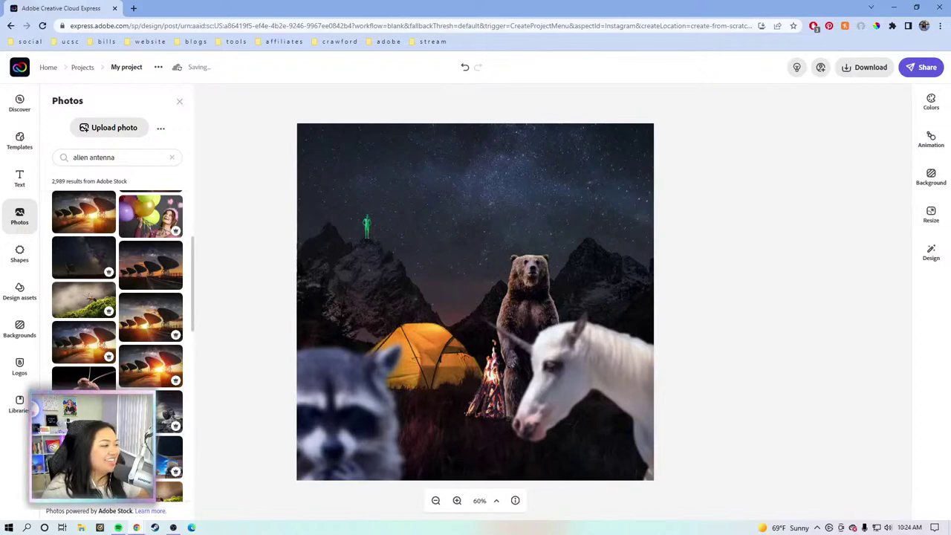
# Step: Add the photo of the green insect with striped antennae on a leaf and remove its background
pyautogui.hotkey('ctrl', 'z')
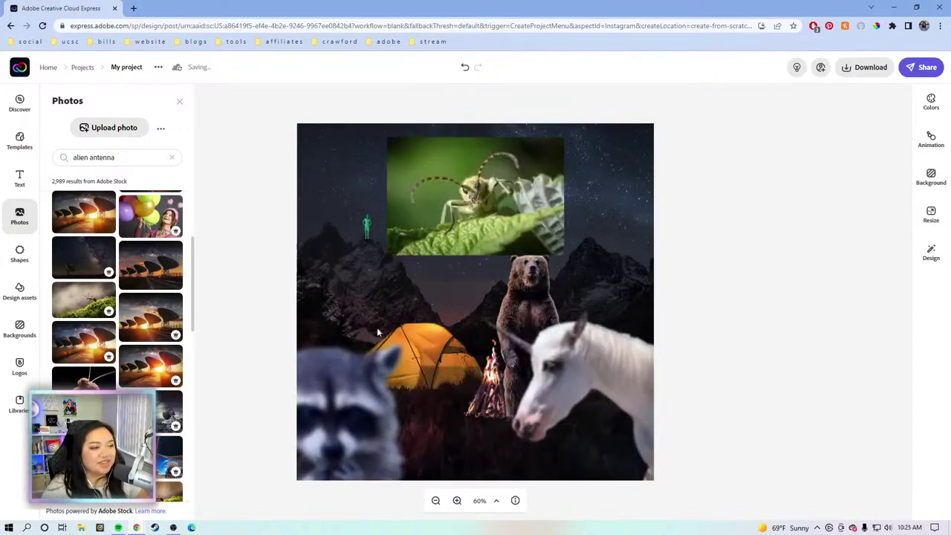
pyautogui.click(504, 194)
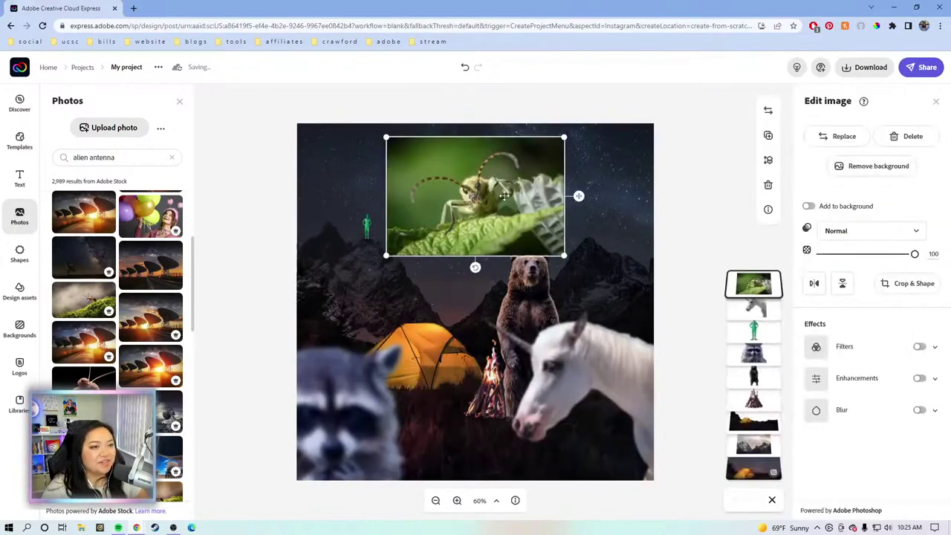
pyautogui.click(846, 168)
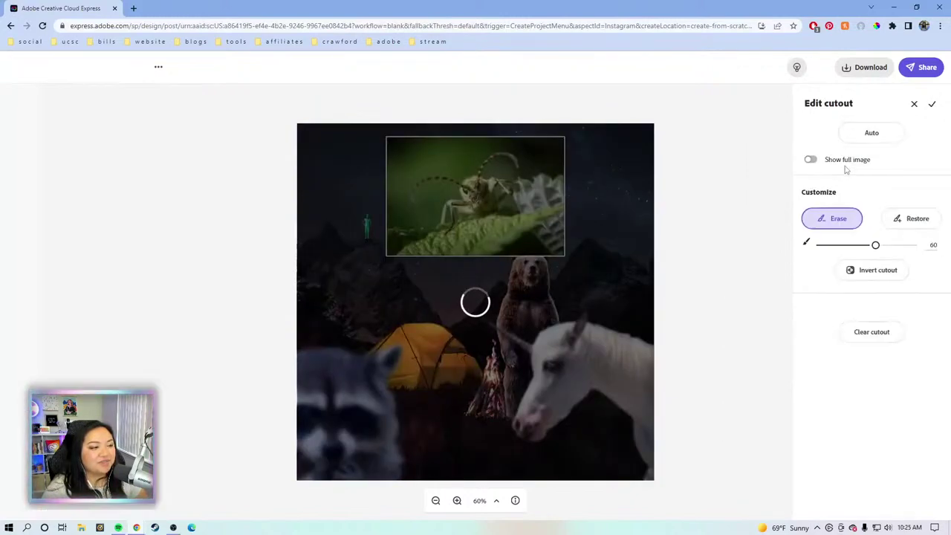
pyautogui.click(932, 104)
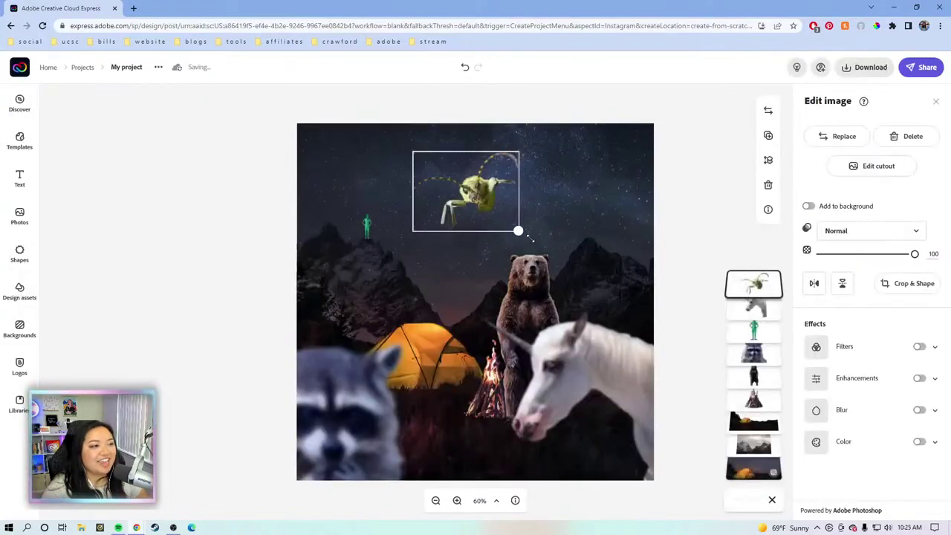
# Step: Enlarge the insect cutout and place it in the starry sky above the bear, against the image's upper edge
pyautogui.moveTo(518, 227); pyautogui.dragTo(597, 288)
pyautogui.moveTo(527, 216); pyautogui.dragTo(541, 169)
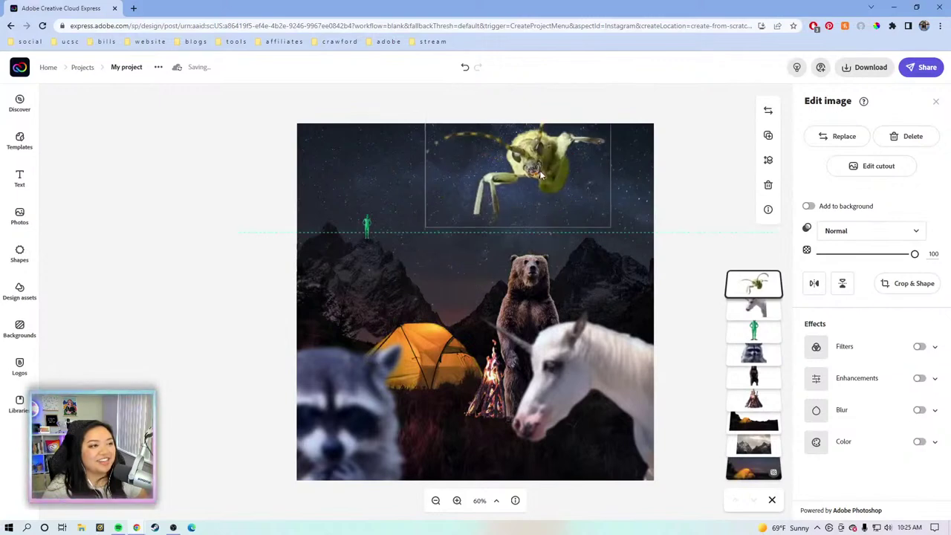
pyautogui.click(678, 145)
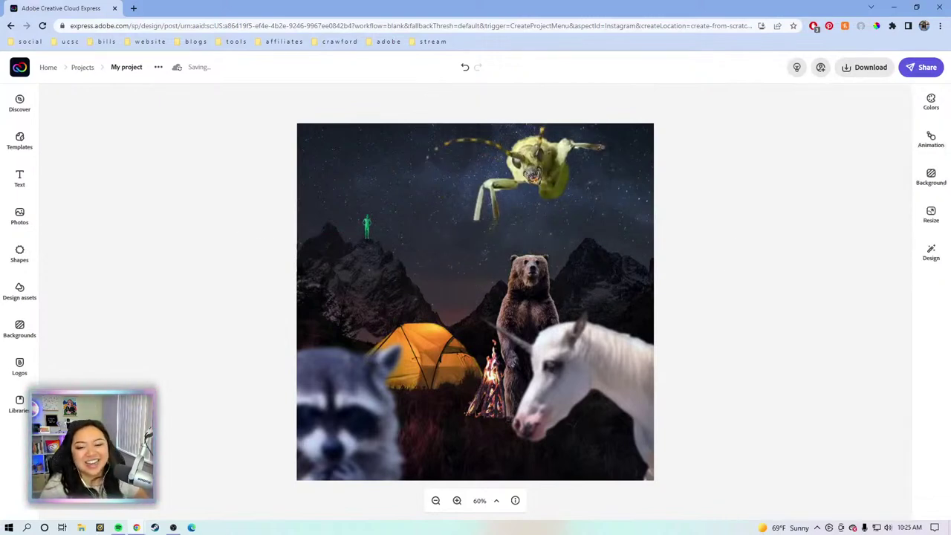